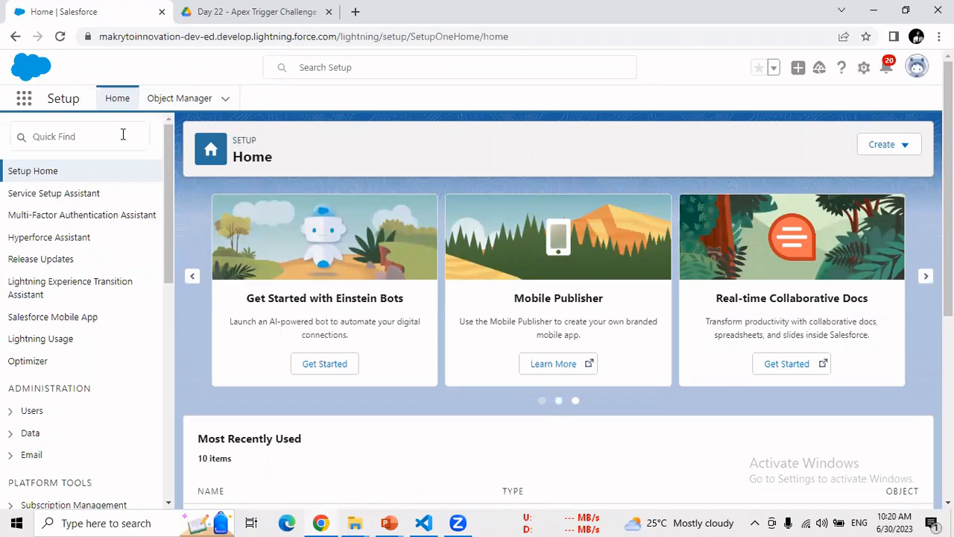
pyautogui.click(123, 134)
pyautogui.write('pr')
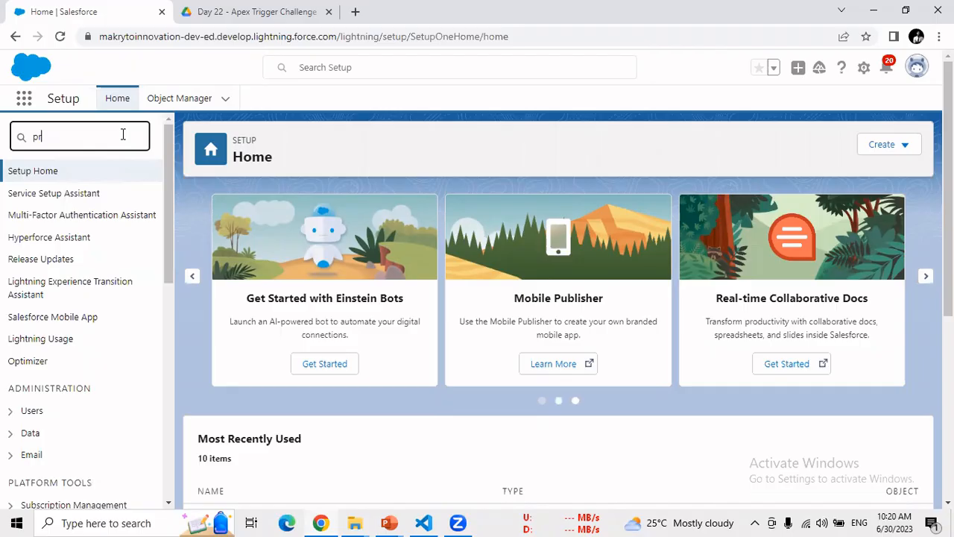
pyautogui.write('ofil')
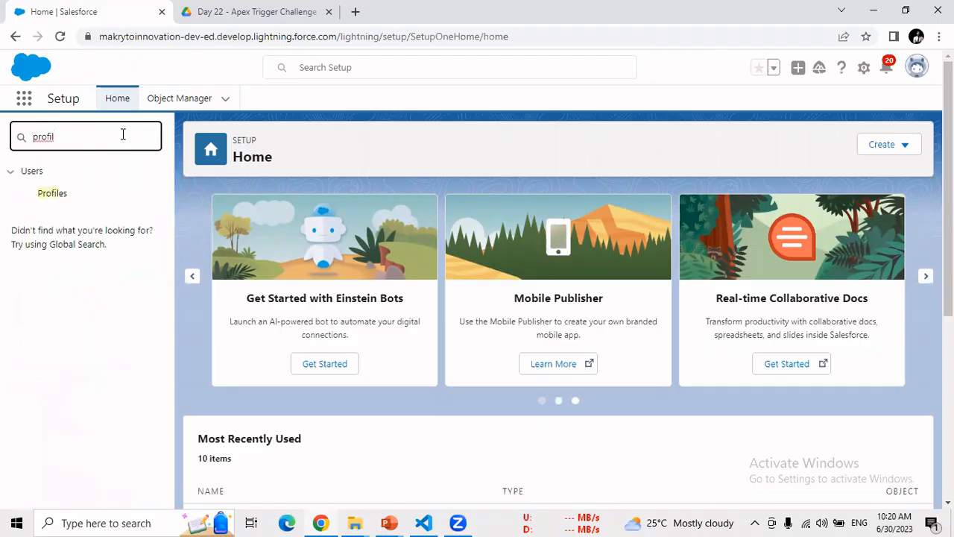
pyautogui.press('BackSpace')
pyautogui.press('BackSpace')
pyautogui.press('BackSpace')
pyautogui.press('BackSpace')
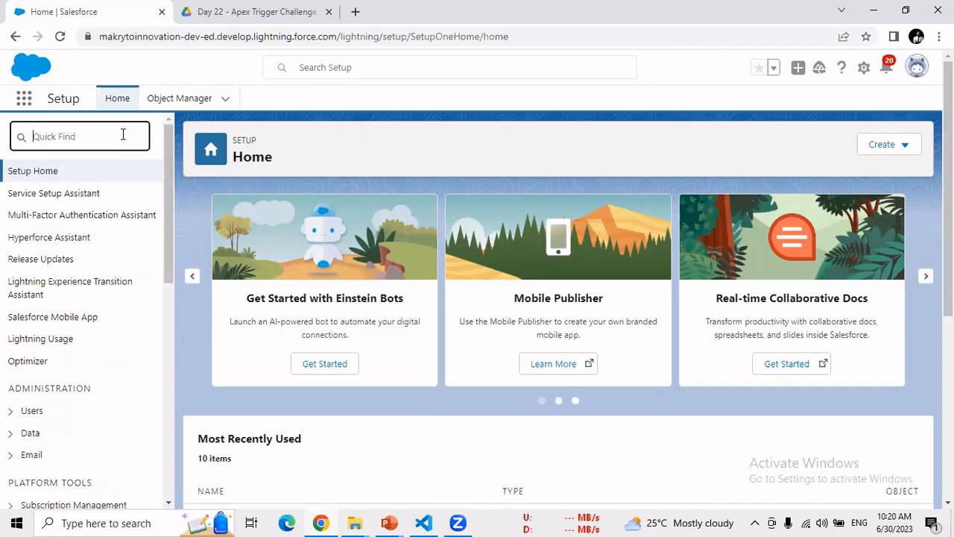
# - Find and open the Company Information setup page, and review the company name and the Organization Detail heading
pyautogui.write('compa')
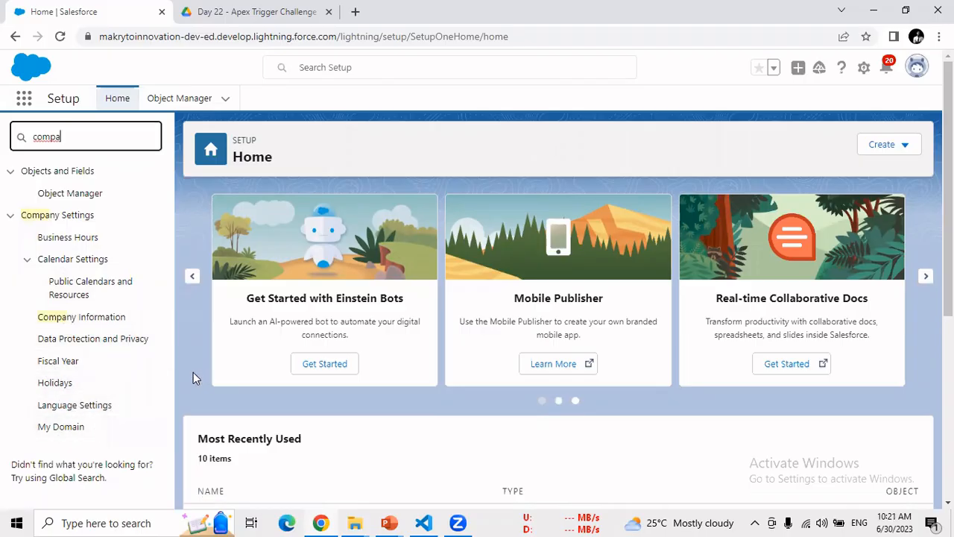
pyautogui.click(98, 326)
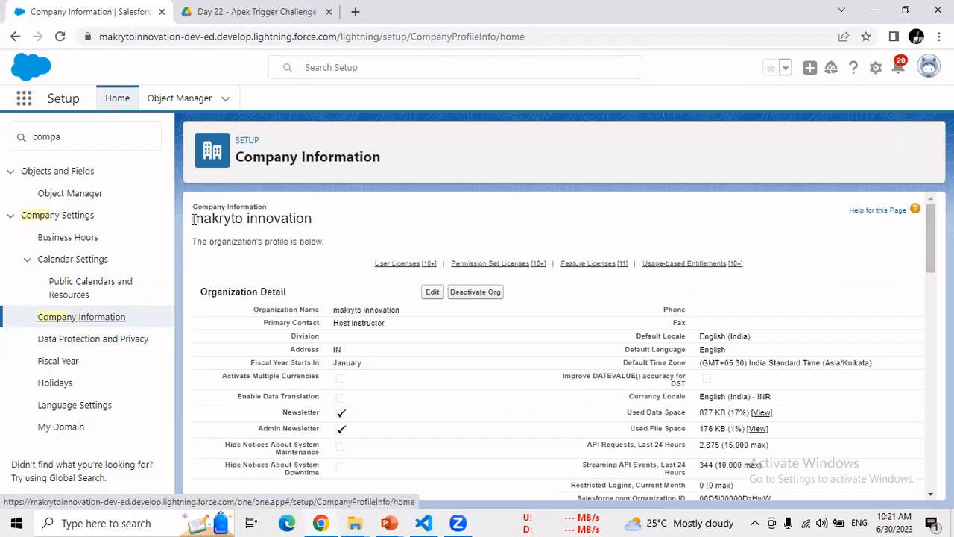
pyautogui.moveTo(192, 219); pyautogui.dragTo(319, 224)
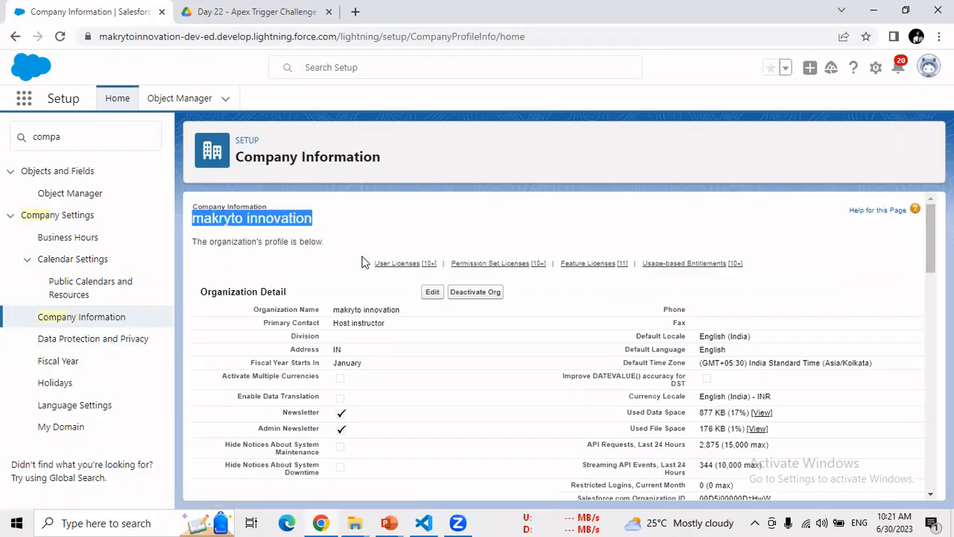
pyautogui.click(219, 234)
pyautogui.moveTo(199, 222); pyautogui.dragTo(293, 220)
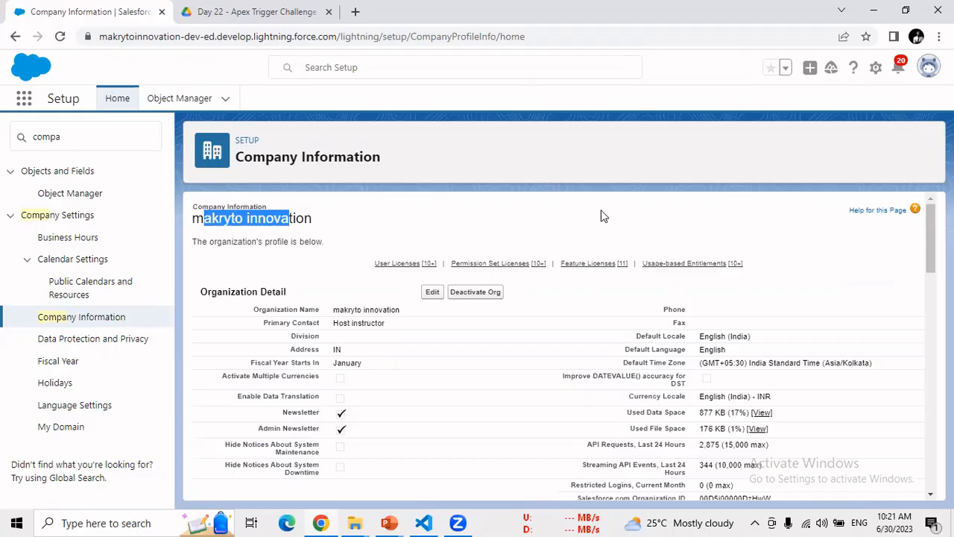
pyautogui.scroll(-2, 564, 346)
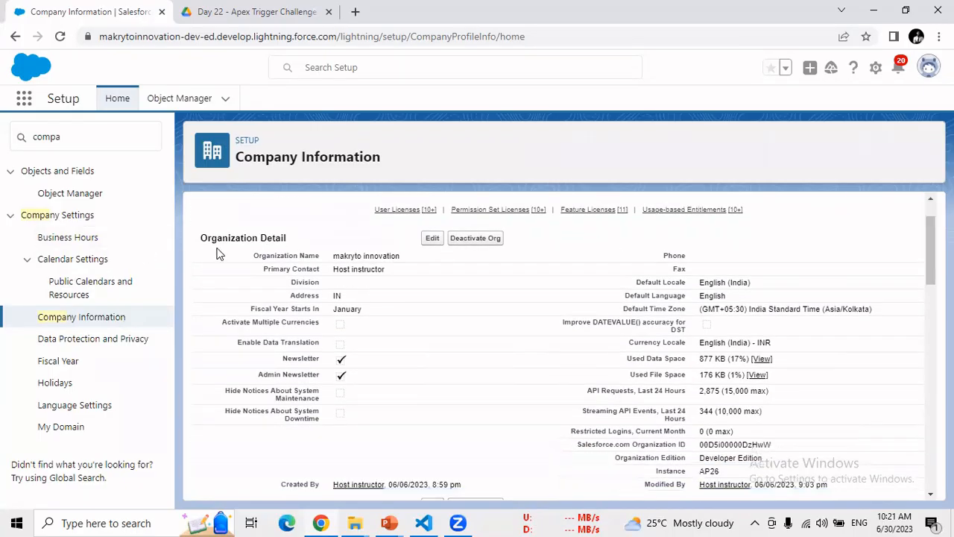
pyautogui.moveTo(202, 238); pyautogui.dragTo(284, 238)
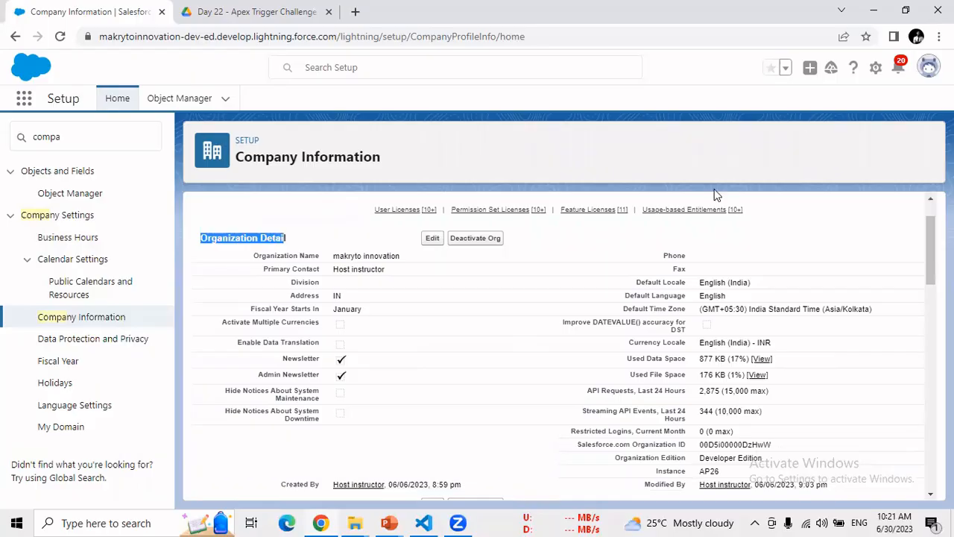
# - Enlarge the browser's page zoom to 125%
pyautogui.click(939, 35)
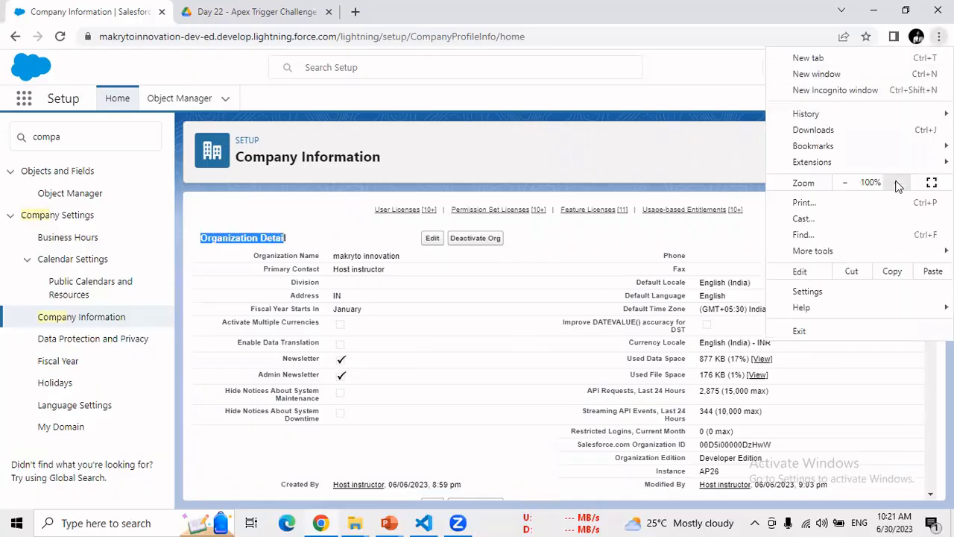
pyautogui.click(898, 183)
pyautogui.click(899, 182)
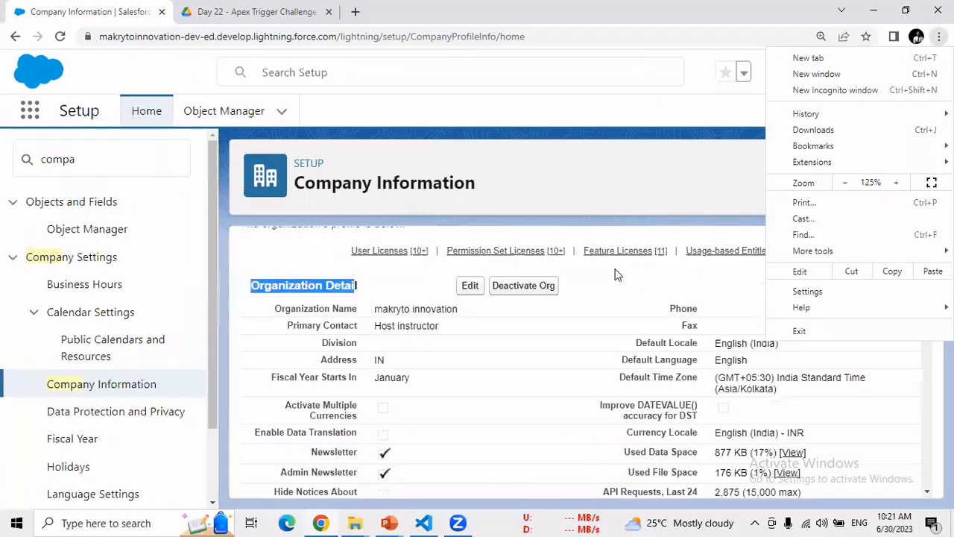
pyautogui.click(913, 258)
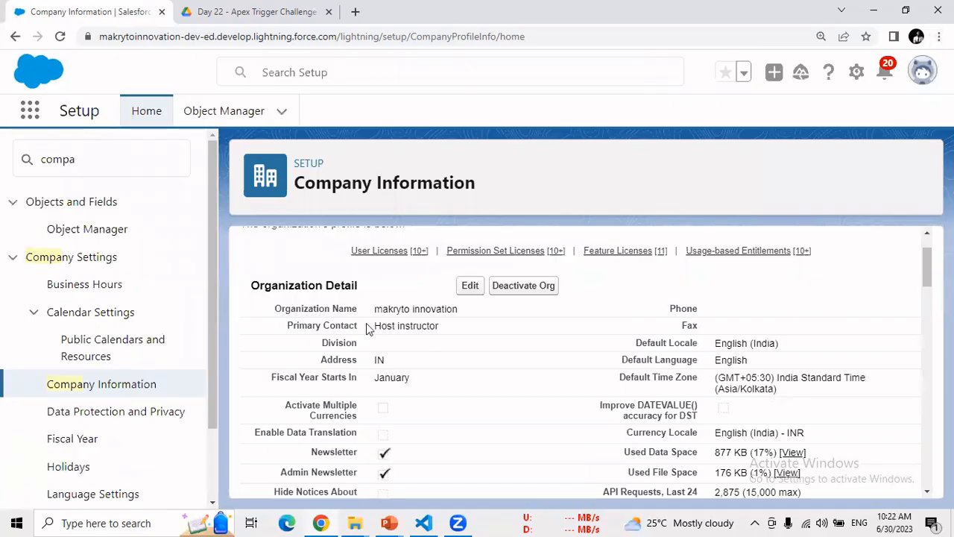
# - Examine the organization name, primary contact, address and fiscal year start in the Organization Detail section
pyautogui.moveTo(285, 287); pyautogui.dragTo(362, 290)
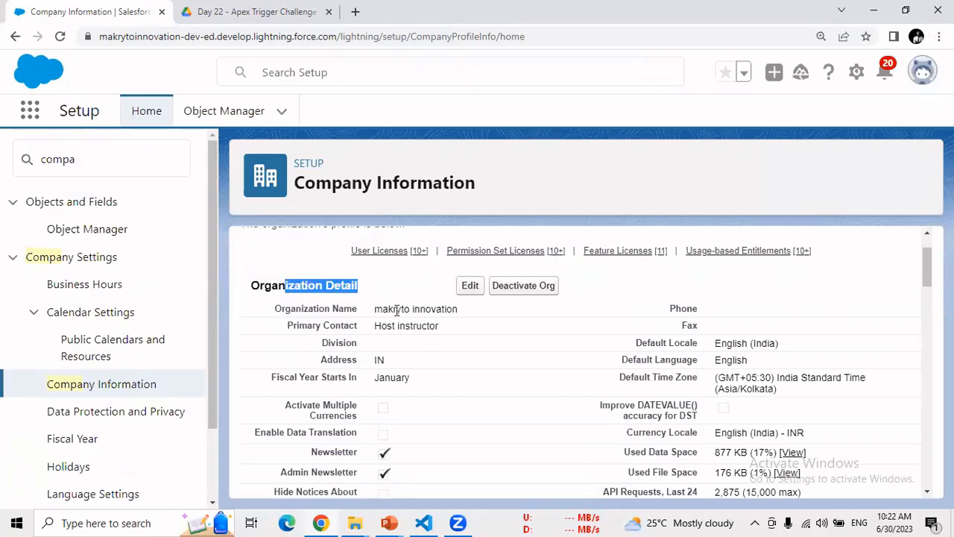
pyautogui.moveTo(309, 310); pyautogui.dragTo(458, 310)
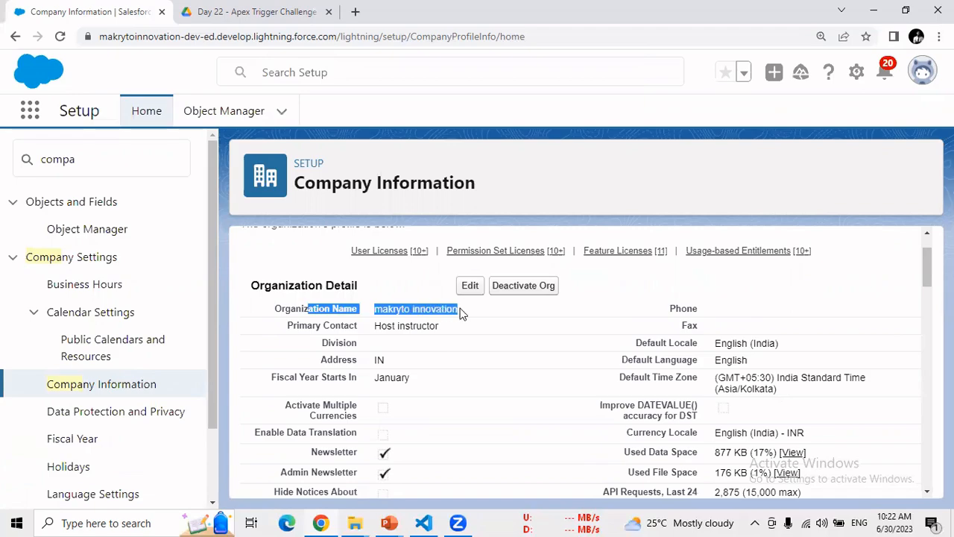
pyautogui.moveTo(286, 326); pyautogui.dragTo(374, 326)
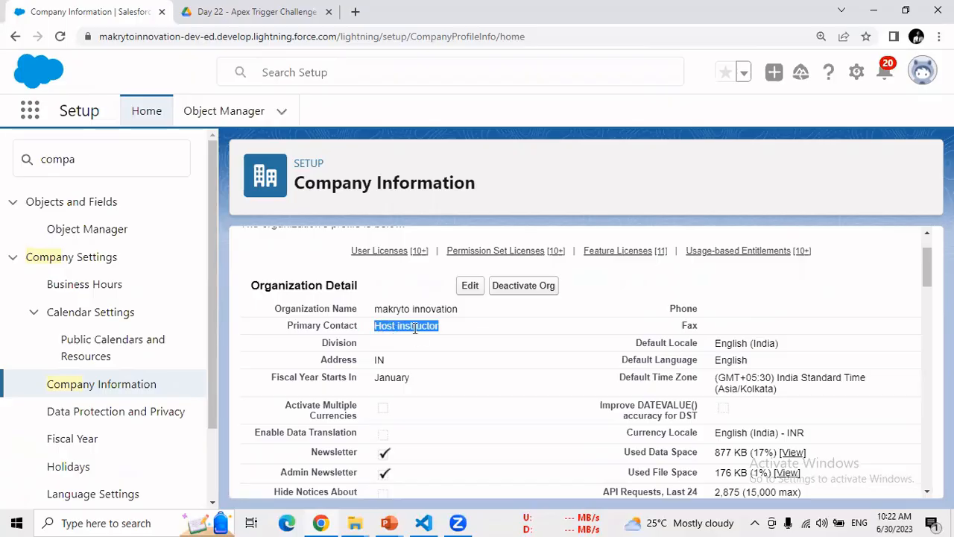
pyautogui.doubleClick(382, 326)
pyautogui.doubleClick(379, 360)
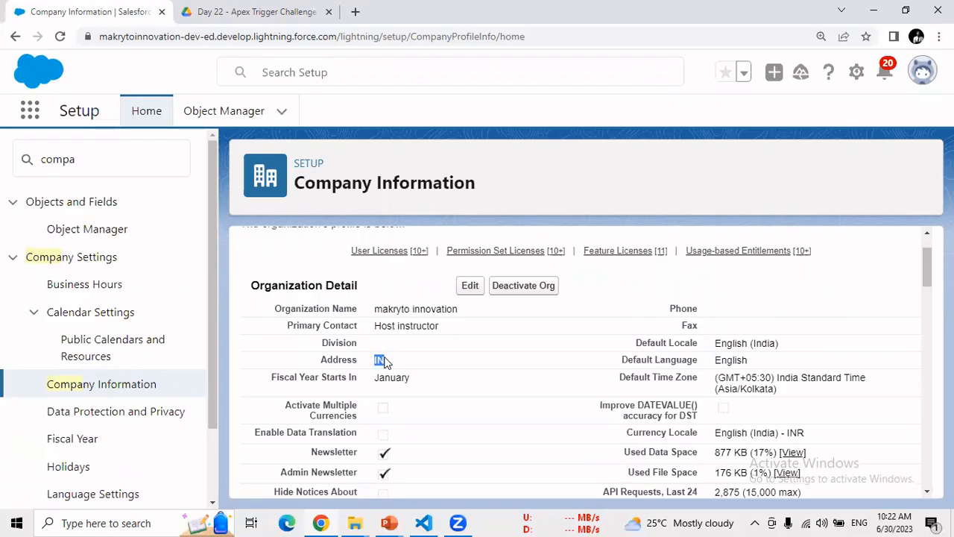
pyautogui.moveTo(284, 377); pyautogui.dragTo(361, 378)
pyautogui.doubleClick(392, 377)
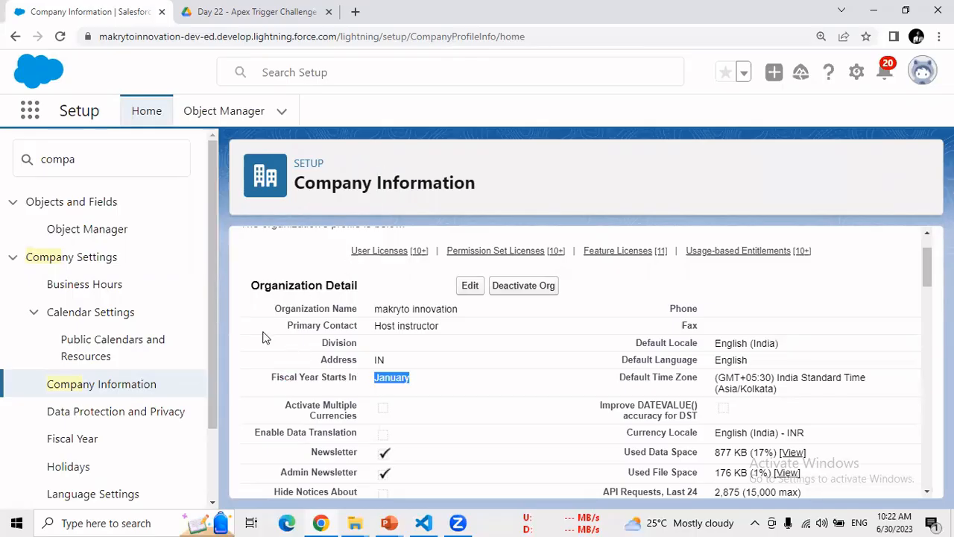
pyautogui.doubleClick(289, 377)
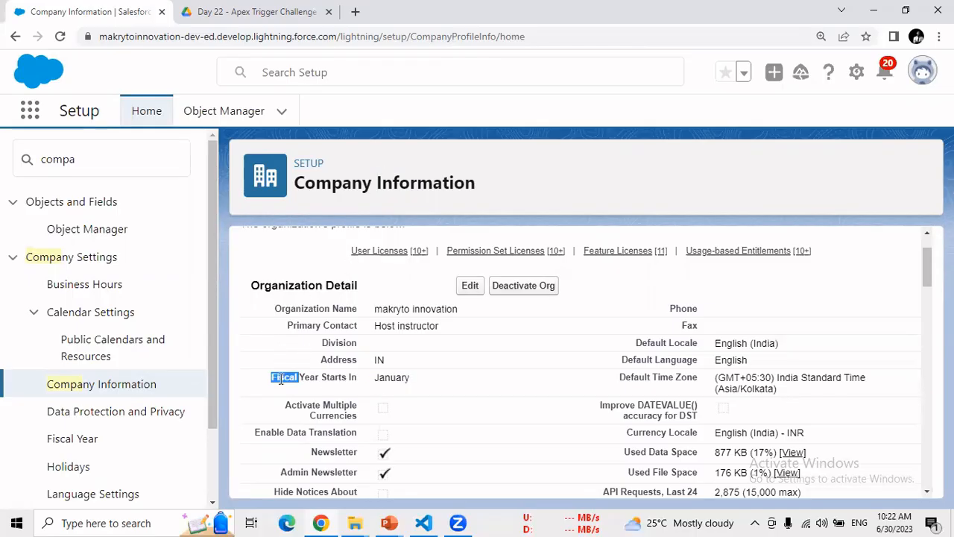
pyautogui.doubleClick(392, 378)
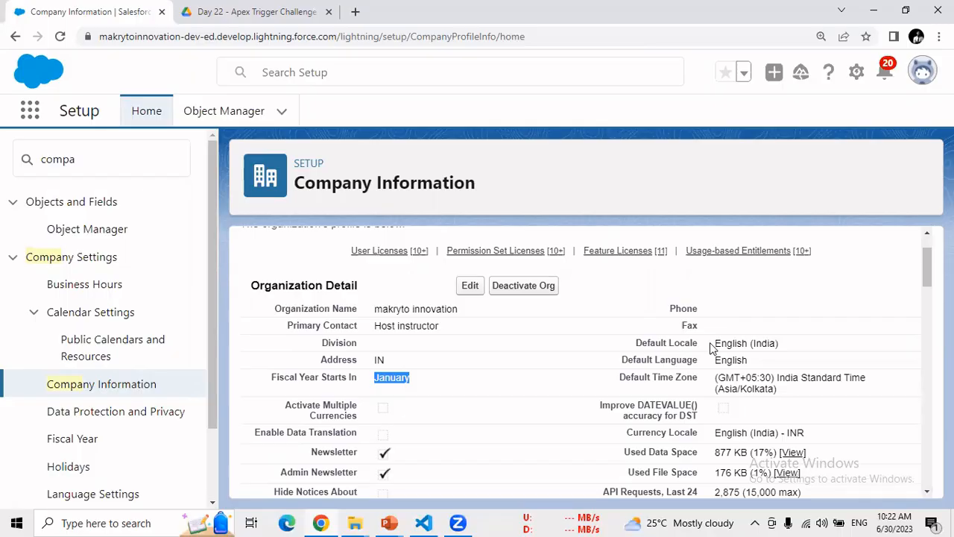
# - Examine the organization's default locale, default language and default time zone
pyautogui.doubleClick(640, 343)
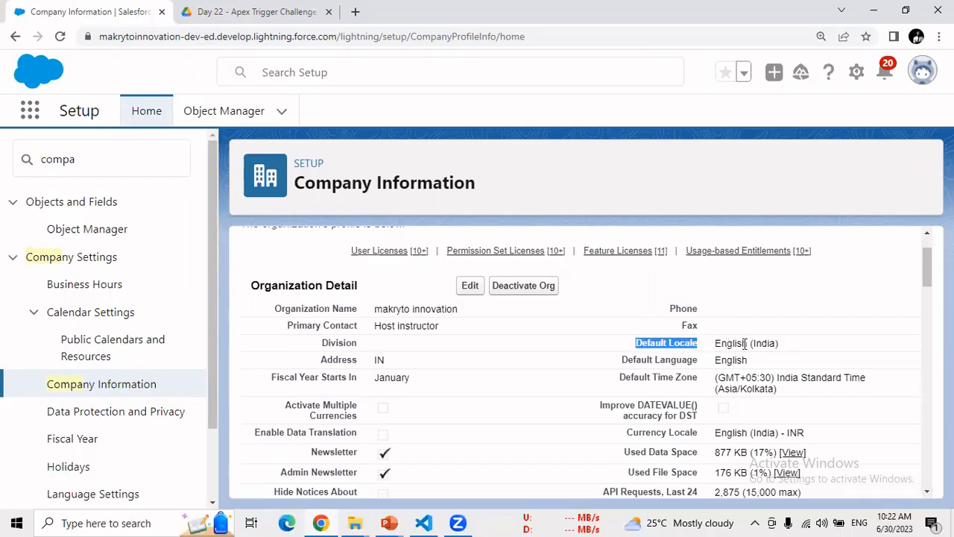
pyautogui.moveTo(727, 343); pyautogui.dragTo(775, 343)
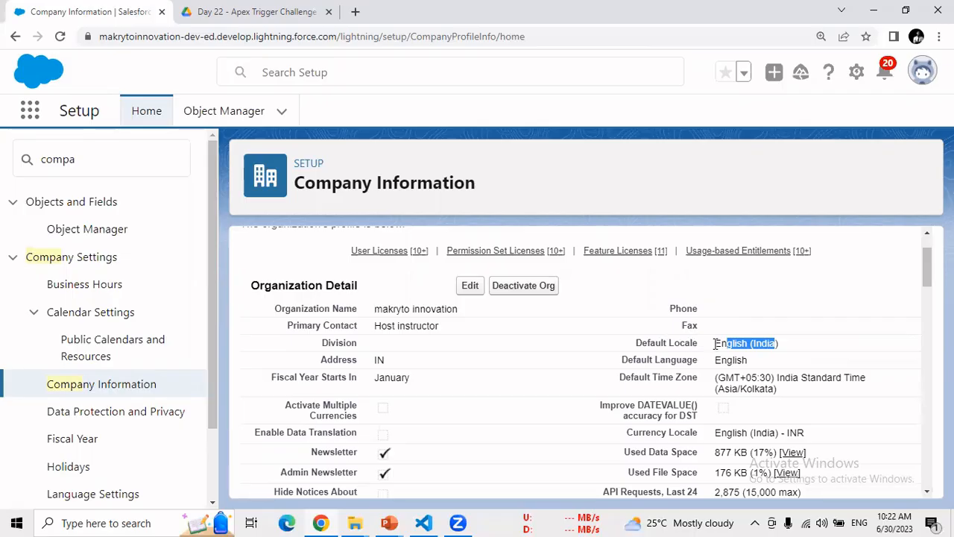
pyautogui.moveTo(715, 344); pyautogui.dragTo(782, 343)
pyautogui.moveTo(926, 267); pyautogui.dragTo(928, 282)
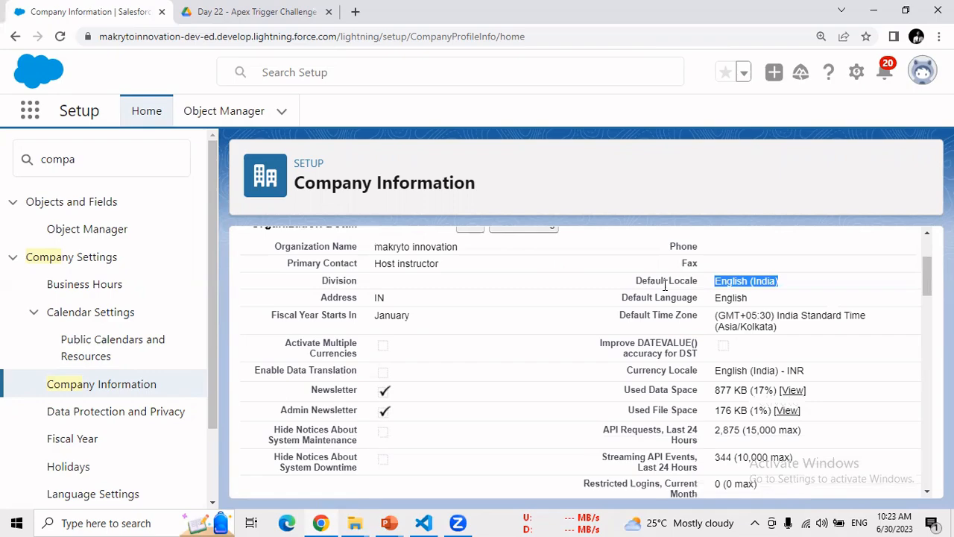
pyautogui.moveTo(683, 281); pyautogui.dragTo(755, 282)
pyautogui.moveTo(628, 298); pyautogui.dragTo(742, 299)
pyautogui.moveTo(628, 317); pyautogui.dragTo(698, 311)
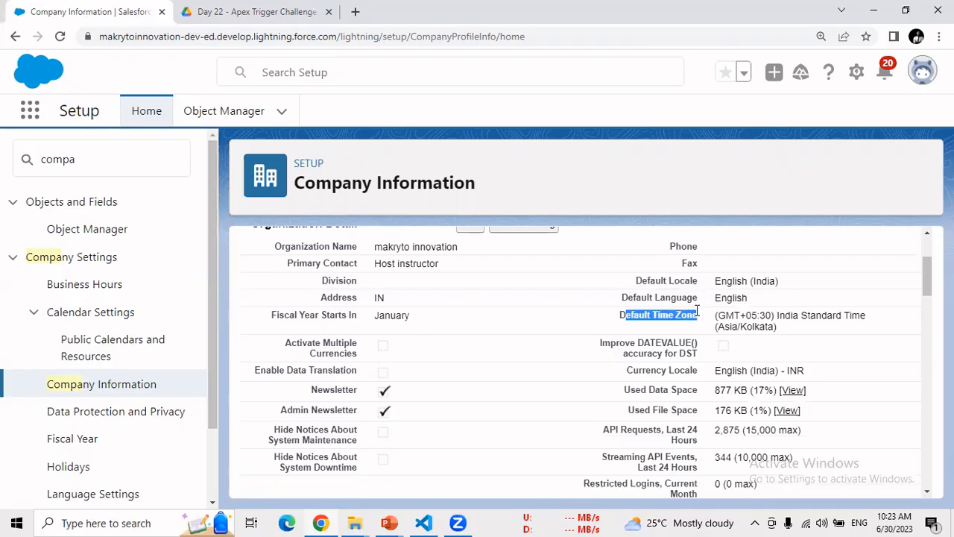
pyautogui.moveTo(779, 328); pyautogui.dragTo(714, 315)
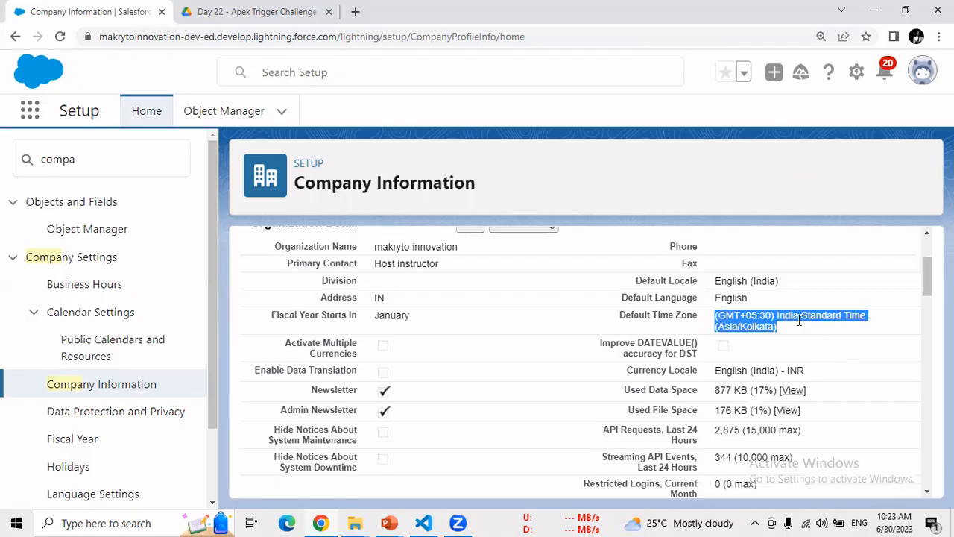
pyautogui.doubleClick(757, 327)
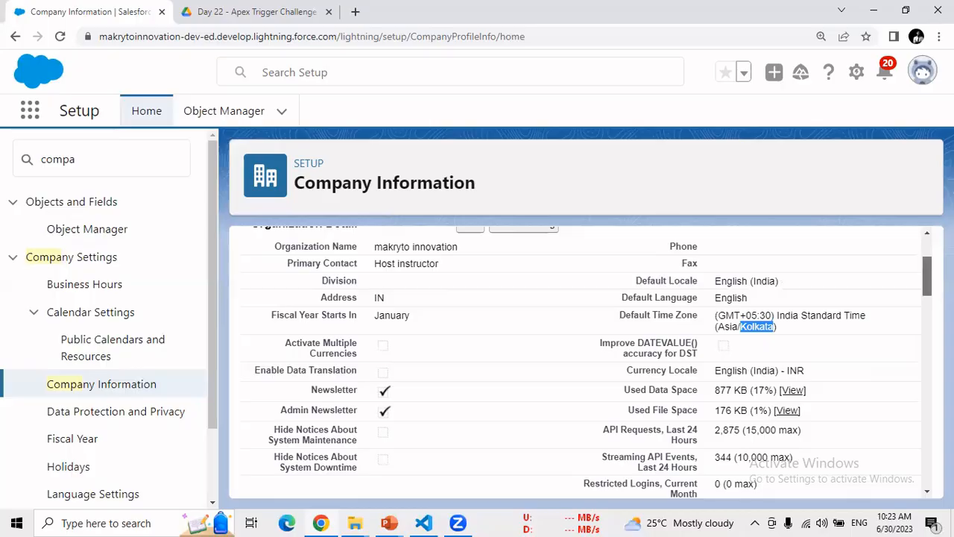
# - Examine the organization's currency locale and its used data and file space
pyautogui.scroll(-1, 820, 301)
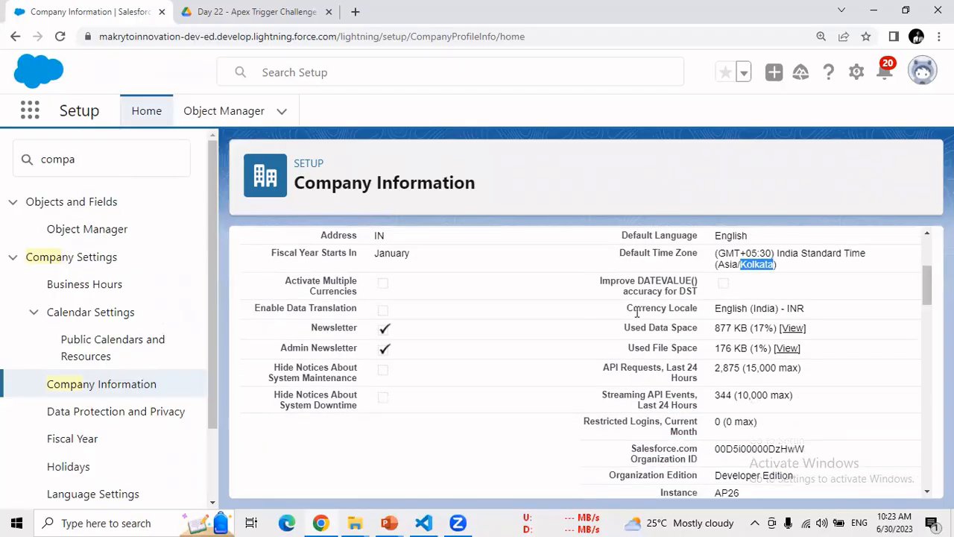
pyautogui.moveTo(632, 311); pyautogui.dragTo(696, 311)
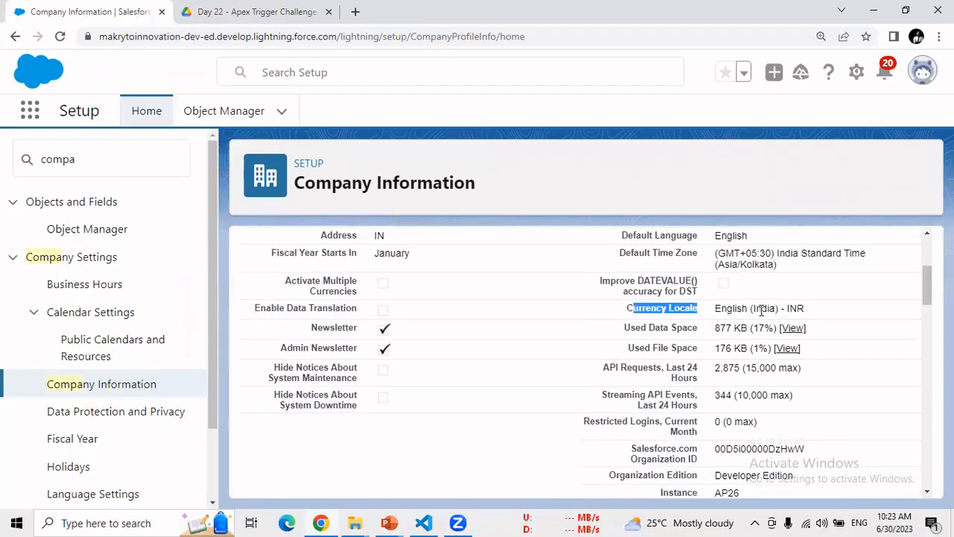
pyautogui.moveTo(760, 309); pyautogui.dragTo(806, 313)
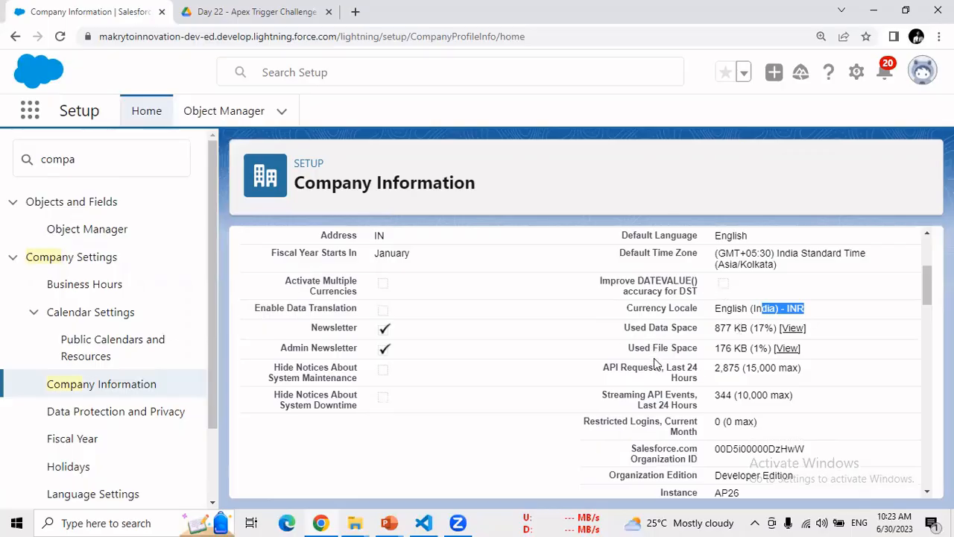
pyautogui.moveTo(649, 327); pyautogui.dragTo(695, 328)
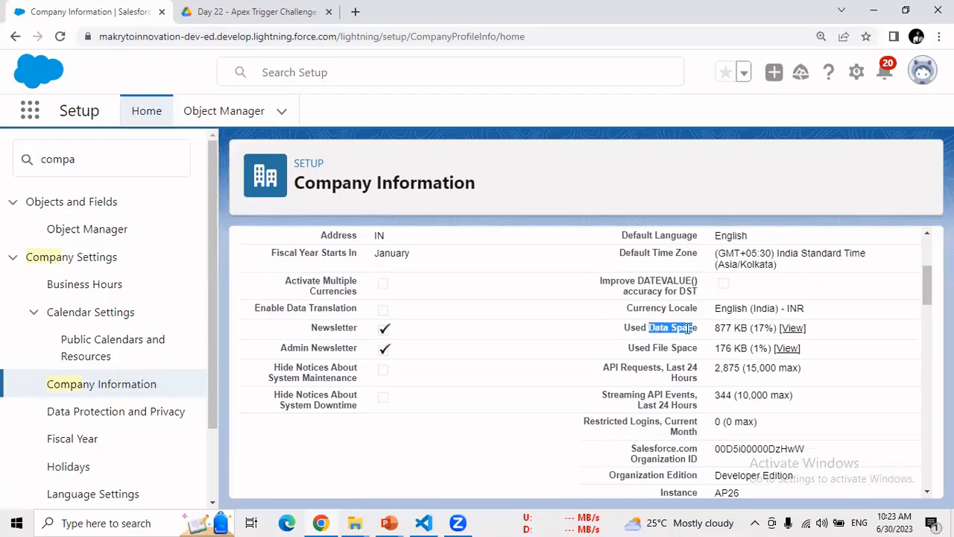
pyautogui.moveTo(661, 348); pyautogui.dragTo(678, 348)
# - Examine the organization edition and instance, and select the page's web address to compare
pyautogui.moveTo(929, 285); pyautogui.dragTo(928, 295)
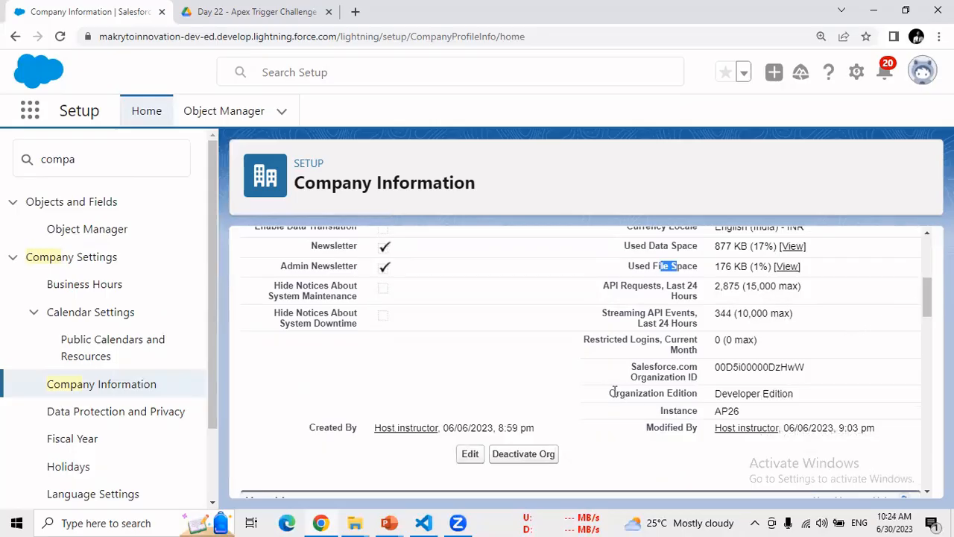
pyautogui.moveTo(613, 392); pyautogui.dragTo(698, 391)
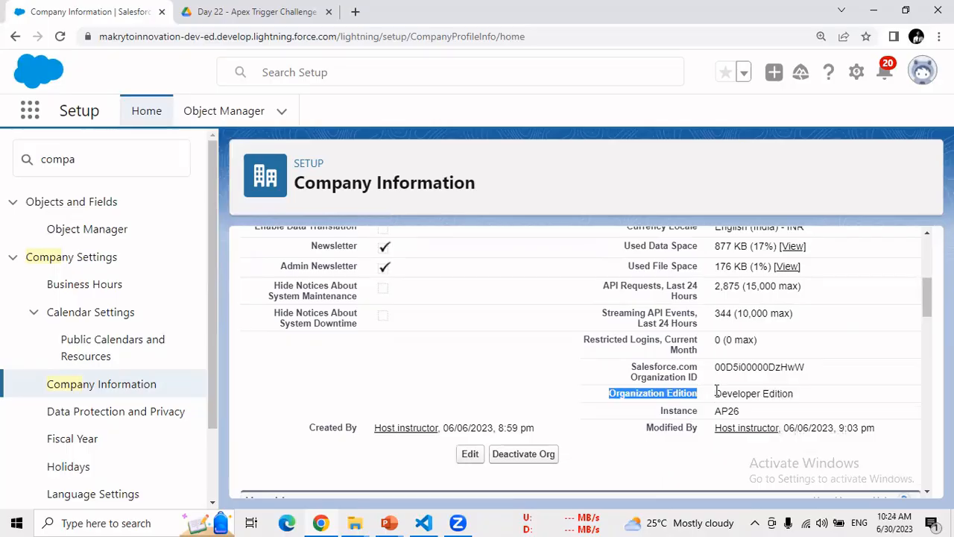
pyautogui.moveTo(714, 393); pyautogui.dragTo(795, 401)
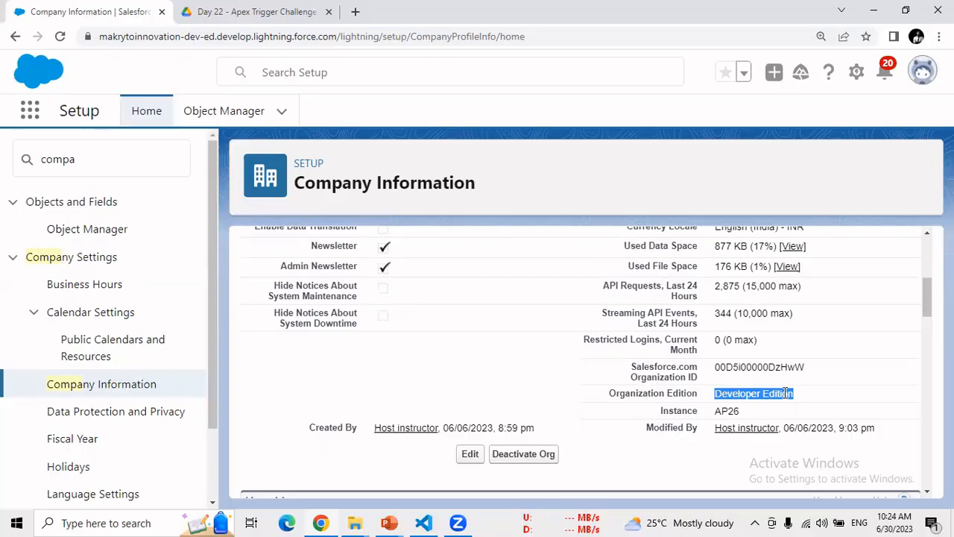
pyautogui.doubleClick(674, 410)
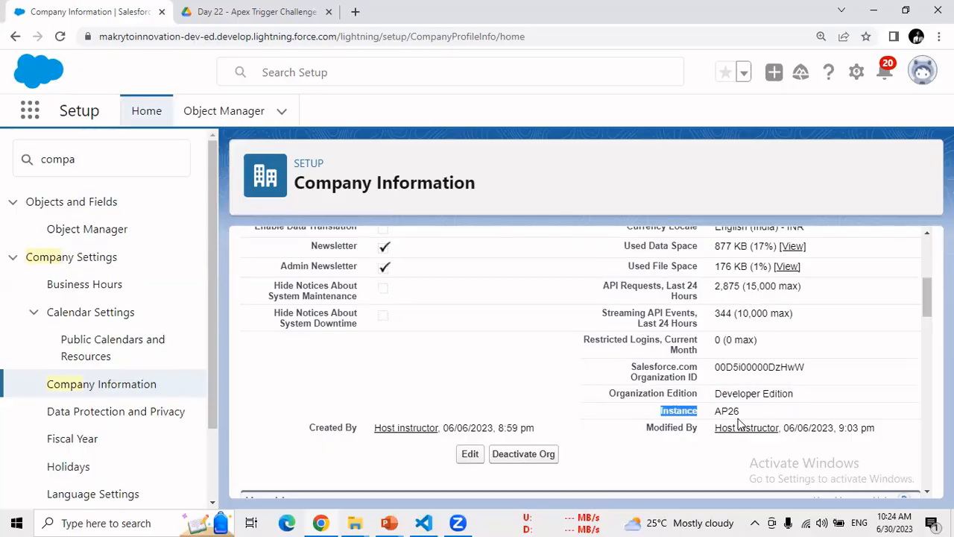
pyautogui.moveTo(742, 411); pyautogui.dragTo(701, 415)
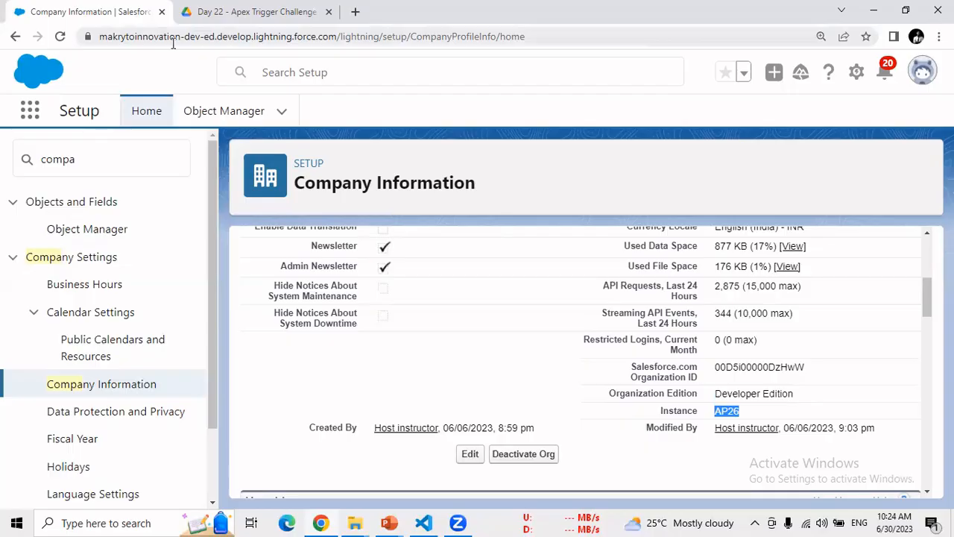
pyautogui.click(531, 37)
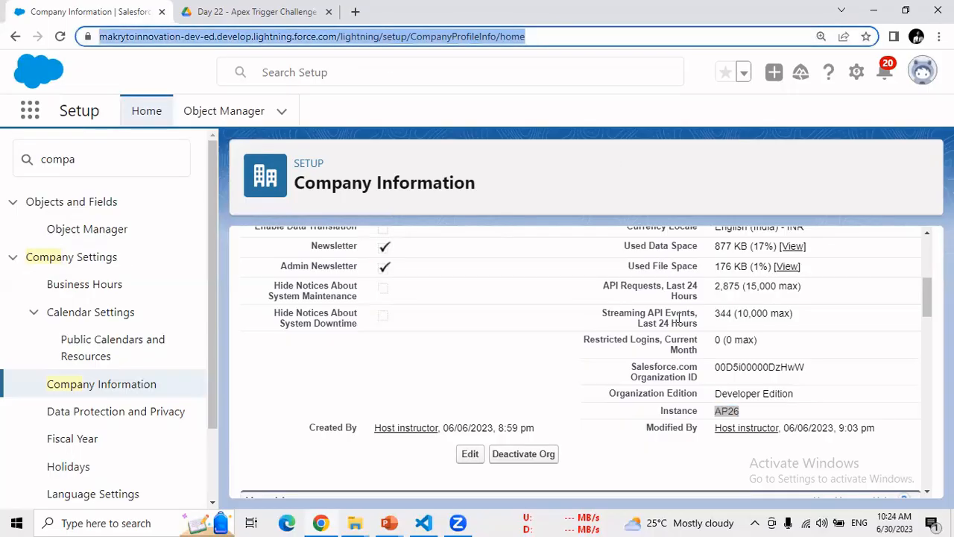
# - Examine the organization's Instance field and its value in the Organization Detail section
pyautogui.click(762, 409)
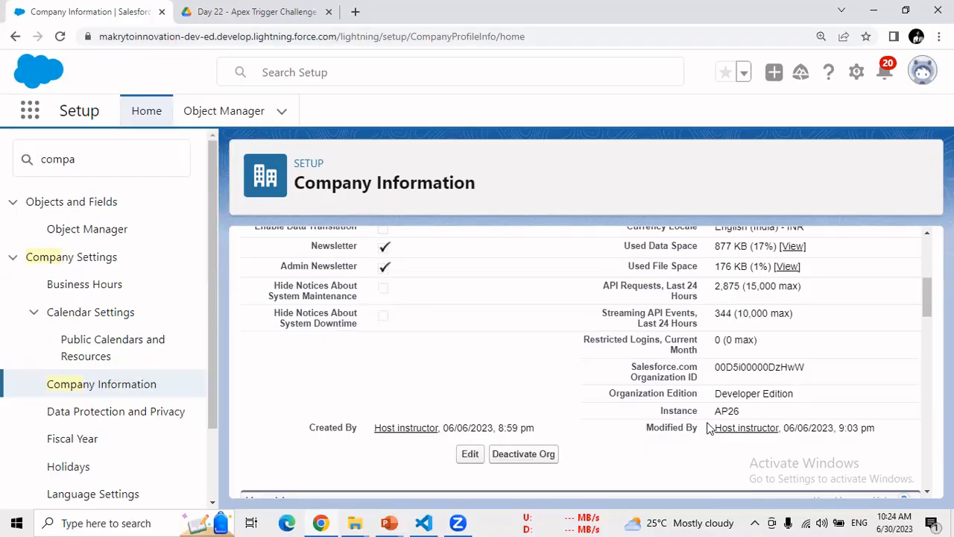
pyautogui.doubleClick(693, 412)
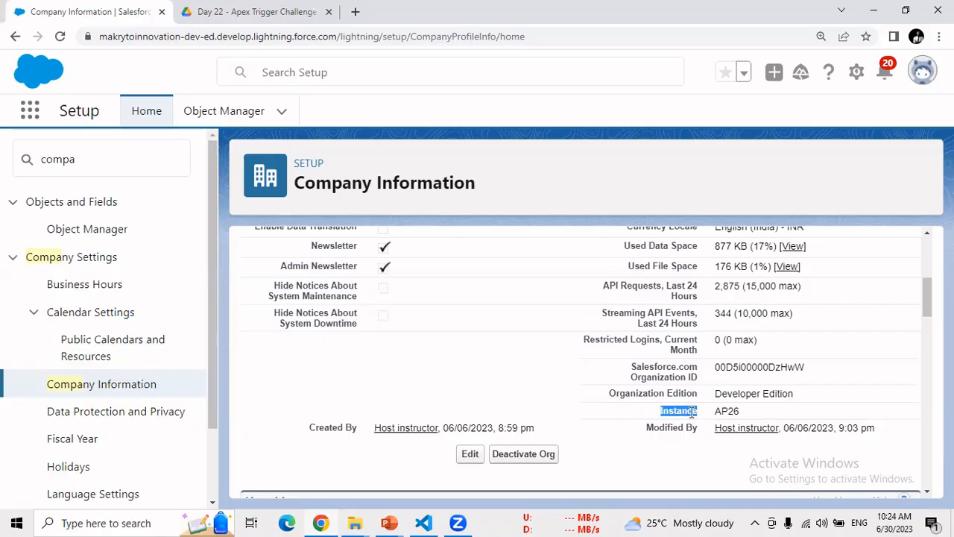
pyautogui.moveTo(713, 412); pyautogui.dragTo(741, 413)
pyautogui.doubleClick(722, 410)
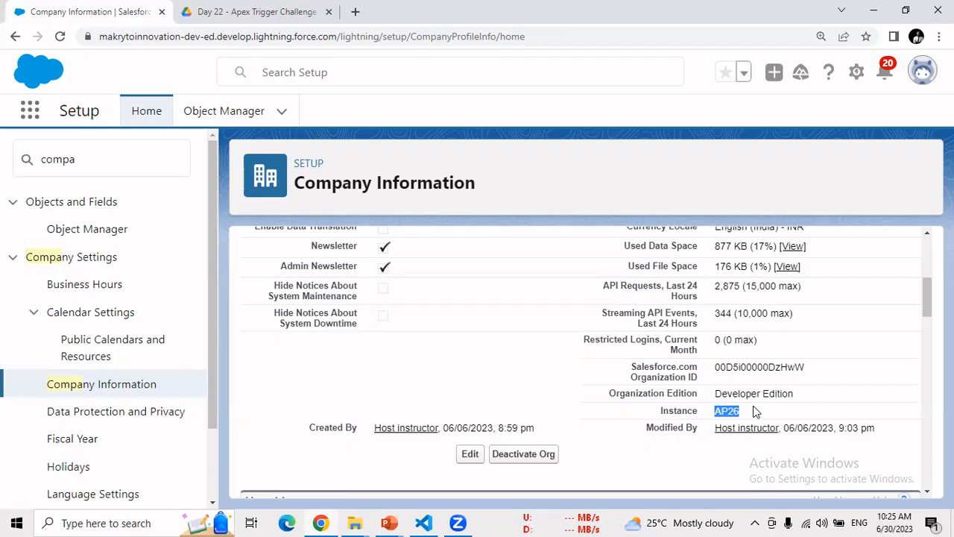
pyautogui.doubleClick(693, 411)
pyautogui.moveTo(740, 411); pyautogui.dragTo(722, 411)
# - Examine the User Licenses section together with the organization edition it relates to
pyautogui.scroll(-2, 646, 393)
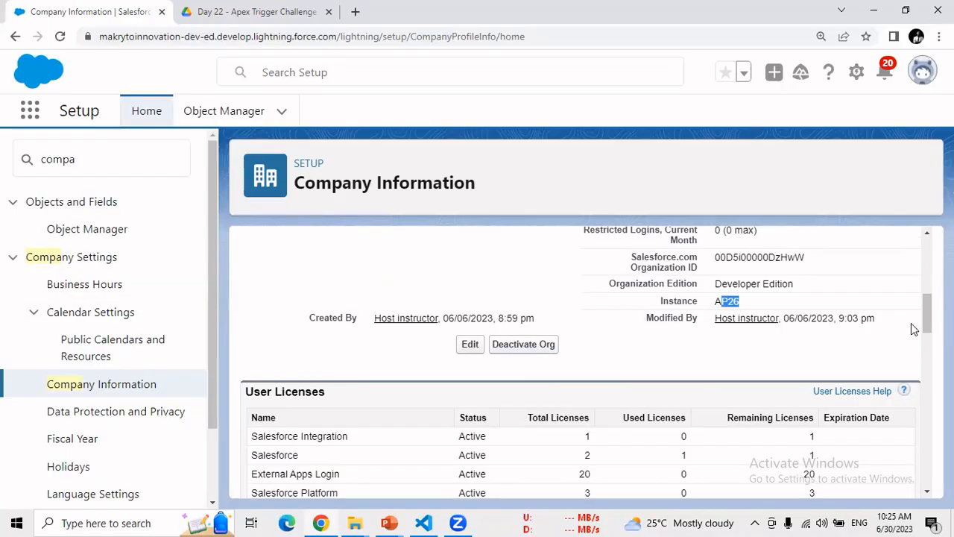
pyautogui.moveTo(927, 314); pyautogui.dragTo(927, 261)
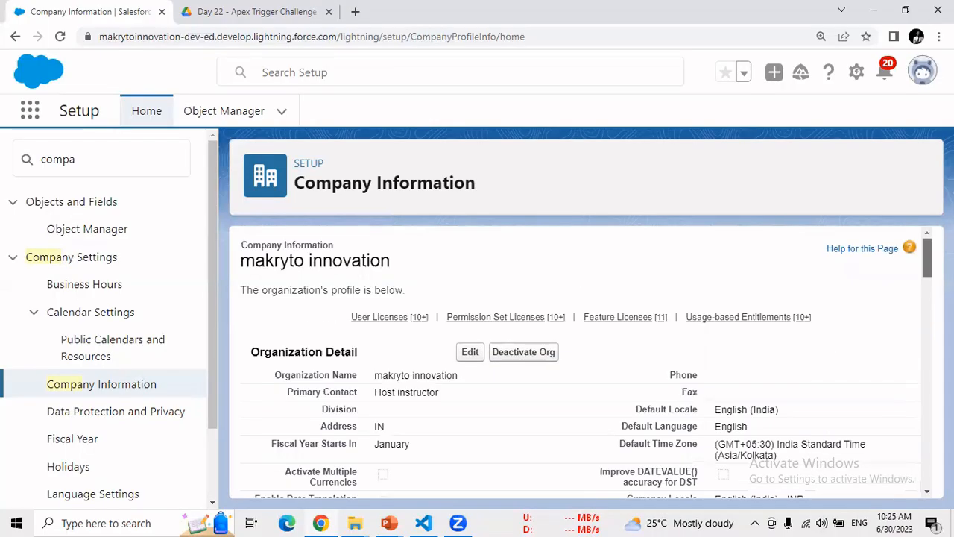
pyautogui.moveTo(927, 261); pyautogui.dragTo(922, 337)
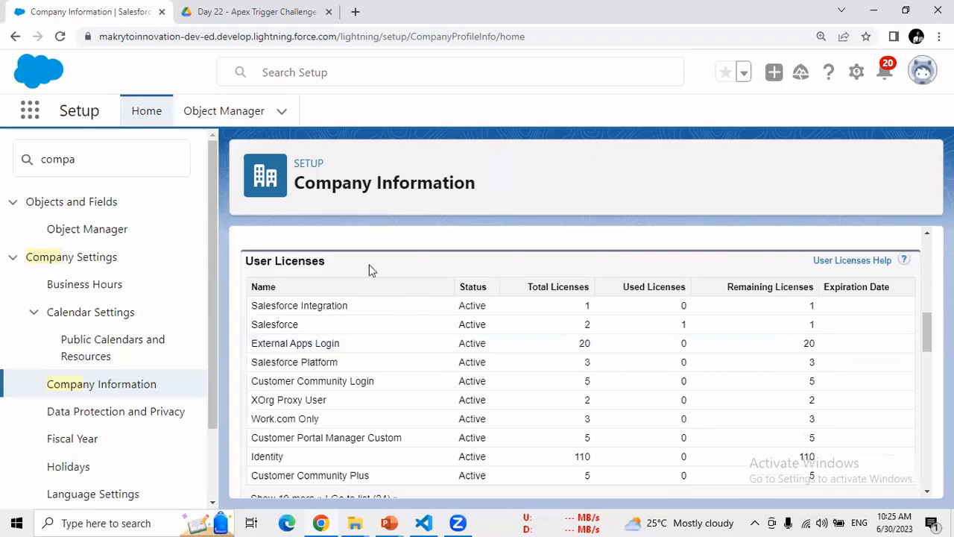
pyautogui.moveTo(249, 263); pyautogui.dragTo(335, 267)
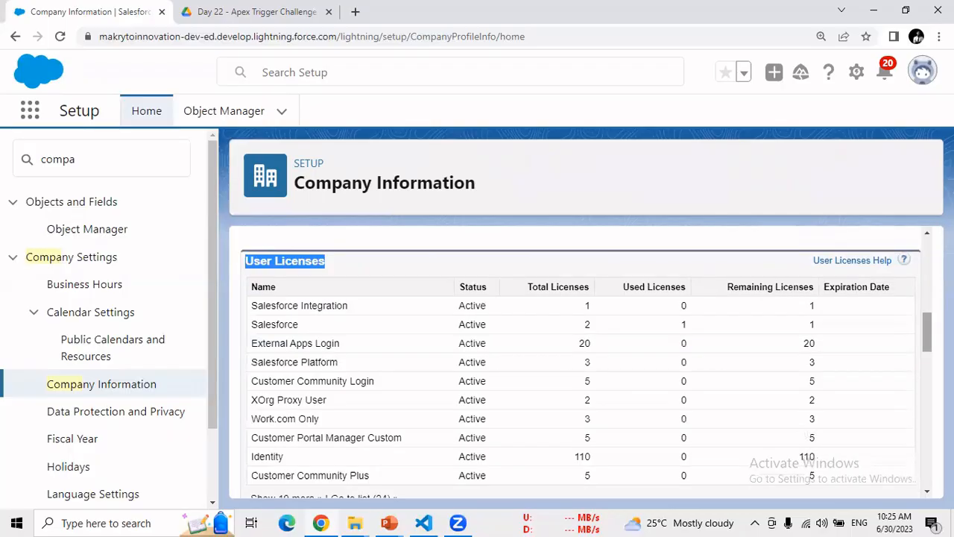
pyautogui.scroll(3, 800, 345)
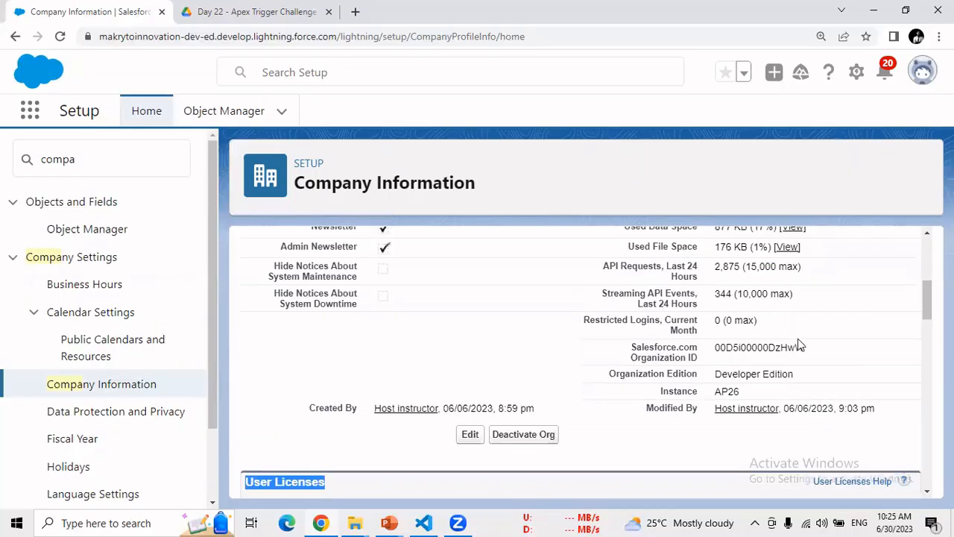
pyautogui.doubleClick(748, 374)
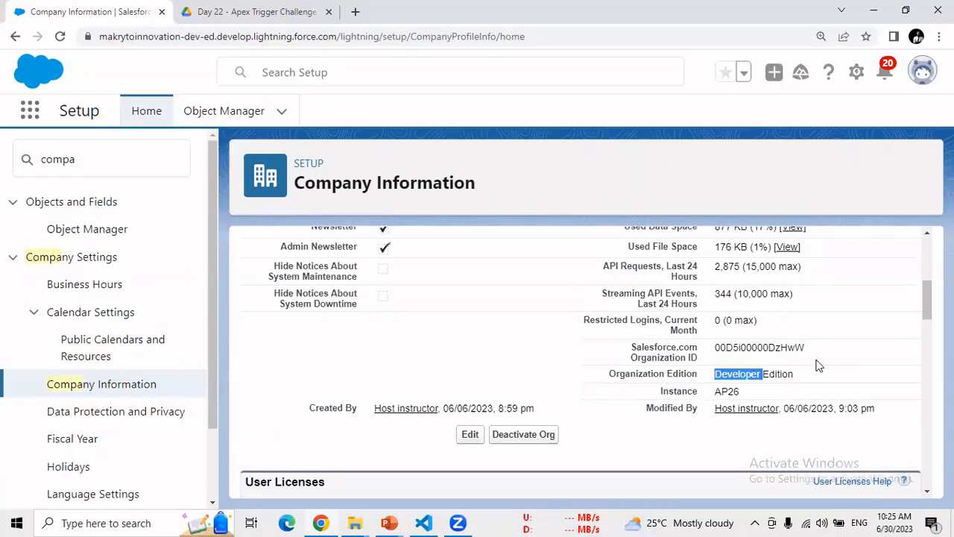
pyautogui.scroll(-3, 926, 325)
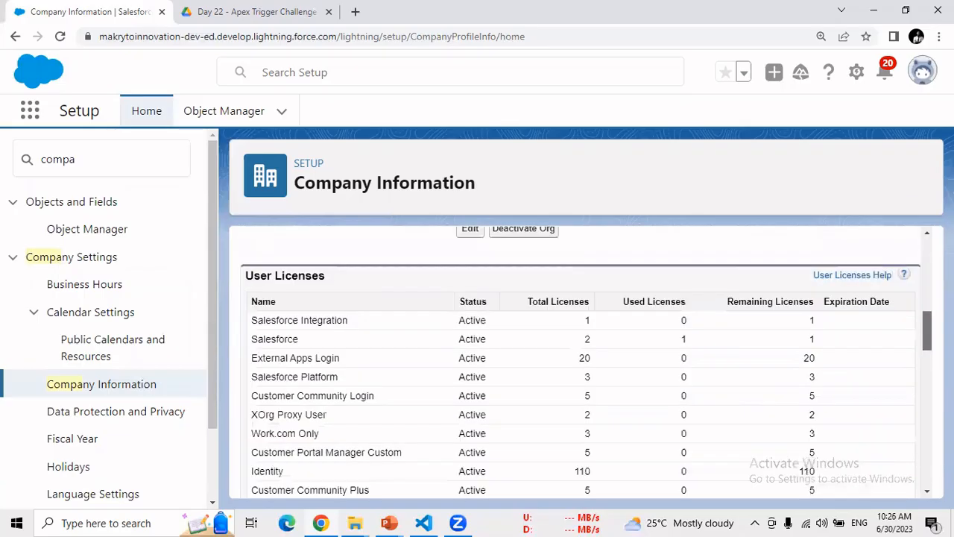
pyautogui.scroll(1, 581, 358)
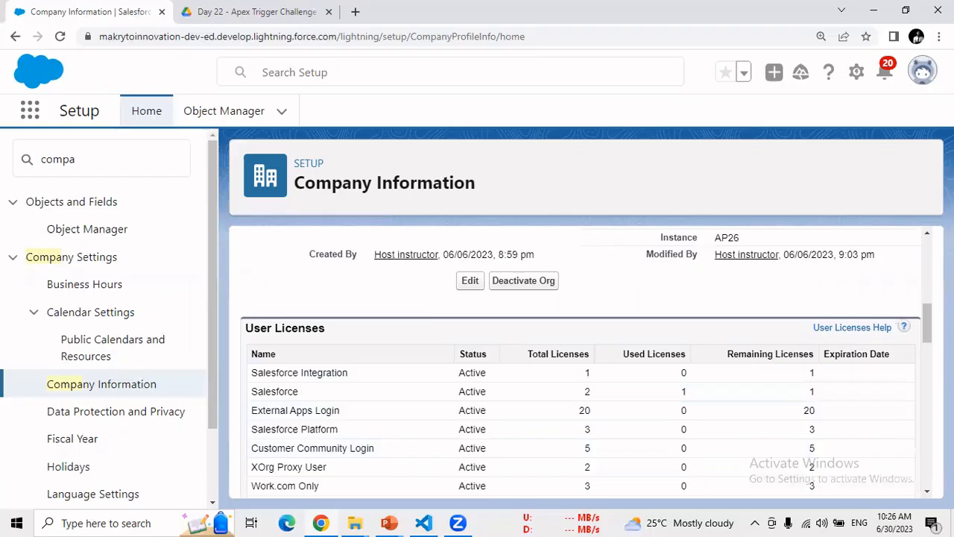
# - Examine the total and used license counts of the Salesforce Integration user license
pyautogui.scroll(-3, 586, 361)
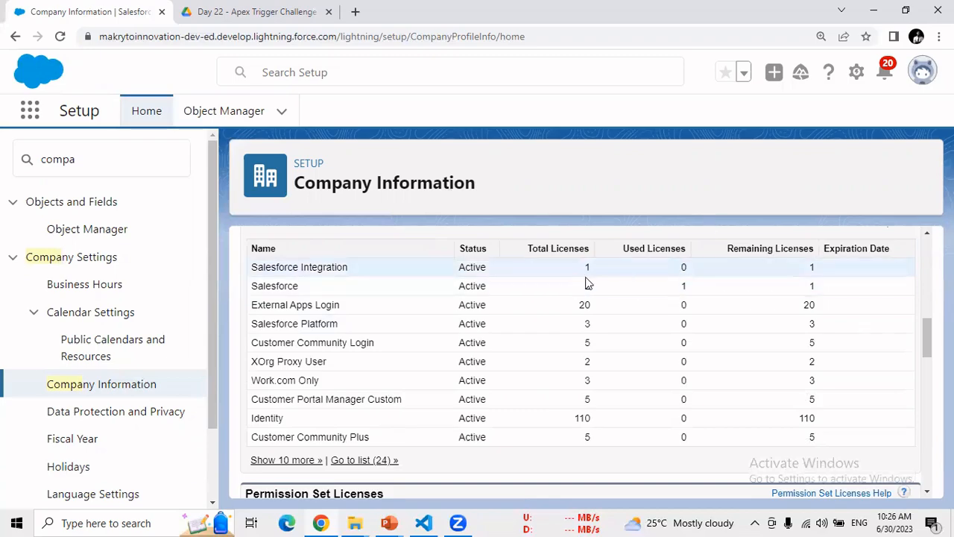
pyautogui.moveTo(288, 267); pyautogui.dragTo(550, 268)
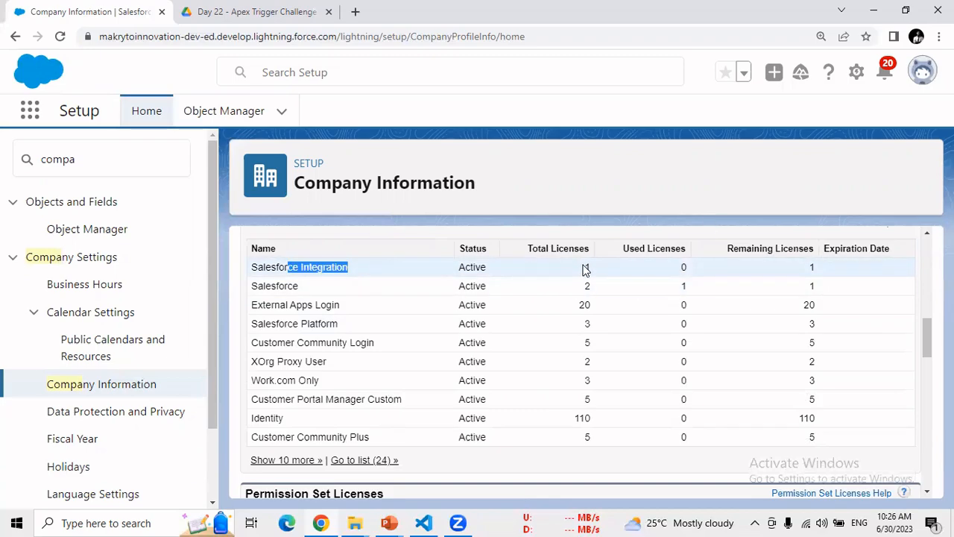
pyautogui.doubleClick(588, 268)
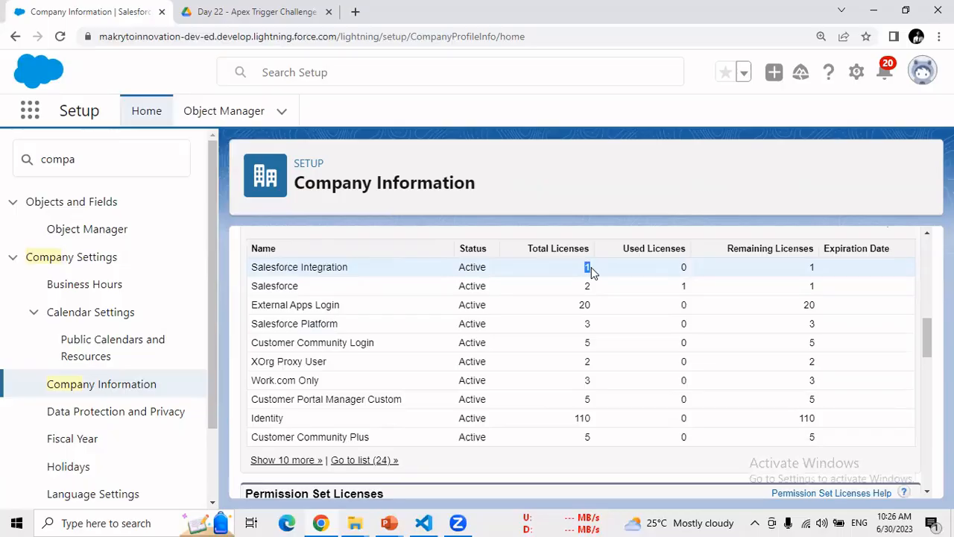
pyautogui.doubleClick(691, 270)
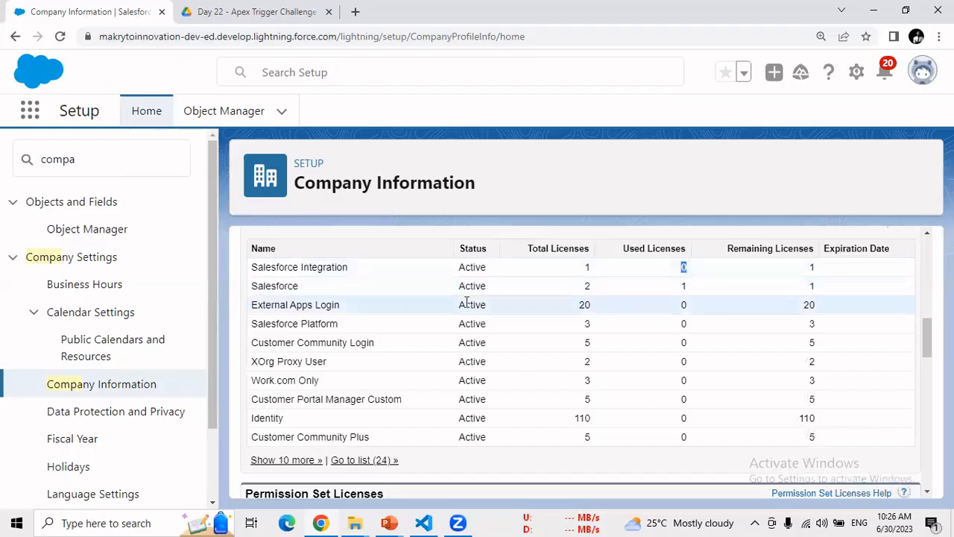
# - Examine the total and remaining license counts of the Salesforce user license
pyautogui.doubleClick(587, 288)
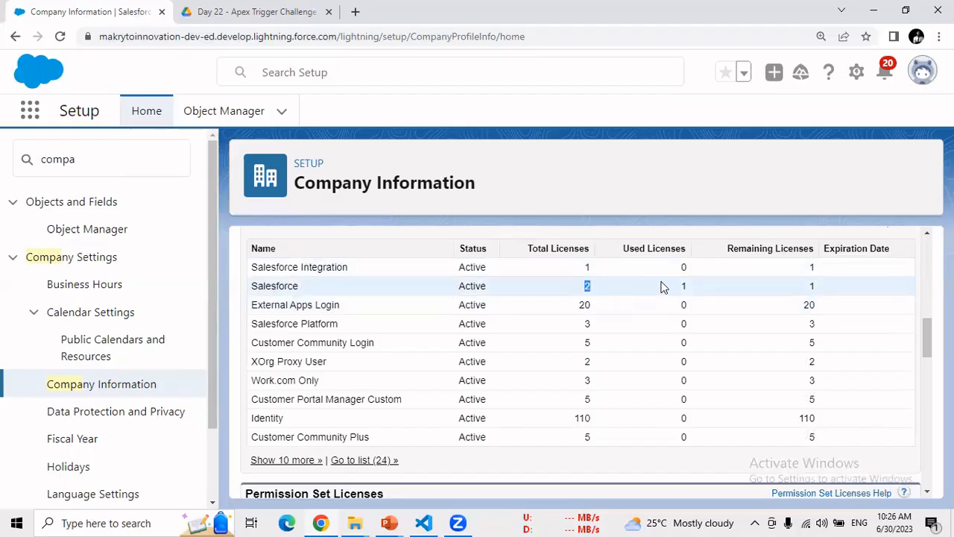
pyautogui.doubleClick(812, 287)
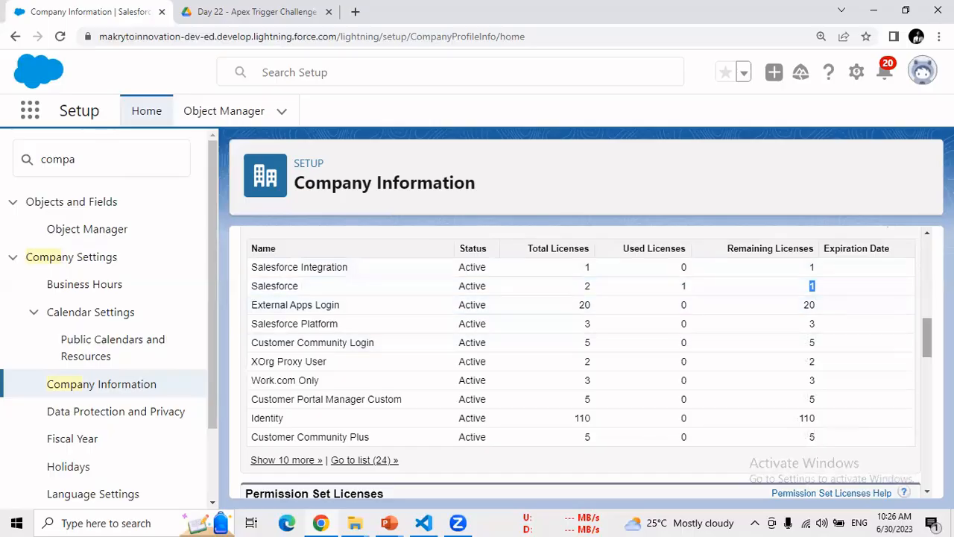
pyautogui.scroll(2, 582, 358)
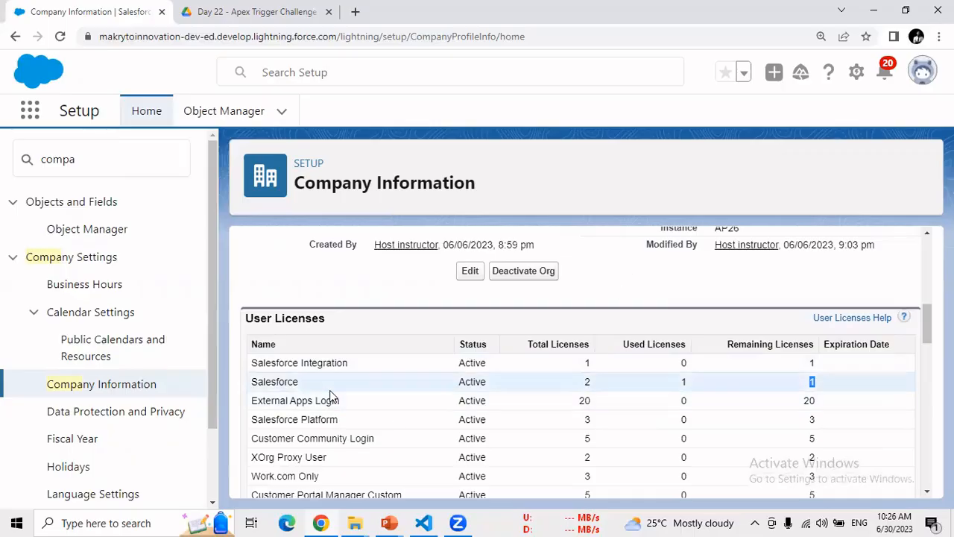
pyautogui.doubleClick(290, 380)
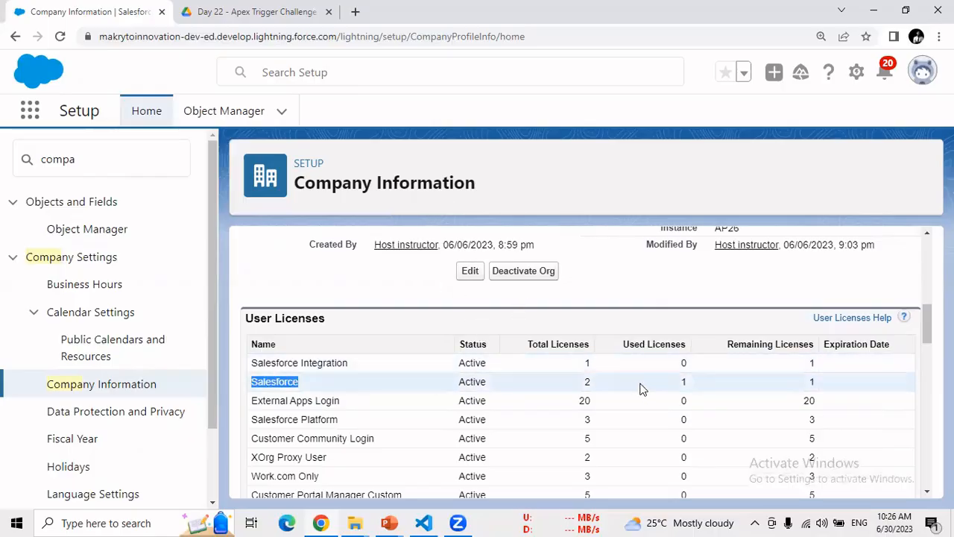
pyautogui.doubleClick(813, 382)
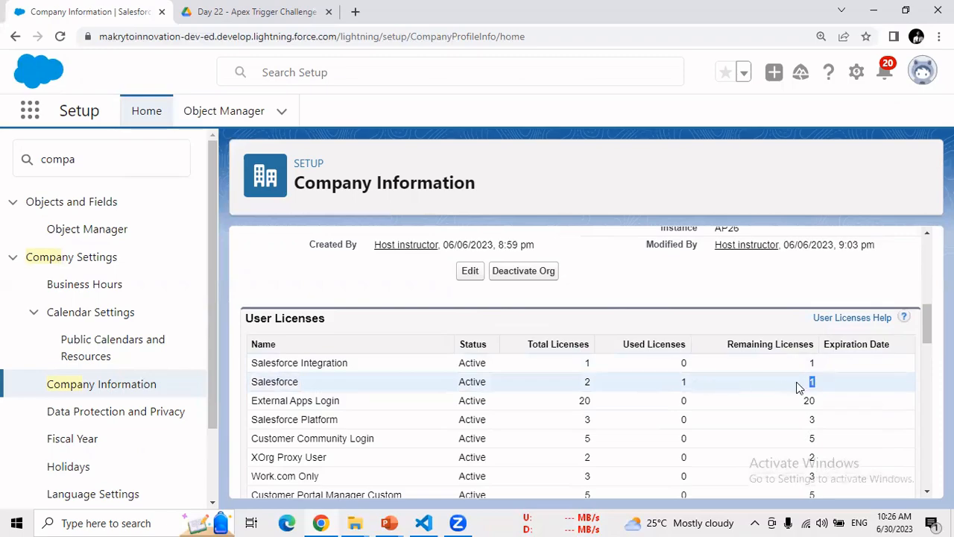
pyautogui.click(587, 381)
# - Search Google for "saleforce editions" in a new browser tab
pyautogui.hotkey('ctrl', 't')
pyautogui.click(354, 44)
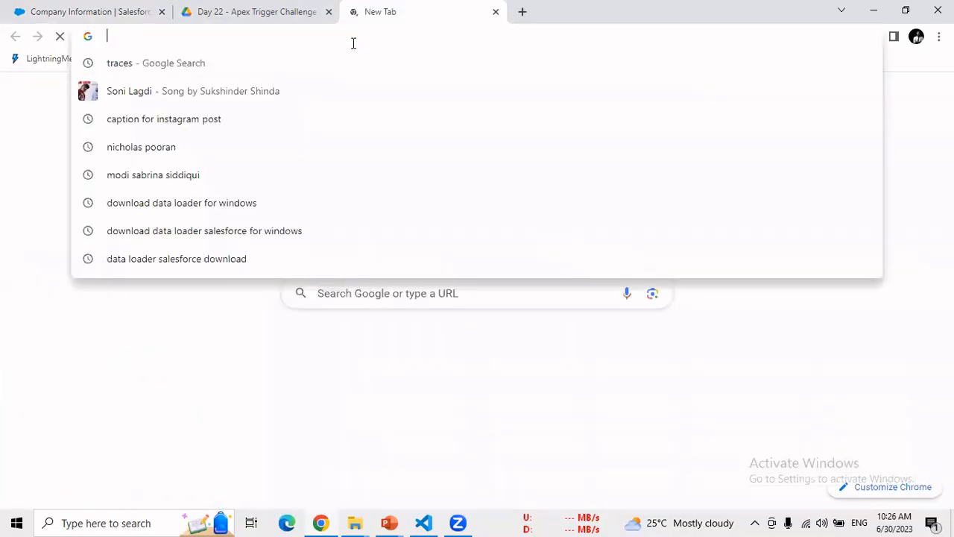
pyautogui.write('saleforc')
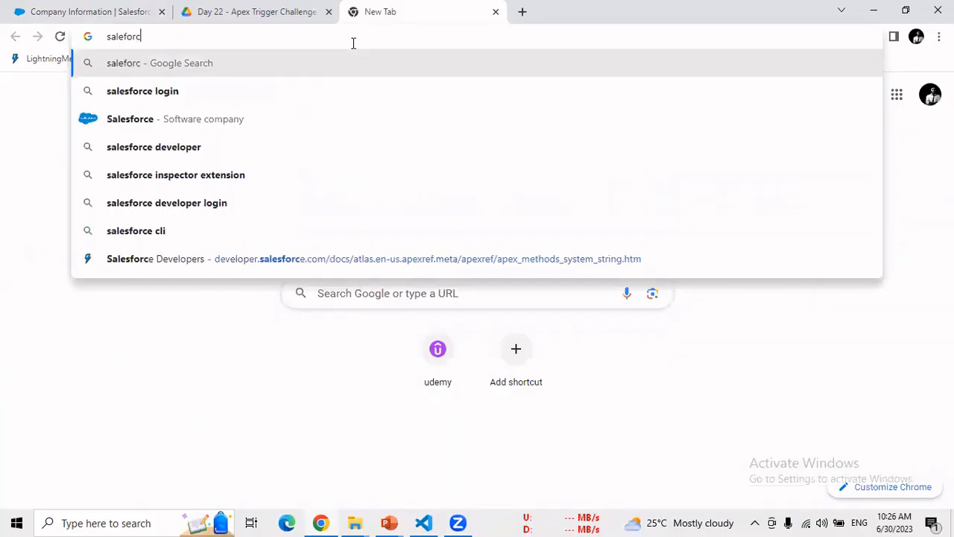
pyautogui.write('e edi')
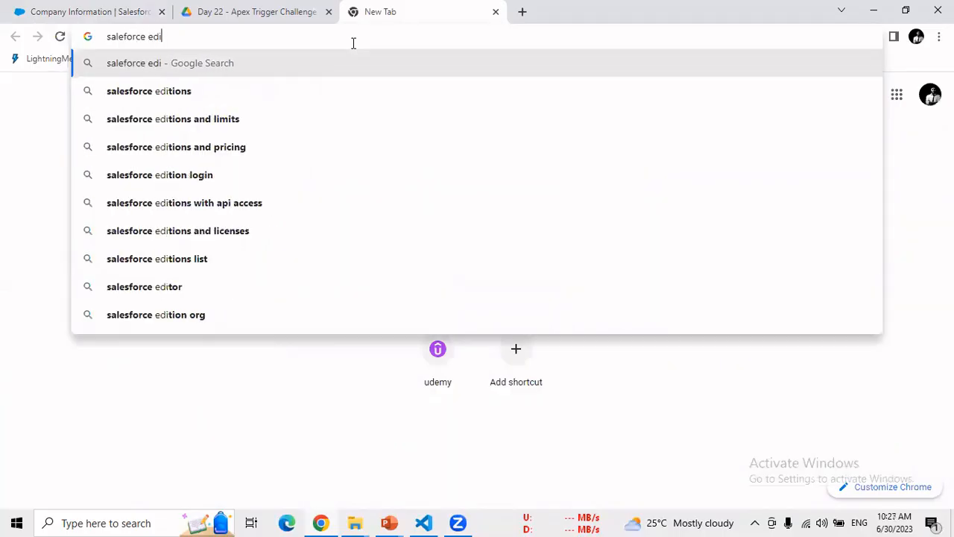
pyautogui.write('tions')
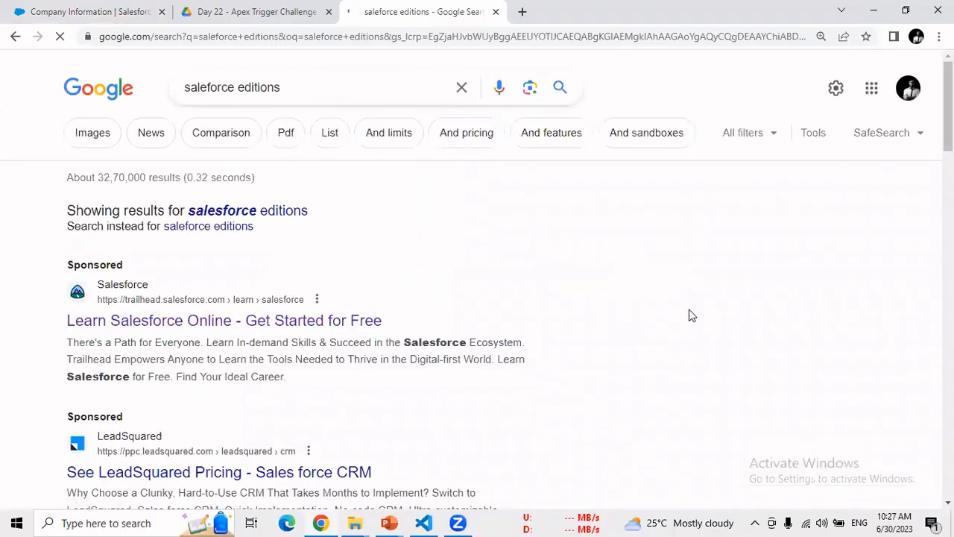
# - Look through the search results and open the sponsored Trailhead result "Learn Salesforce Online - Get Started for Free"
pyautogui.scroll(-2, 690, 315)
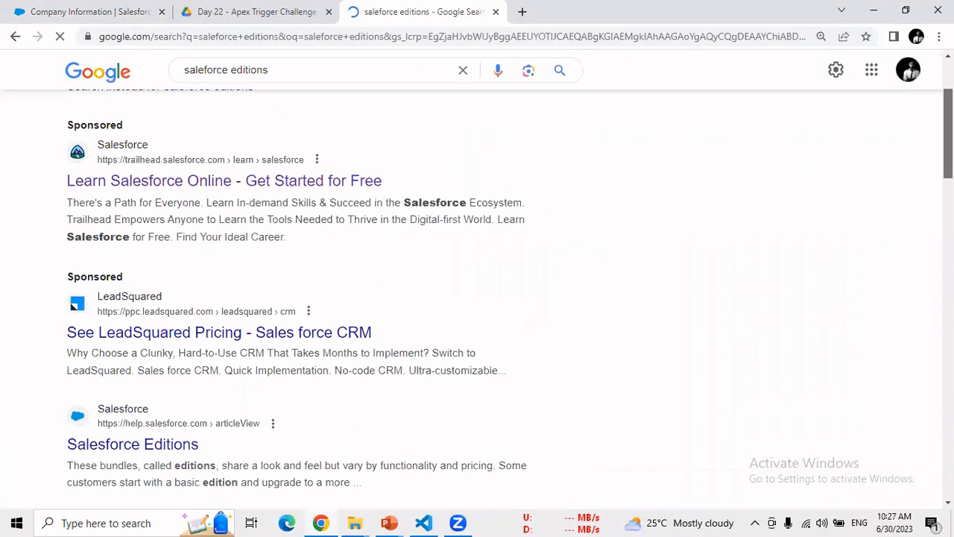
pyautogui.scroll(2, 903, 149)
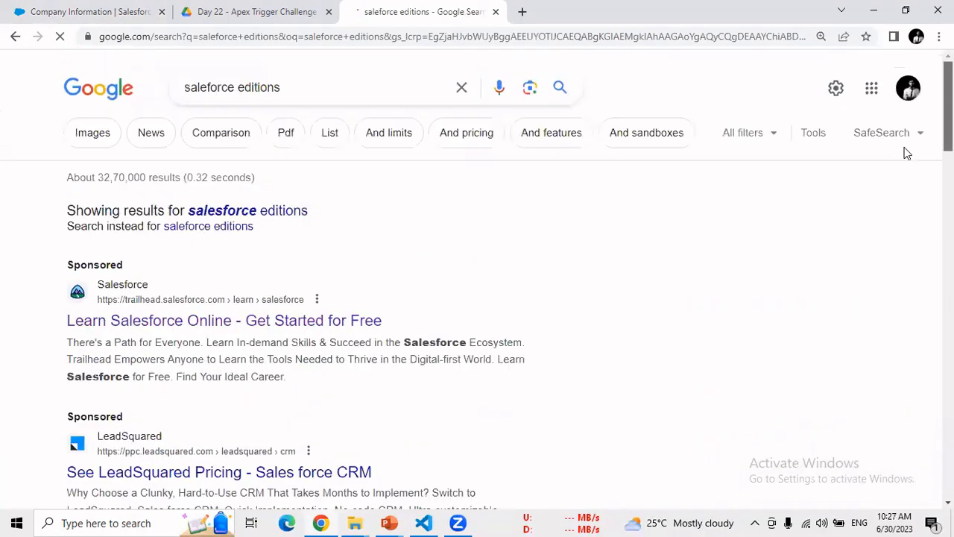
pyautogui.click(262, 325)
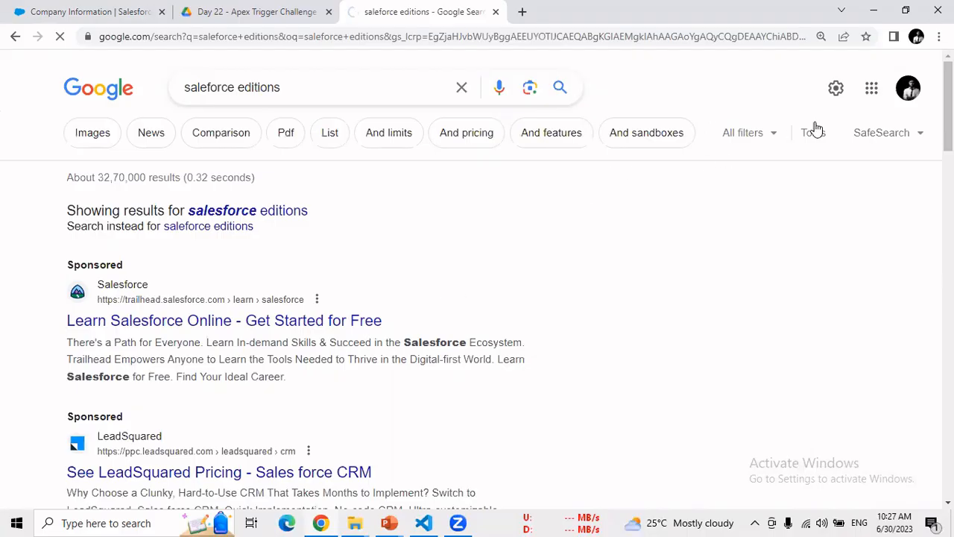
pyautogui.scroll(-8, 477, 281)
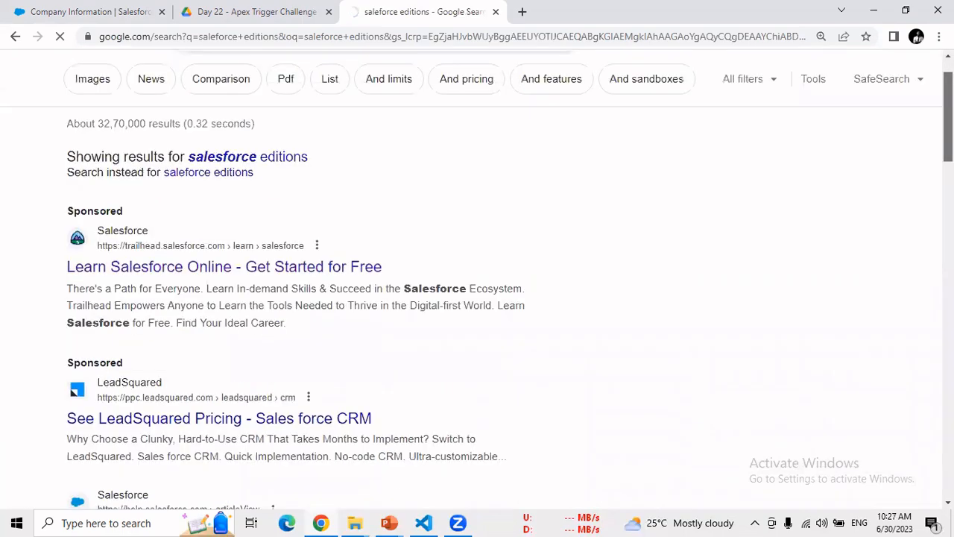
pyautogui.scroll(-2, 478, 298)
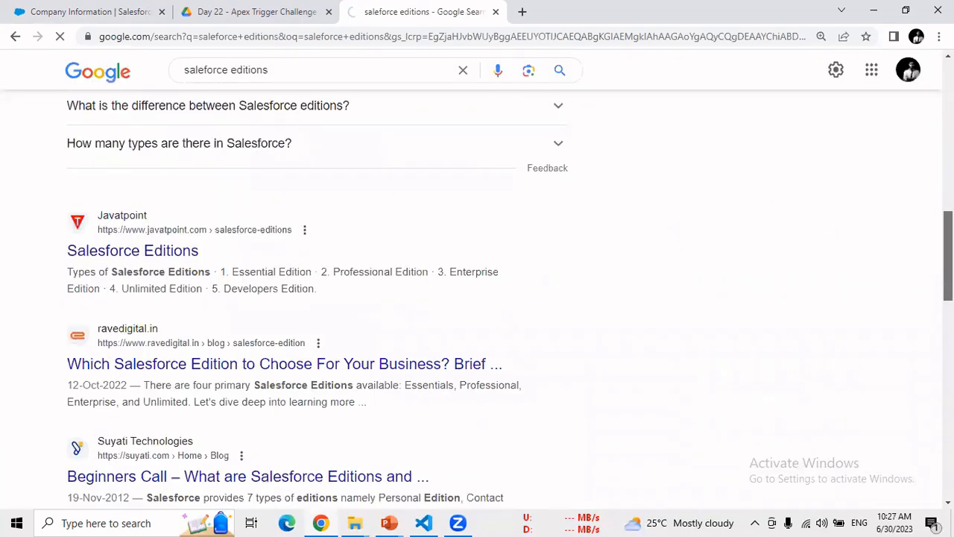
pyautogui.scroll(10, 920, 156)
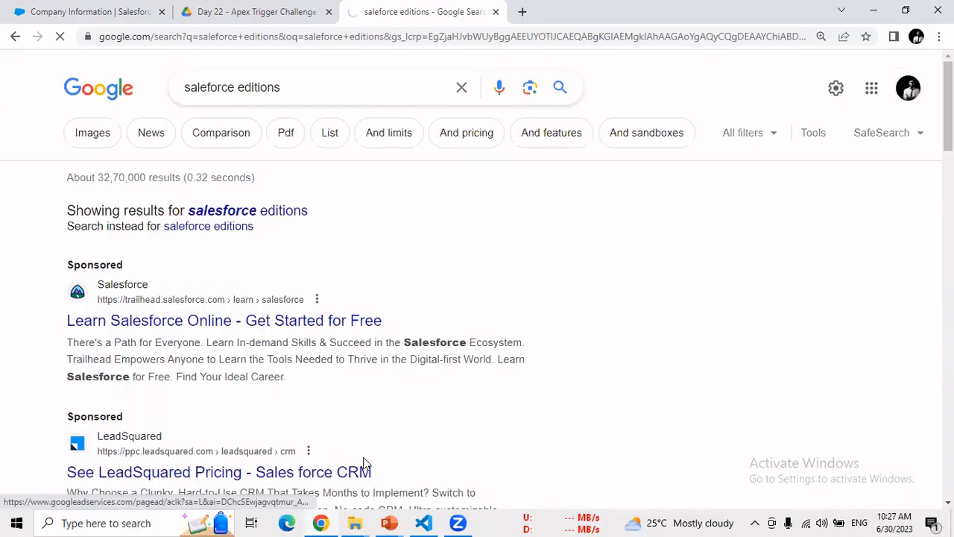
pyautogui.moveTo(948, 106); pyautogui.dragTo(949, 106)
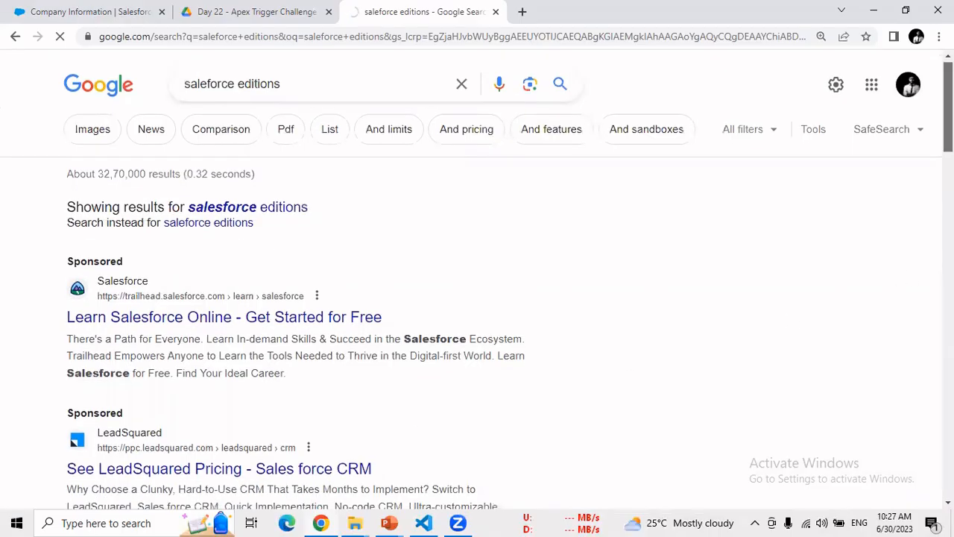
pyautogui.scroll(-3, 311, 305)
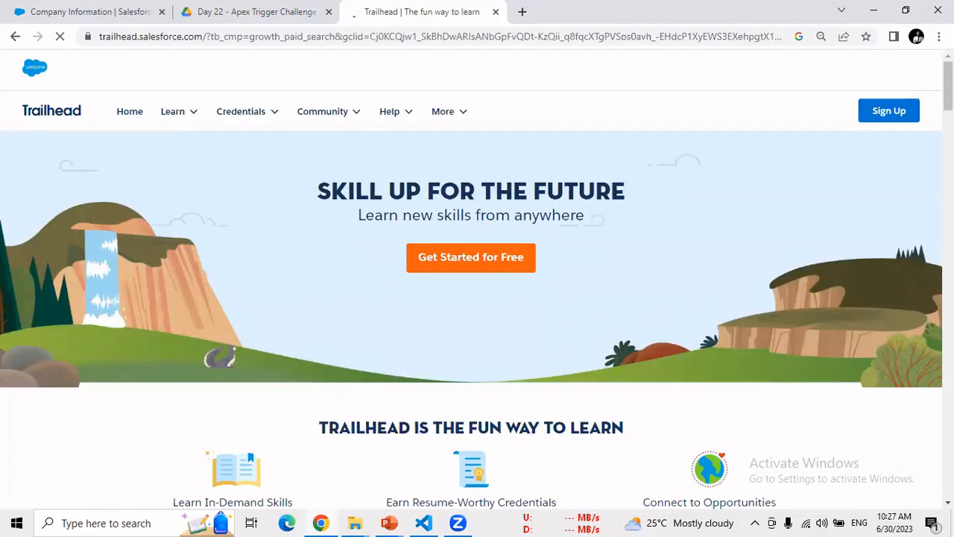
# - Skim the Trailhead landing page and return to the Google search results
pyautogui.scroll(-2, 471, 298)
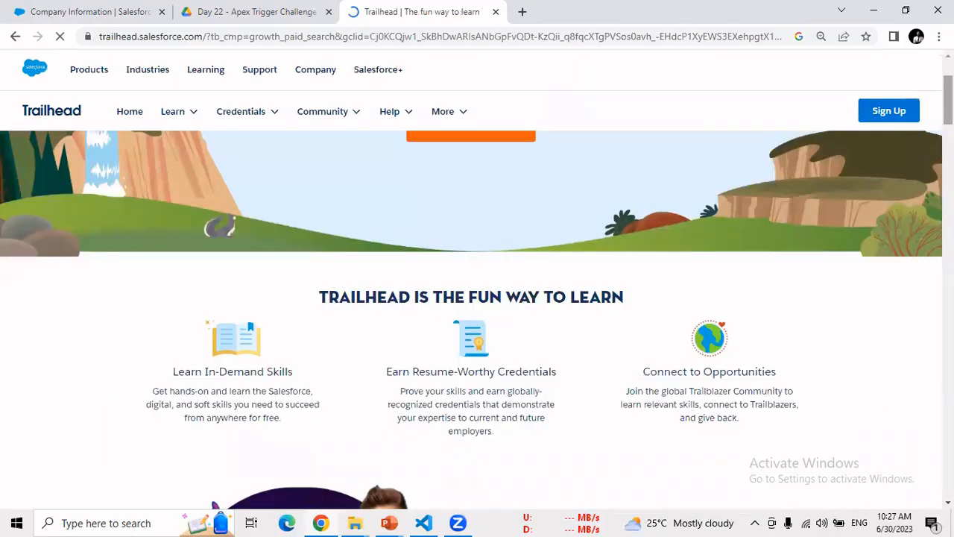
pyautogui.scroll(-15, 471, 299)
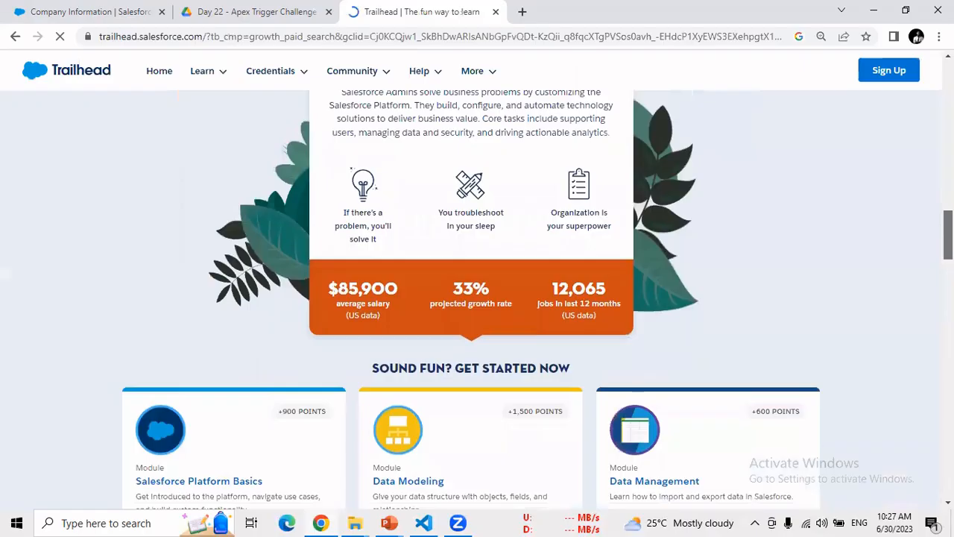
pyautogui.scroll(-15, 471, 299)
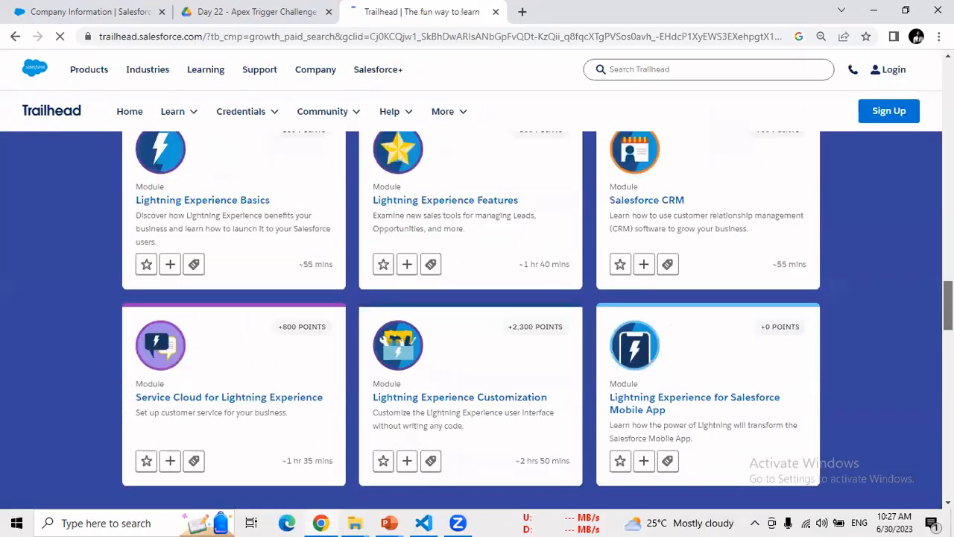
pyautogui.scroll(10, 472, 313)
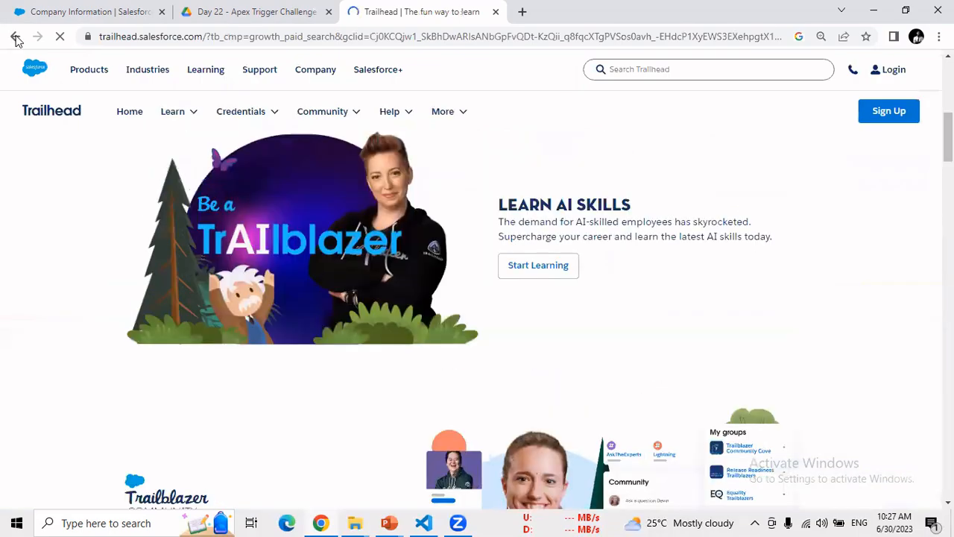
pyautogui.click(15, 35)
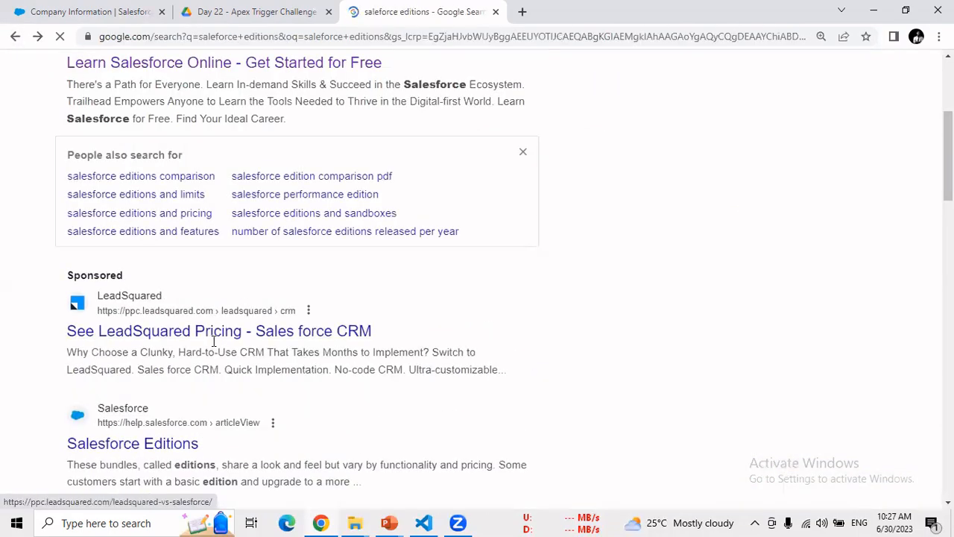
# - Open the Salesforce Editions help article from the search results, then go back to the results
pyautogui.click(215, 337)
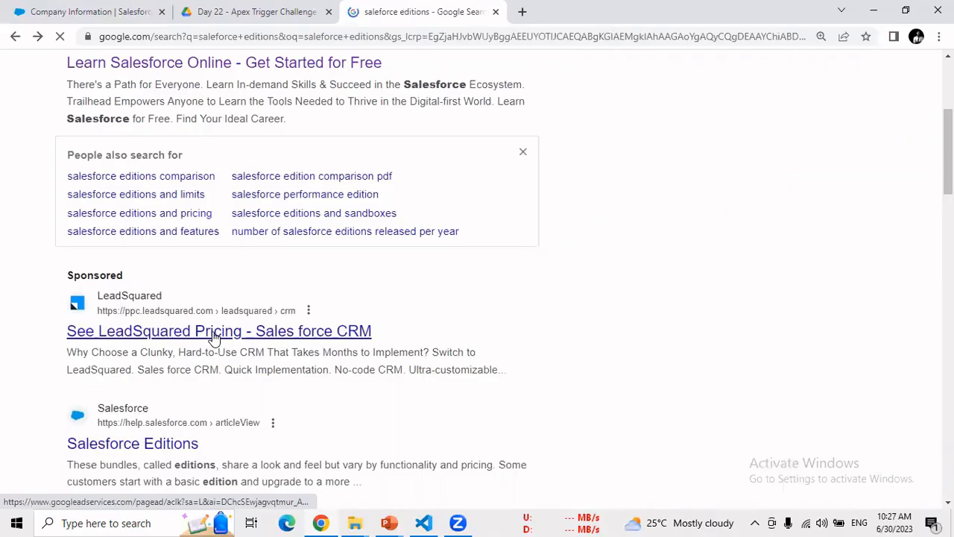
pyautogui.click(58, 38)
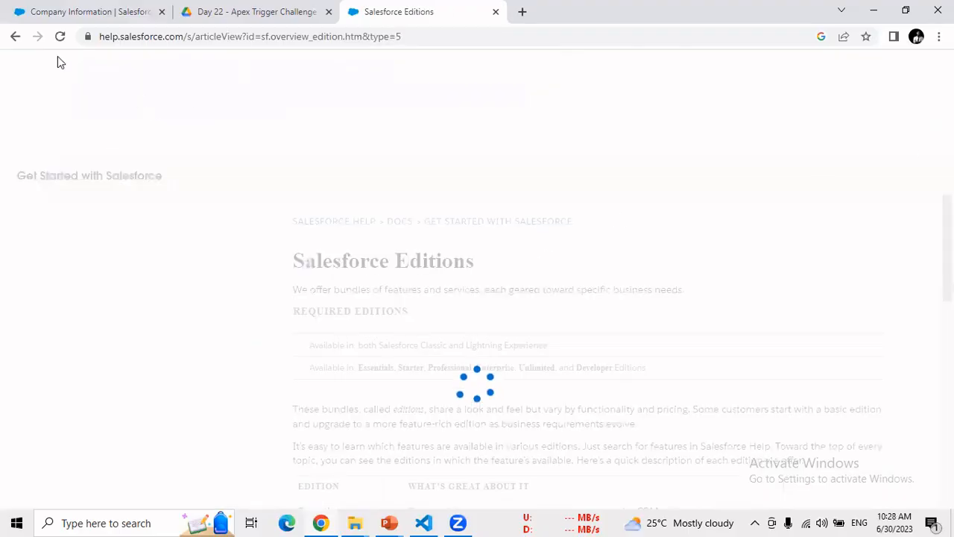
pyautogui.click(15, 37)
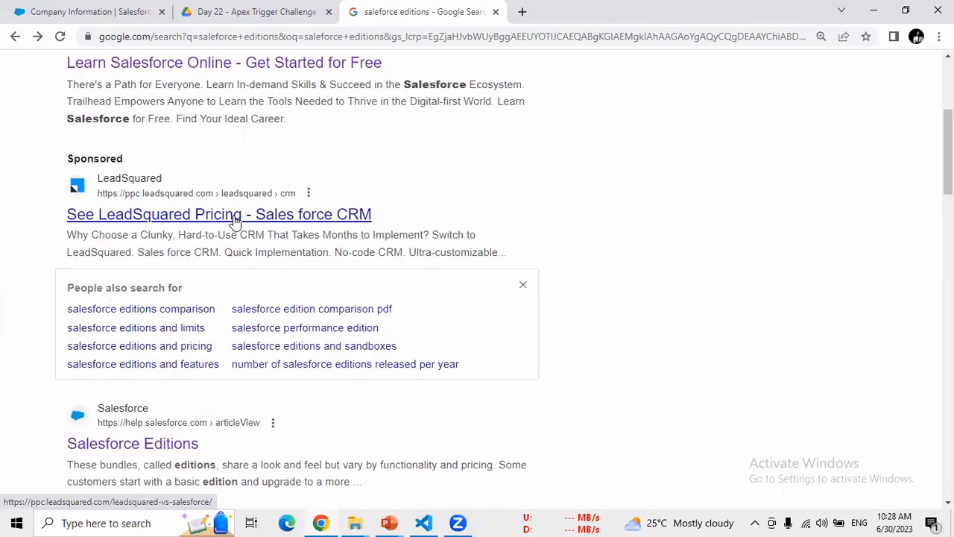
# - Search Google for the suggested query "salesforce editions and pricing"
pyautogui.click(235, 221)
pyautogui.scroll(4, 597, 141)
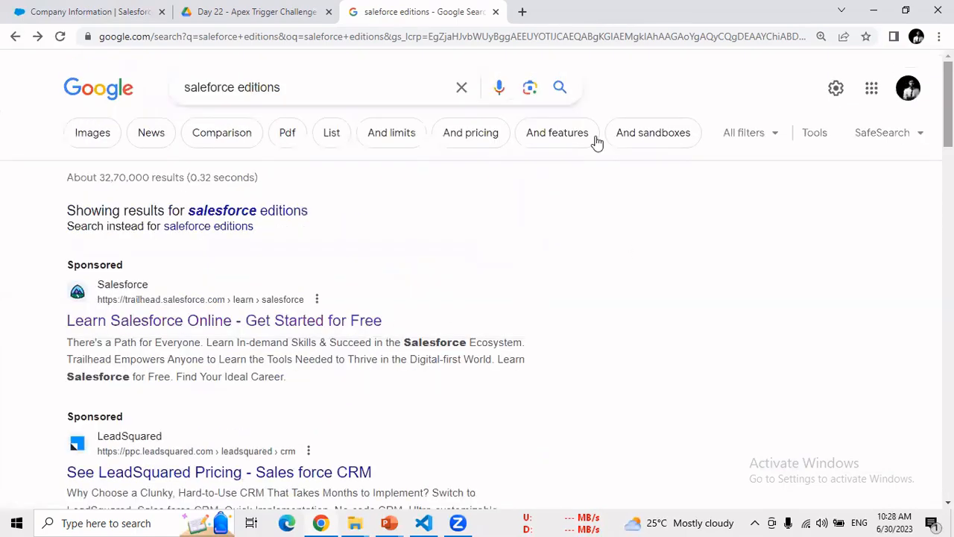
pyautogui.click(283, 87)
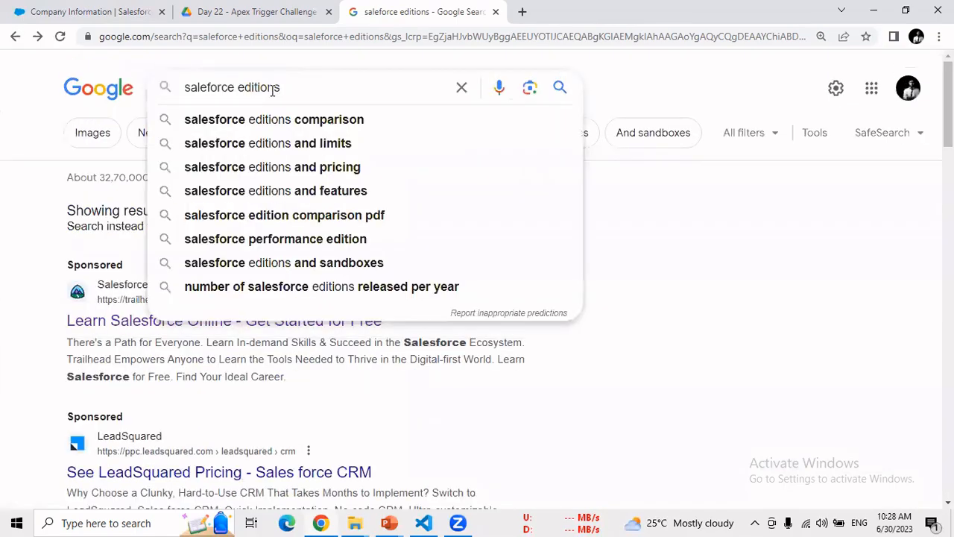
pyautogui.click(358, 168)
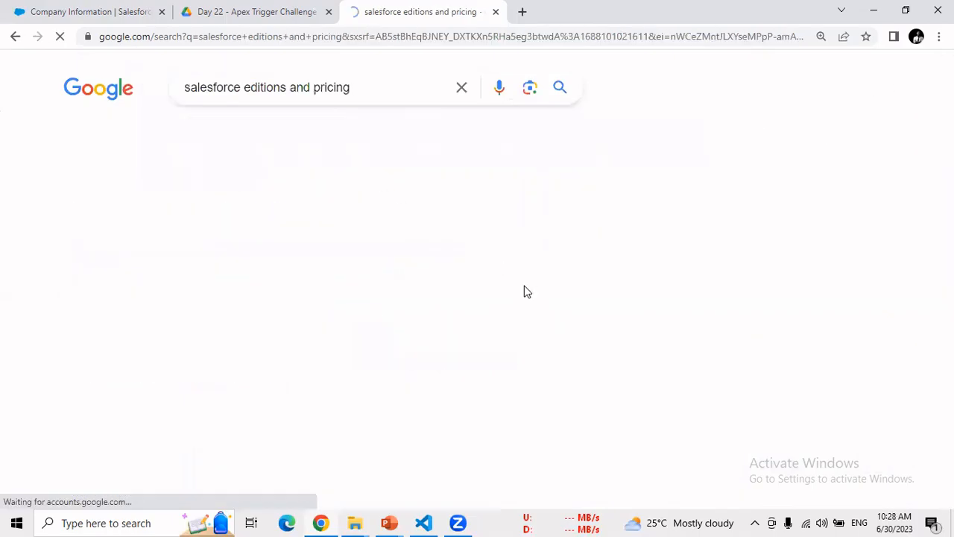
# - Open the sponsored LeadSquared pricing result, skim its comparison with Salesforce and return to the search results
pyautogui.click(309, 265)
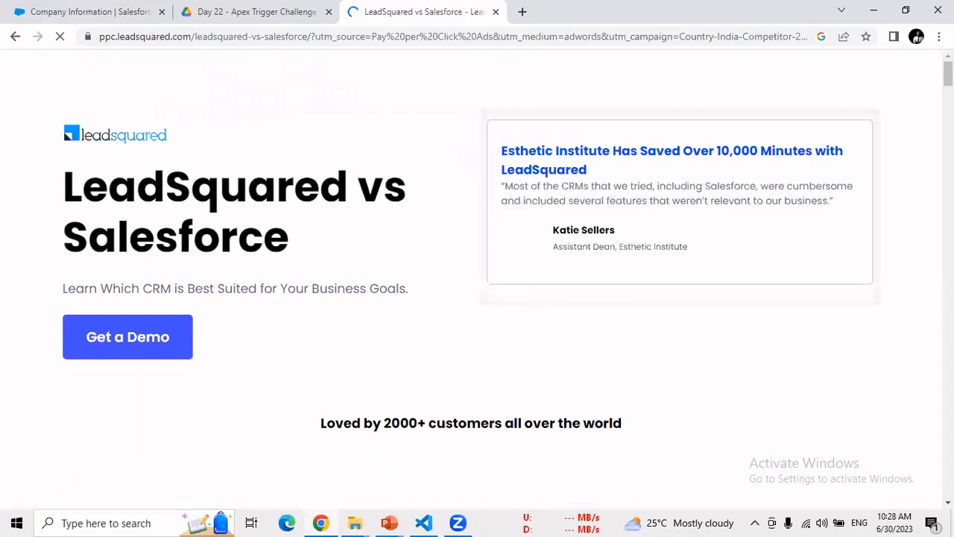
pyautogui.scroll(-15, 478, 276)
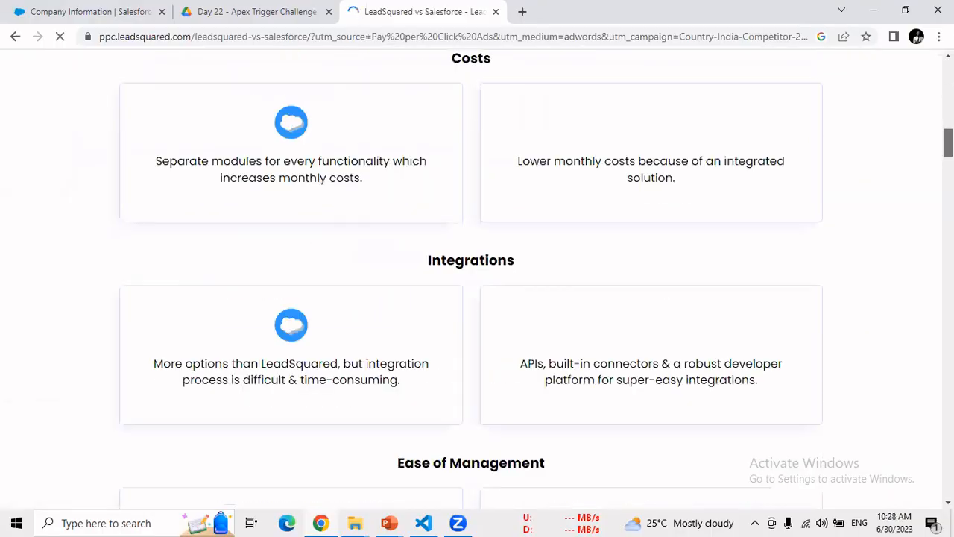
pyautogui.scroll(-15, 477, 276)
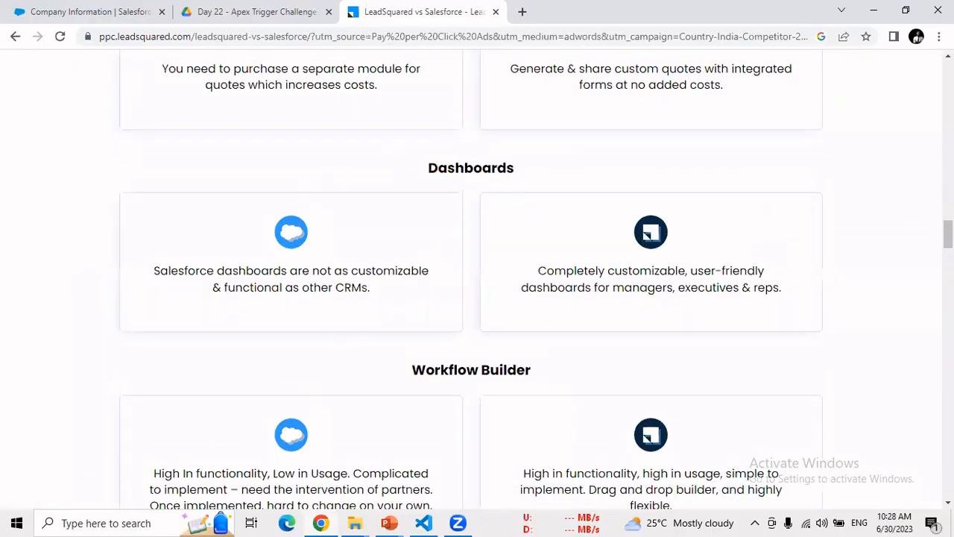
pyautogui.scroll(-10, 478, 276)
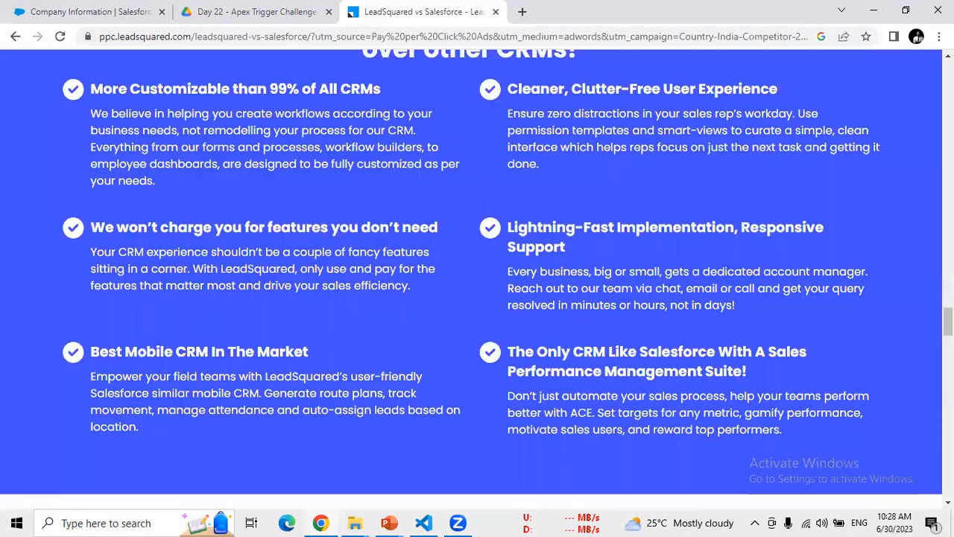
pyautogui.press('Home')
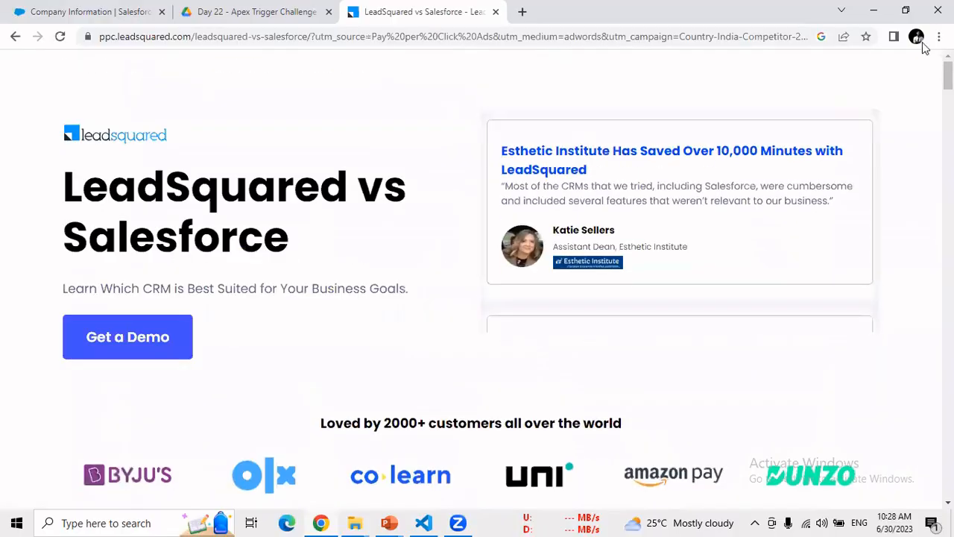
pyautogui.click(16, 37)
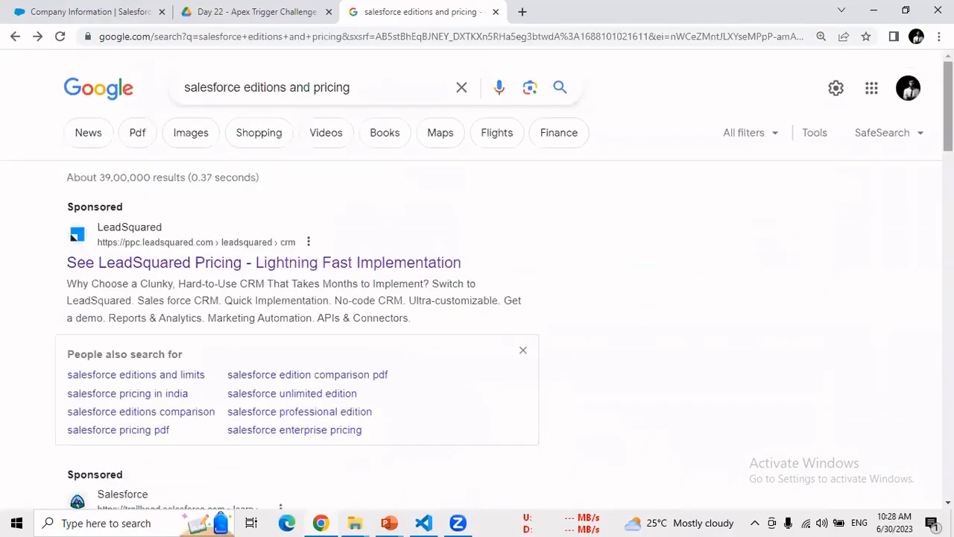
# - Open the Salesforce result "Sales Cloud Pricing and Editions" and bring its edition price cards into view
pyautogui.scroll(-5, 478, 284)
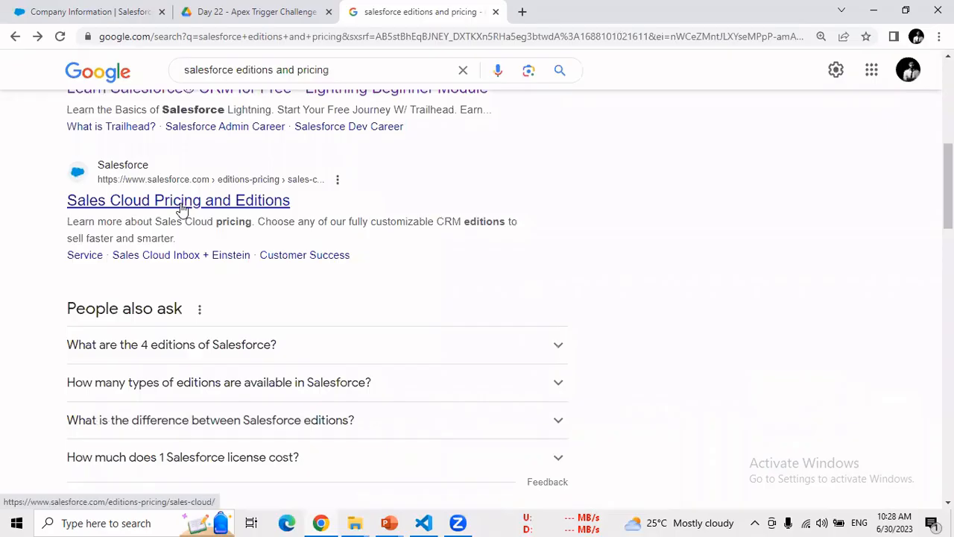
pyautogui.click(212, 208)
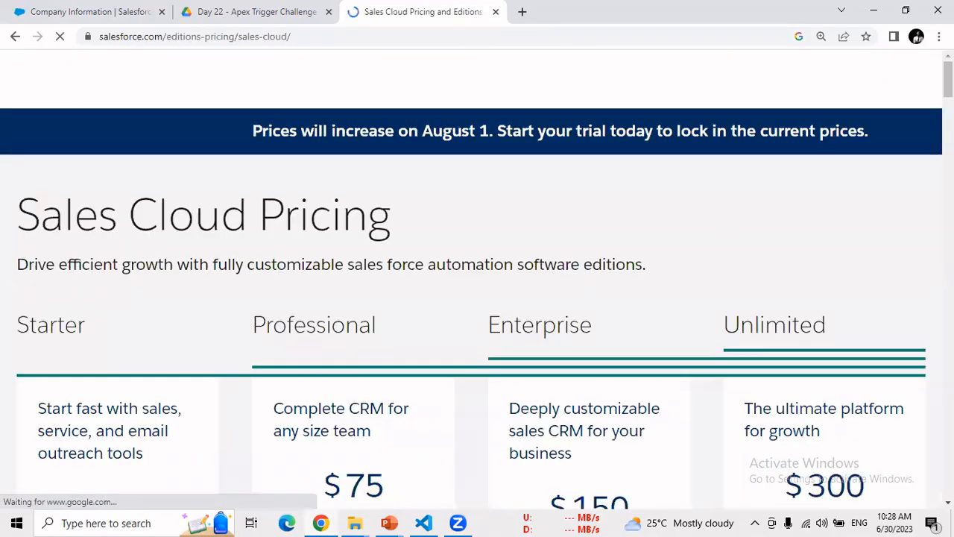
pyautogui.scroll(-3, 156, 202)
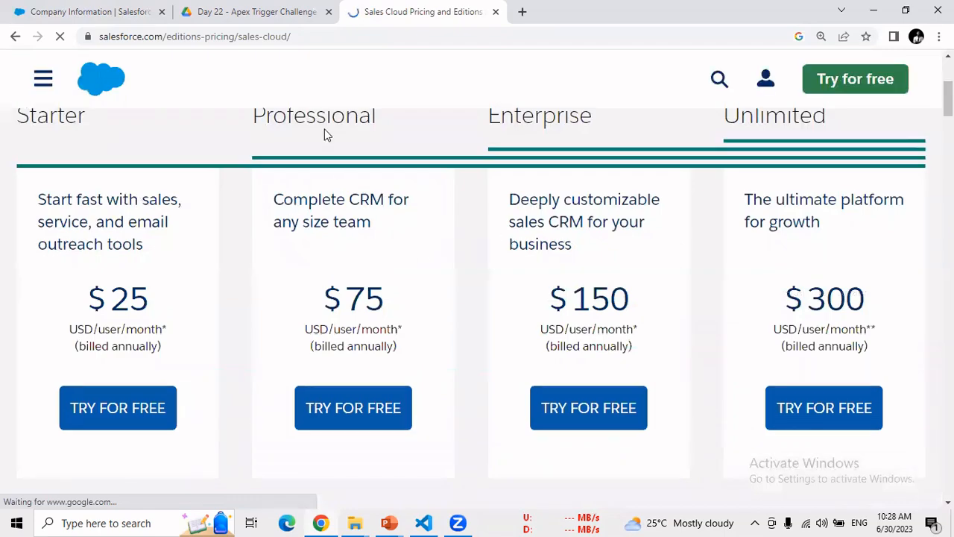
# - Compare the descriptions and monthly per-user prices of the Starter, Professional, Enterprise and Unlimited editions
pyautogui.scroll(1, 586, 168)
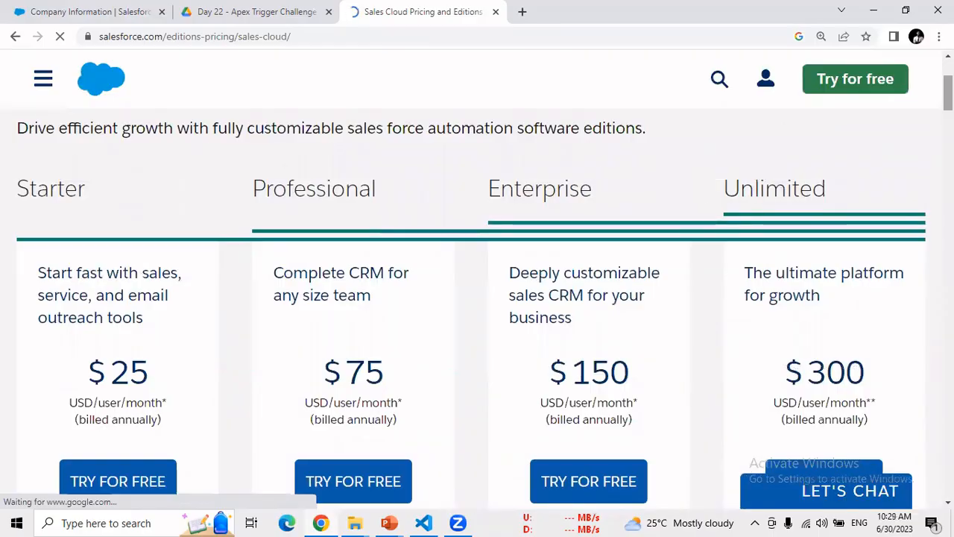
pyautogui.scroll(-3, 731, 198)
pyautogui.scroll(-4, 477, 299)
pyautogui.scroll(8, 477, 298)
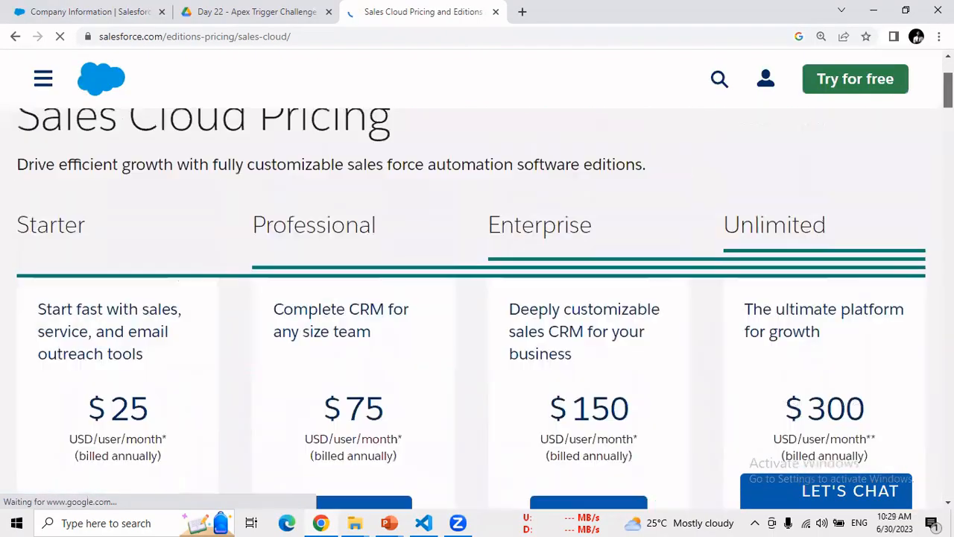
pyautogui.scroll(-1, 478, 298)
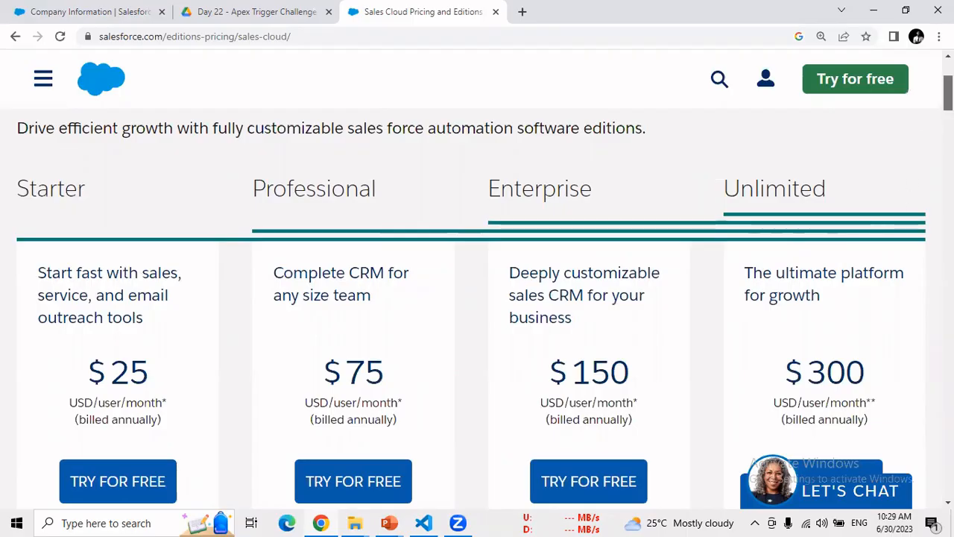
pyautogui.scroll(-3, 834, 246)
pyautogui.moveTo(869, 181); pyautogui.dragTo(789, 138)
pyautogui.click(905, 187)
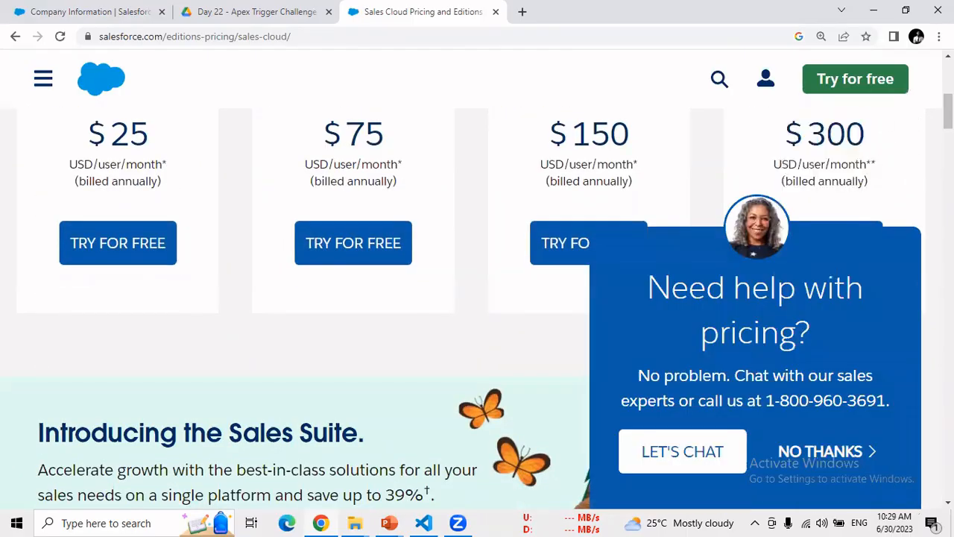
pyautogui.scroll(1, 905, 187)
pyautogui.scroll(1, 224, 176)
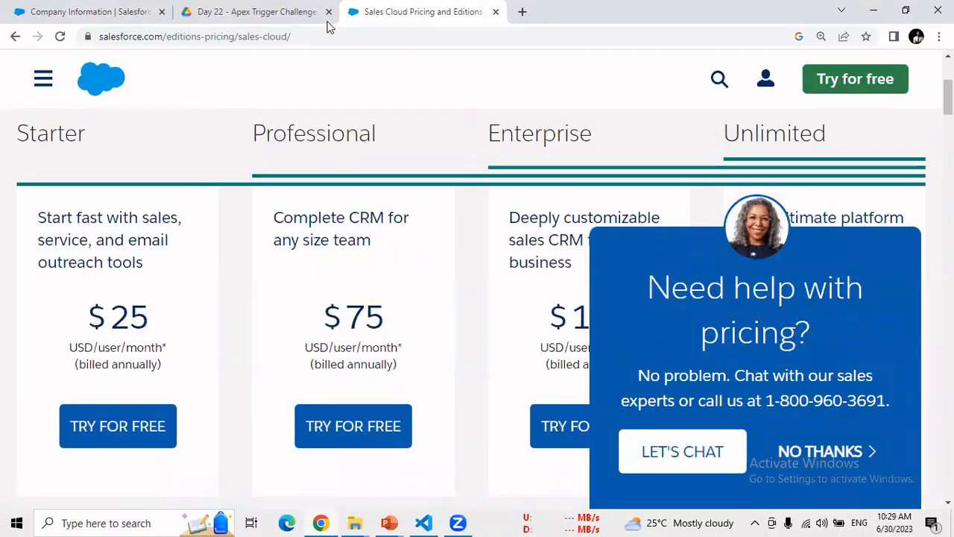
# - Return to the org's Company Information page and examine the total and remaining counts of the External Apps Login license
pyautogui.click(124, 13)
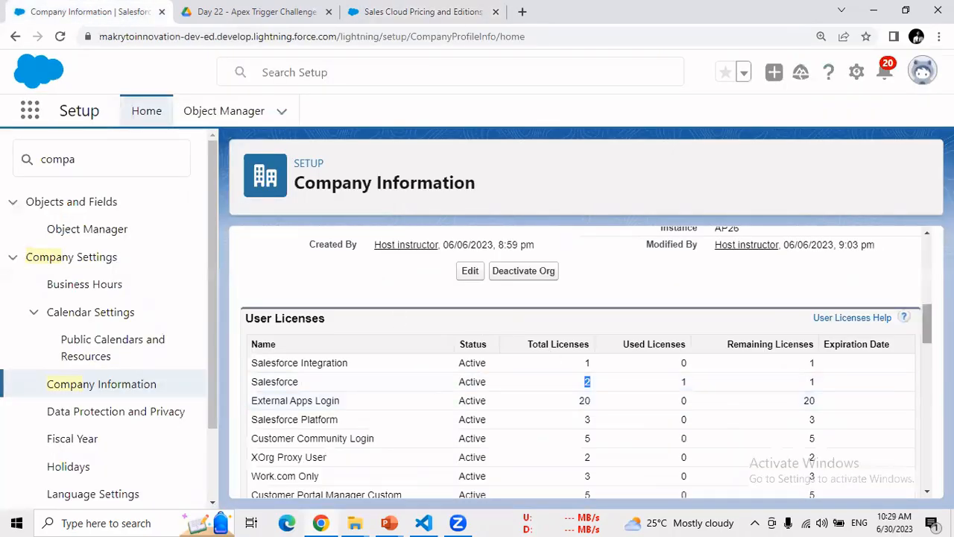
pyautogui.scroll(1, 501, 381)
pyautogui.scroll(-2, 586, 362)
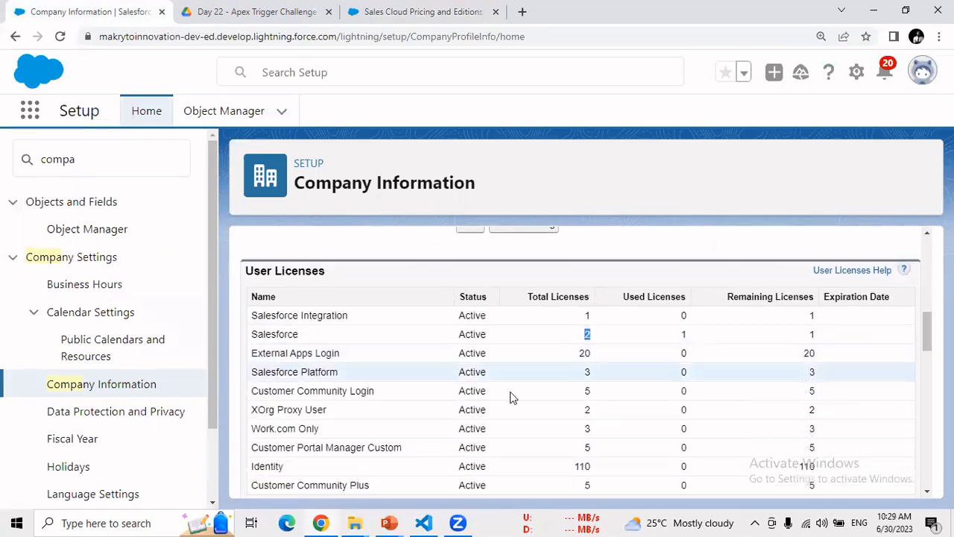
pyautogui.moveTo(286, 354); pyautogui.dragTo(601, 359)
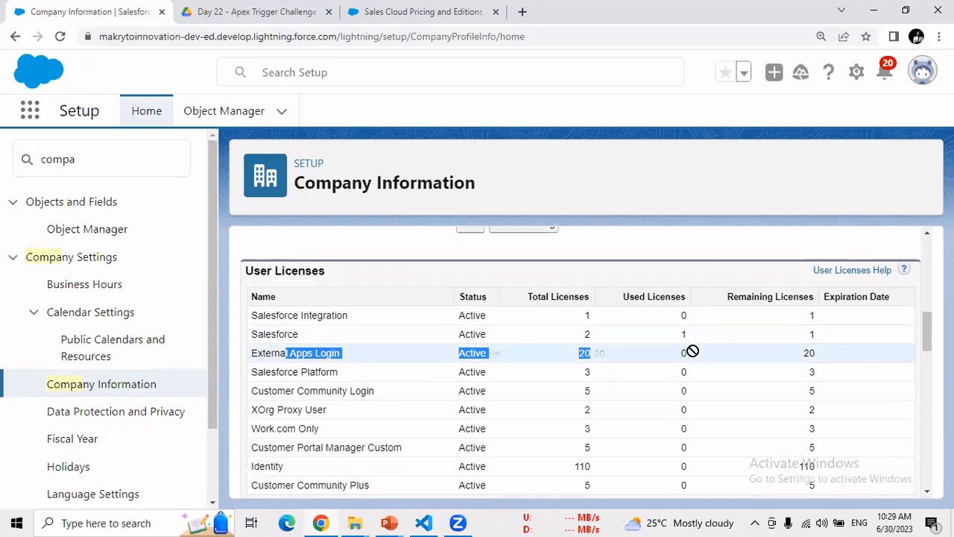
pyautogui.click(799, 359)
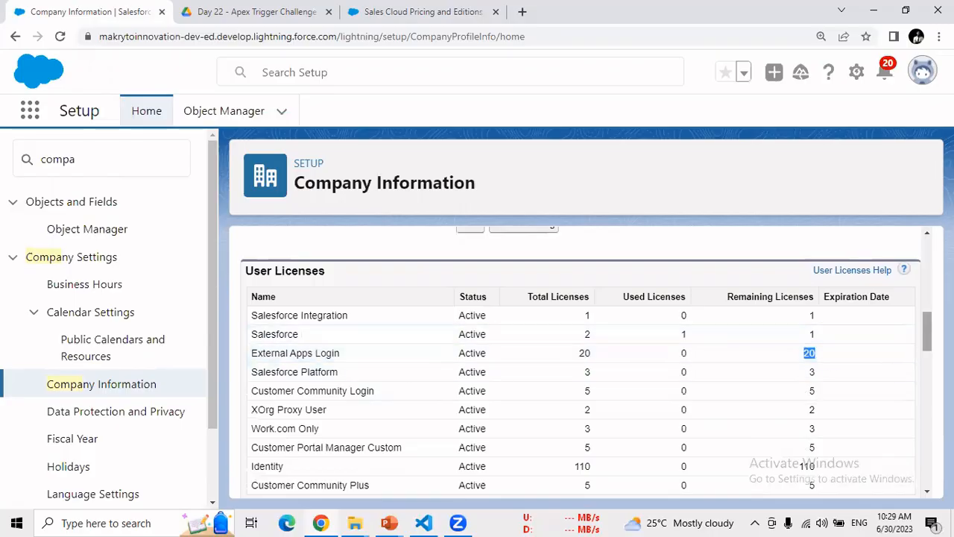
# - Look through the rest of the User Licenses and the Permission Set Licenses list on the Company Information page
pyautogui.scroll(-1, 582, 363)
pyautogui.scroll(2, 582, 363)
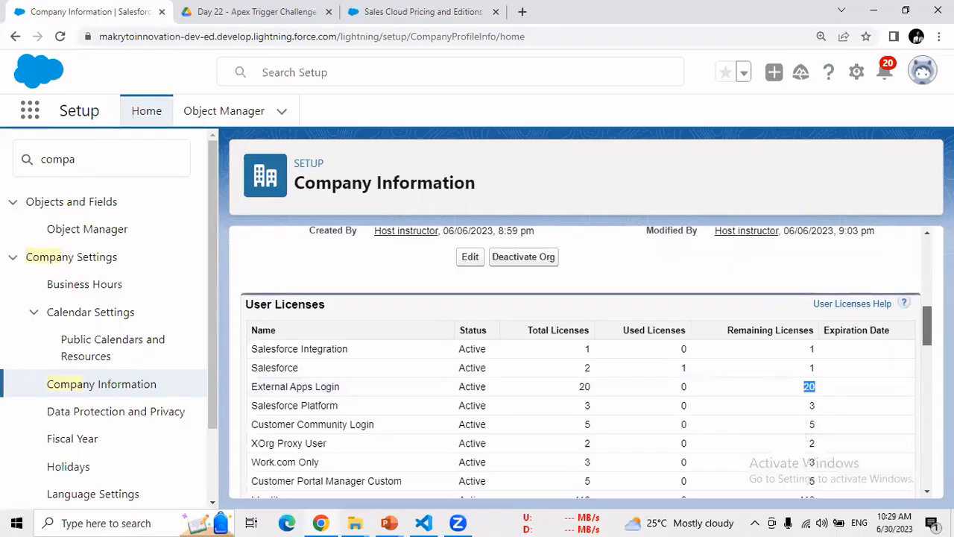
pyautogui.scroll(1, 582, 362)
pyautogui.scroll(-5, 582, 362)
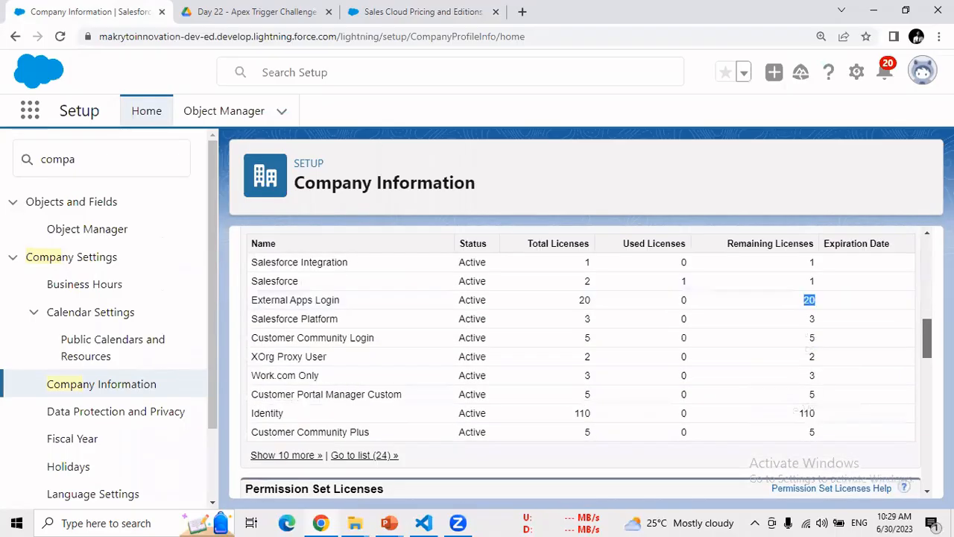
pyautogui.scroll(-1, 582, 363)
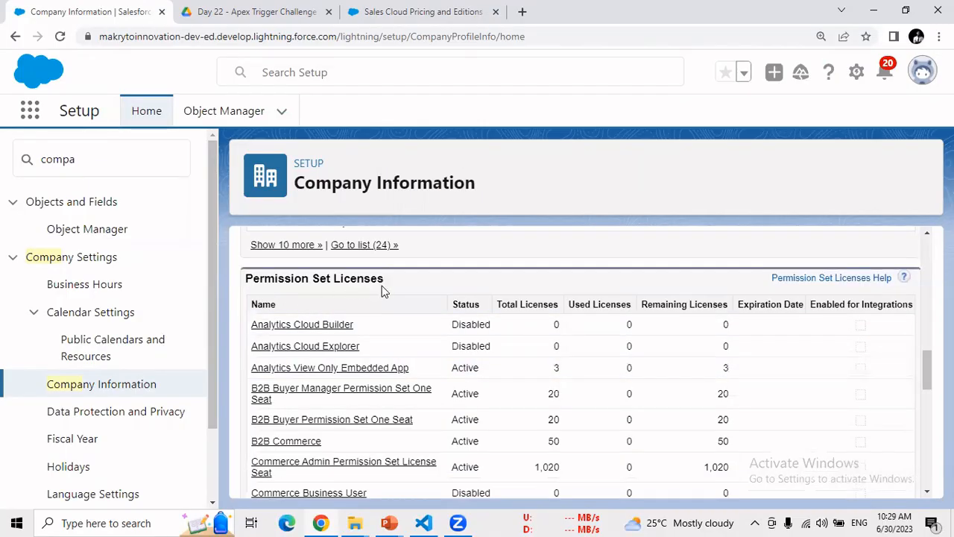
pyautogui.scroll(-1, 929, 369)
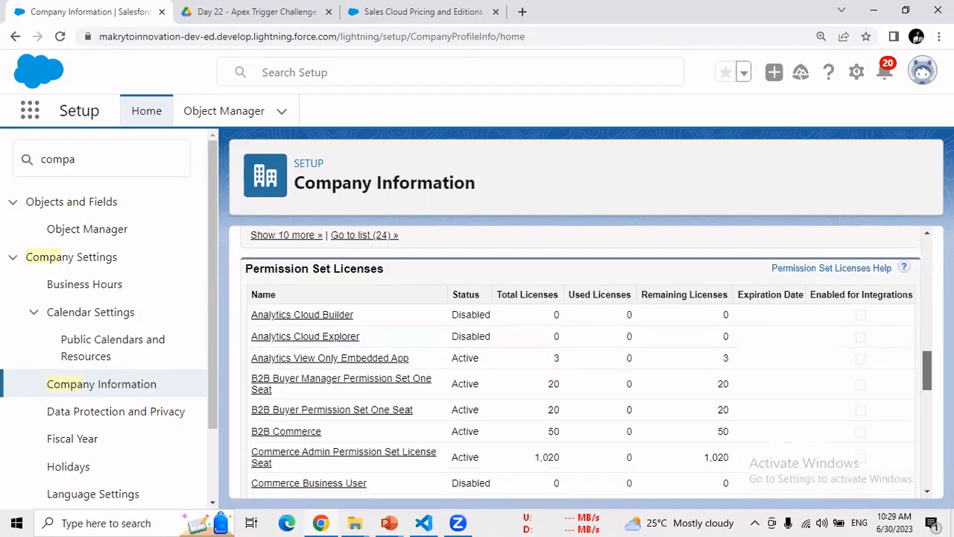
pyautogui.scroll(-1, 581, 363)
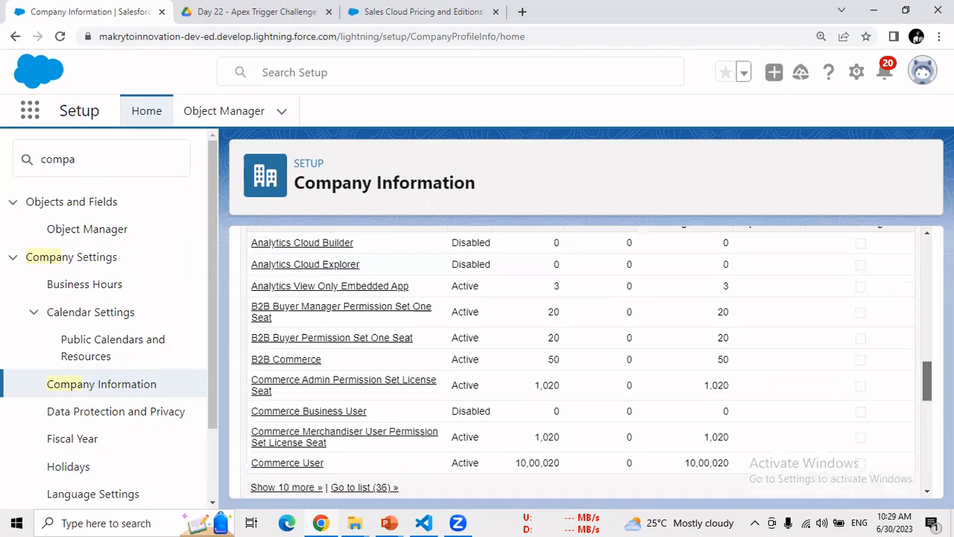
pyautogui.scroll(-1, 586, 362)
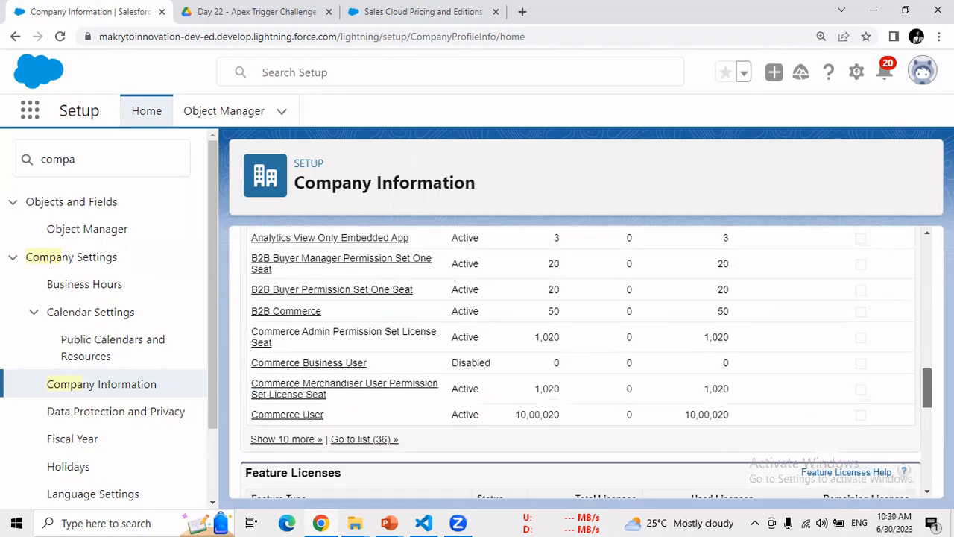
# - Open the full list of permission set licenses from the Company Information page
pyautogui.scroll(3, 582, 361)
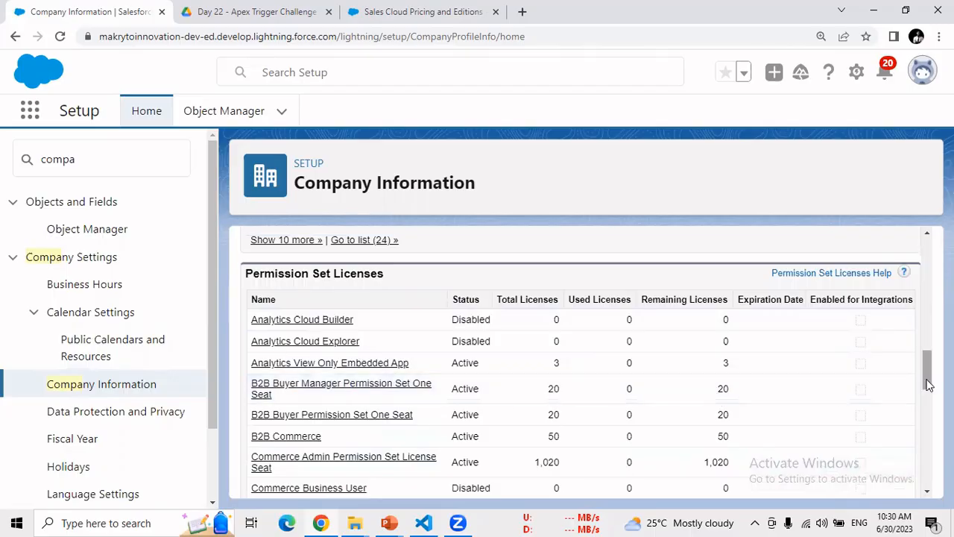
pyautogui.scroll(-2, 582, 358)
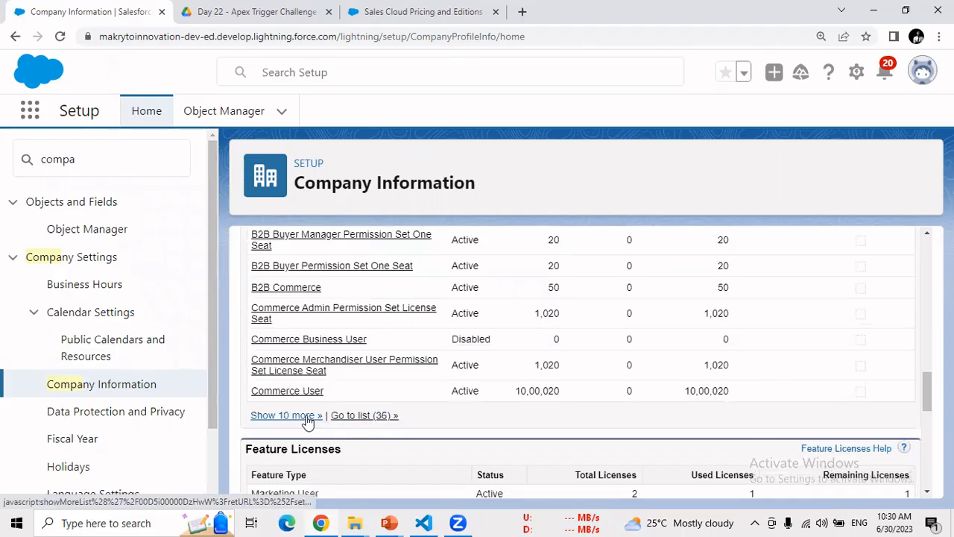
pyautogui.click(365, 417)
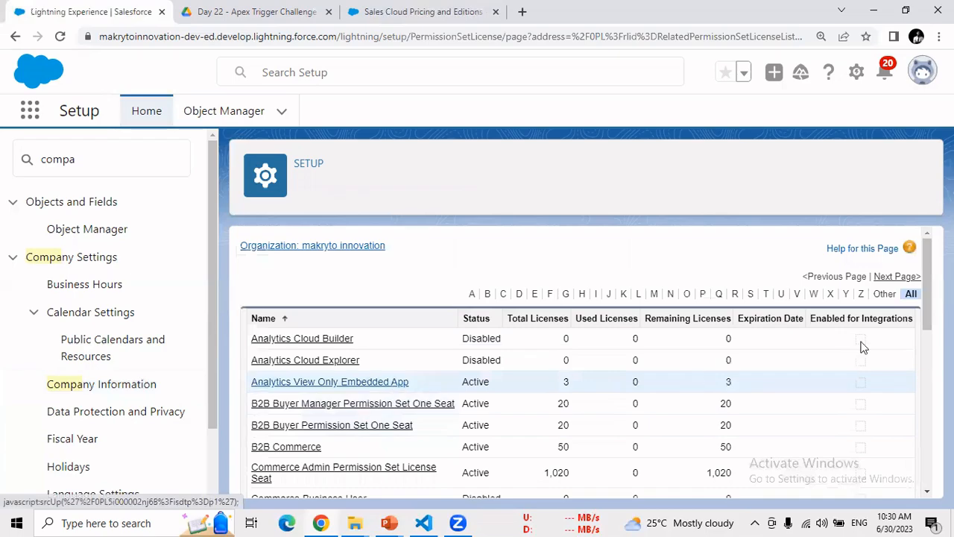
# - Filter the permission set licenses to names starting with S and examine the Salesforce Scheduler license's total and remaining counts
pyautogui.click(752, 294)
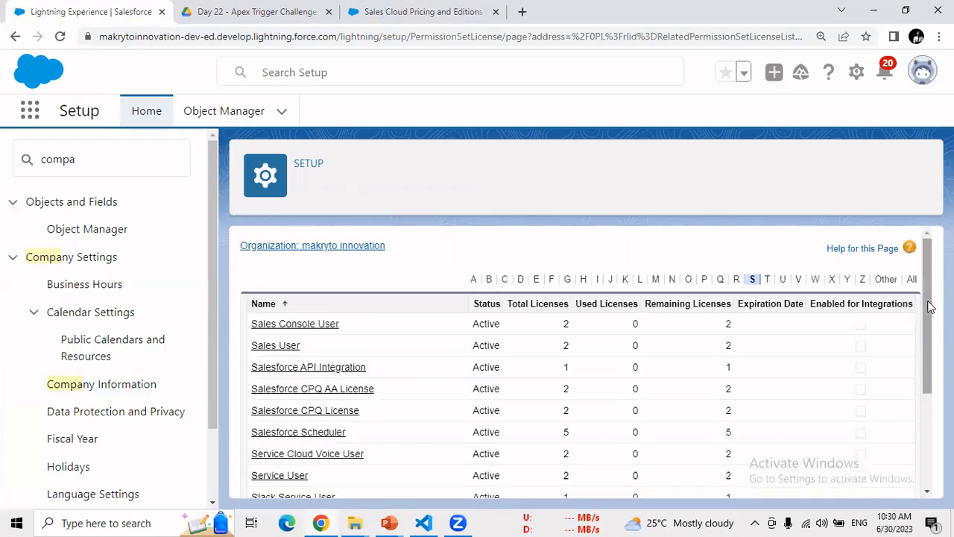
pyautogui.scroll(-3, 927, 329)
pyautogui.moveTo(925, 364); pyautogui.dragTo(759, 295)
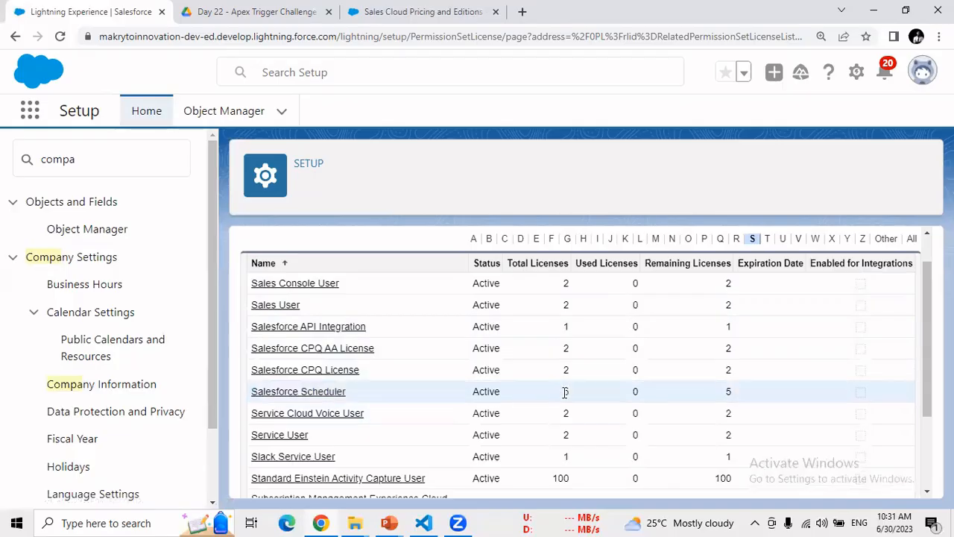
pyautogui.moveTo(732, 390); pyautogui.dragTo(716, 393)
# - Return to the Company Information page and bring its Usage-based Entitlements list into view
pyautogui.click(15, 37)
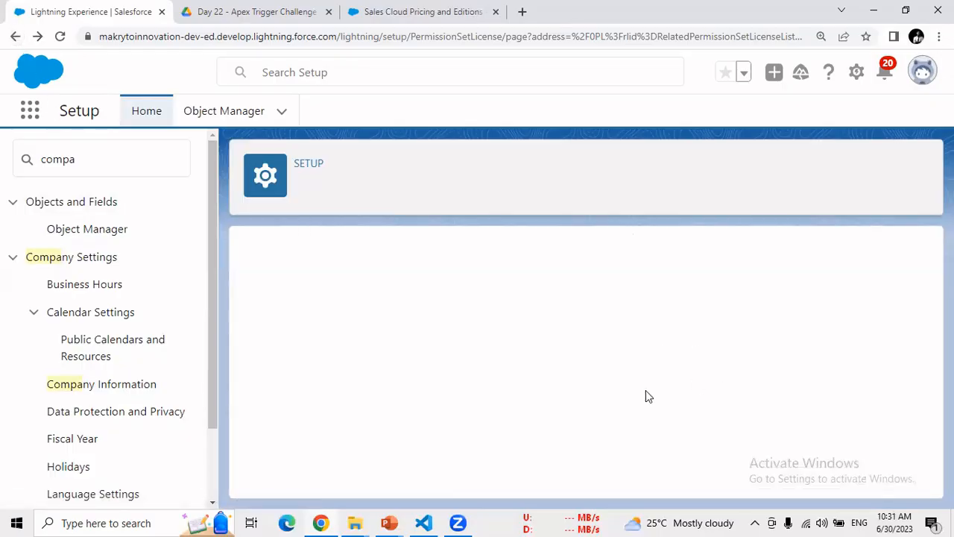
pyautogui.click(37, 37)
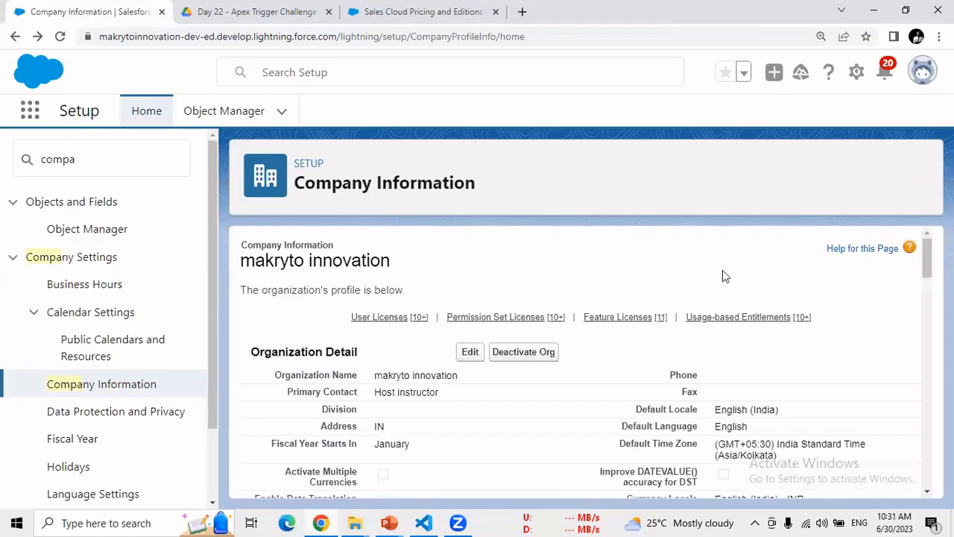
pyautogui.scroll(-15, 586, 365)
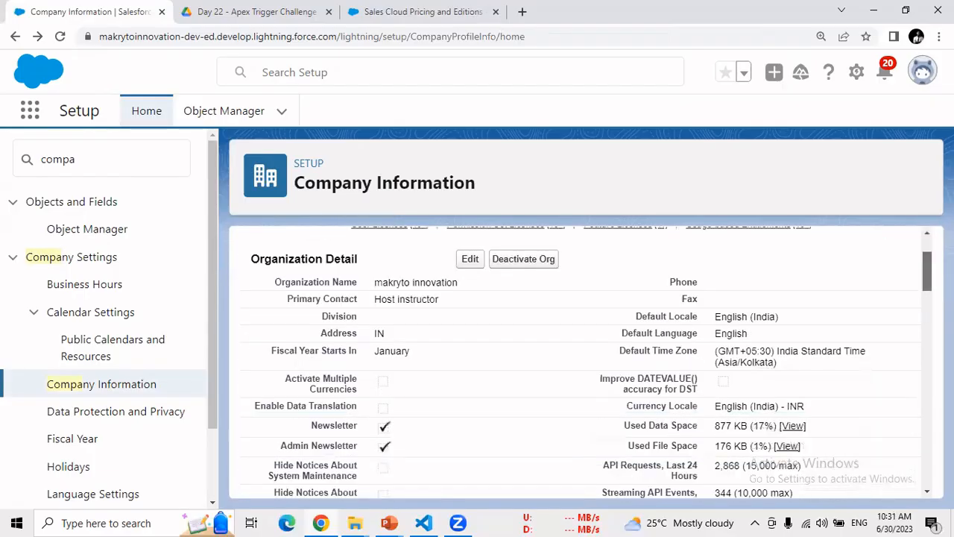
pyautogui.scroll(-3, 586, 365)
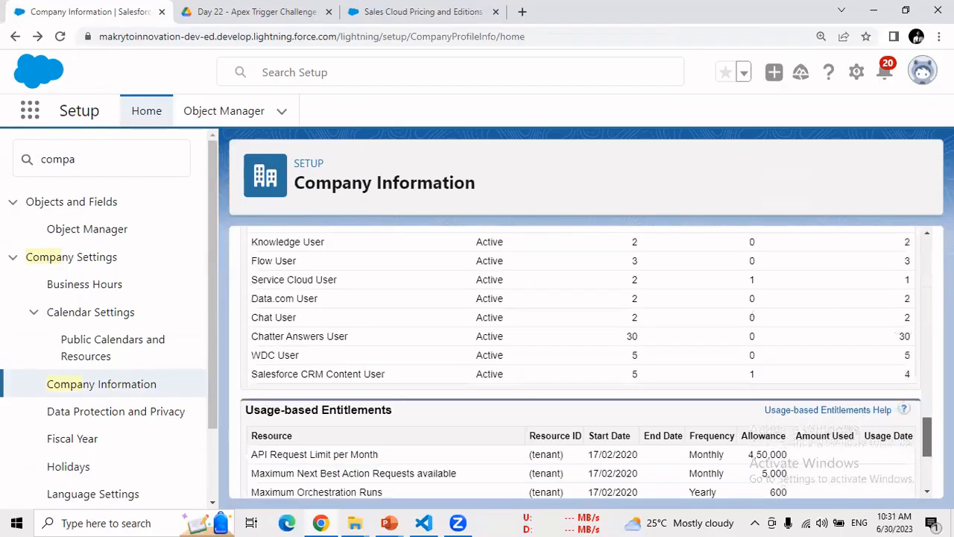
pyautogui.scroll(-1, 586, 365)
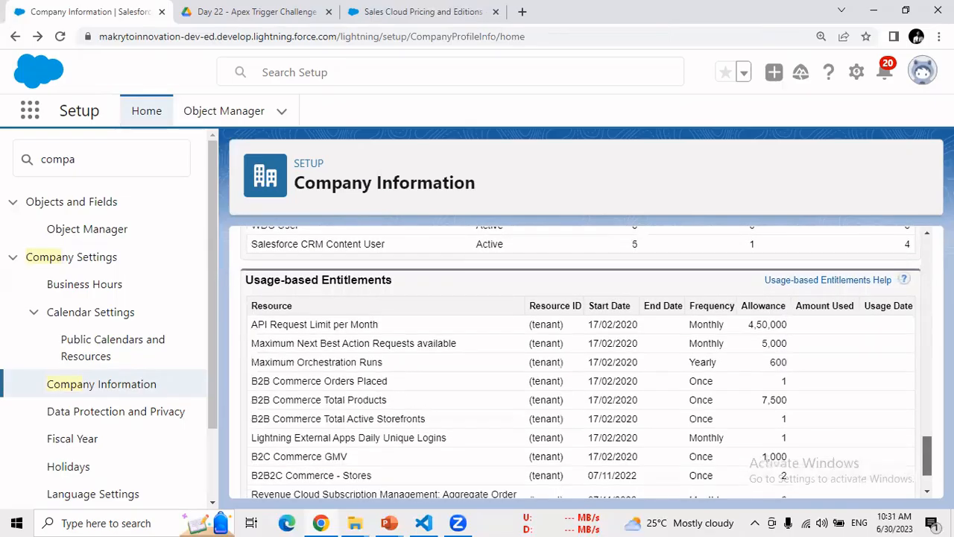
pyautogui.scroll(-1, 586, 396)
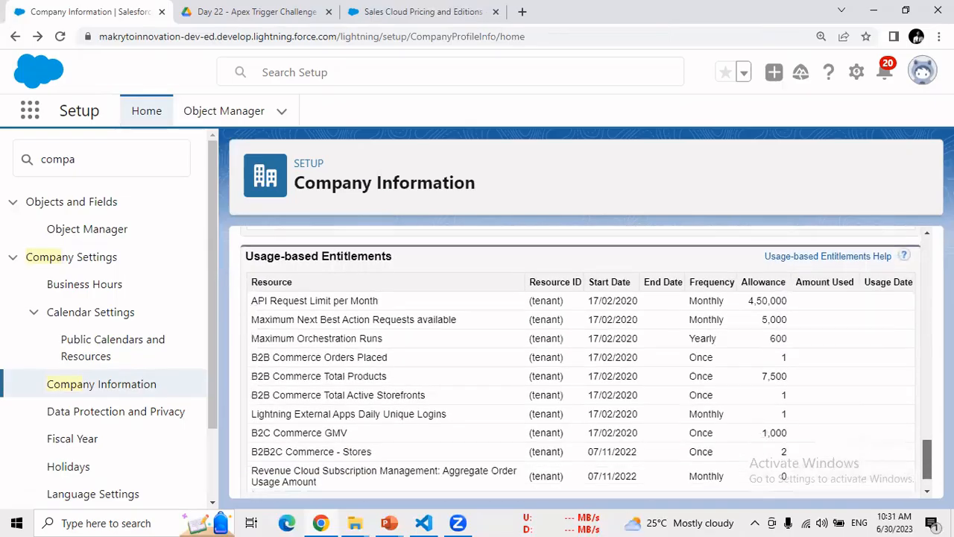
# - Examine the frequency and allowance of the API Request Limit per Month and Maximum Next Best Action Requests entitlements
pyautogui.moveTo(304, 306); pyautogui.dragTo(384, 307)
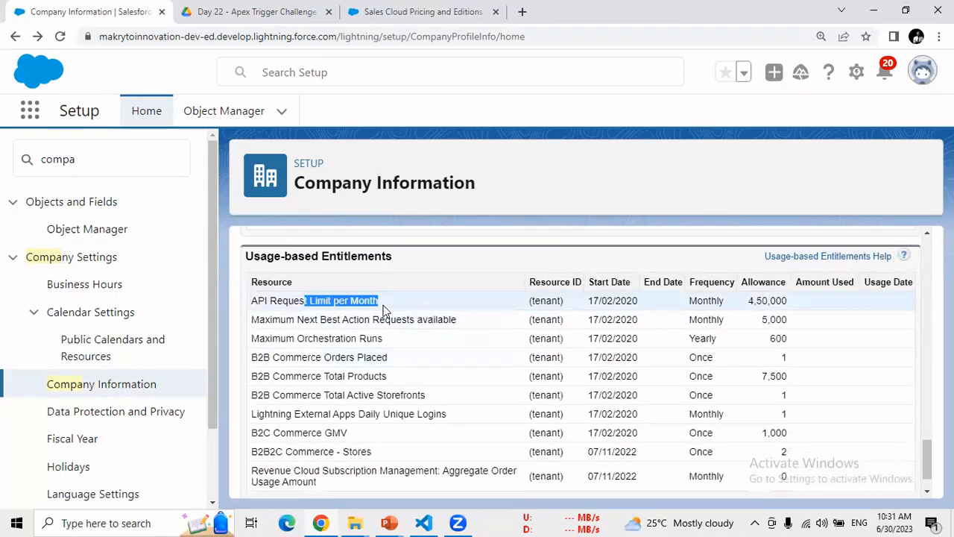
pyautogui.moveTo(748, 302); pyautogui.dragTo(787, 302)
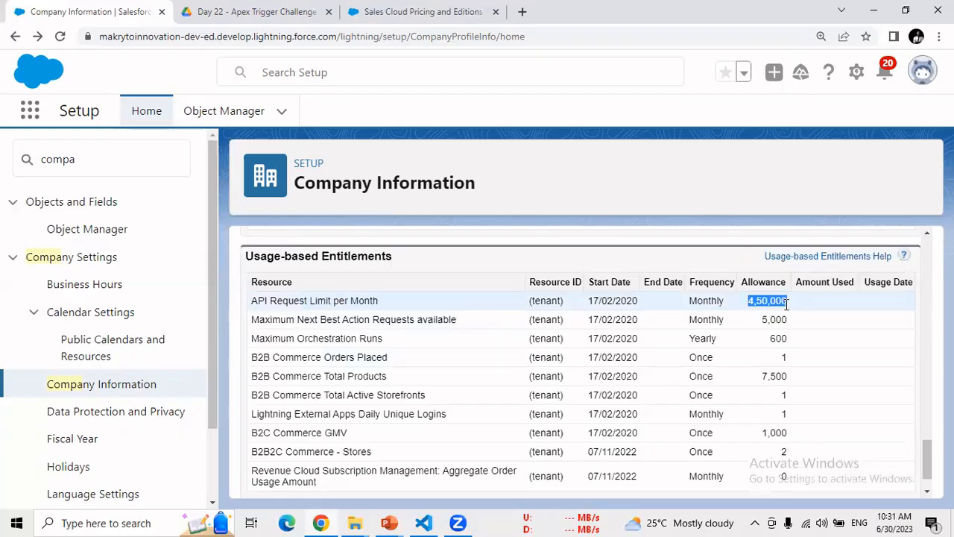
pyautogui.doubleClick(704, 302)
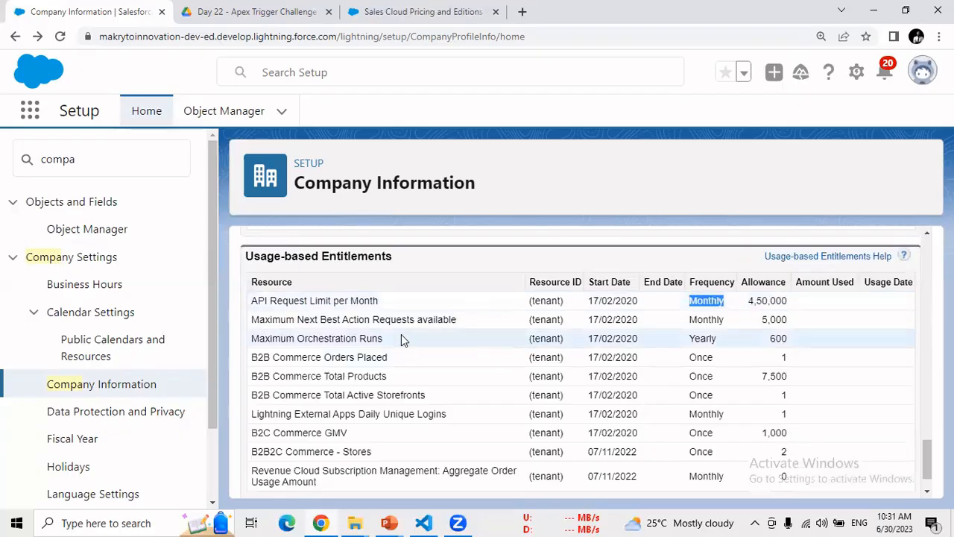
pyautogui.moveTo(303, 319); pyautogui.dragTo(460, 326)
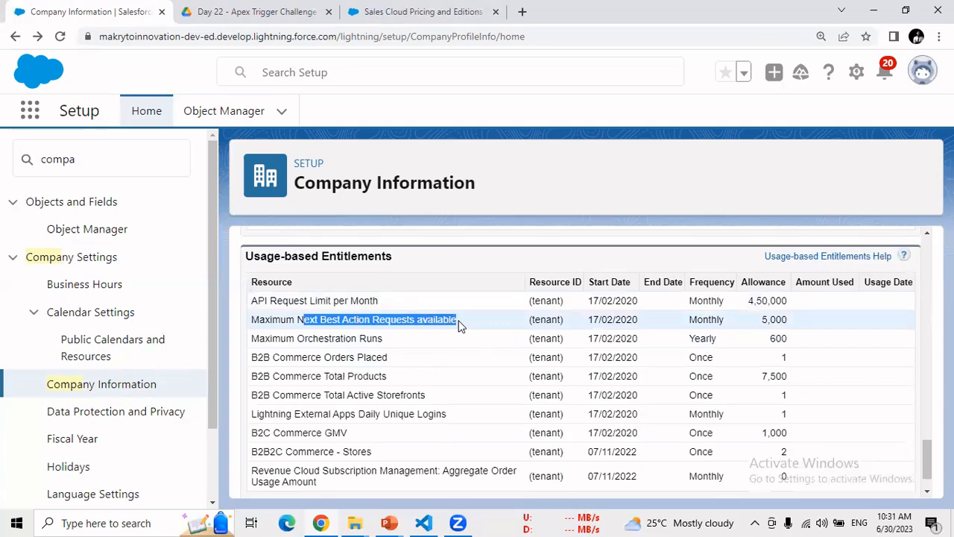
pyautogui.doubleClick(776, 319)
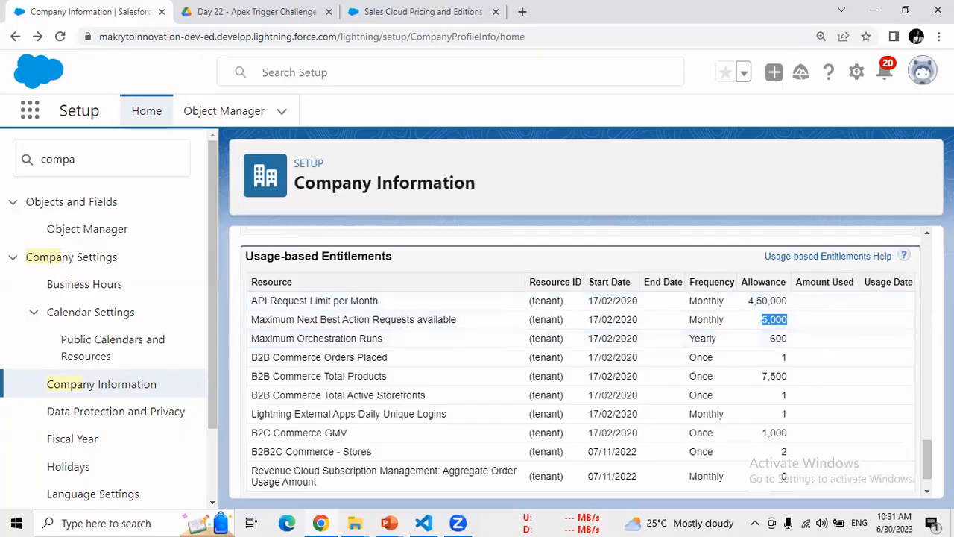
# - Examine the frequency and allowance of the B2B Commerce Total Products entitlement
pyautogui.scroll(-1, 929, 458)
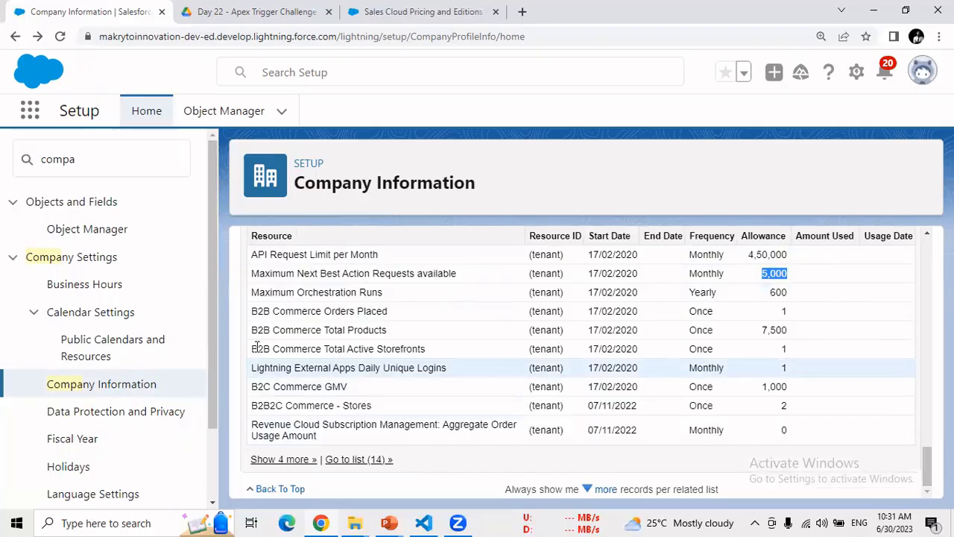
pyautogui.moveTo(252, 329); pyautogui.dragTo(390, 337)
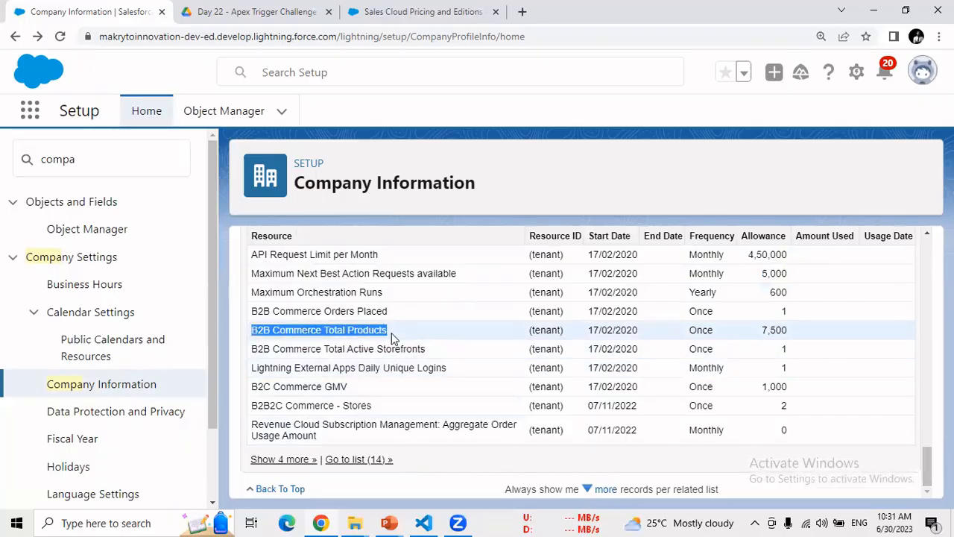
pyautogui.doubleClick(692, 329)
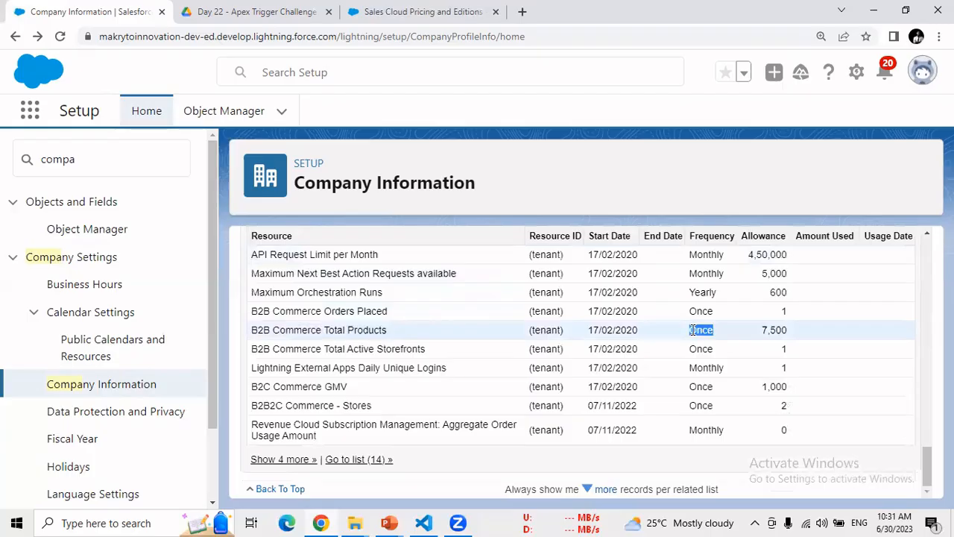
pyautogui.doubleClick(780, 333)
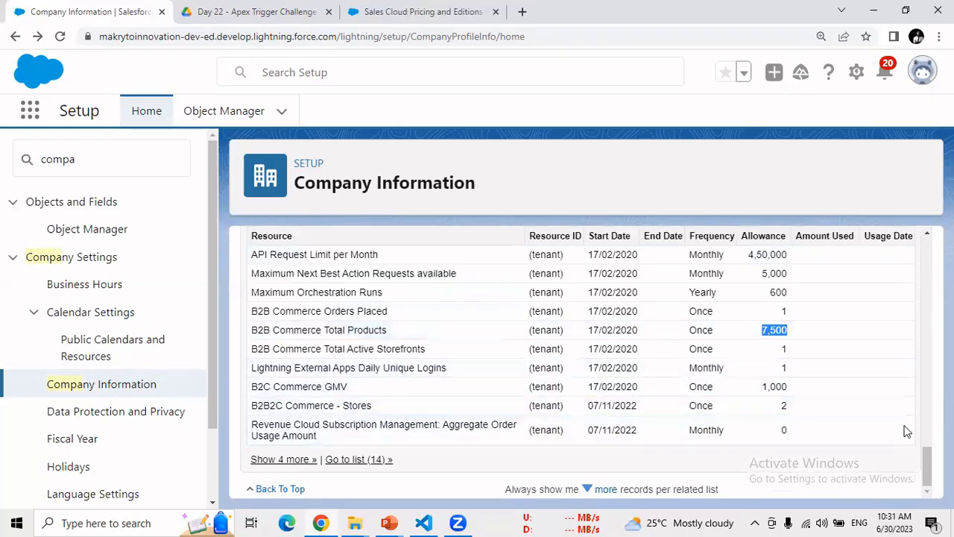
# - Go back to the Organization Detail section and open the organization profile for editing
pyautogui.scroll(2, 927, 474)
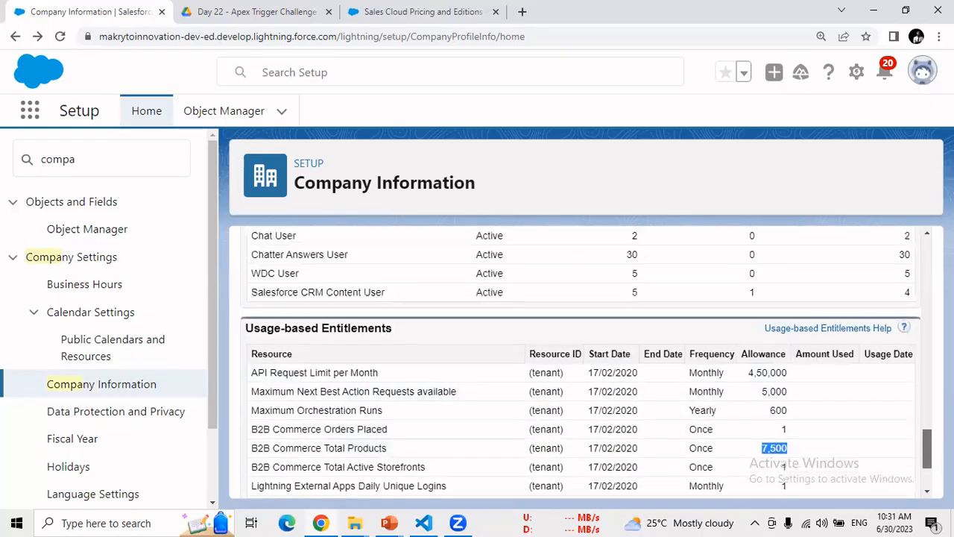
pyautogui.scroll(10, 586, 362)
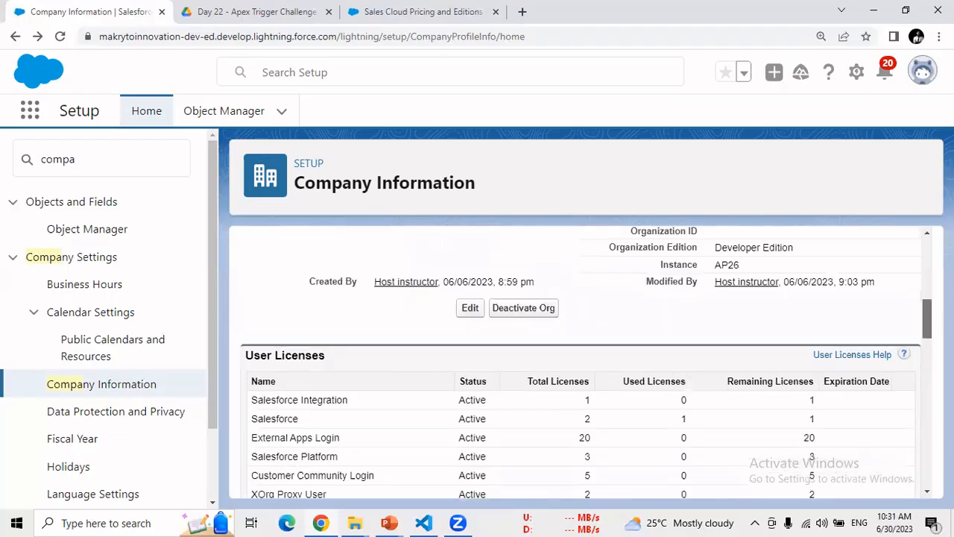
pyautogui.moveTo(927, 258)
pyautogui.mouseDown()
pyautogui.moveTo(927, 446)
pyautogui.moveTo(927, 263)
pyautogui.mouseUp()
pyautogui.scroll(1, 523, 371)
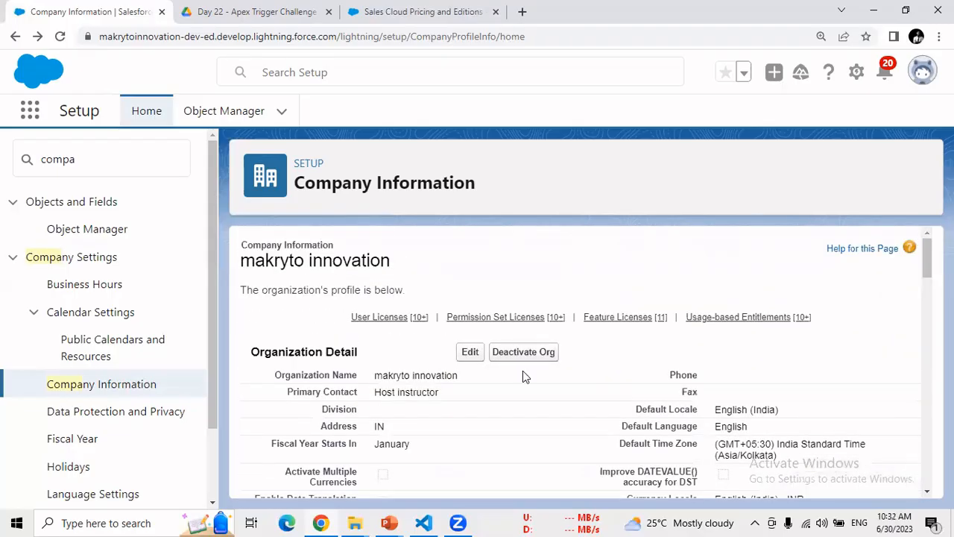
pyautogui.click(470, 352)
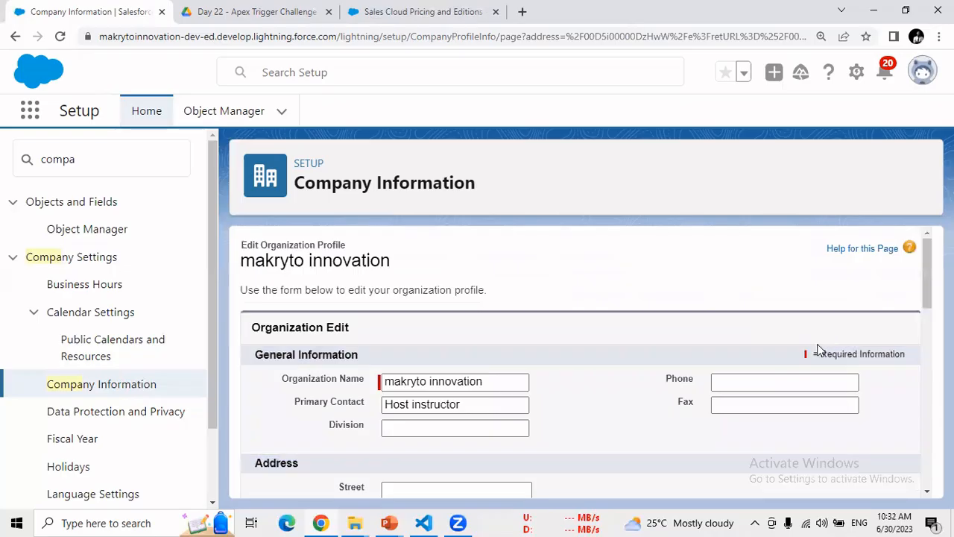
# - Look through the available Default Locale and Default Time Zone options in the Locale Settings, keeping the current choices
pyautogui.scroll(-3, 586, 362)
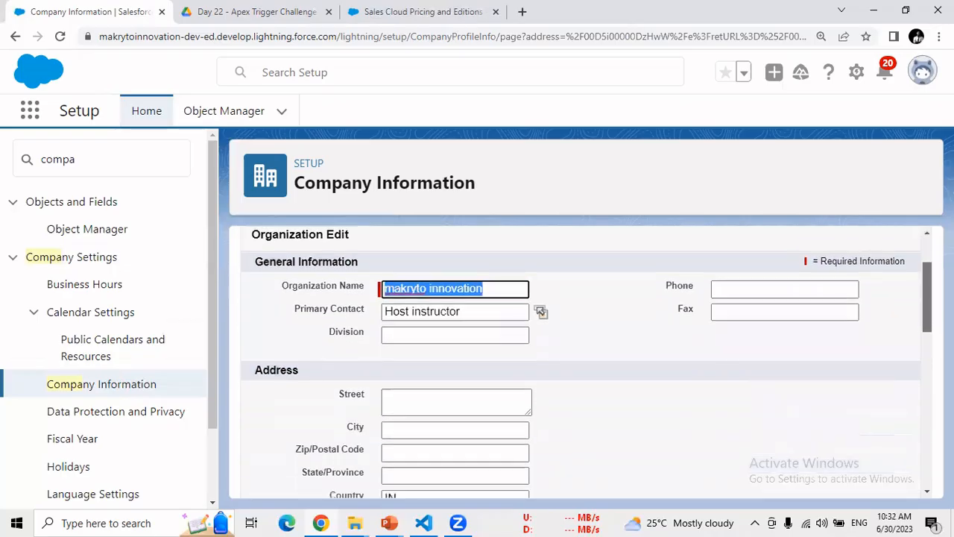
pyautogui.scroll(-1, 752, 404)
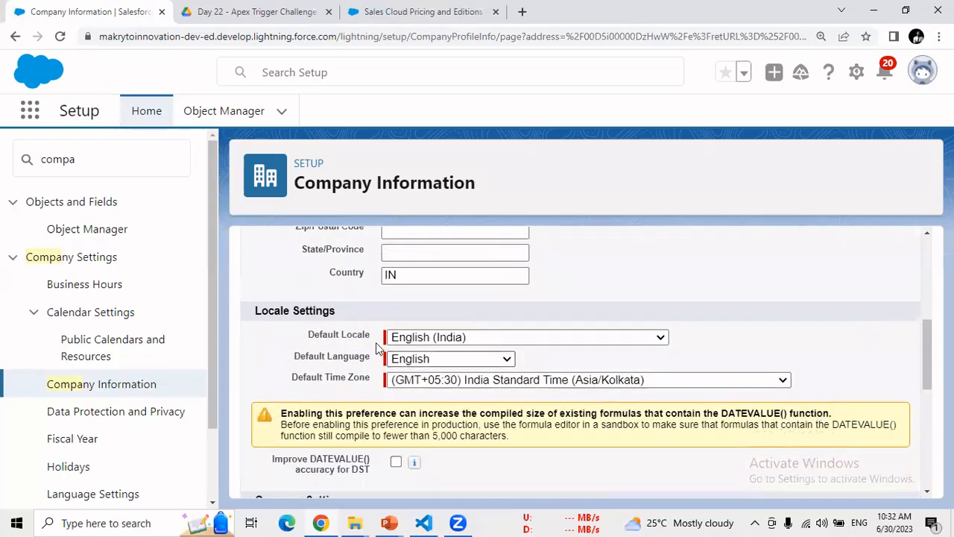
pyautogui.click(492, 343)
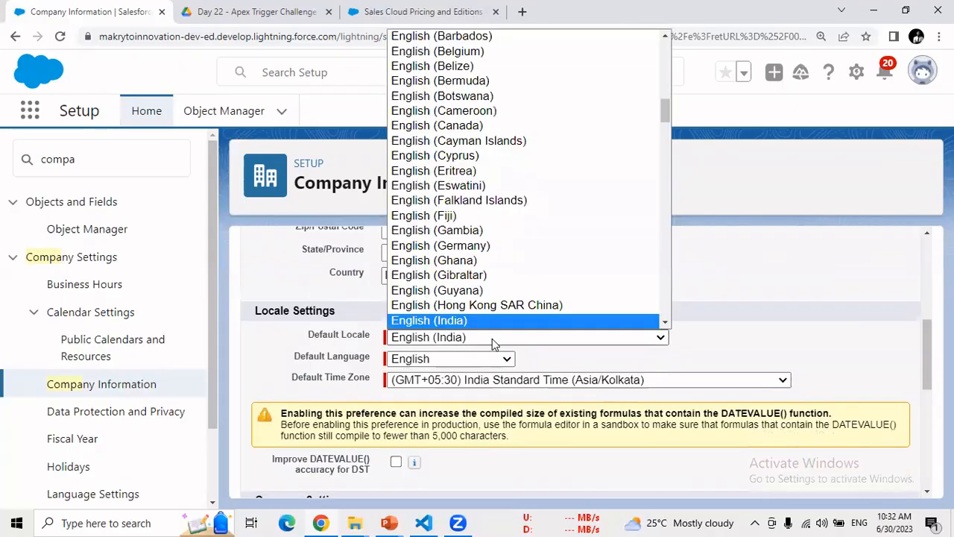
pyautogui.click(858, 341)
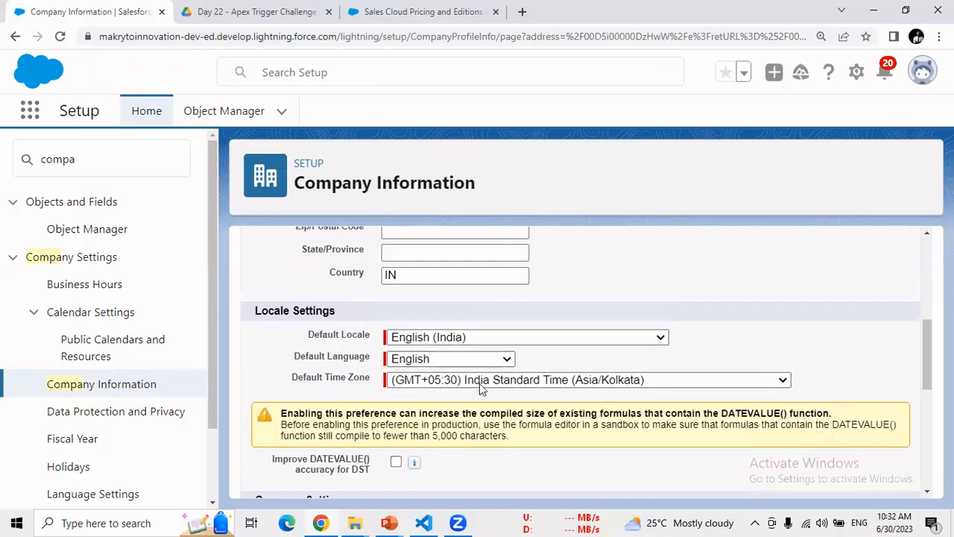
pyautogui.click(510, 380)
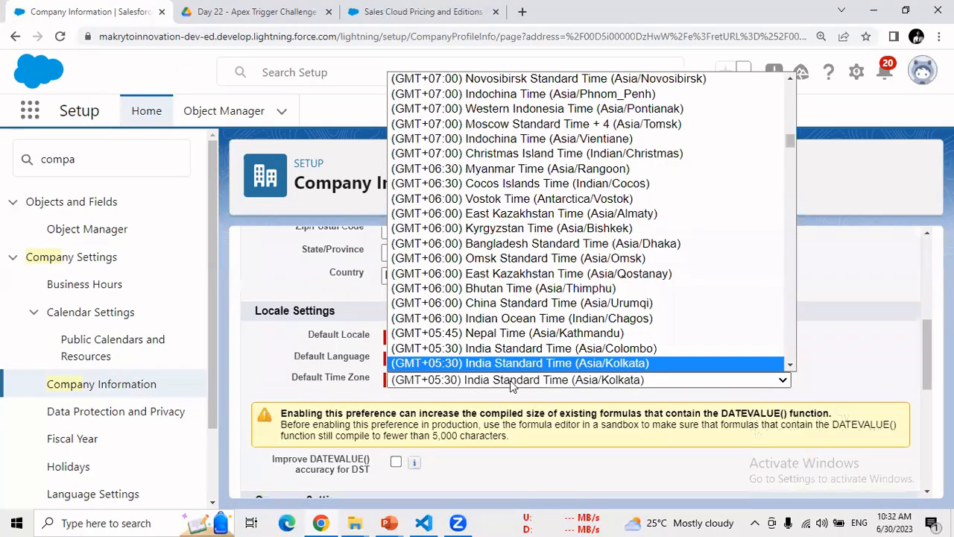
pyautogui.click(510, 380)
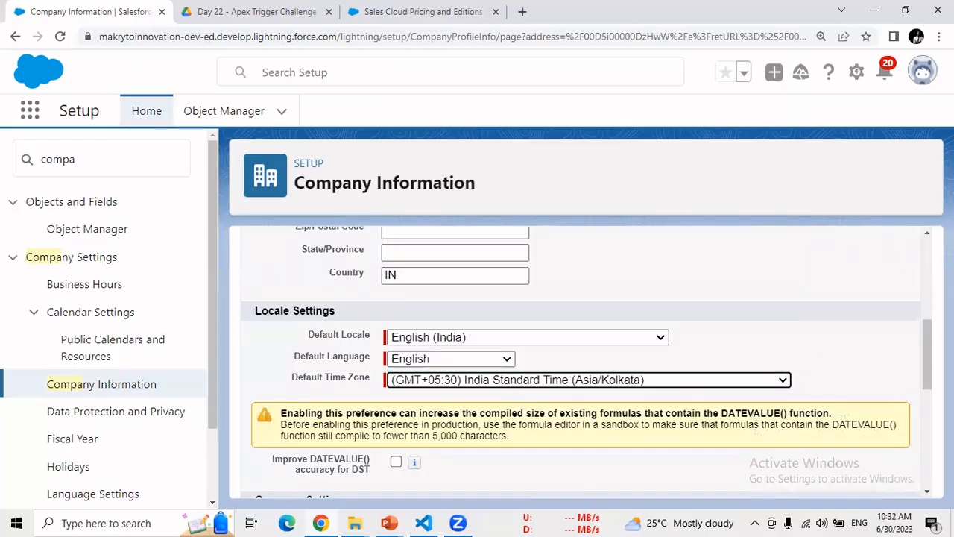
# - Look through the Currency Locale options in the Currency Settings and choose English (Australia) - AUD
pyautogui.scroll(-2, 328, 403)
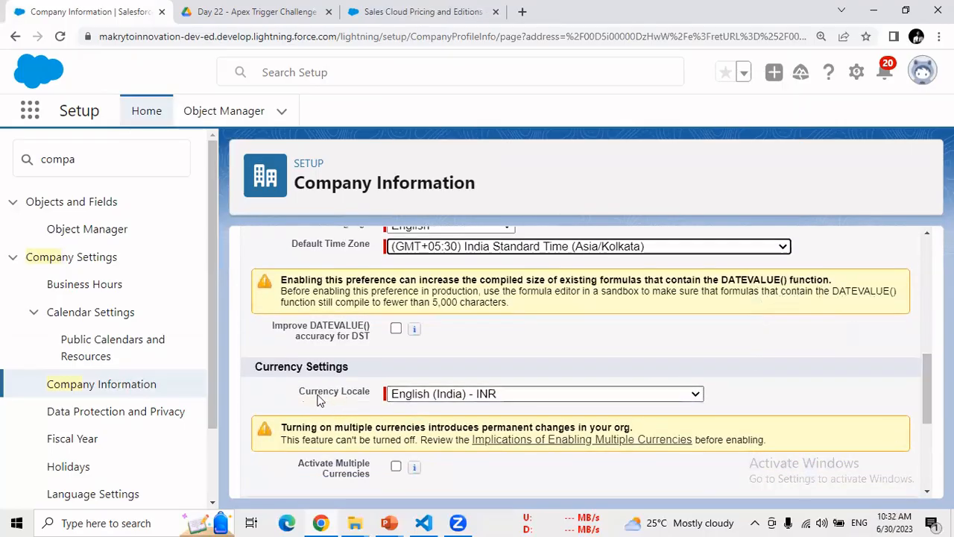
pyautogui.moveTo(318, 400); pyautogui.dragTo(372, 394)
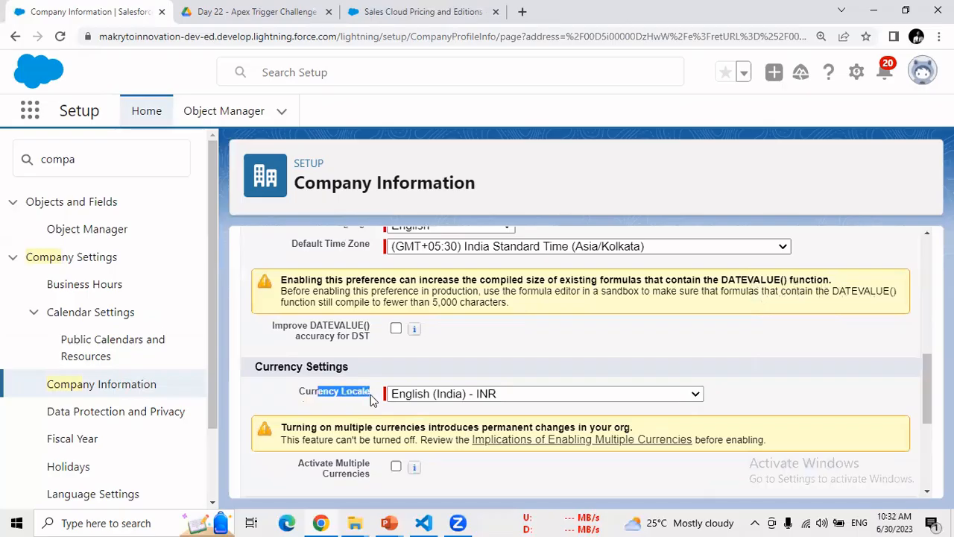
pyautogui.click(631, 394)
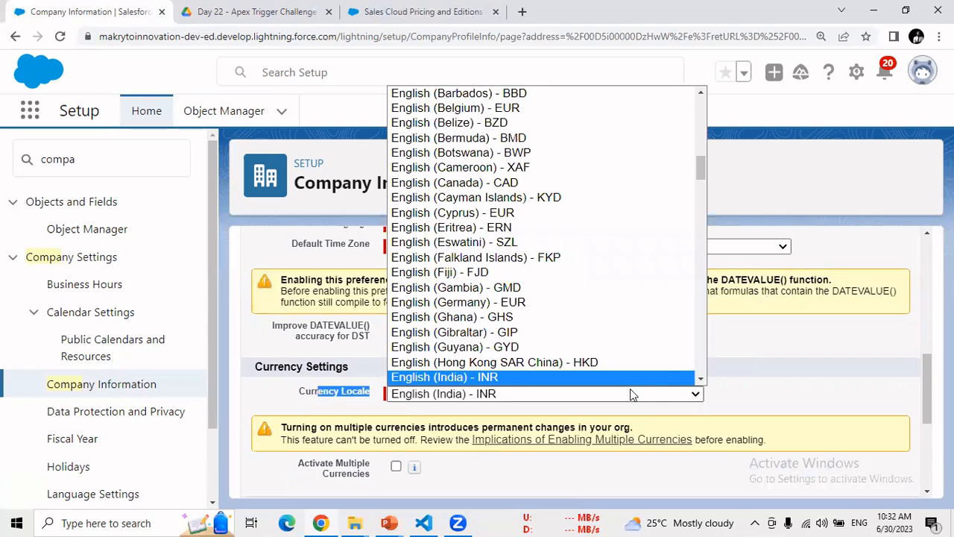
pyautogui.moveTo(698, 377); pyautogui.dragTo(701, 381)
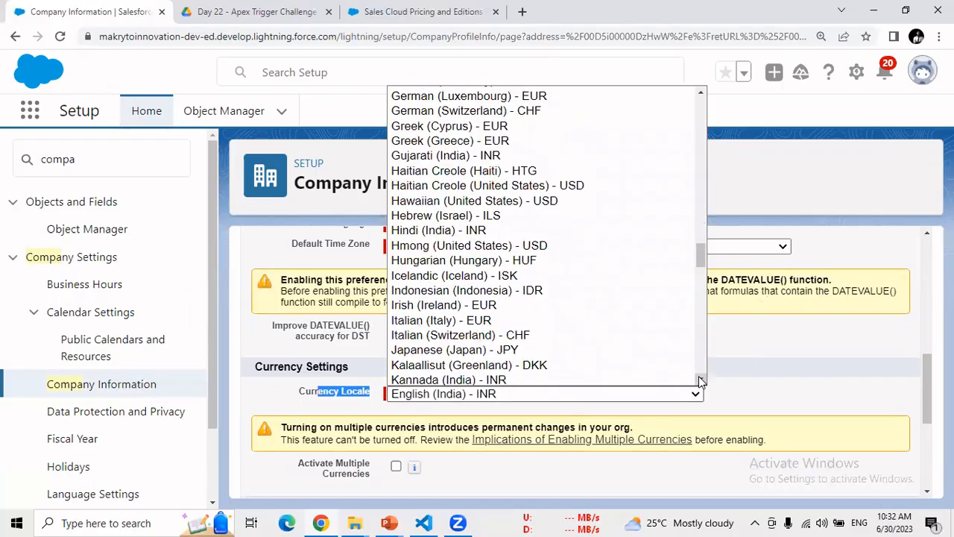
pyautogui.moveTo(698, 264); pyautogui.dragTo(698, 173)
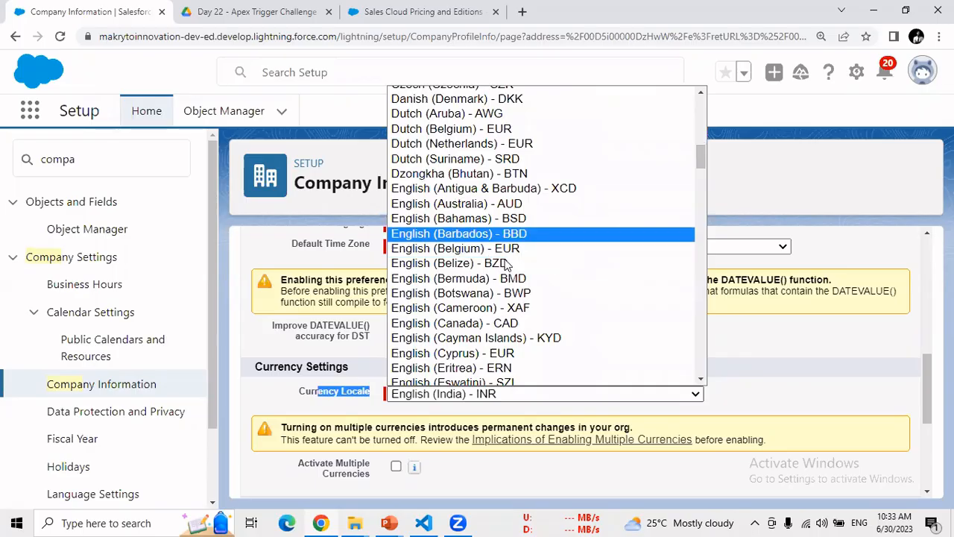
pyautogui.click(514, 207)
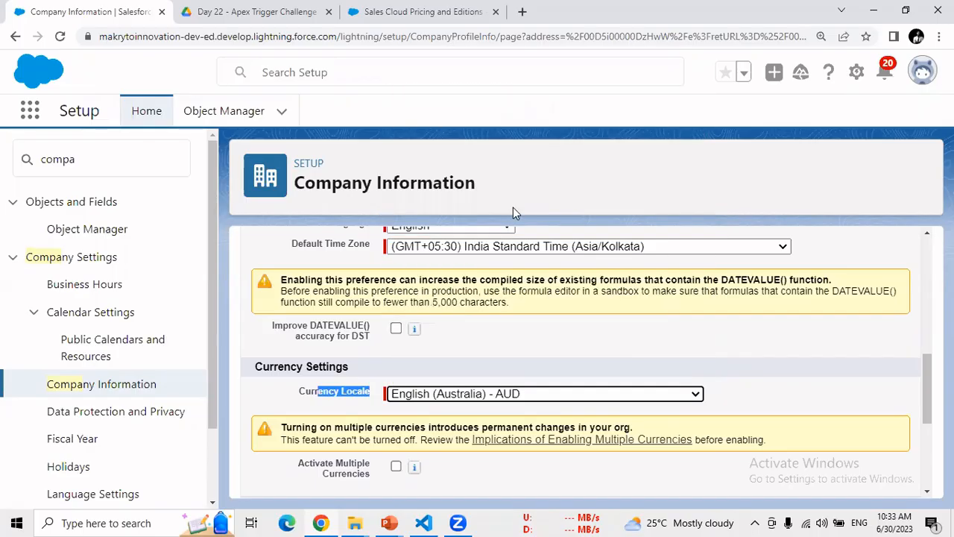
pyautogui.click(527, 360)
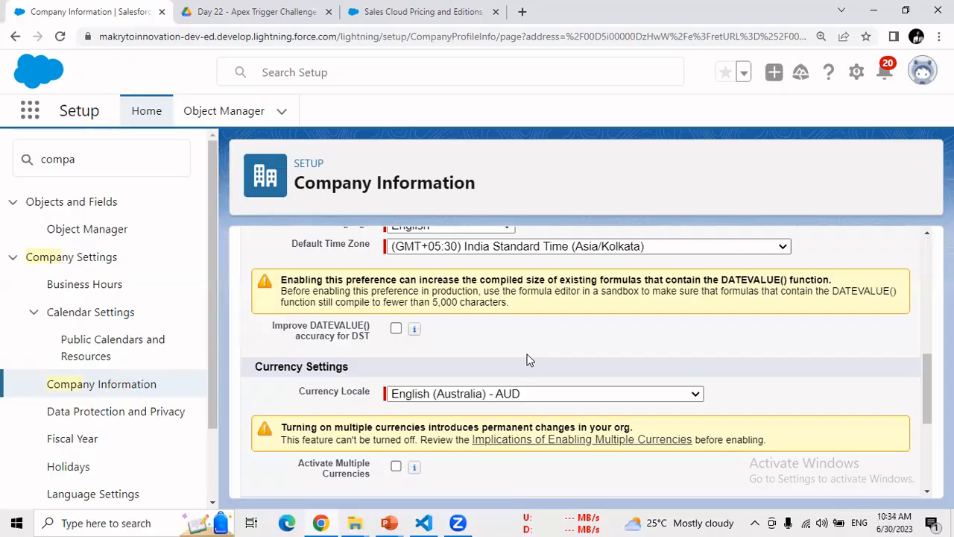
# - Look at the Currency Locale choices again and cancel the organization profile edits without saving
pyautogui.click(593, 395)
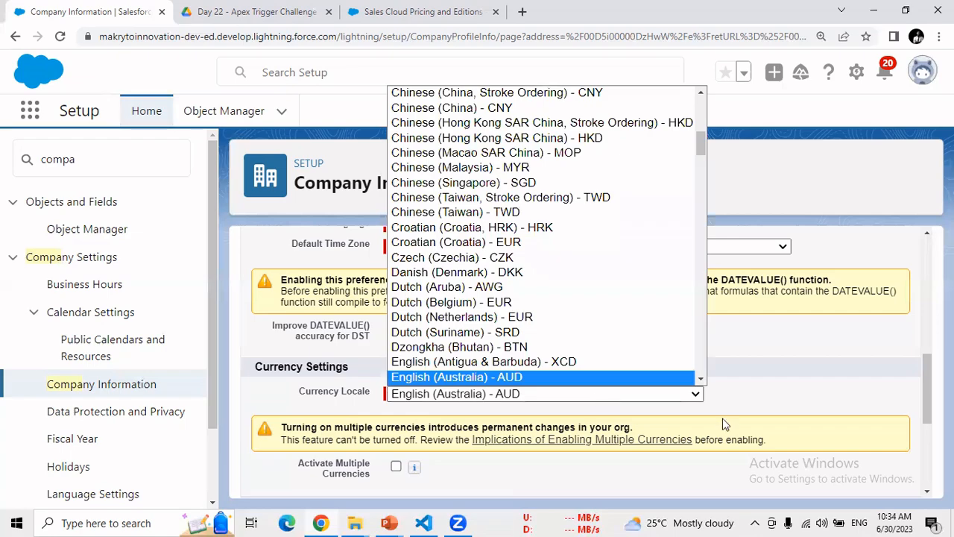
pyautogui.click(801, 404)
pyautogui.moveTo(927, 397); pyautogui.dragTo(925, 459)
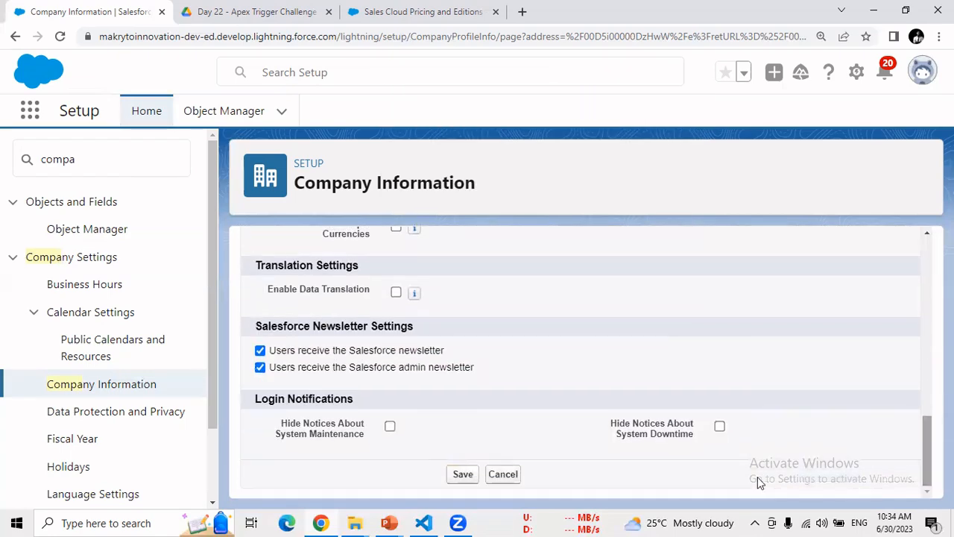
pyautogui.click(507, 477)
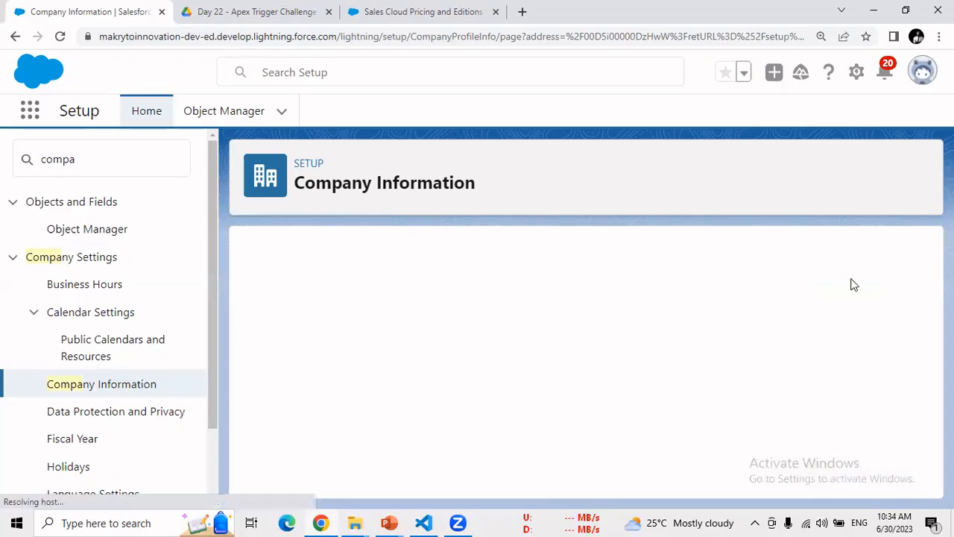
pyautogui.moveTo(926, 265)
pyautogui.mouseDown()
pyautogui.moveTo(926, 287)
pyautogui.moveTo(926, 257)
pyautogui.mouseUp()
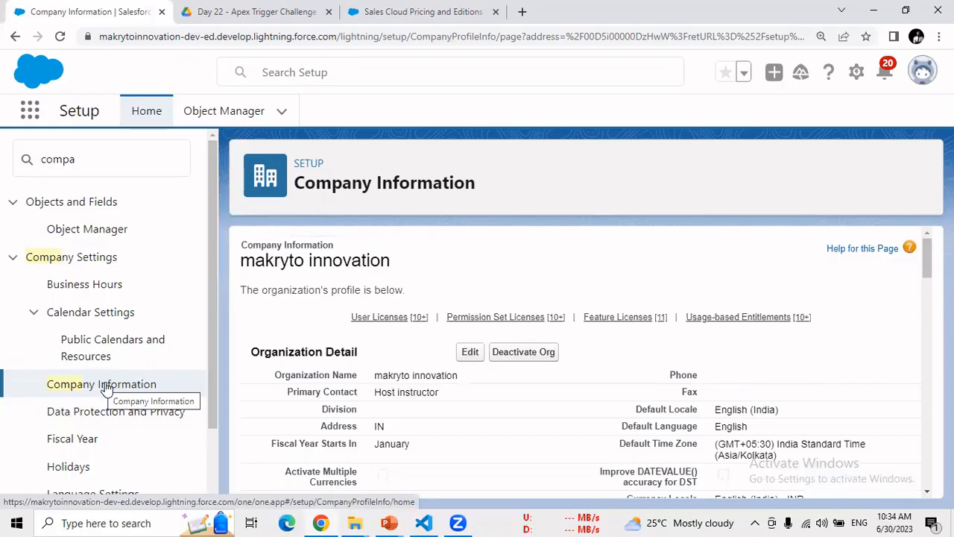
# - Examine the Fiscal Year Starts In field in the Organization Detail section of Company Information
pyautogui.hotkey('alt', 'Tab')
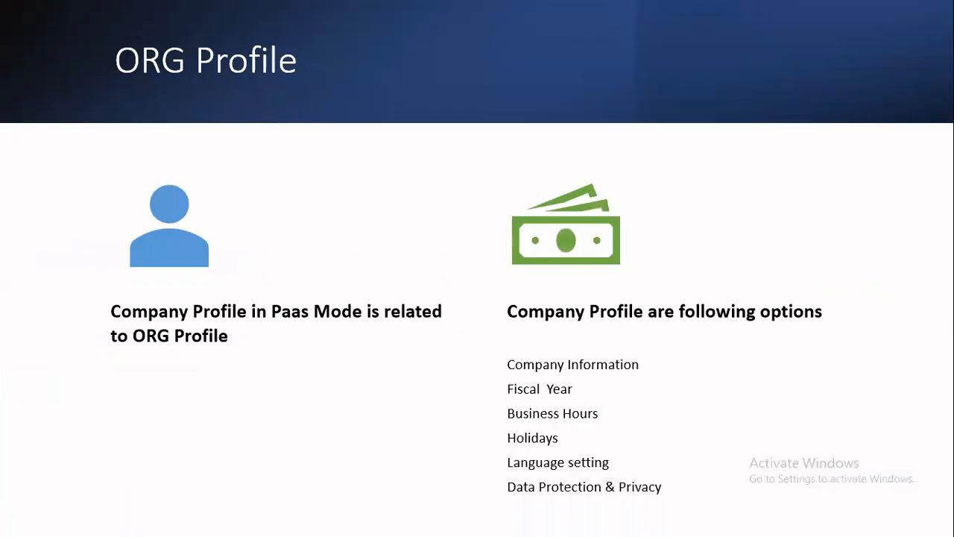
pyautogui.hotkey('alt', 'Tab')
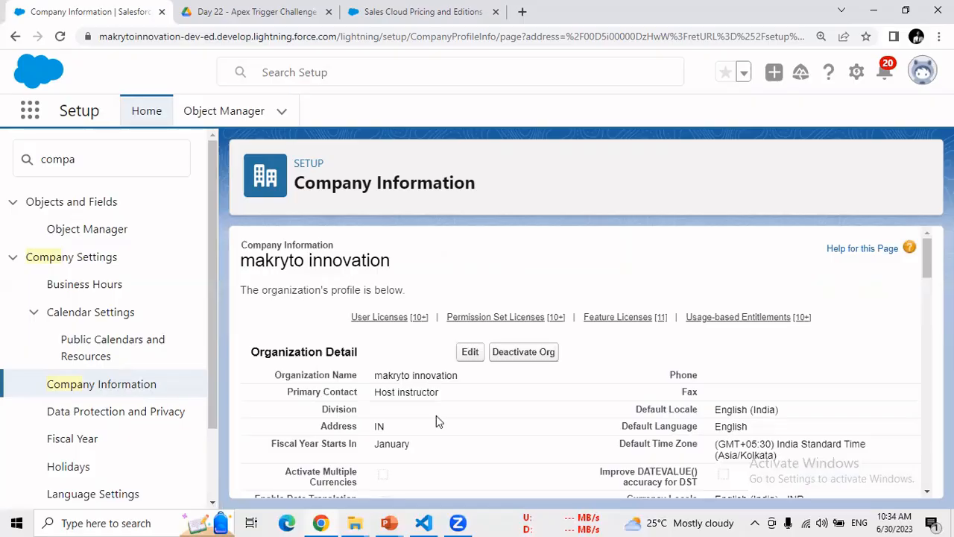
pyautogui.moveTo(296, 444); pyautogui.dragTo(422, 448)
pyautogui.click(422, 446)
pyautogui.moveTo(409, 446); pyautogui.dragTo(385, 444)
# - Open the Fiscal Year setup page and review the Change Fiscal Year Period settings of the standard fiscal year
pyautogui.click(72, 440)
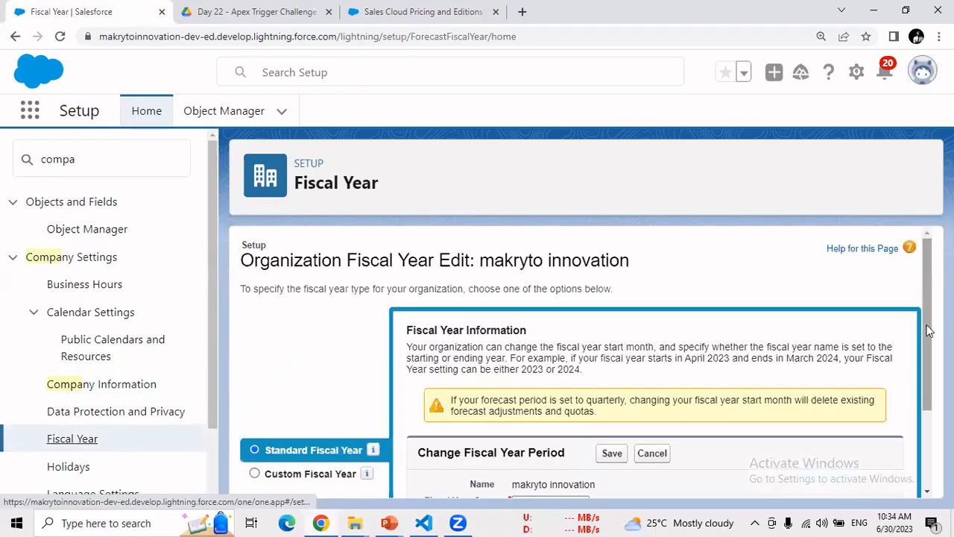
pyautogui.moveTo(928, 325); pyautogui.dragTo(928, 381)
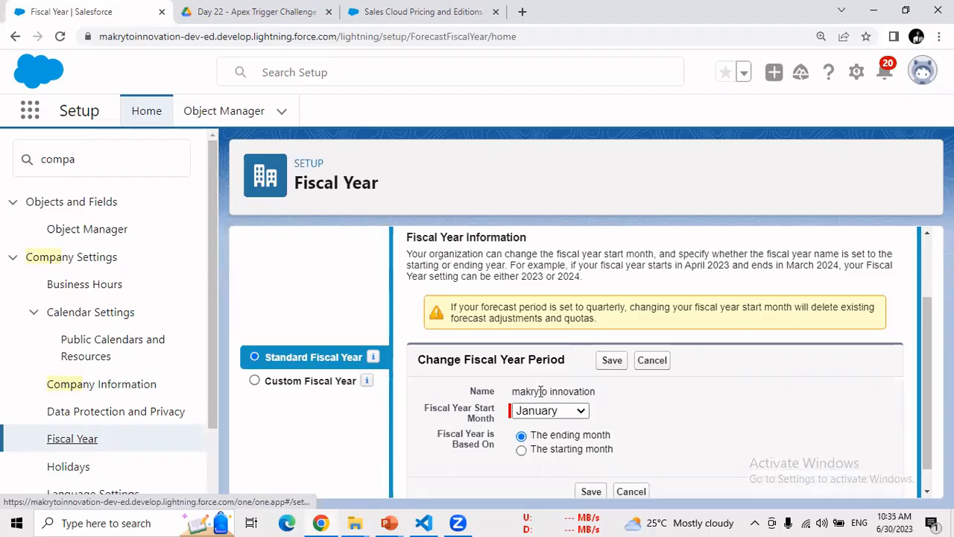
pyautogui.moveTo(512, 391); pyautogui.dragTo(591, 391)
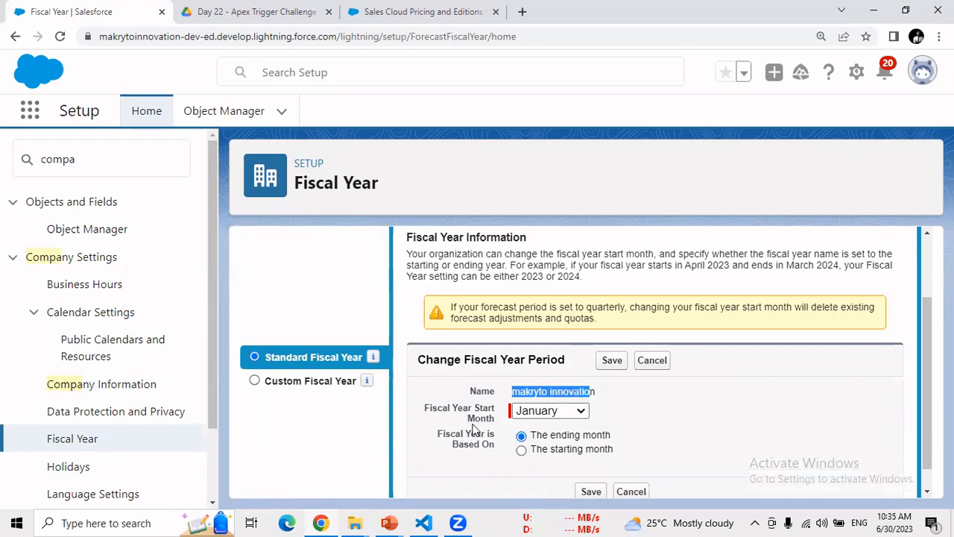
# - Enable Custom Fiscal Years for the organization, acknowledging the implications, and open the resulting fiscal year page in a new tab
pyautogui.click(255, 381)
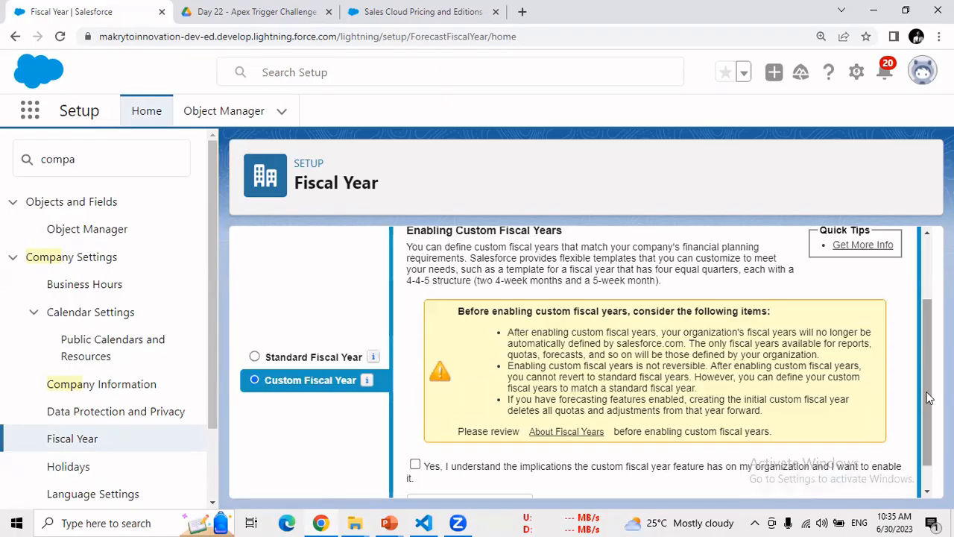
pyautogui.scroll(-1, 928, 397)
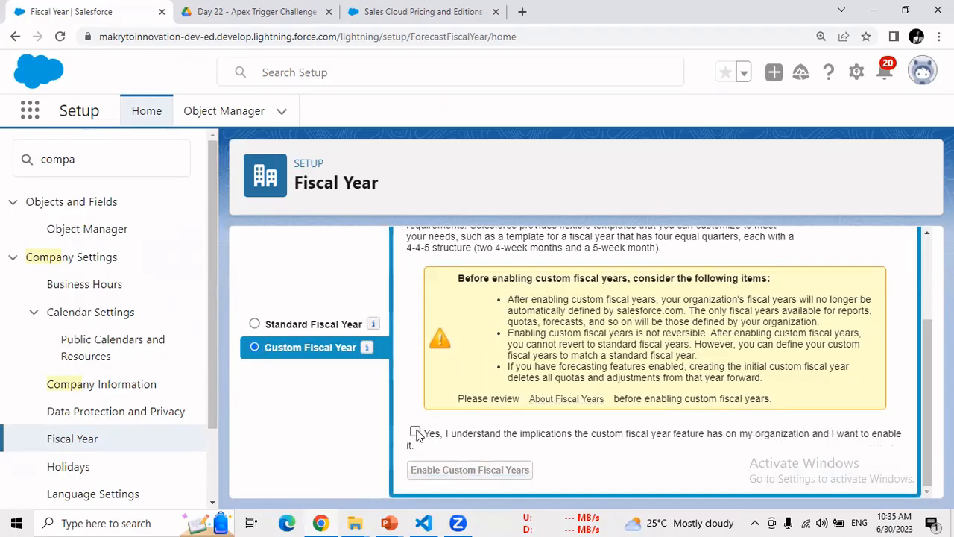
pyautogui.click(415, 432)
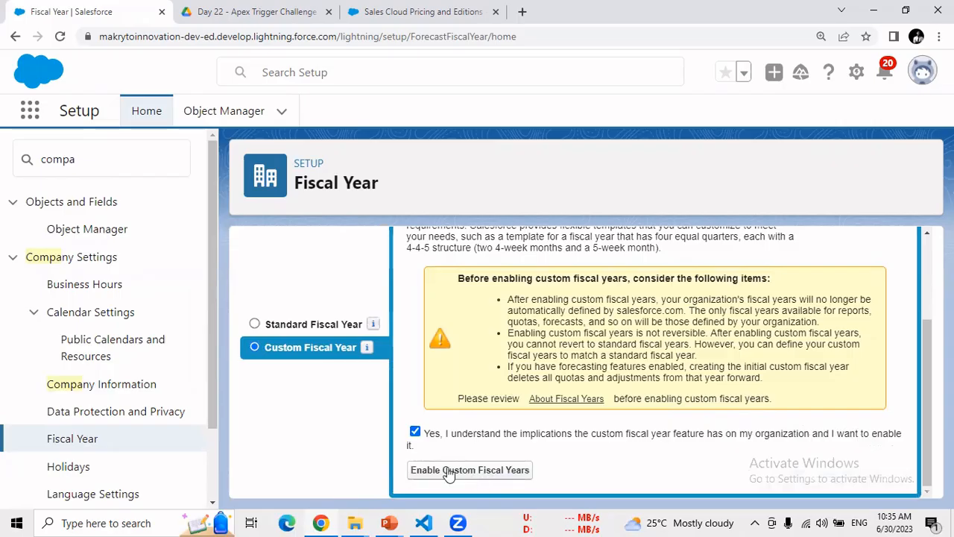
pyautogui.click(501, 472)
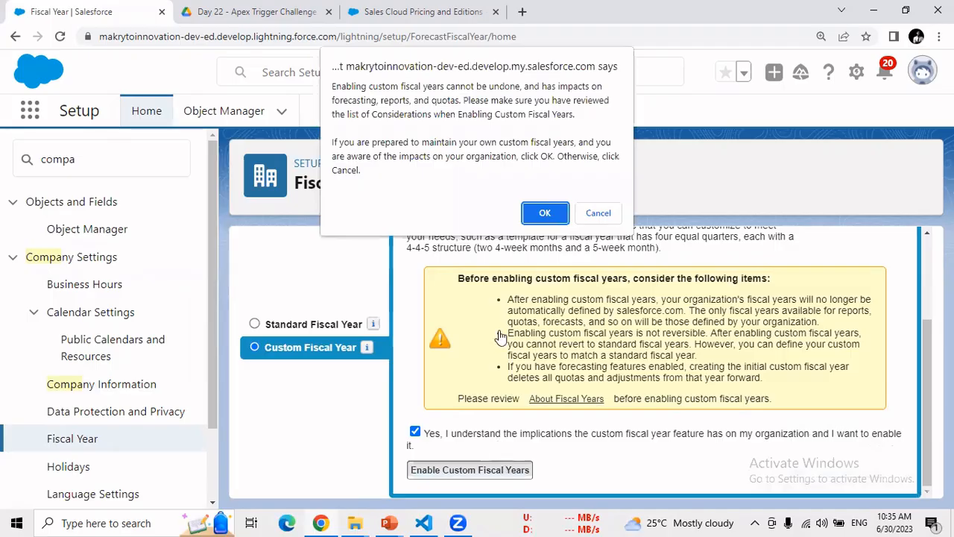
pyautogui.click(546, 212)
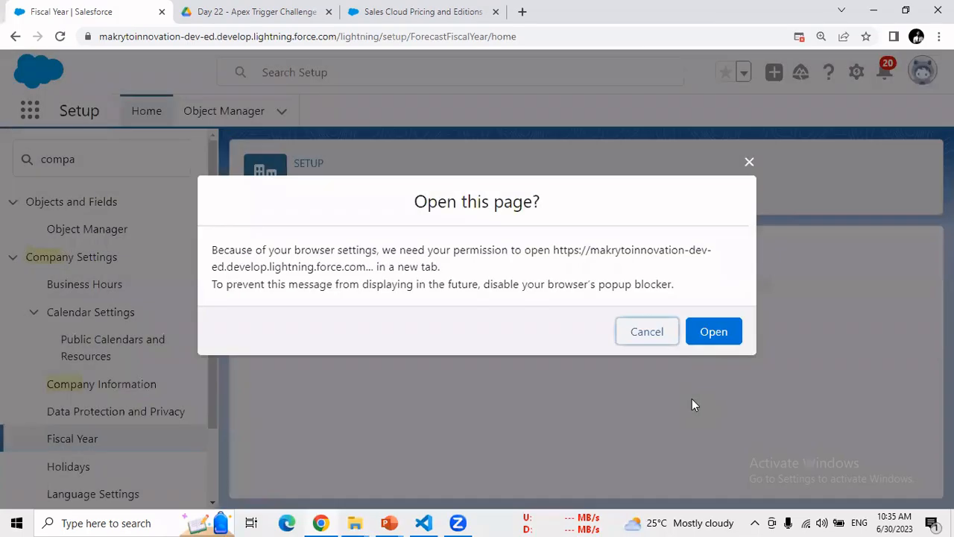
pyautogui.click(719, 329)
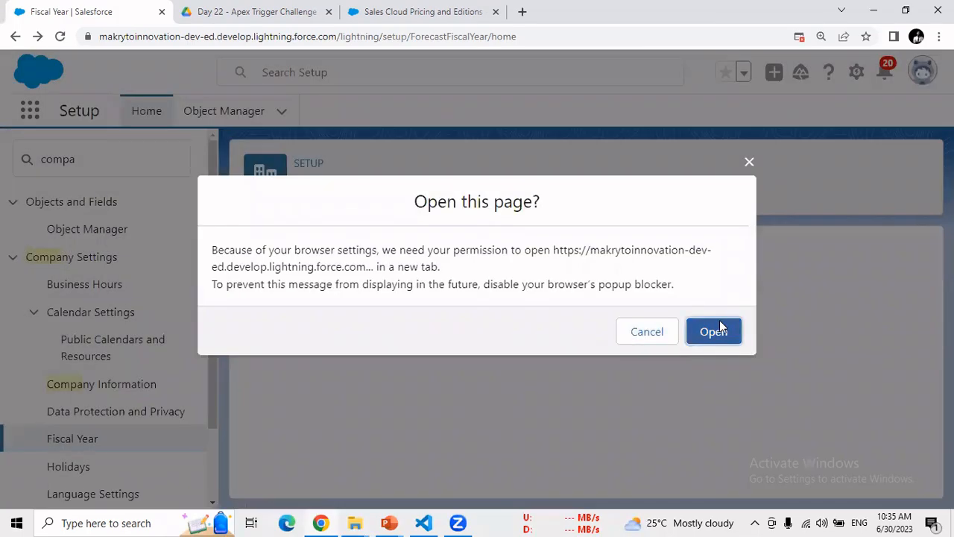
pyautogui.click(720, 325)
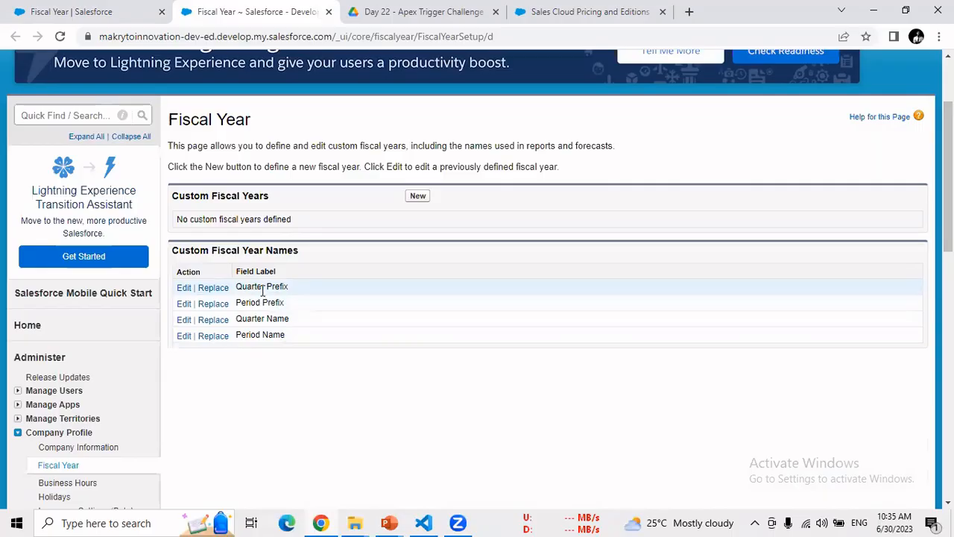
# - Start a new custom fiscal year to bring up the Select Fiscal Year Structure templates
pyautogui.moveTo(192, 250); pyautogui.dragTo(296, 251)
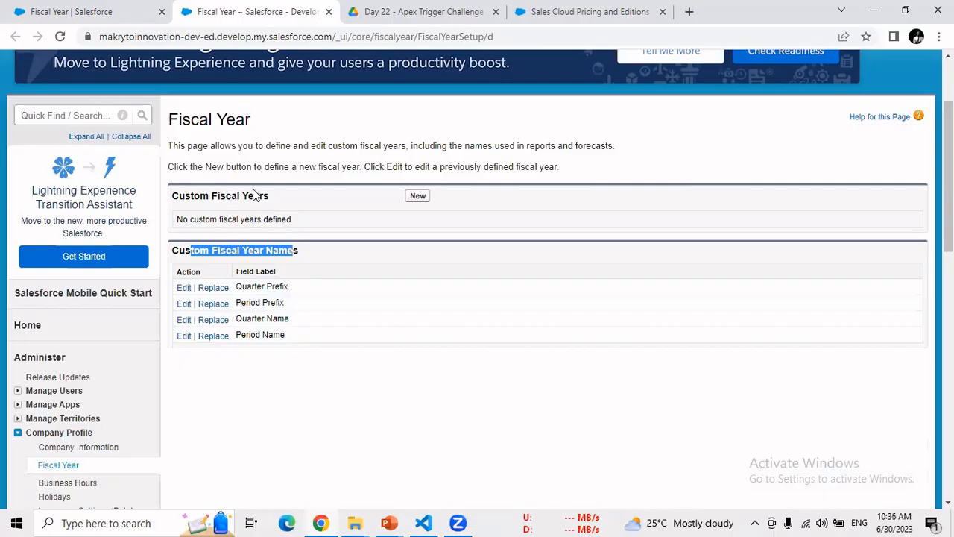
pyautogui.click(416, 196)
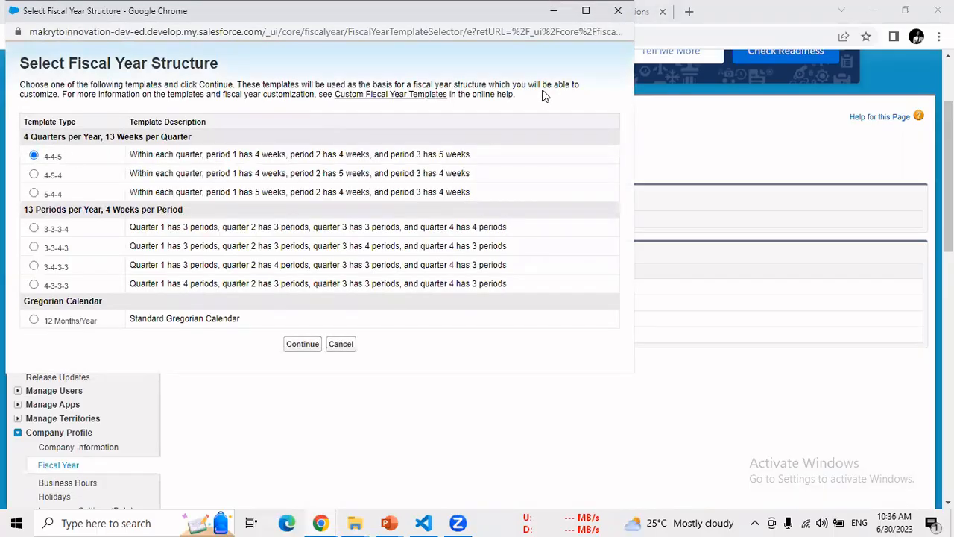
pyautogui.click(289, 33)
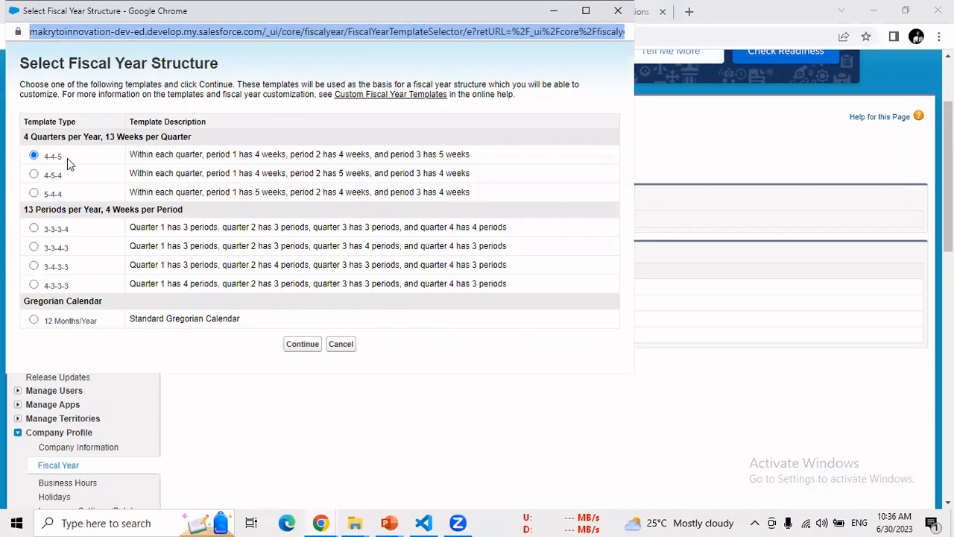
# - Compare the fiscal year structure templates and continue with 4-4-5 under 4 Quarters per Year, 13 Weeks per Quarter
pyautogui.moveTo(105, 138); pyautogui.dragTo(182, 139)
pyautogui.click(118, 137)
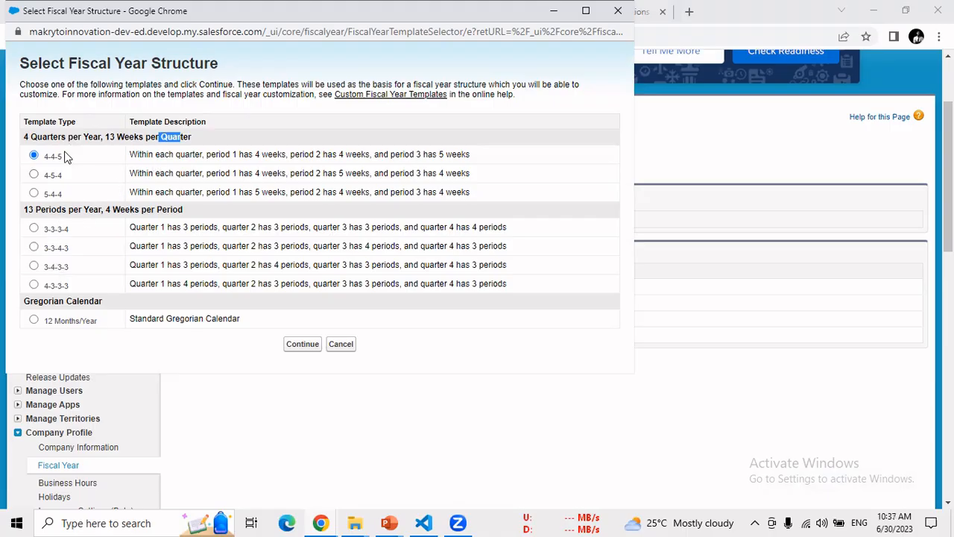
pyautogui.moveTo(66, 156); pyautogui.dragTo(43, 156)
pyautogui.moveTo(71, 227); pyautogui.dragTo(43, 228)
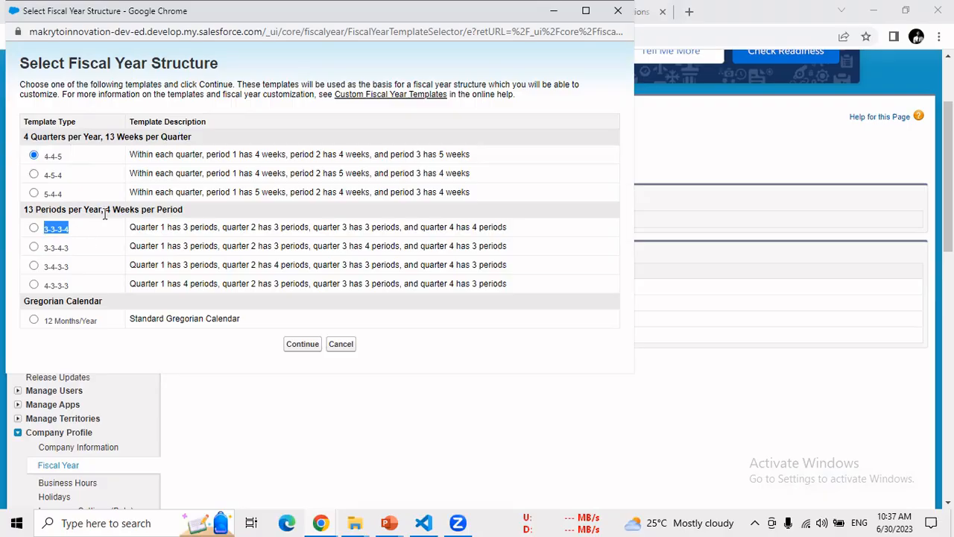
pyautogui.moveTo(105, 212); pyautogui.dragTo(173, 210)
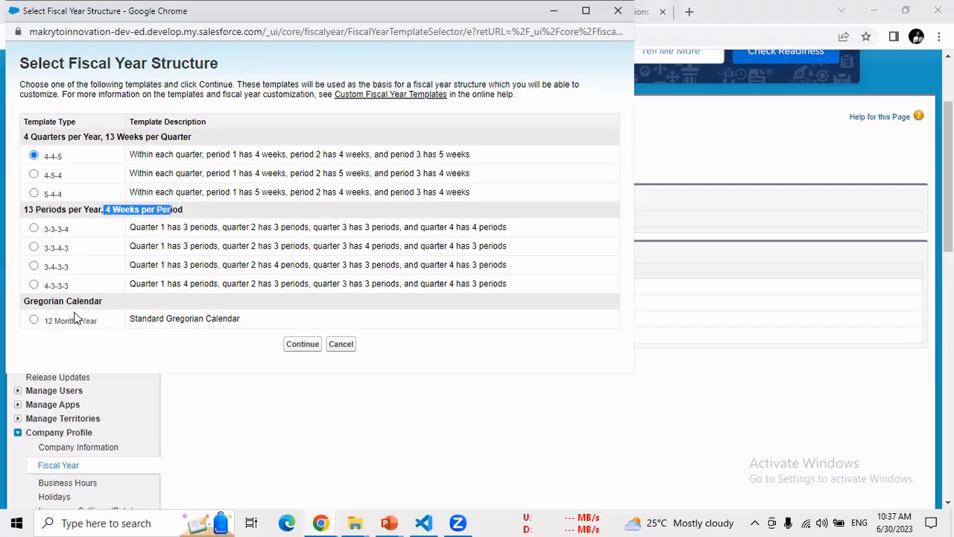
pyautogui.click(33, 321)
pyautogui.click(34, 156)
pyautogui.click(301, 346)
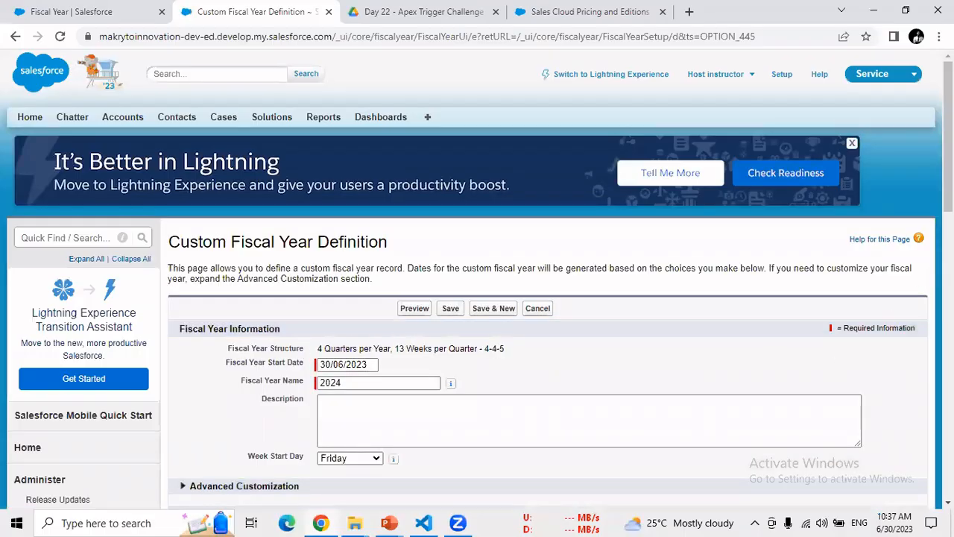
# - Set the Fiscal Year Start Date of the custom fiscal year to 01/04/2023
pyautogui.scroll(-1, 949, 149)
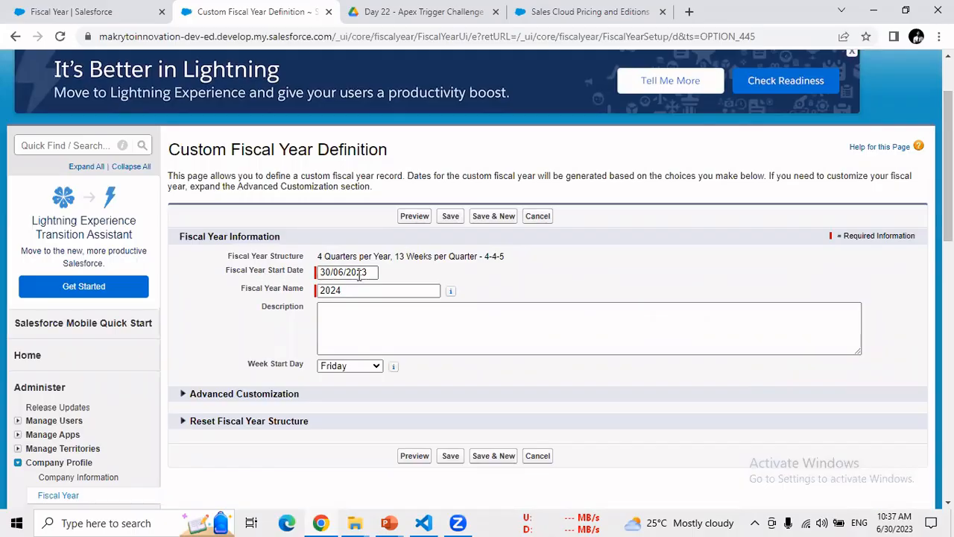
pyautogui.click(334, 272)
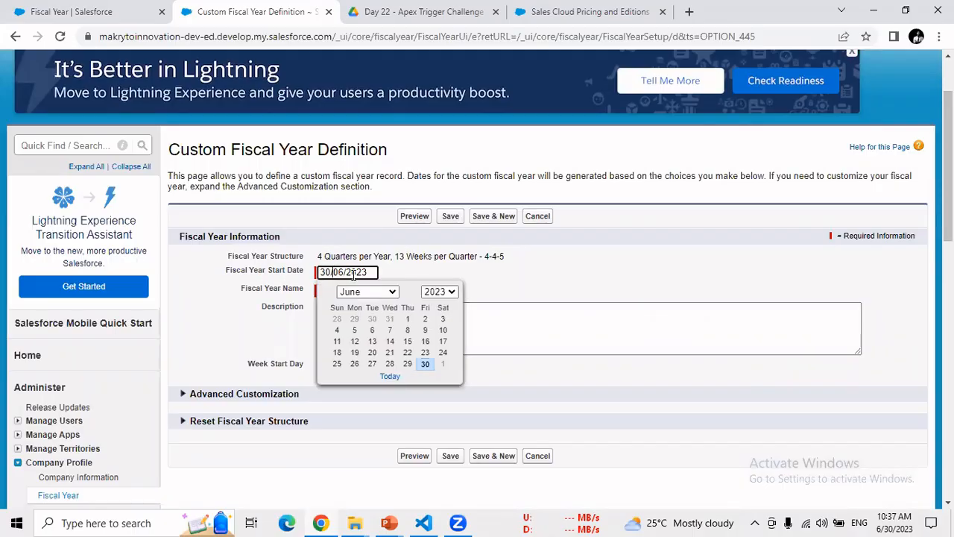
pyautogui.click(393, 292)
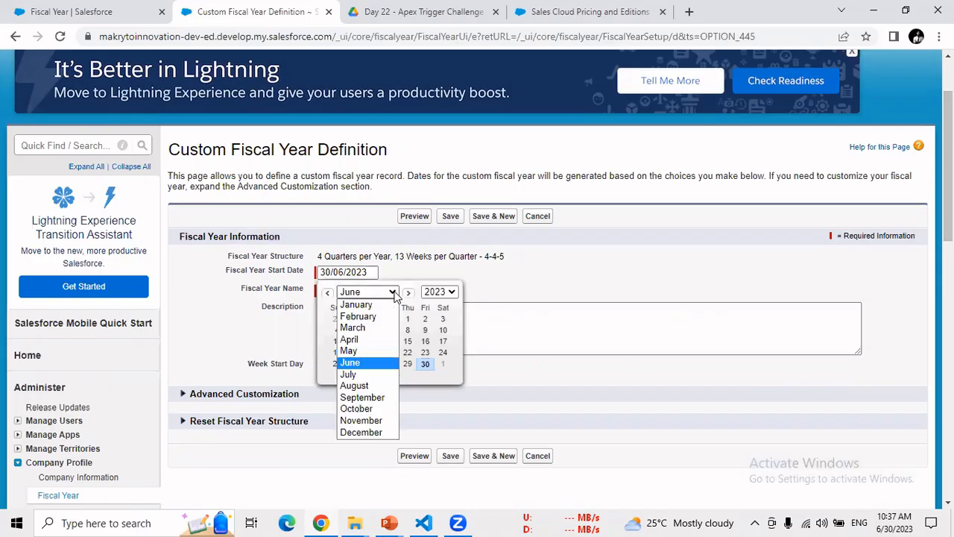
pyautogui.click(374, 339)
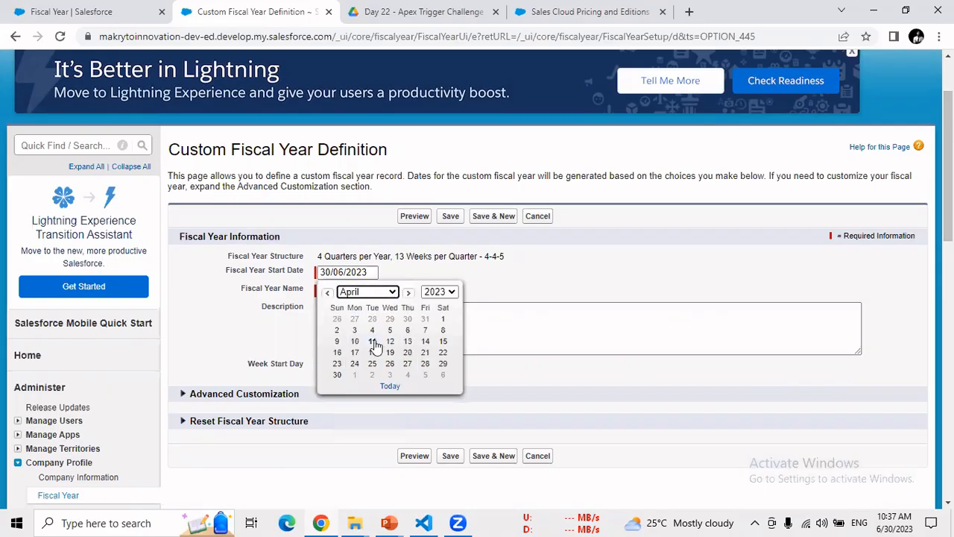
pyautogui.click(443, 318)
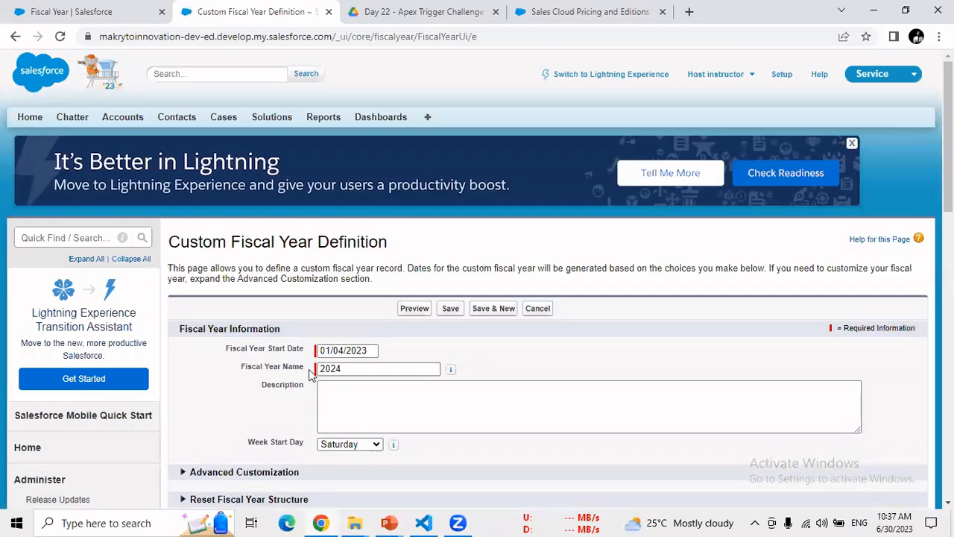
# - Set the Week Start Day to Monday, and discard the custom fiscal year definition without saving it
pyautogui.click(377, 445)
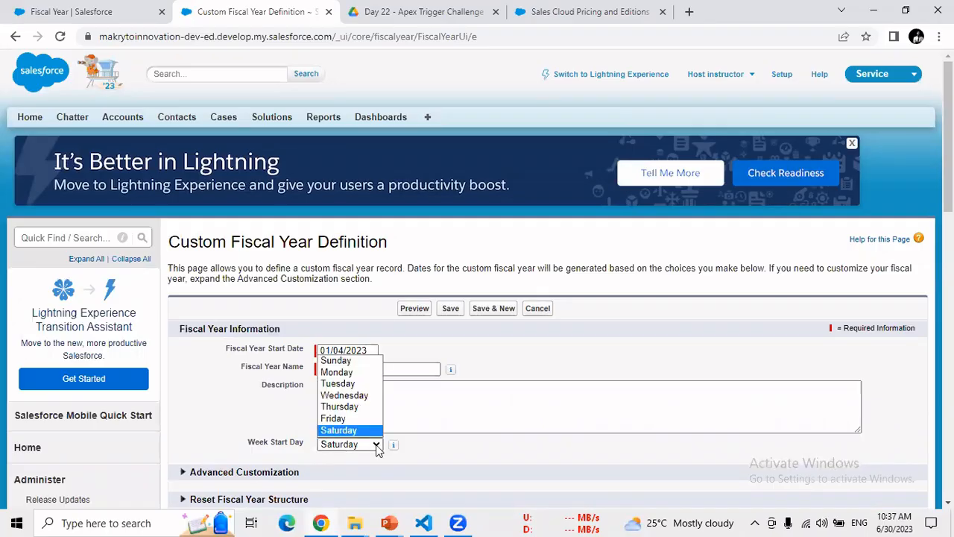
pyautogui.click(351, 373)
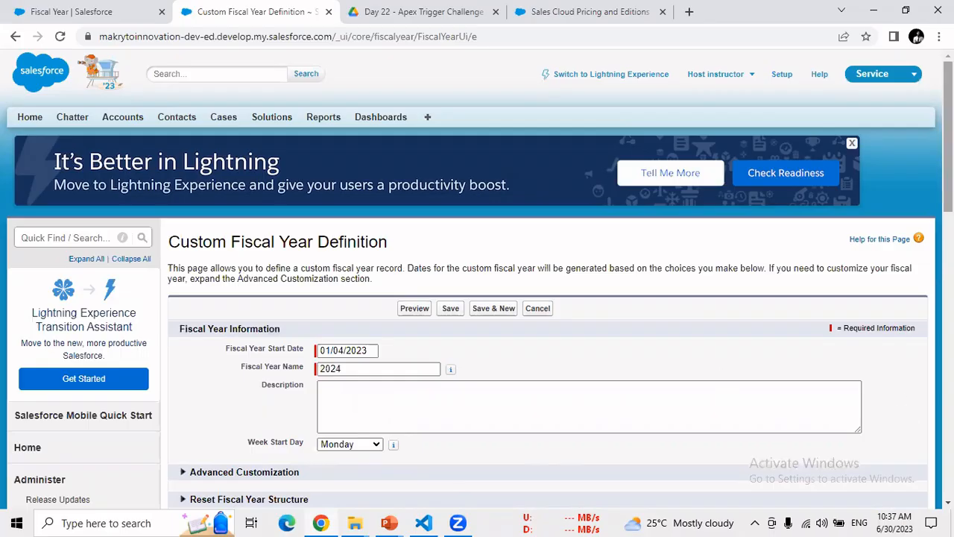
pyautogui.scroll(-2, 947, 186)
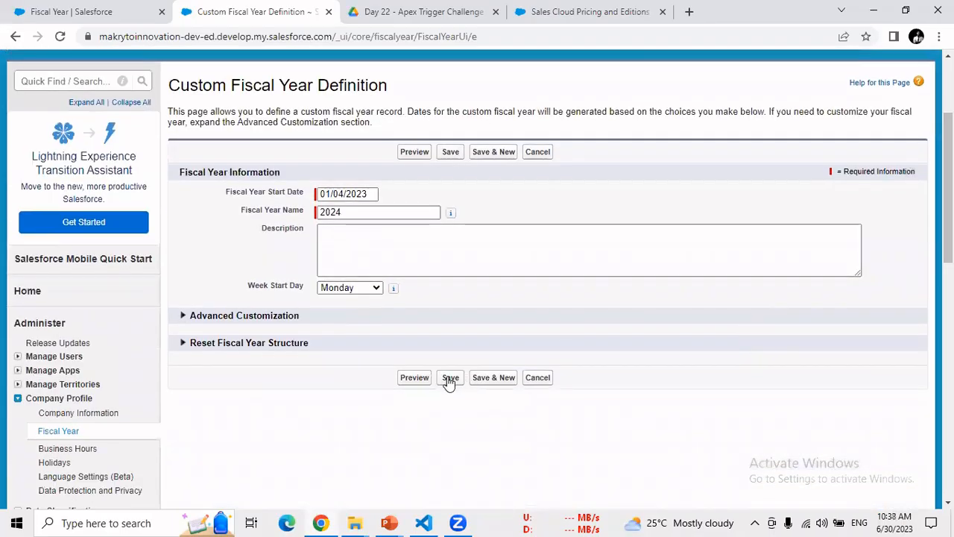
pyautogui.click(537, 379)
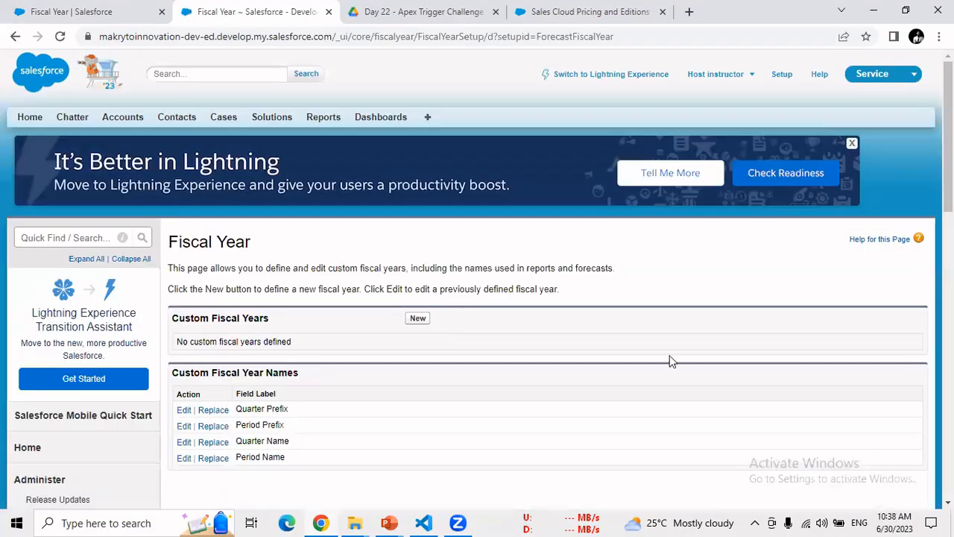
# - Look over the Custom Fiscal Years and Custom Fiscal Year Names lists, and close that fiscal year page's browser tab
pyautogui.scroll(-1, 949, 134)
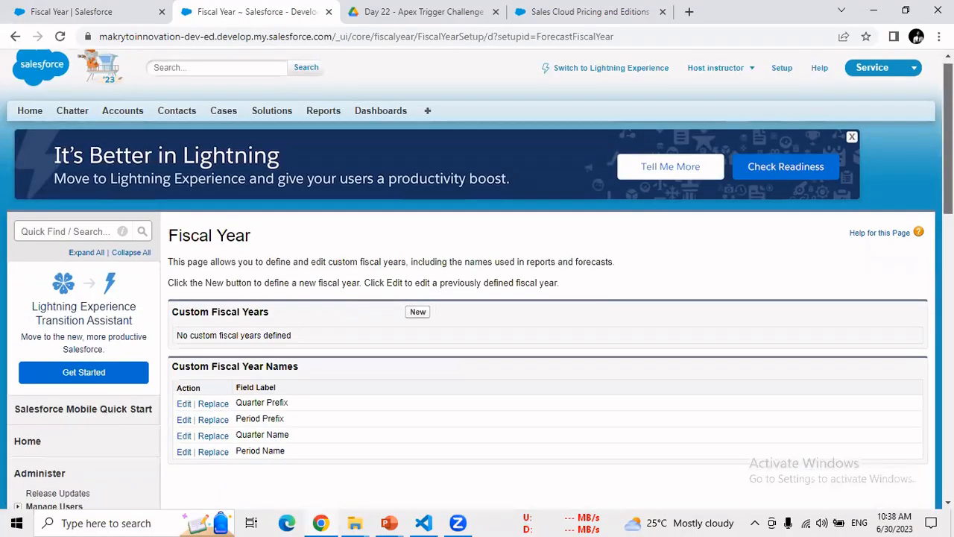
pyautogui.scroll(-3, 948, 134)
pyautogui.scroll(3, 948, 134)
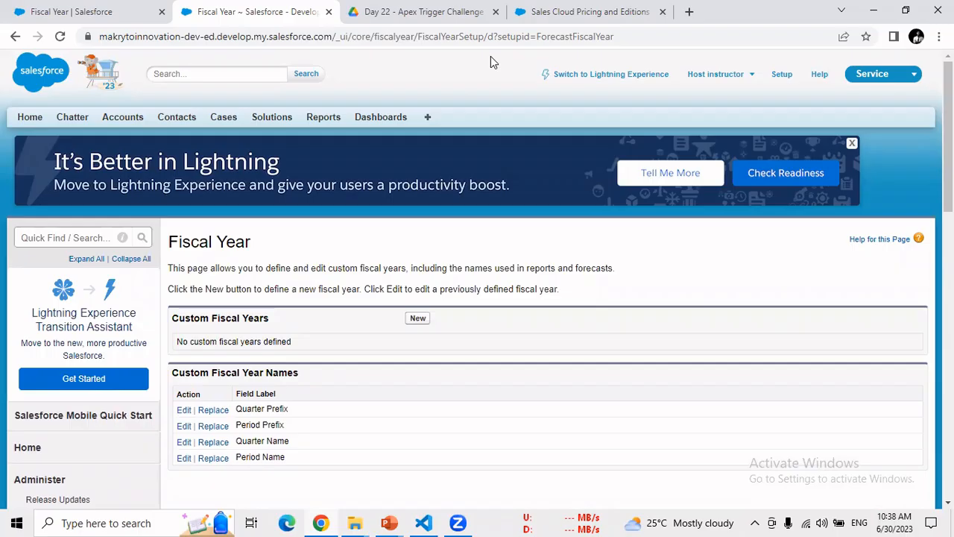
pyautogui.click(329, 12)
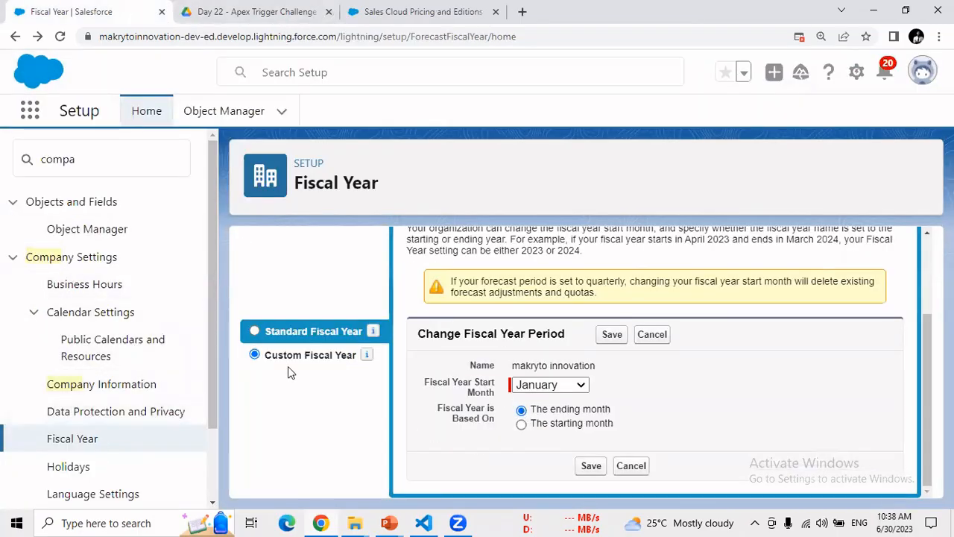
# - Check Fiscal Year Starts In under Company Information, and try to reopen the Fiscal Year setup page
pyautogui.click(147, 383)
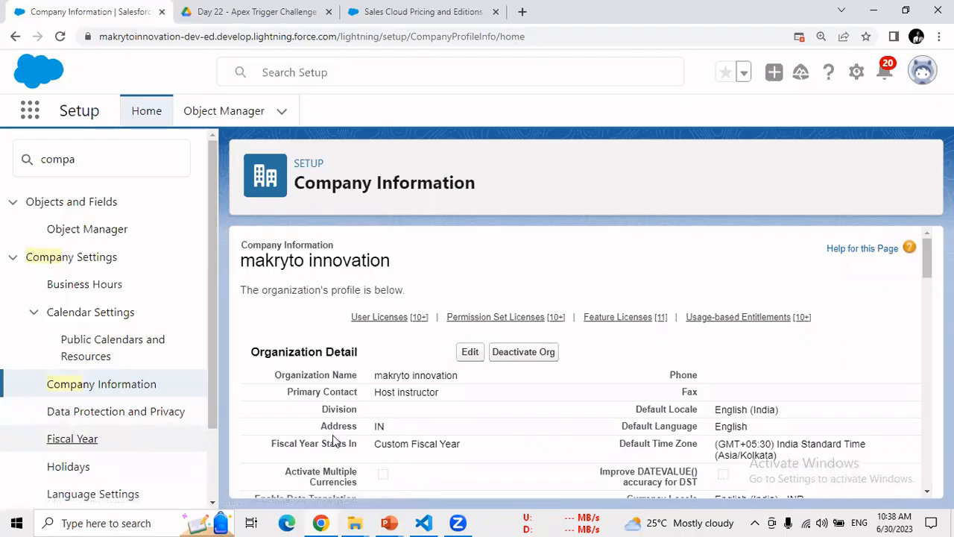
pyautogui.click(61, 439)
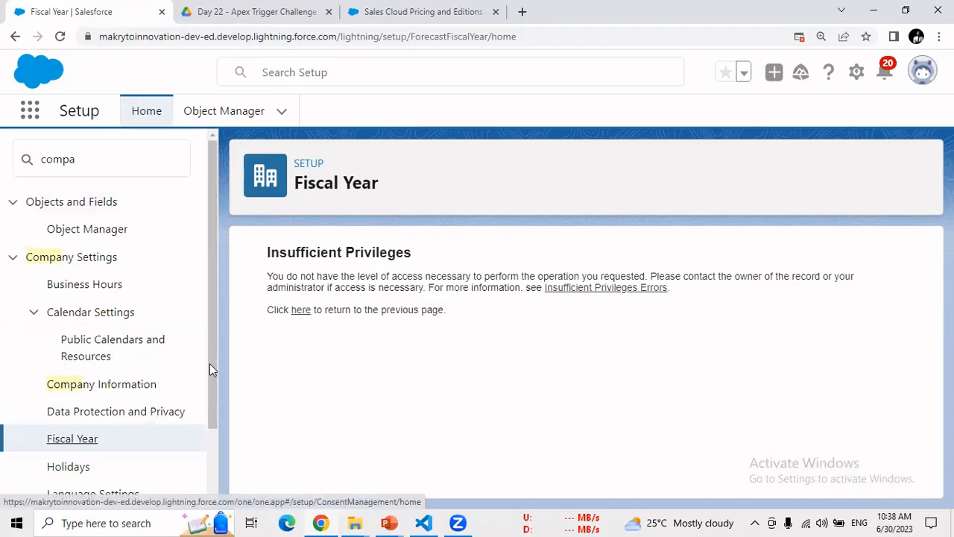
pyautogui.click(302, 310)
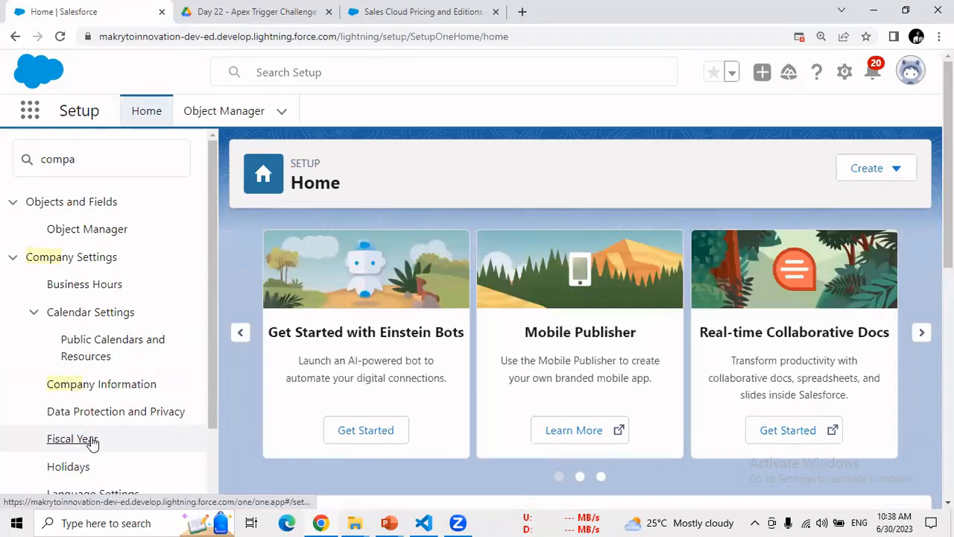
pyautogui.click(91, 441)
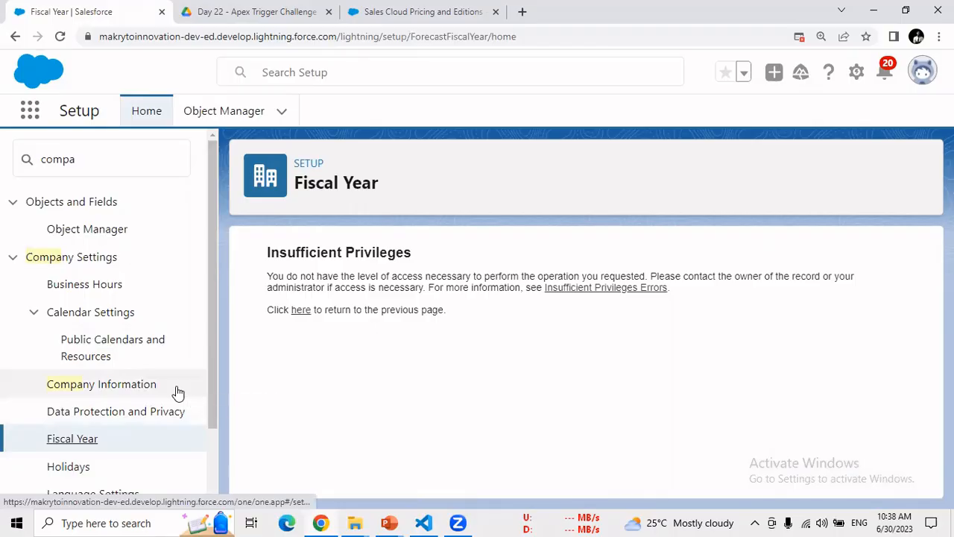
pyautogui.hotkey('alt', 'Tab')
pyautogui.hotkey('alt', 'Tab')
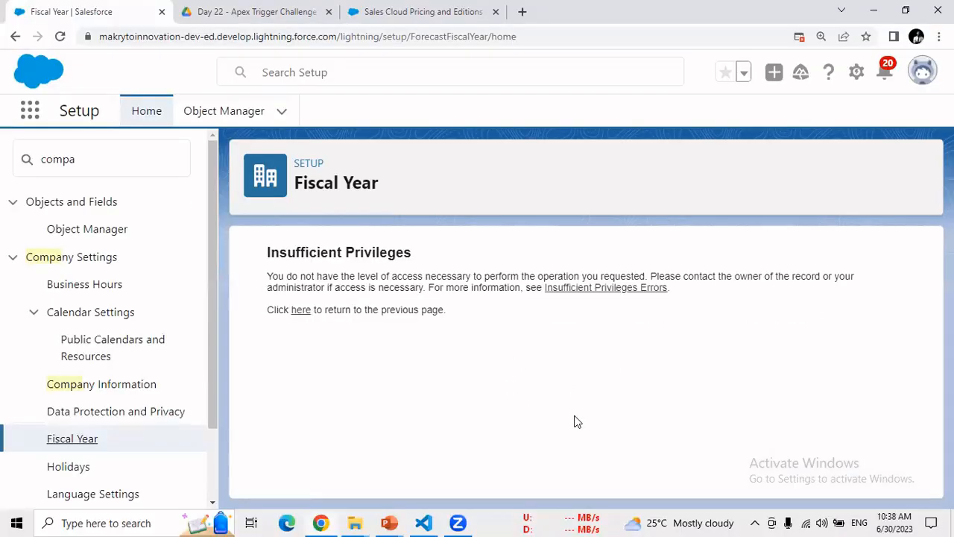
# - Start a new organization business hours record in the Business Hours setup and name it Sample Data
pyautogui.click(110, 286)
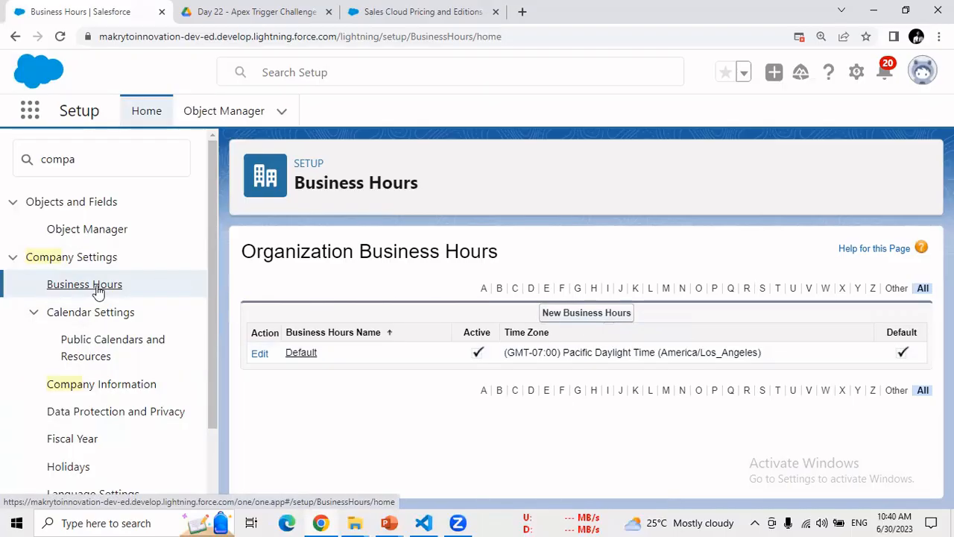
pyautogui.click(586, 320)
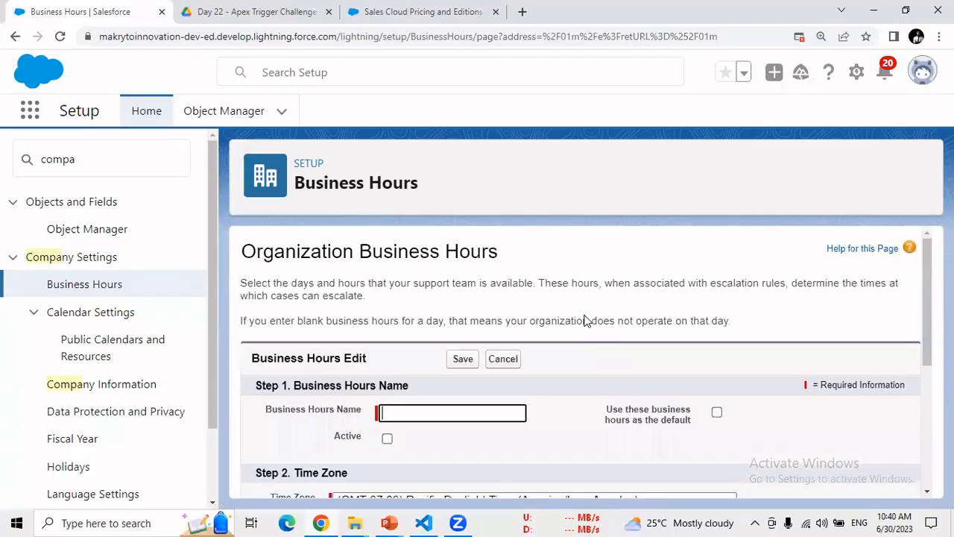
pyautogui.scroll(-2, 924, 299)
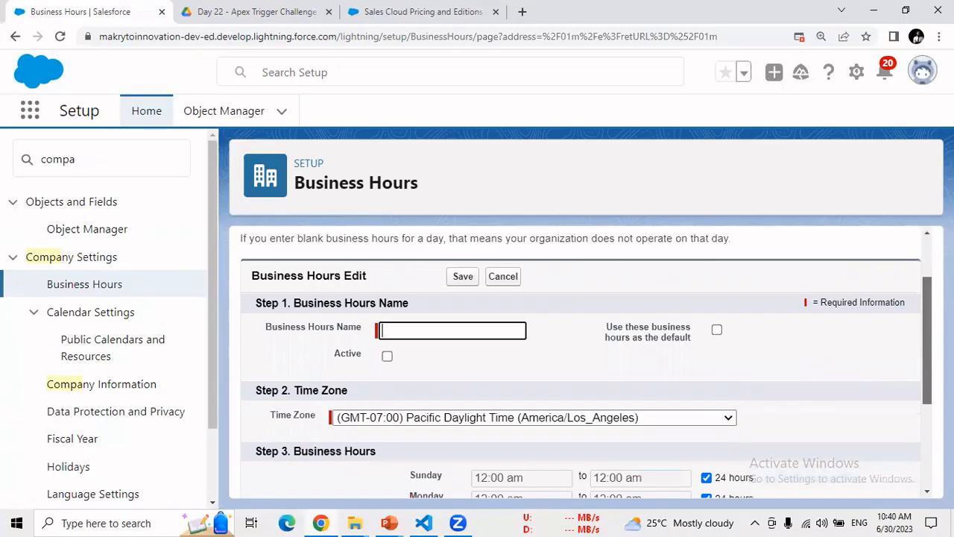
pyautogui.scroll(1, 472, 296)
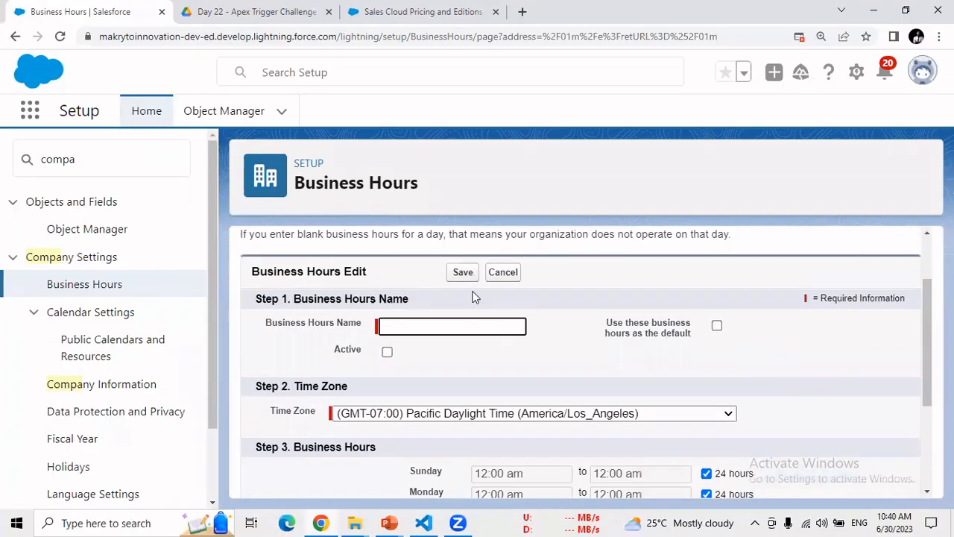
pyautogui.write('Sample Data')
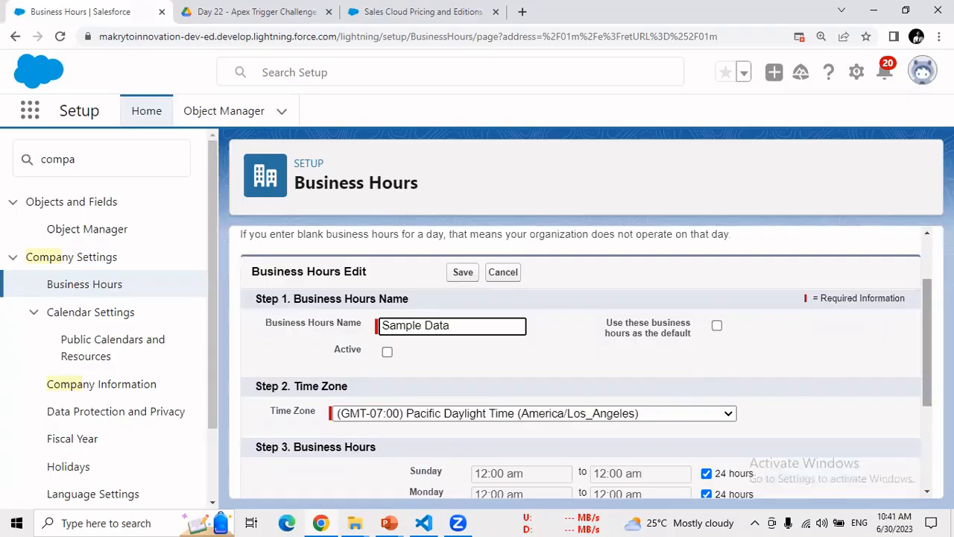
# - Set the time zone of the Sample Data business hours to (GMT+05:30) India Standard Time (Asia/Kolkata)
pyautogui.scroll(-1, 927, 380)
pyautogui.moveTo(926, 379); pyautogui.dragTo(928, 395)
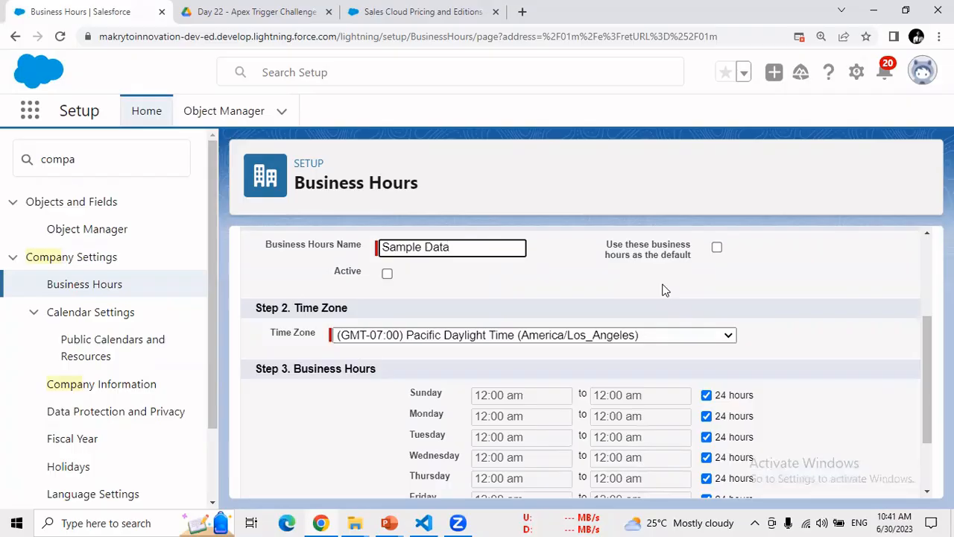
pyautogui.click(693, 338)
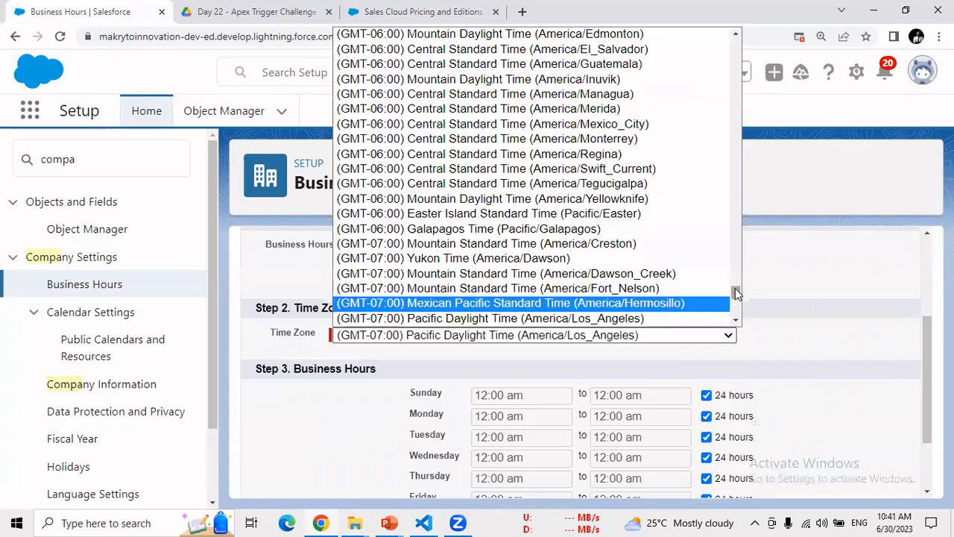
pyautogui.moveTo(735, 288); pyautogui.dragTo(740, 221)
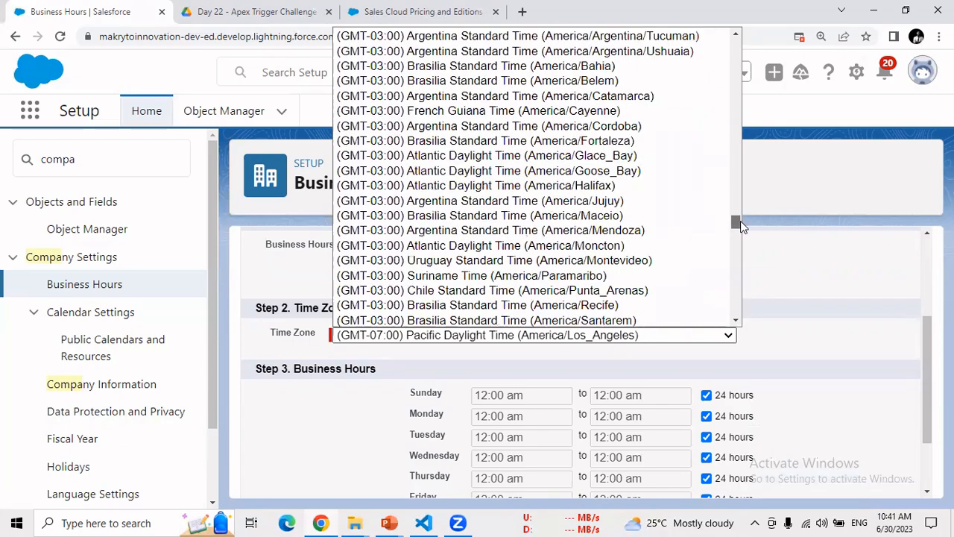
pyautogui.moveTo(740, 221); pyautogui.dragTo(738, 263)
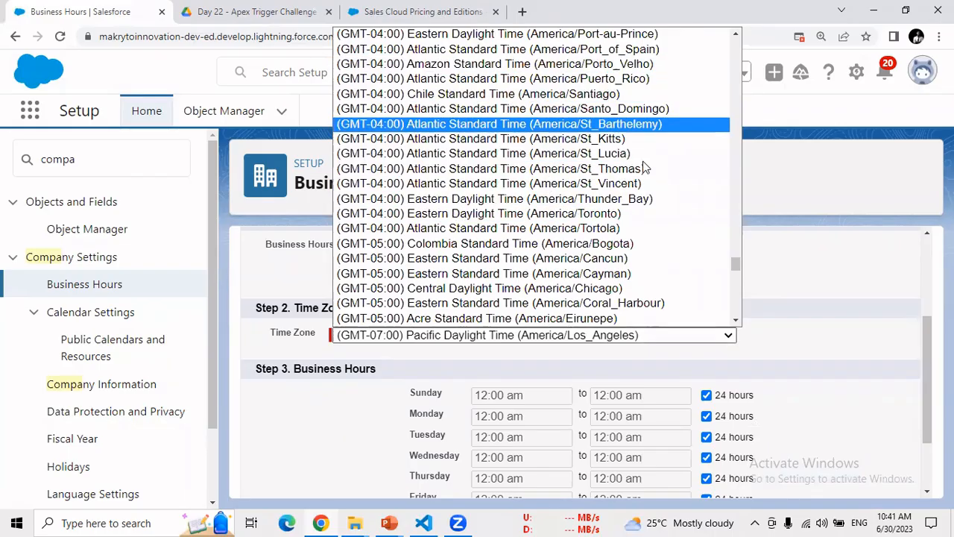
pyautogui.scroll(-4, 733, 323)
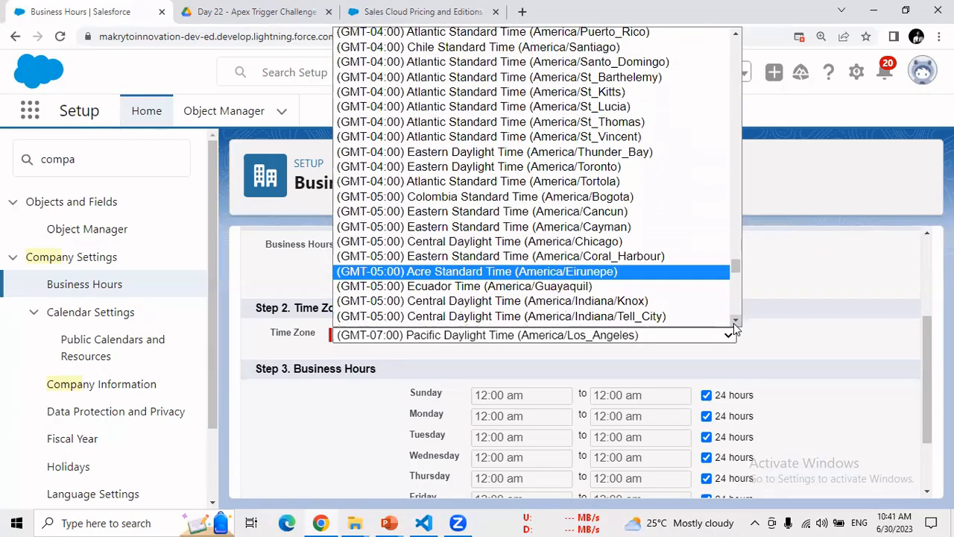
pyautogui.scroll(-2, 733, 323)
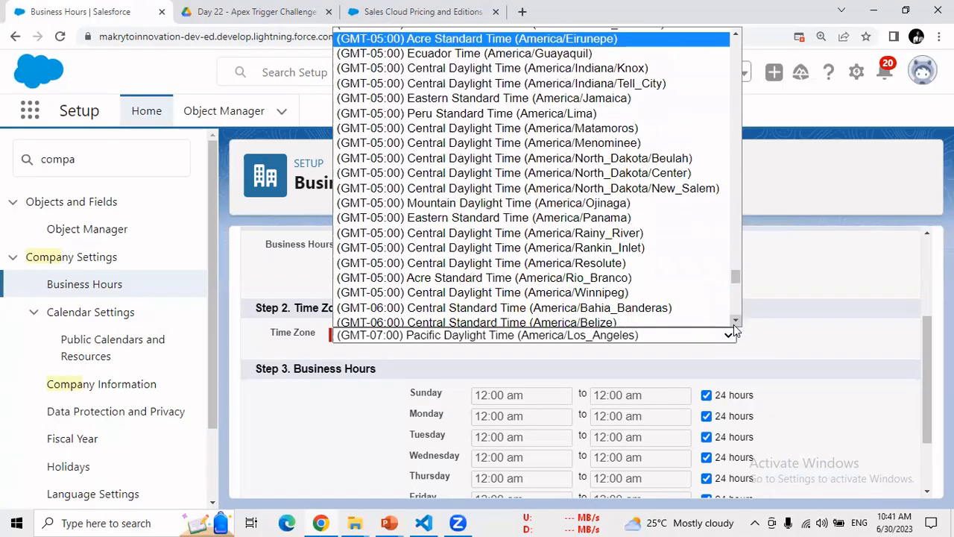
pyautogui.scroll(-1, 733, 325)
pyautogui.scroll(-3, 733, 324)
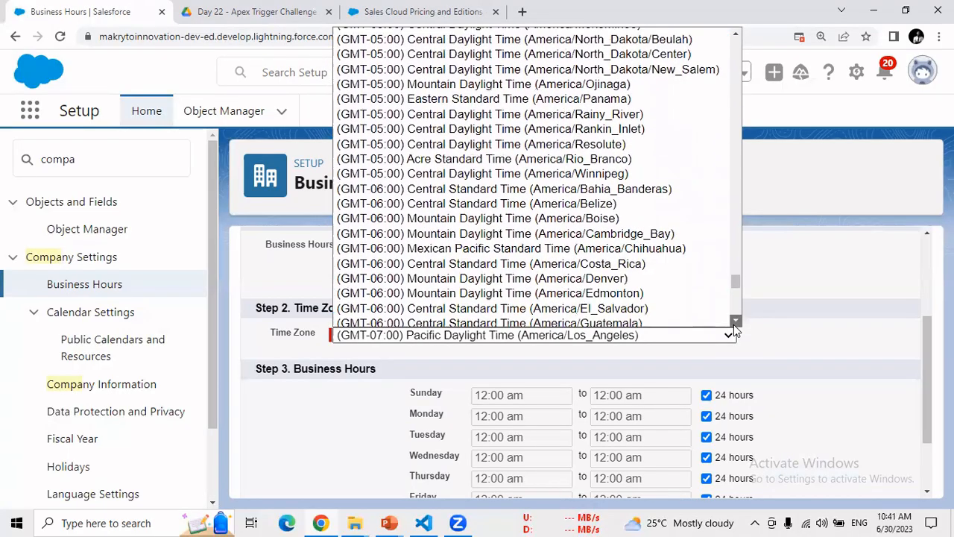
pyautogui.scroll(-1, 734, 323)
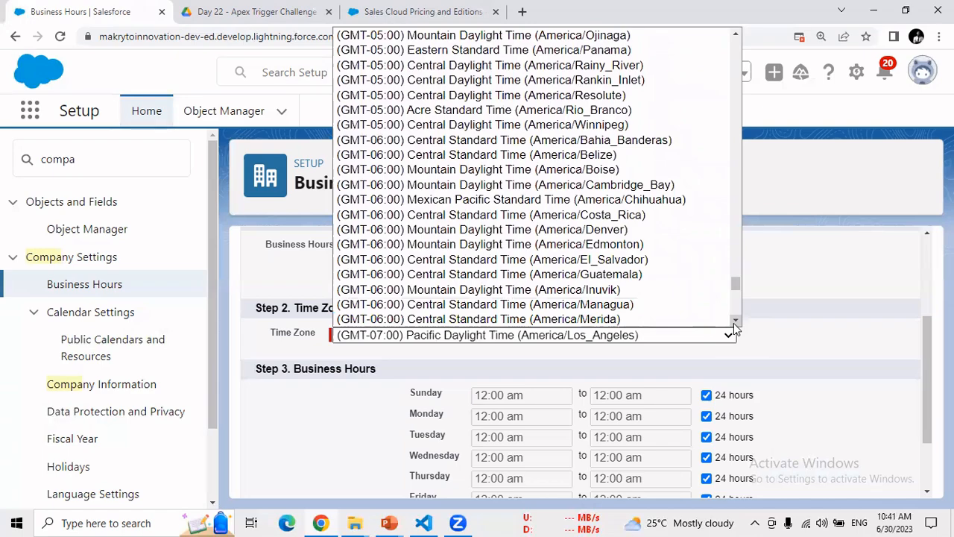
pyautogui.scroll(-3, 733, 323)
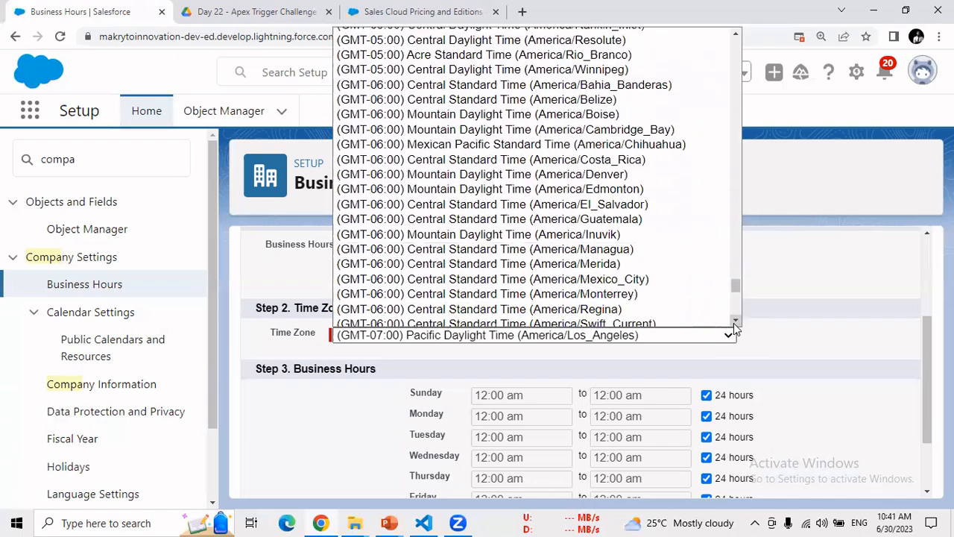
pyautogui.click(734, 169)
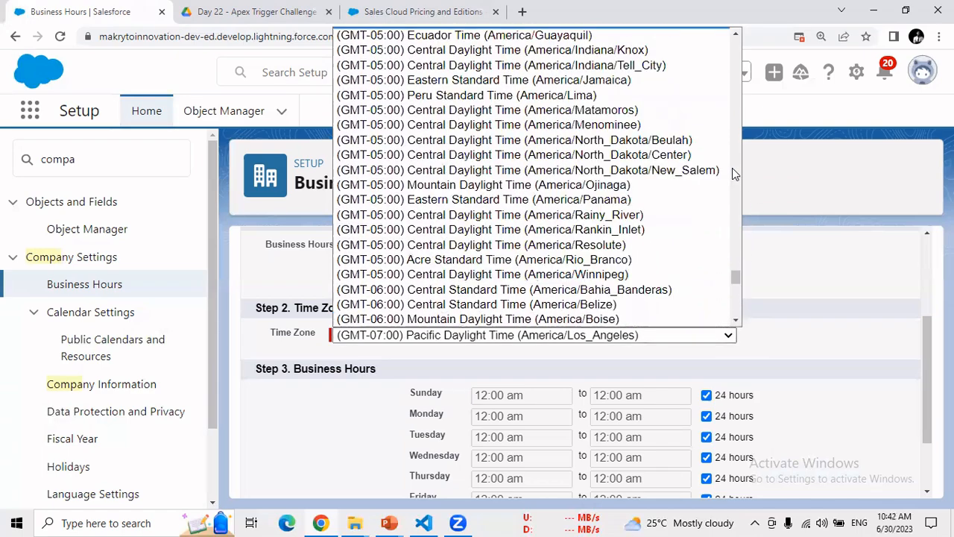
pyautogui.click(734, 169)
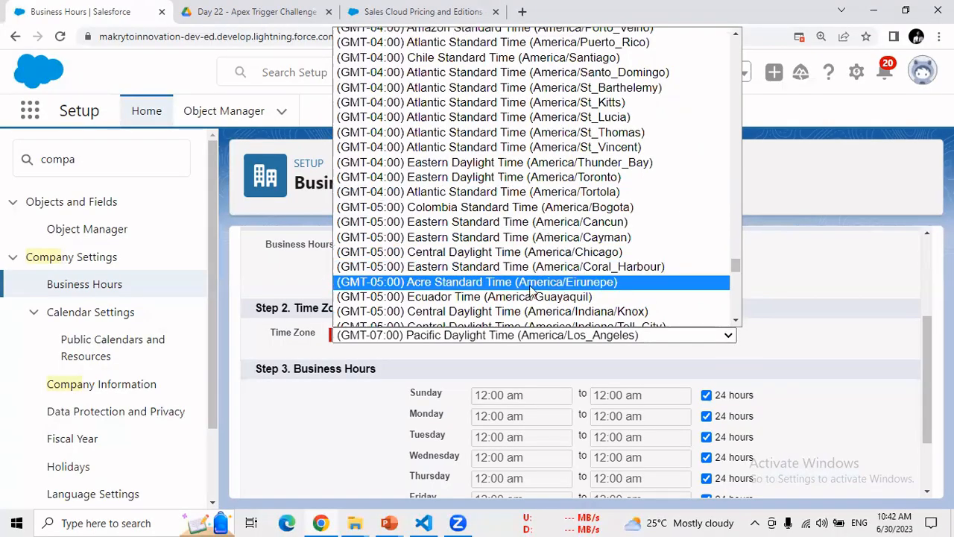
pyautogui.click(734, 321)
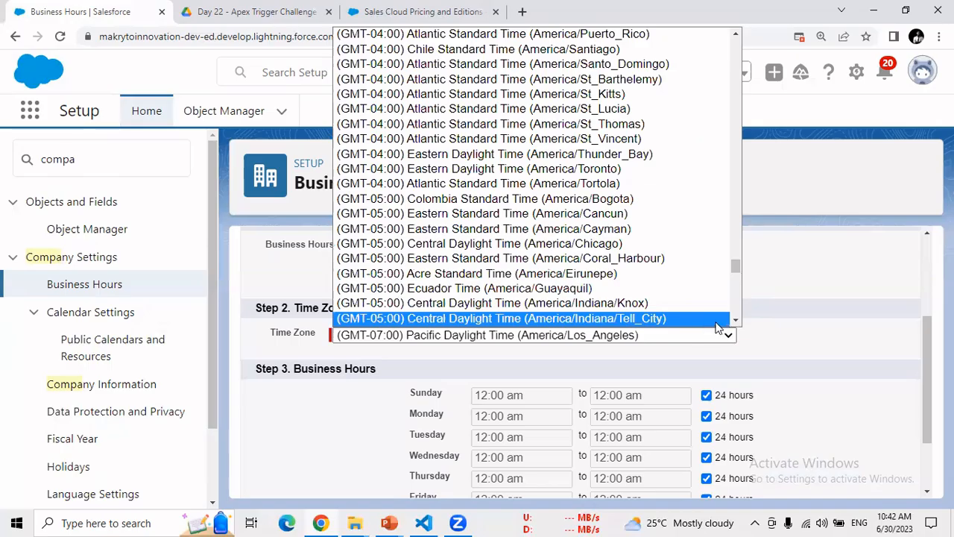
pyautogui.moveTo(734, 264); pyautogui.dragTo(742, 107)
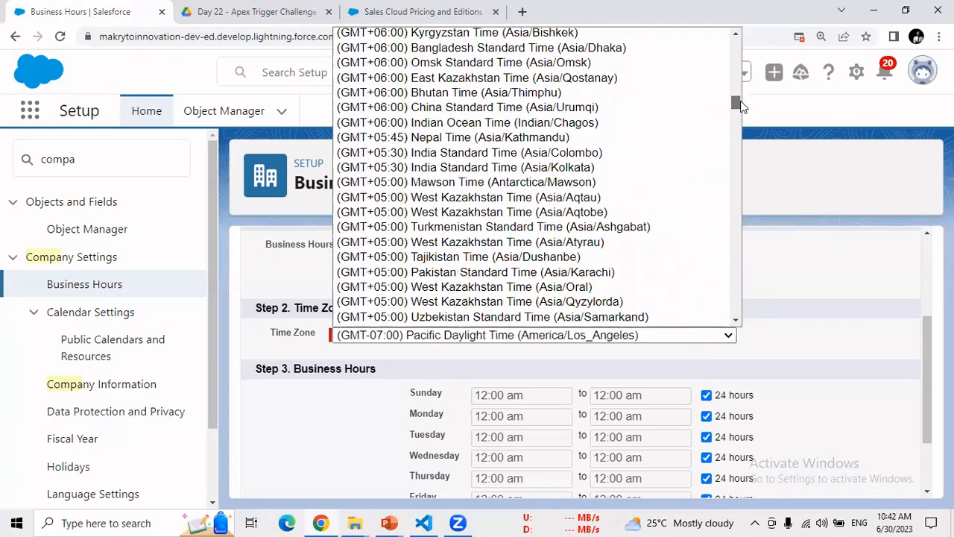
pyautogui.click(484, 170)
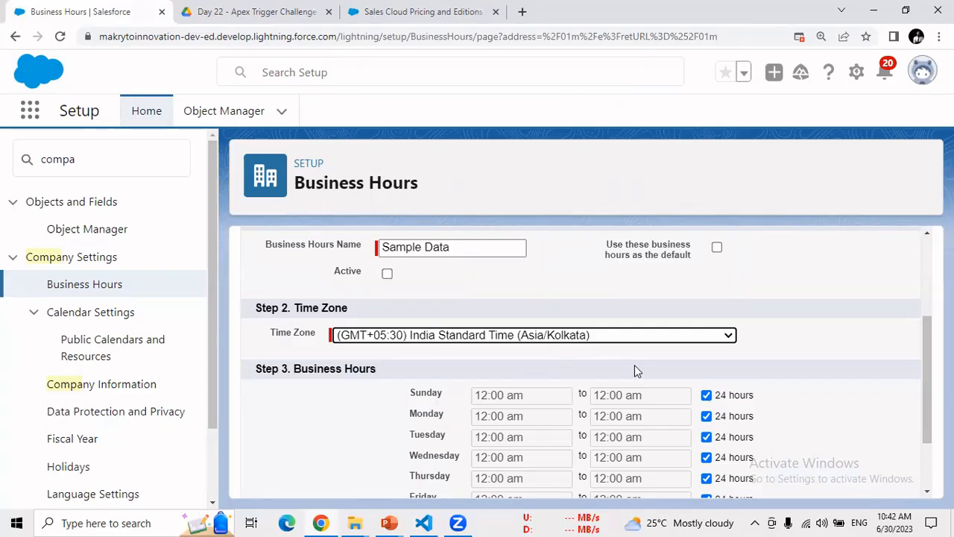
# - Turn off 24 hours for Sunday and set Sunday's opening time to 10:00 am
pyautogui.moveTo(927, 385); pyautogui.dragTo(930, 423)
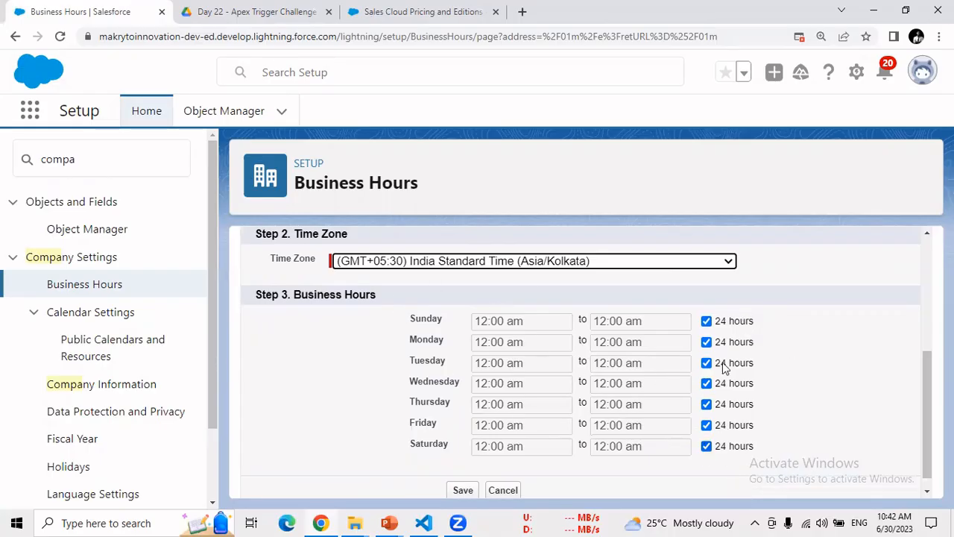
pyautogui.click(706, 321)
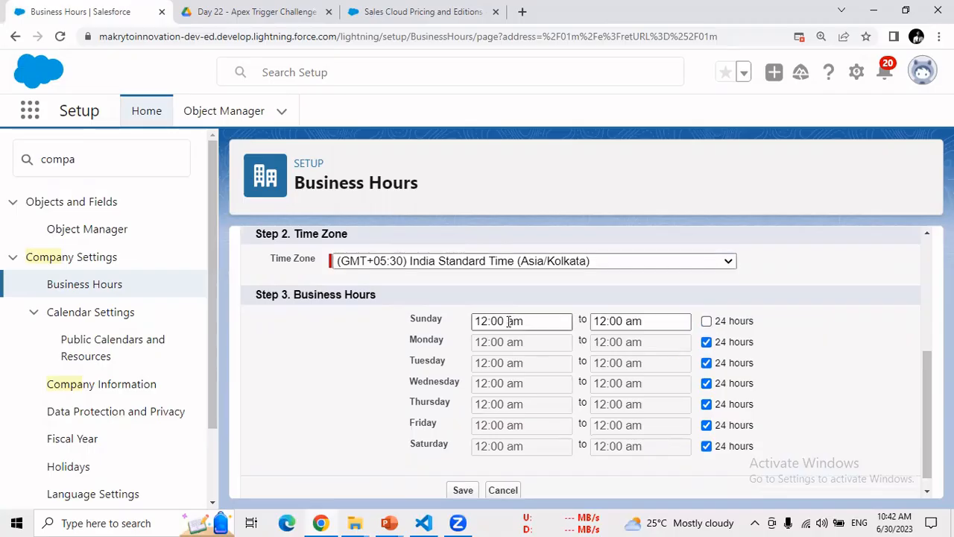
pyautogui.click(487, 320)
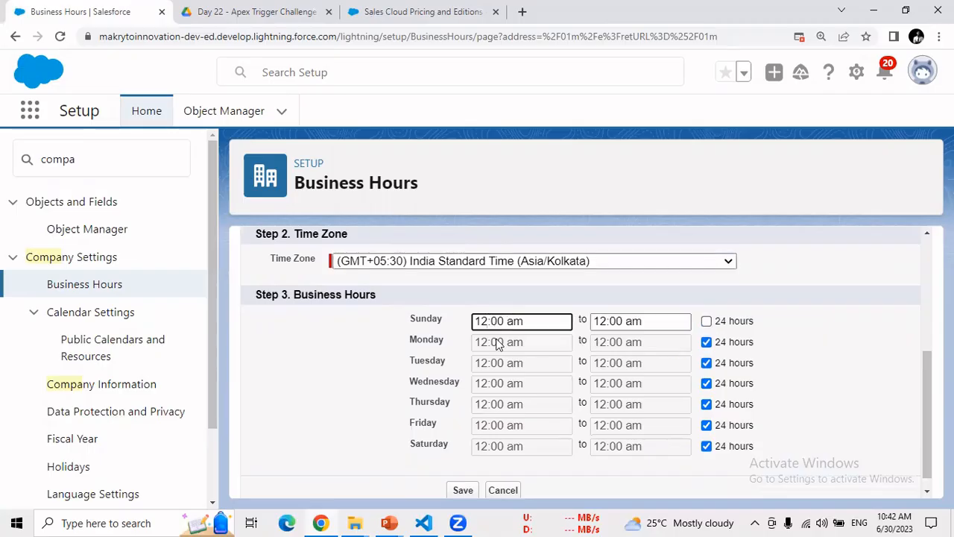
pyautogui.press('BackSpace')
pyautogui.write('0')
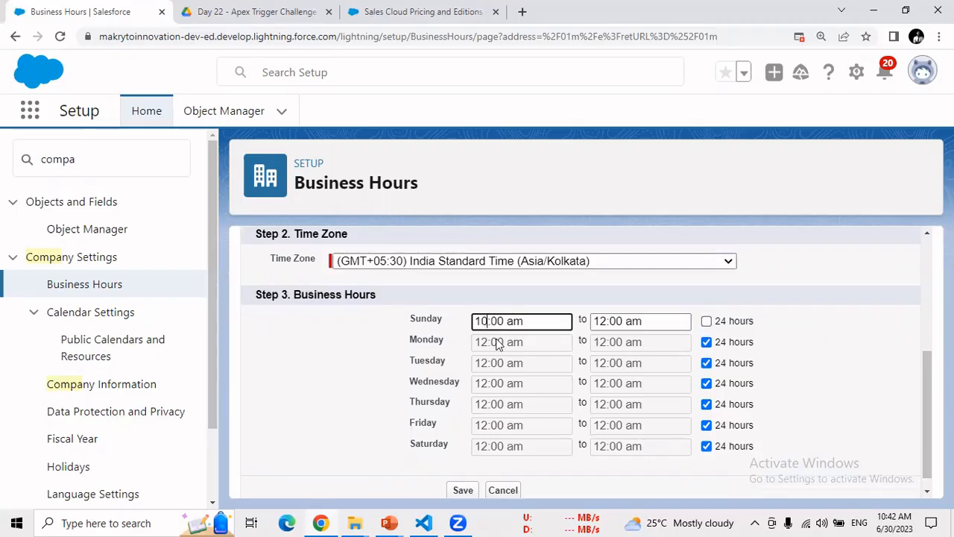
# - Set Sunday's closing time to 08:00 pm and save the Sample Data business hours
pyautogui.doubleClick(604, 323)
pyautogui.write('08:00 ')
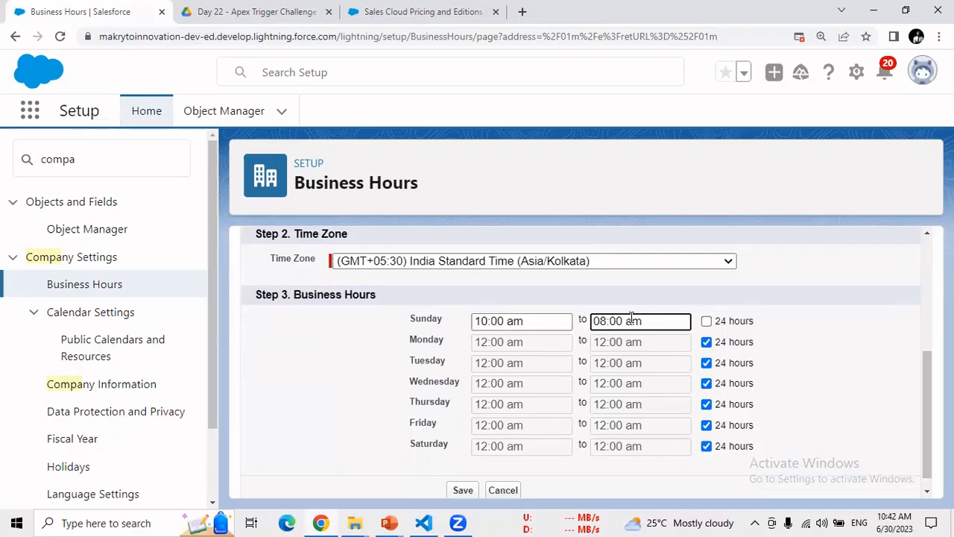
pyautogui.write('P')
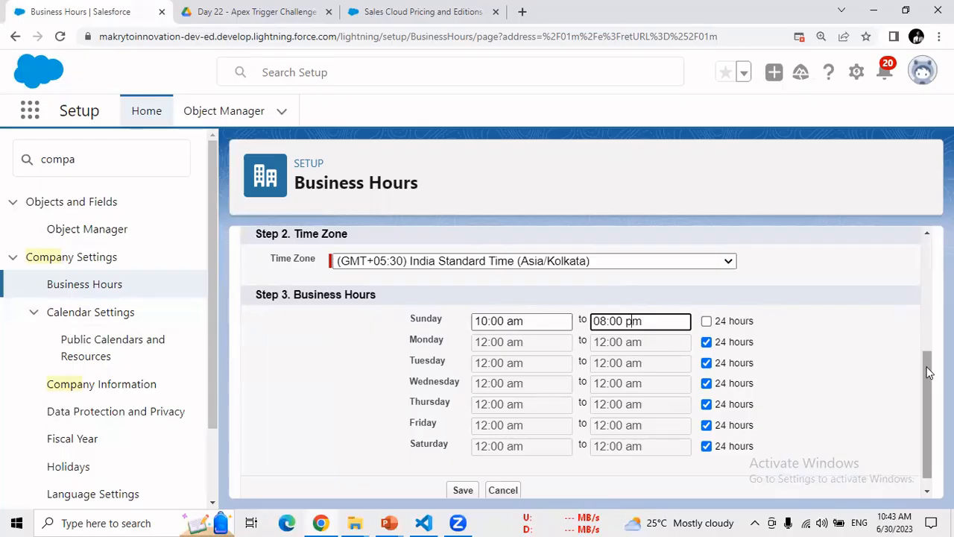
pyautogui.scroll(3, 928, 370)
pyautogui.scroll(-3, 925, 373)
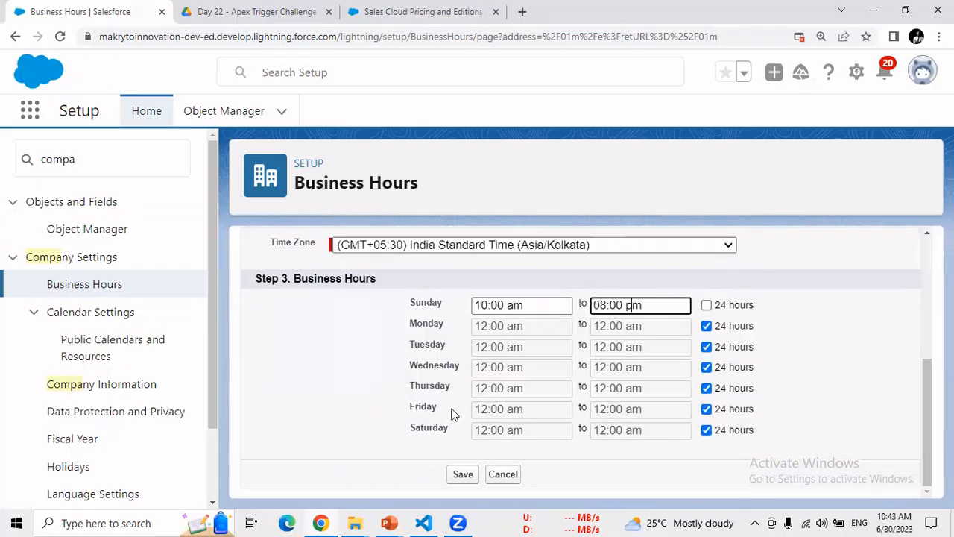
pyautogui.click(462, 475)
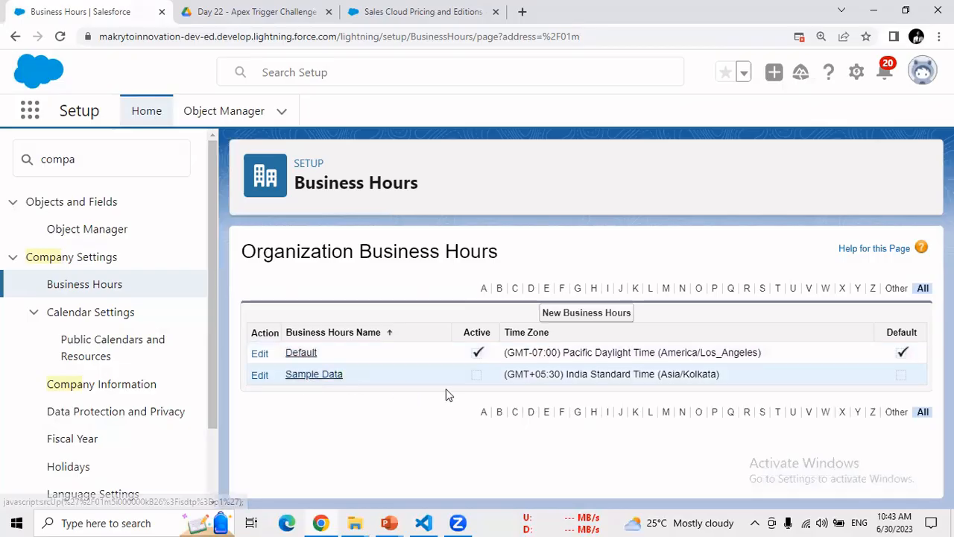
# - Reopen the Sample Data business hours, check the option for using them as the default, and save the record
pyautogui.click(261, 378)
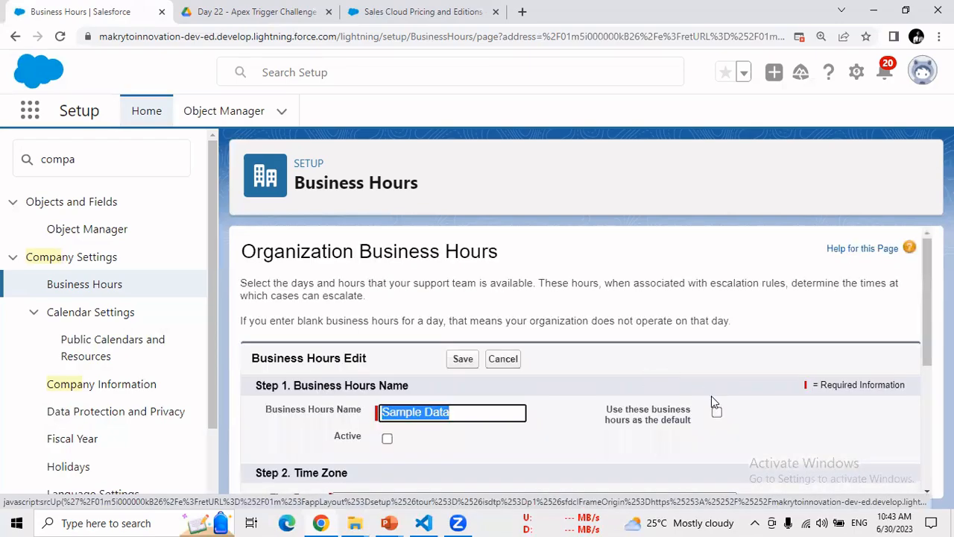
pyautogui.moveTo(608, 410); pyautogui.dragTo(703, 419)
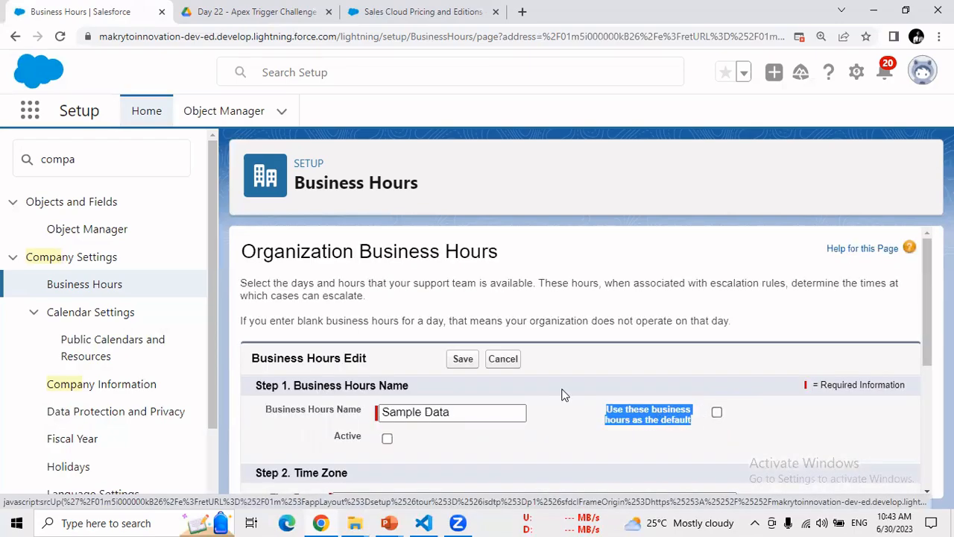
pyautogui.click(463, 361)
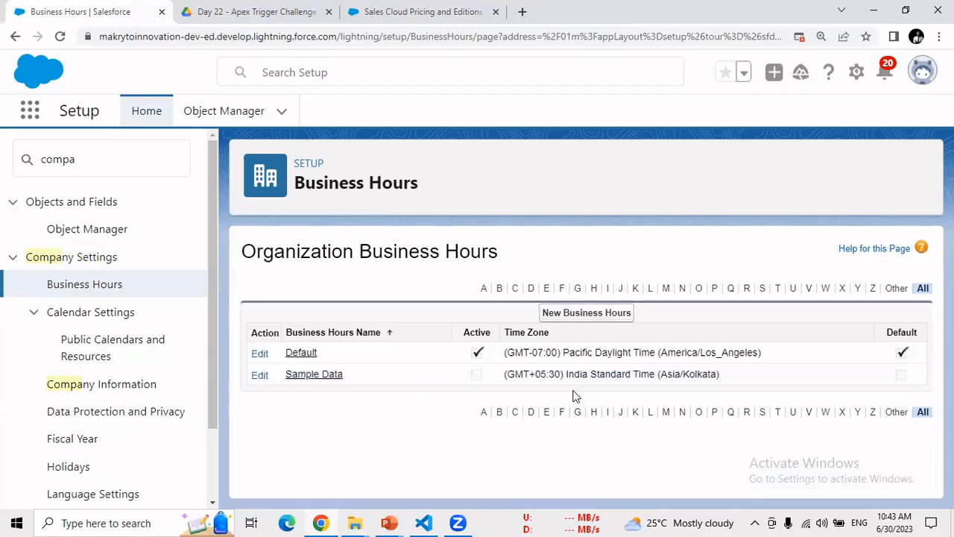
# - Start a new holiday in the Holidays setup and name it Sunday
pyautogui.click(68, 467)
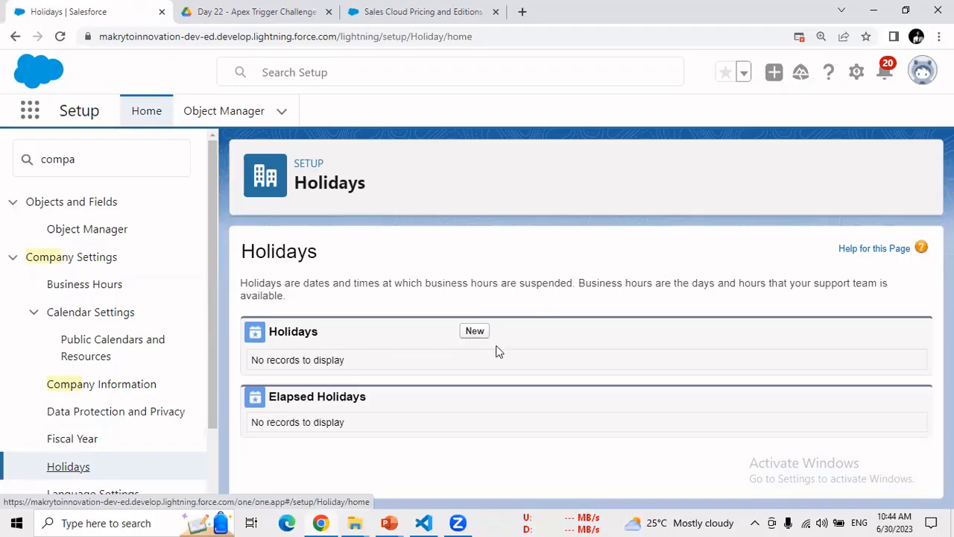
pyautogui.click(474, 333)
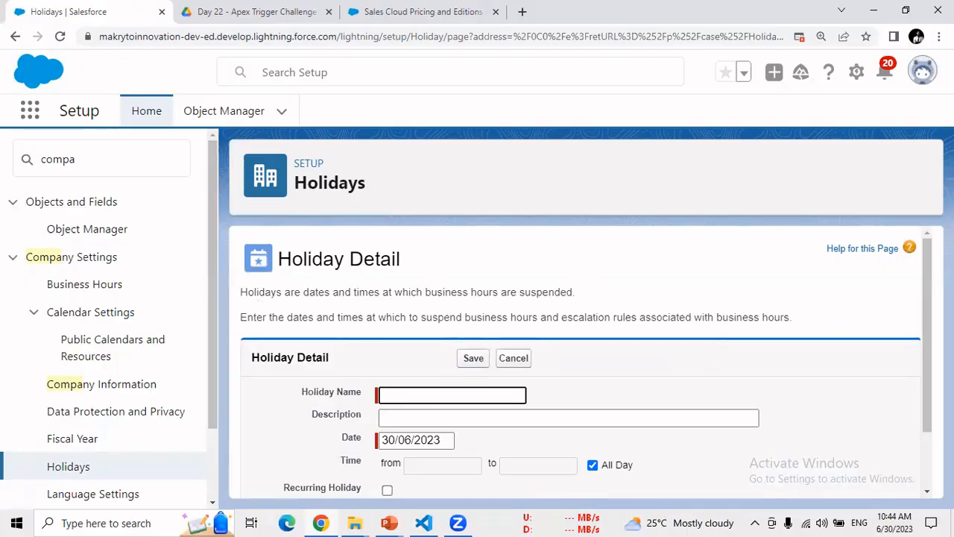
pyautogui.moveTo(922, 299); pyautogui.dragTo(923, 385)
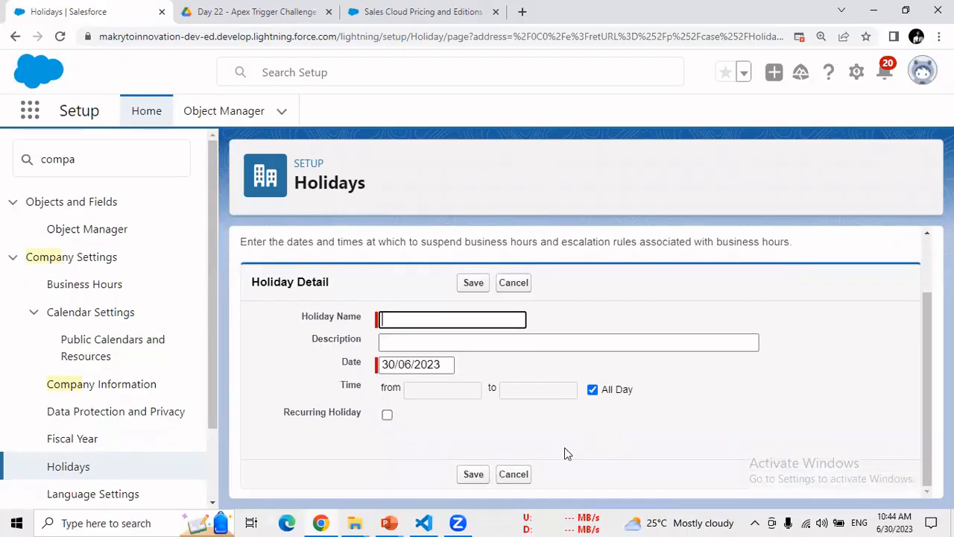
pyautogui.click(411, 319)
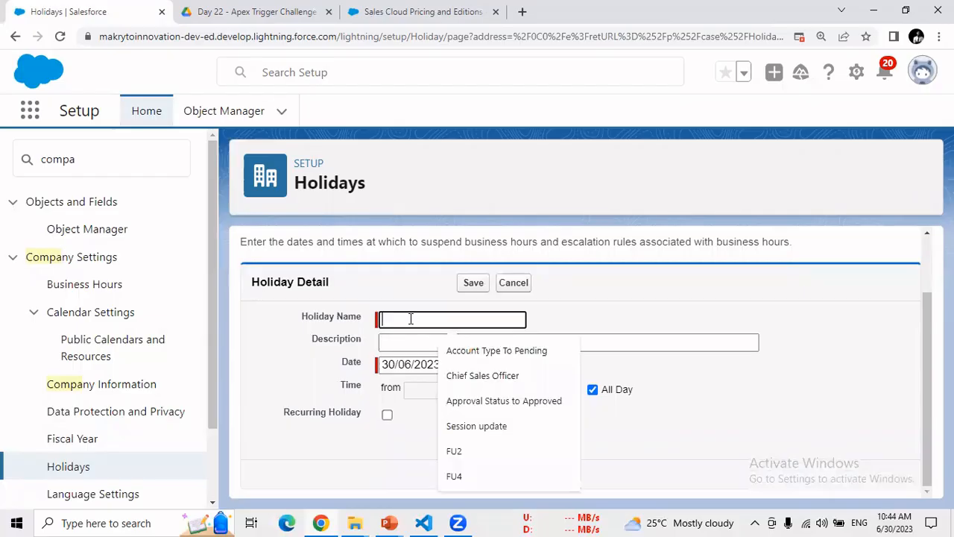
pyautogui.write('Sunday')
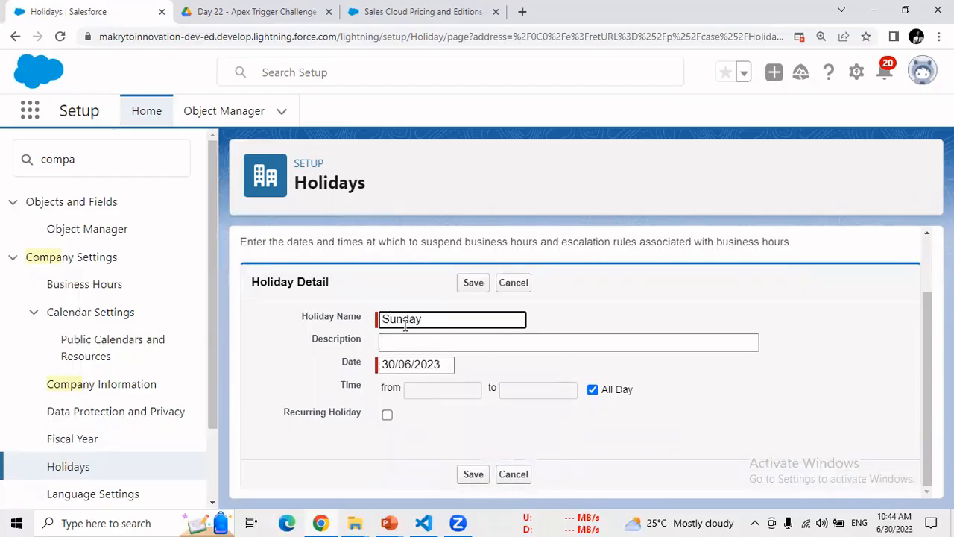
# - Reselect 30/06/2023 as the holiday date, check the time range choices with All Day off, and restore All Day
pyautogui.click(438, 364)
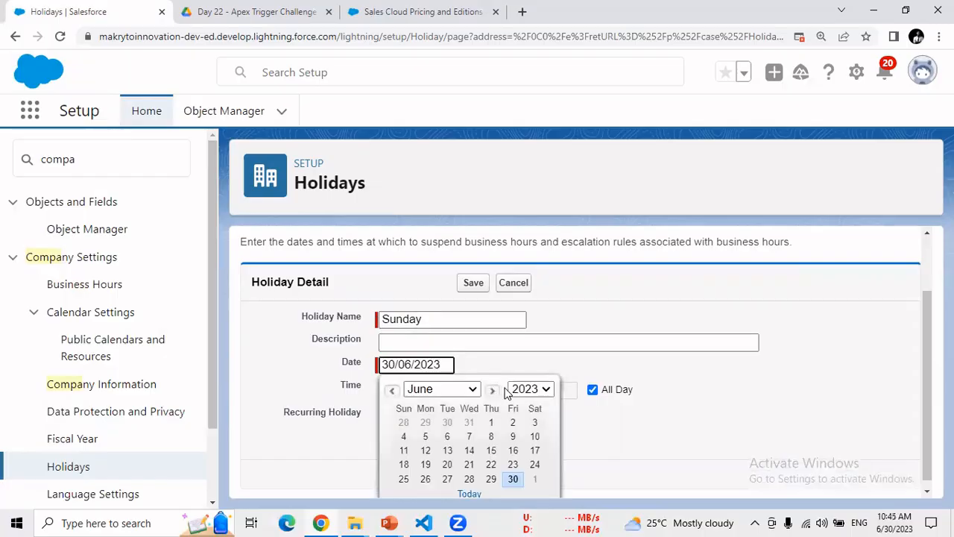
pyautogui.click(514, 482)
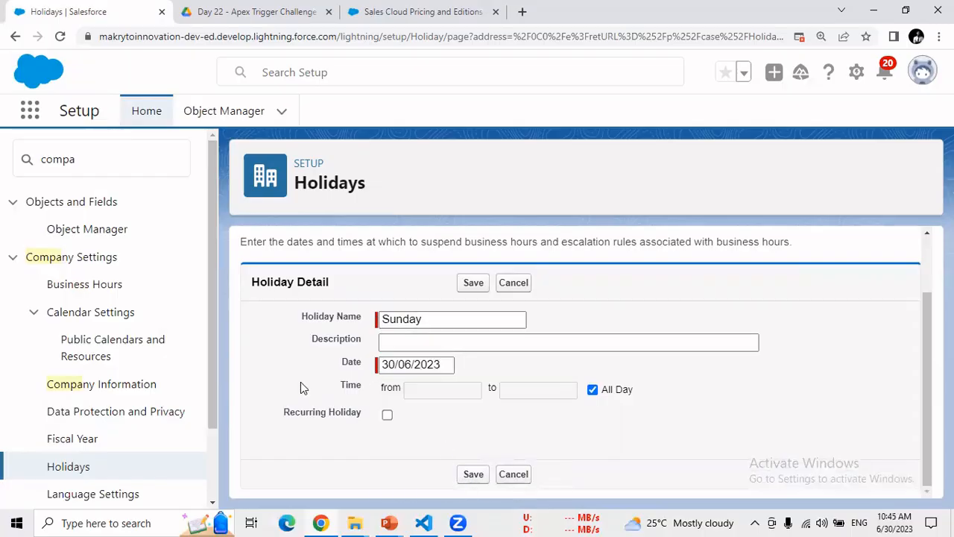
pyautogui.click(593, 389)
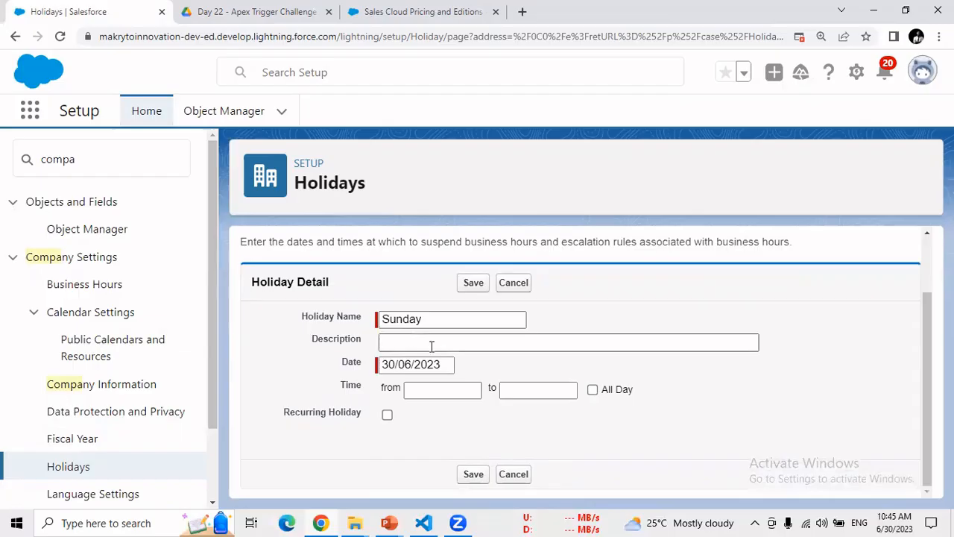
pyautogui.click(418, 394)
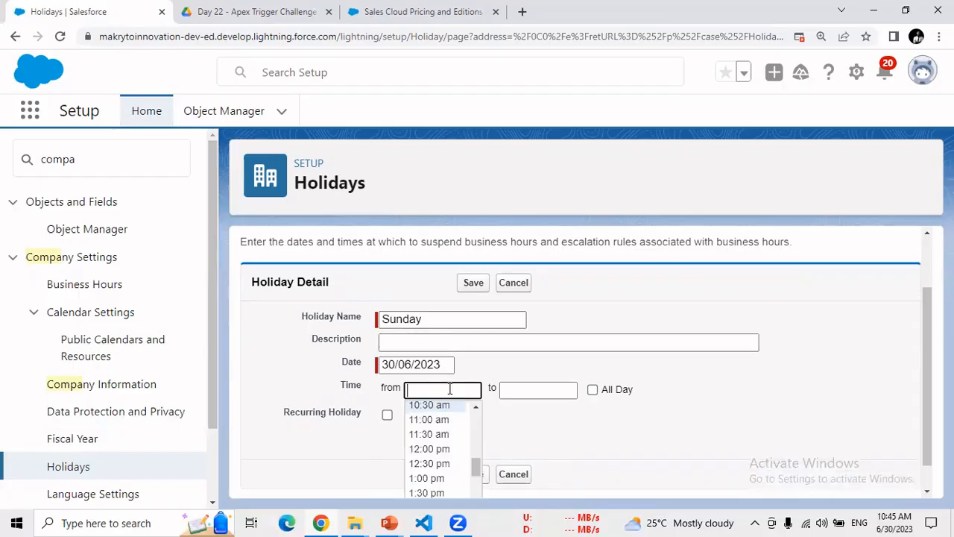
pyautogui.click(524, 389)
pyautogui.click(438, 389)
pyautogui.click(535, 388)
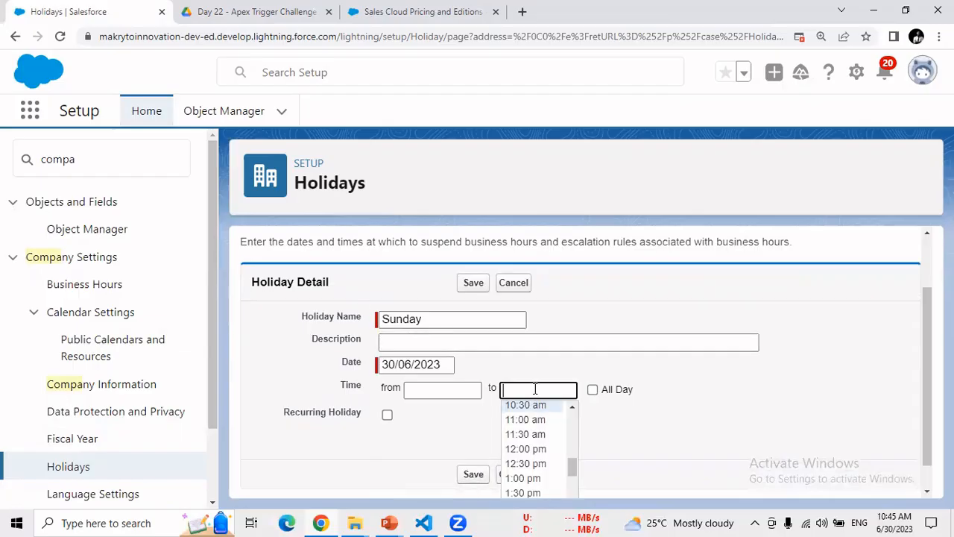
pyautogui.click(593, 390)
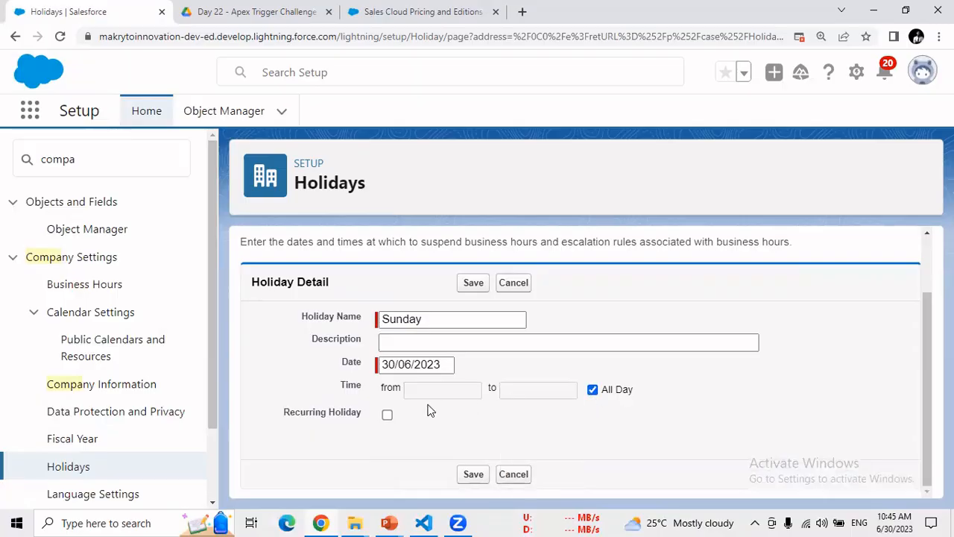
# - Set the Sunday holiday's date to 02/07/2023
pyautogui.click(427, 366)
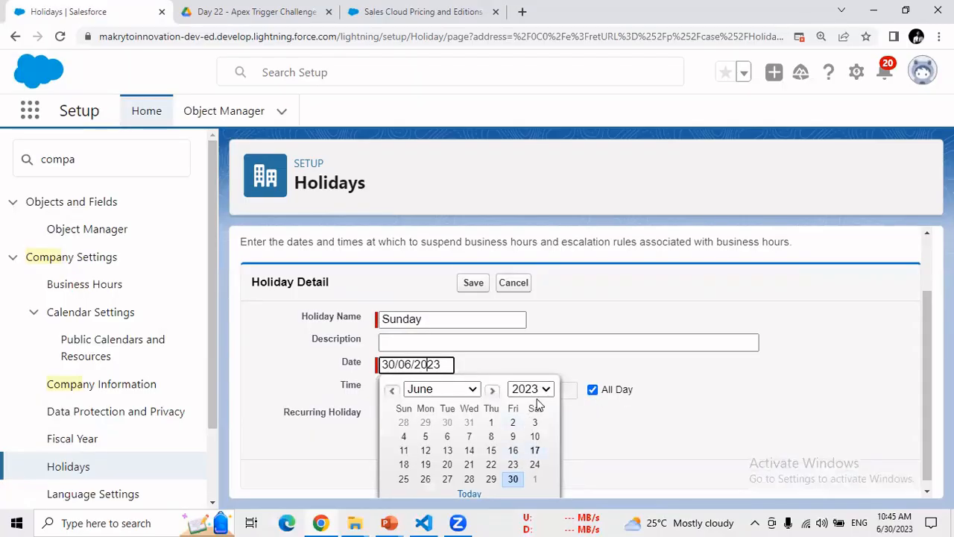
pyautogui.click(469, 389)
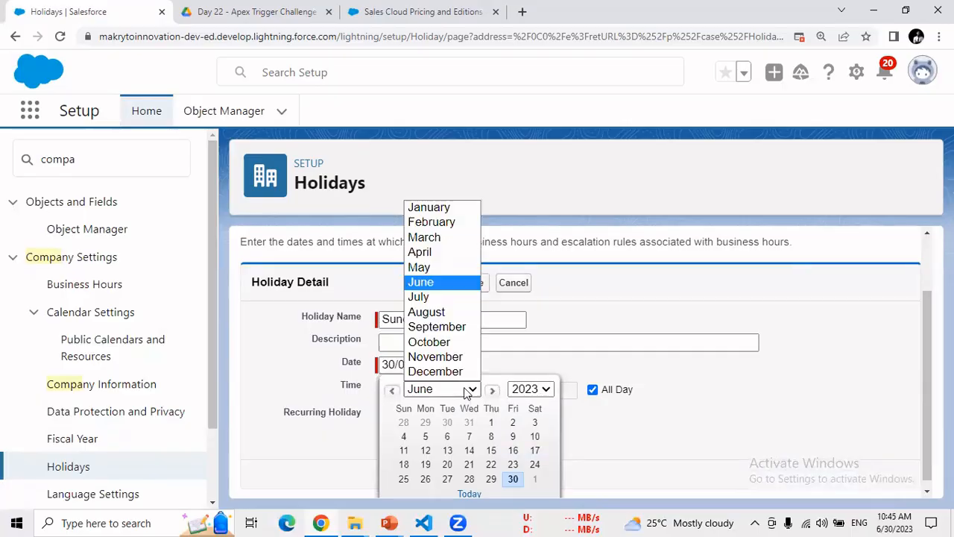
pyautogui.click(444, 299)
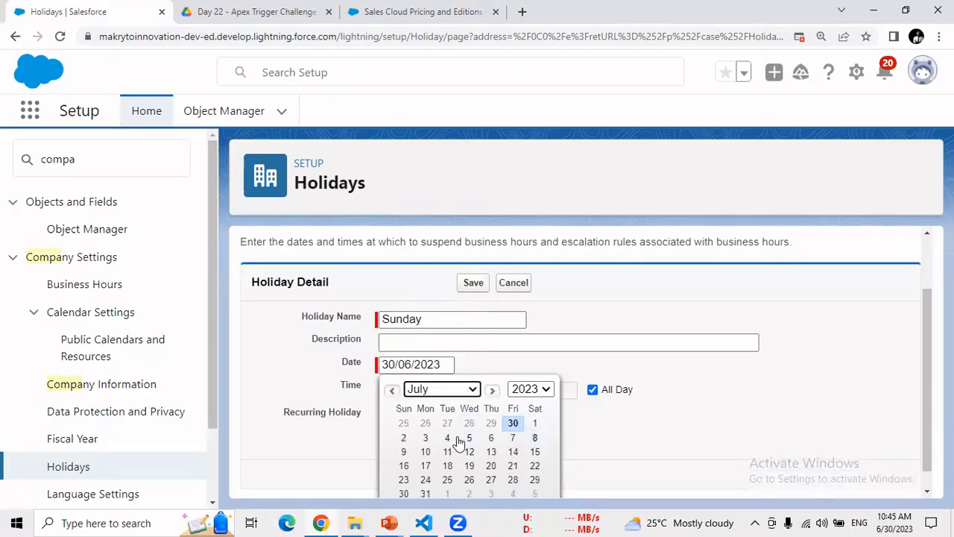
pyautogui.click(405, 439)
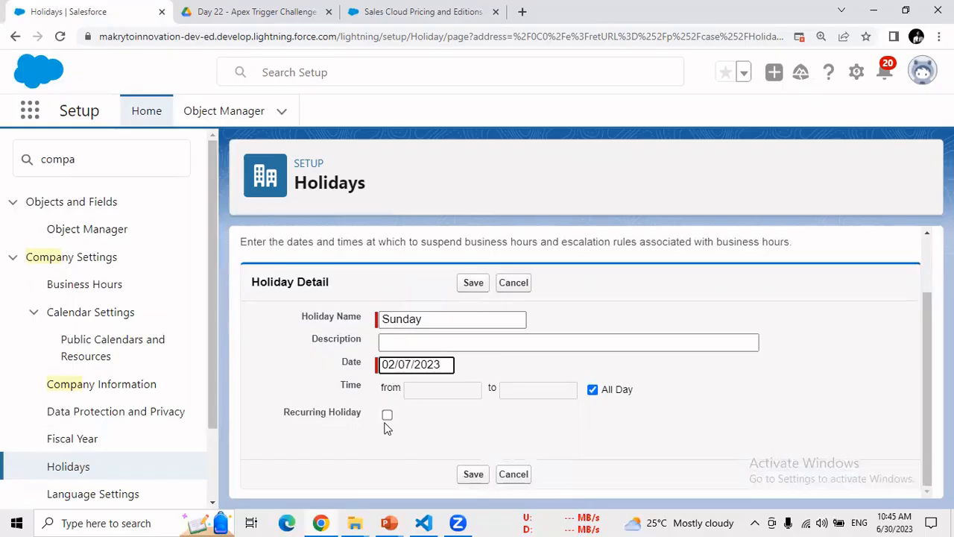
# - Make the Sunday holiday recurring, with a monthly frequency on the 1st Sunday of every 1 month
pyautogui.moveTo(288, 420); pyautogui.dragTo(358, 426)
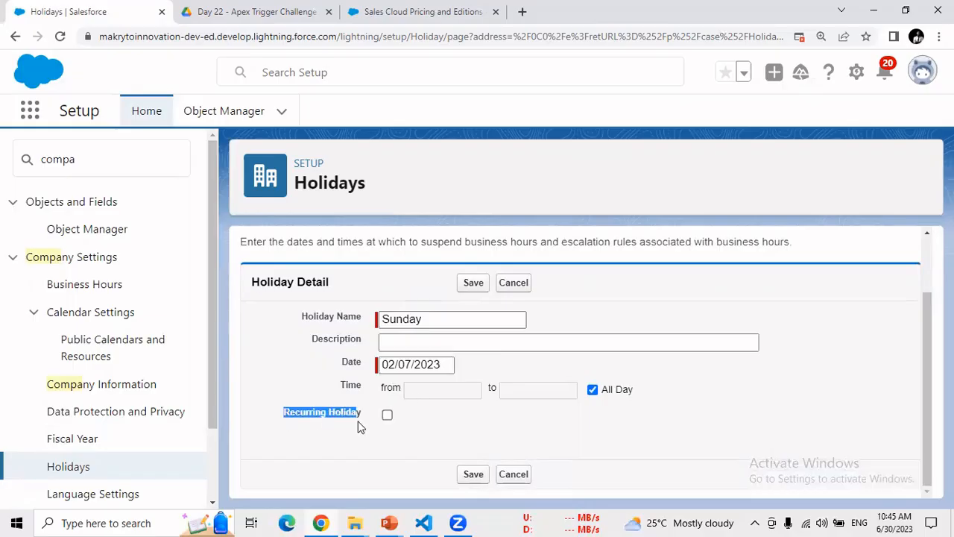
pyautogui.click(389, 419)
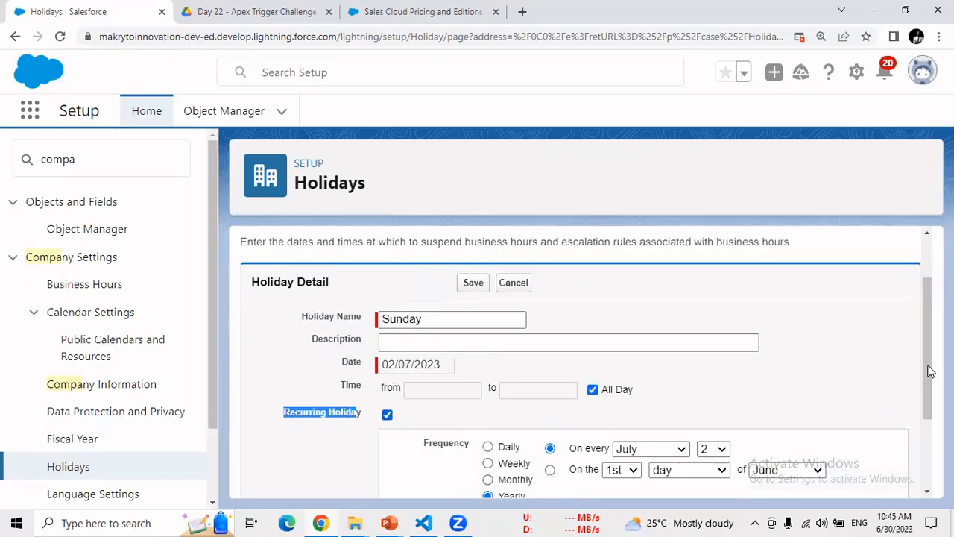
pyautogui.moveTo(928, 371); pyautogui.dragTo(928, 407)
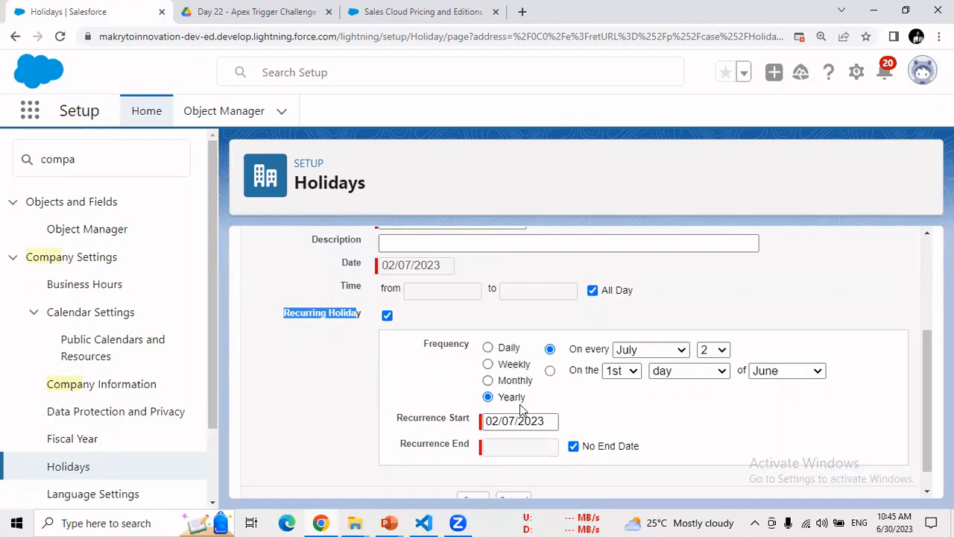
pyautogui.click(489, 382)
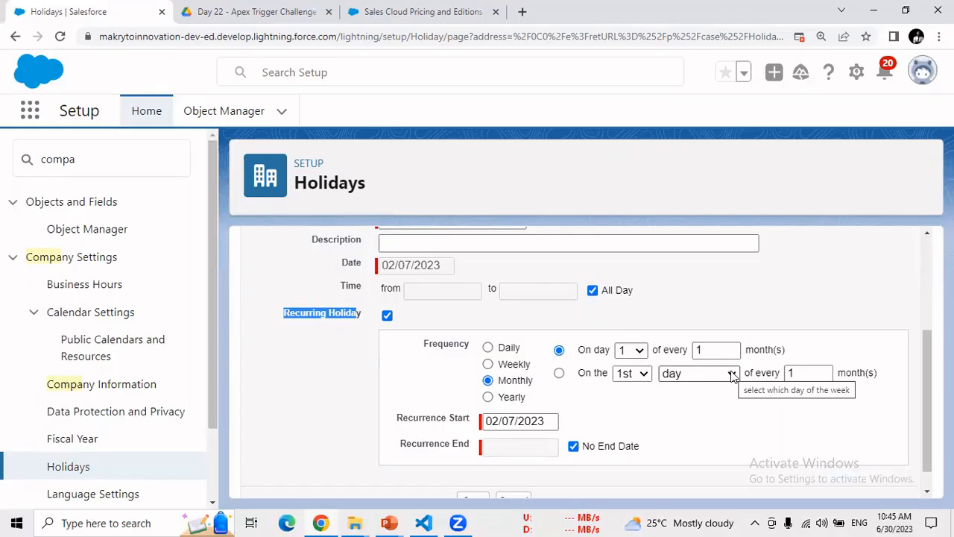
pyautogui.click(559, 374)
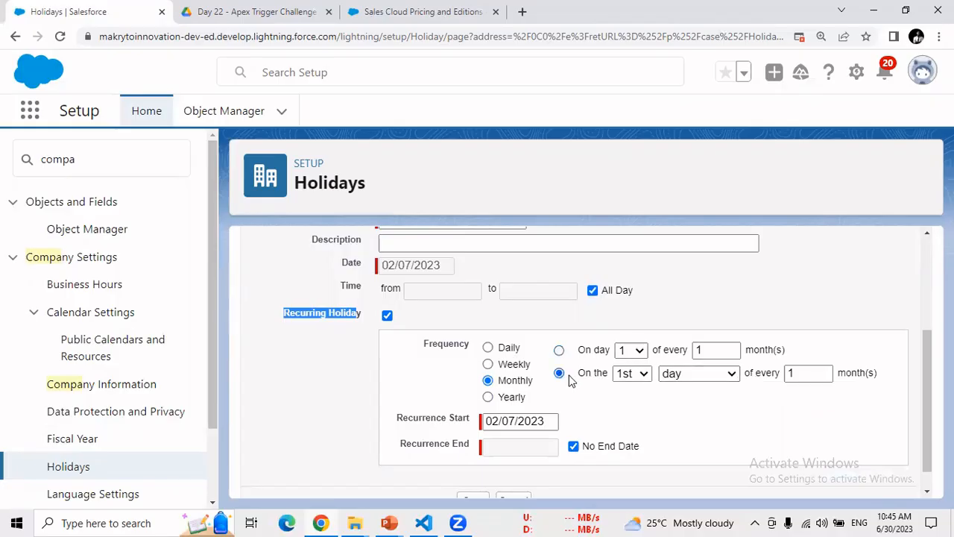
pyautogui.click(640, 376)
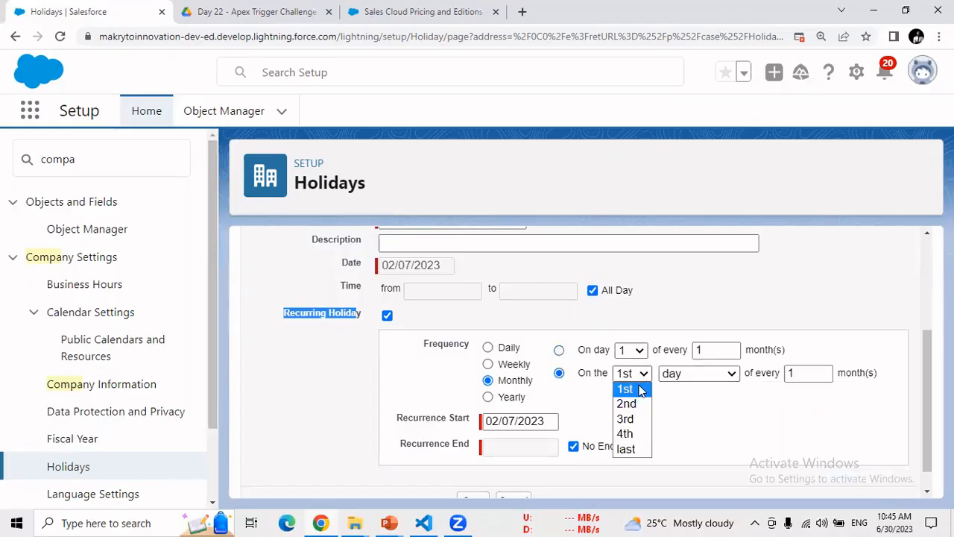
pyautogui.click(626, 388)
pyautogui.click(686, 375)
pyautogui.click(688, 404)
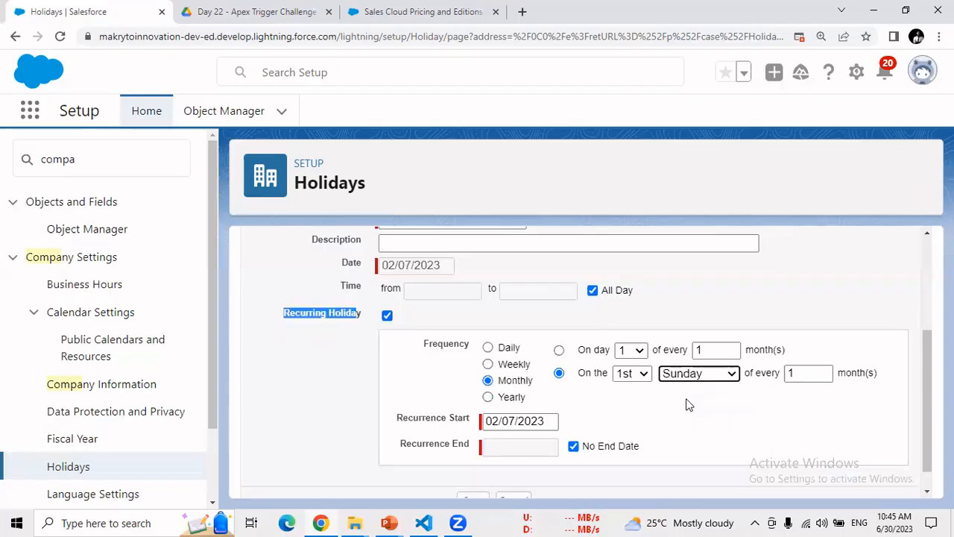
pyautogui.click(795, 372)
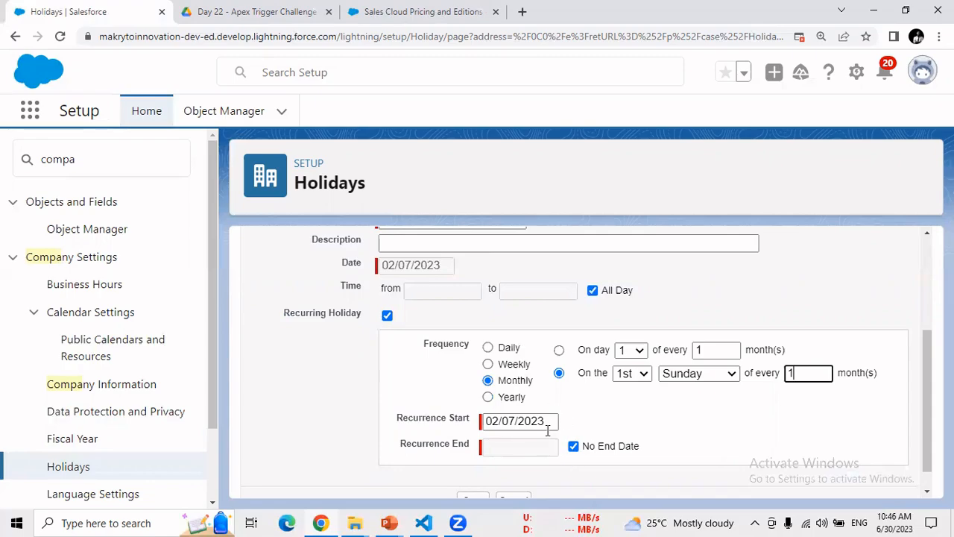
# - Turn off No End Date, set the Recurrence End to 16/06/2026, and save the Sunday holiday
pyautogui.click(510, 448)
pyautogui.click(574, 447)
pyautogui.click(499, 449)
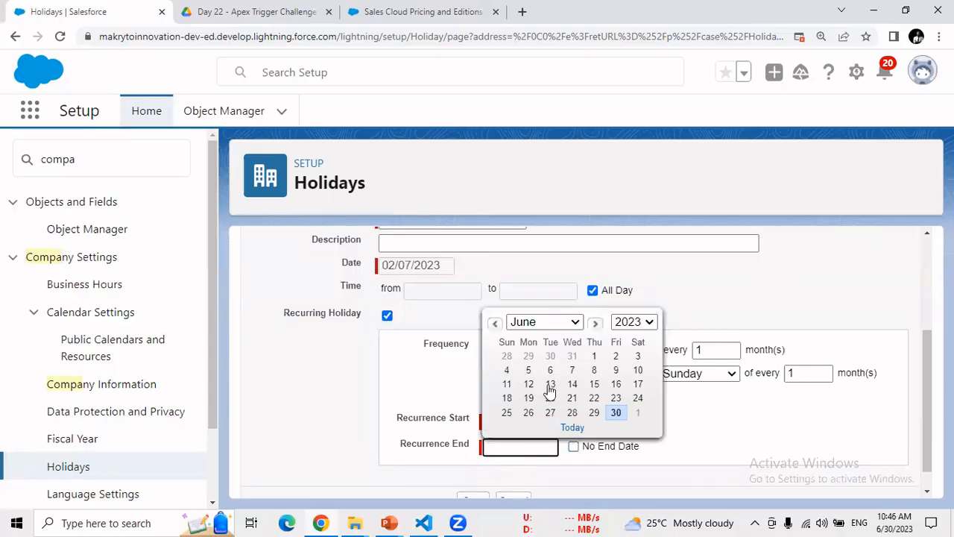
pyautogui.click(651, 323)
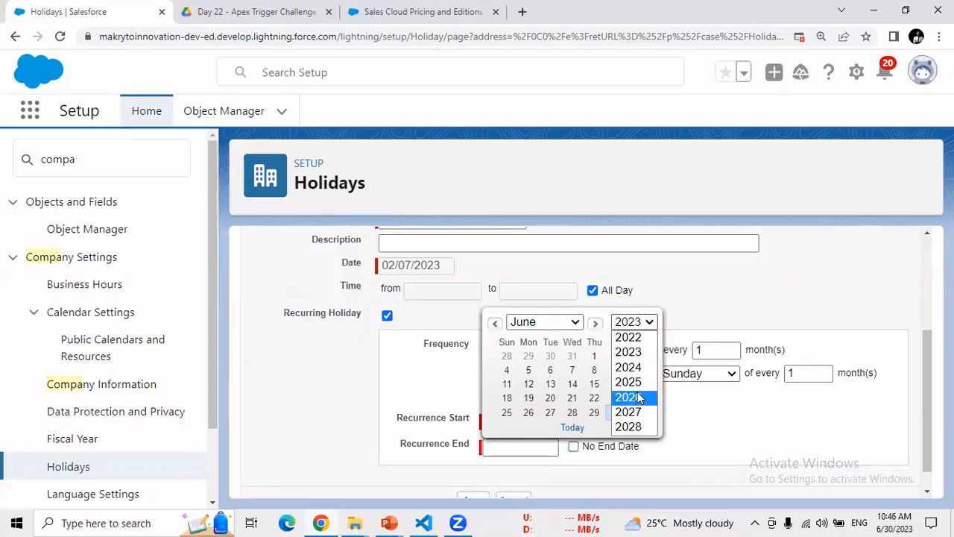
pyautogui.click(640, 398)
pyautogui.click(552, 384)
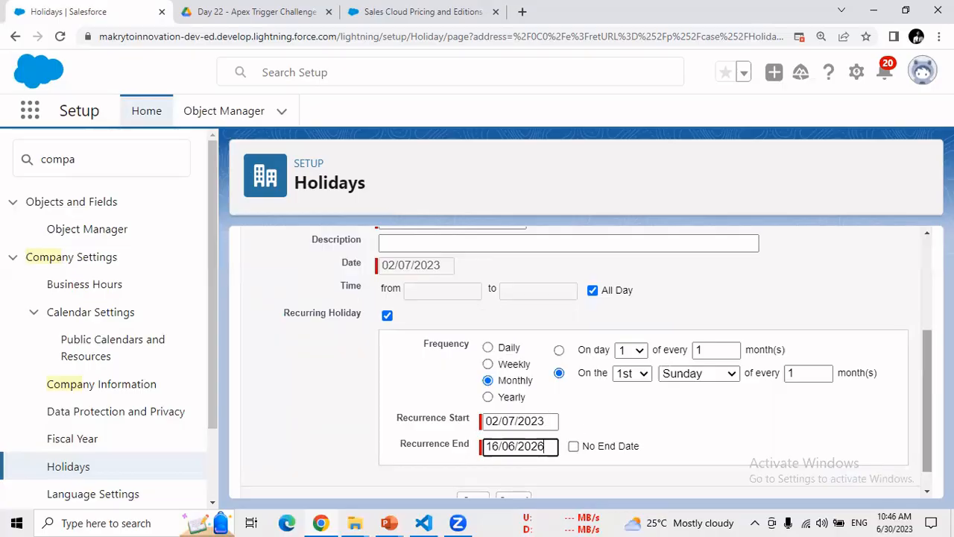
pyautogui.scroll(-2, 929, 388)
pyautogui.scroll(5, 586, 363)
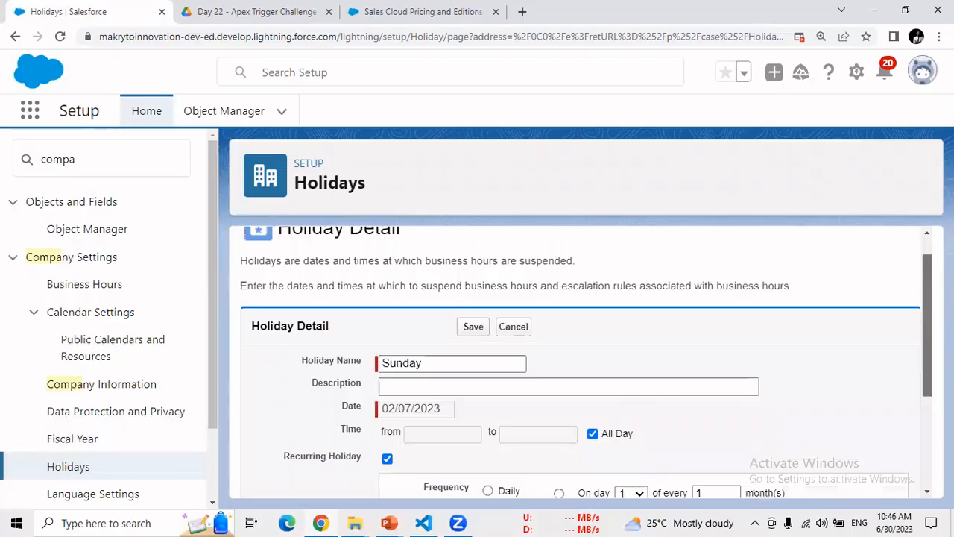
pyautogui.click(473, 328)
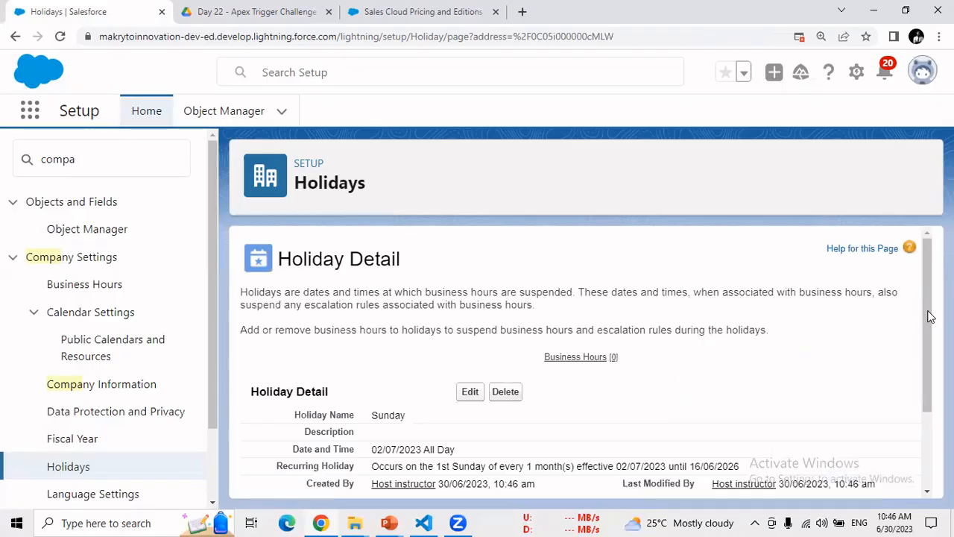
# - Review the saved Sunday holiday's recurrence details and its related Business Hours list
pyautogui.scroll(-2, 931, 317)
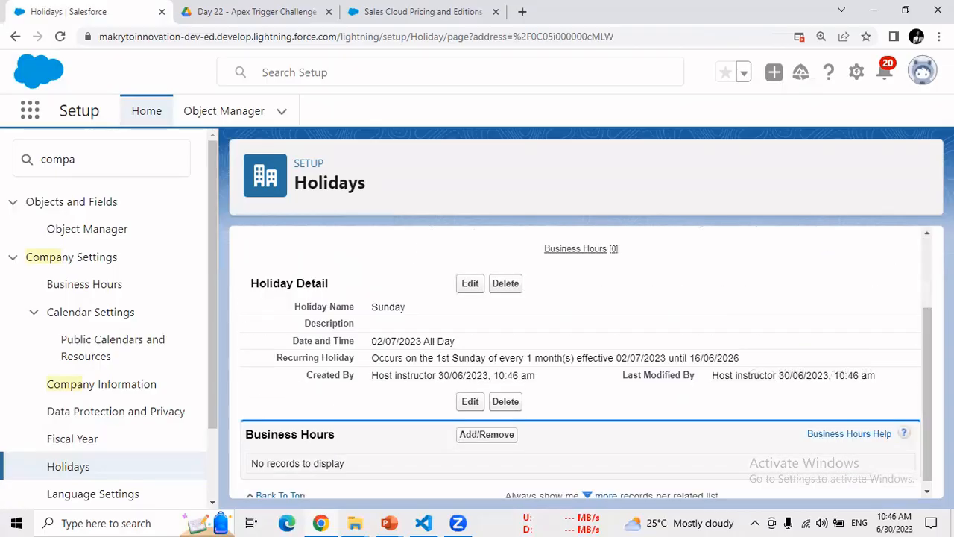
pyautogui.hotkey('alt', 'Tab')
pyautogui.hotkey('alt', 'Tab')
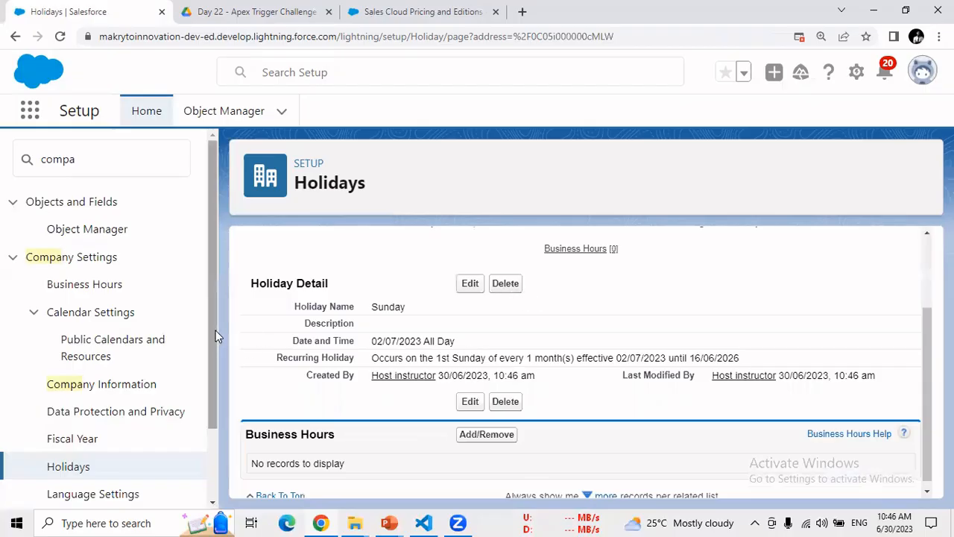
# - Go to the Language Settings setup page and examine the end-user and platform-only language preferences
pyautogui.moveTo(213, 335); pyautogui.dragTo(213, 390)
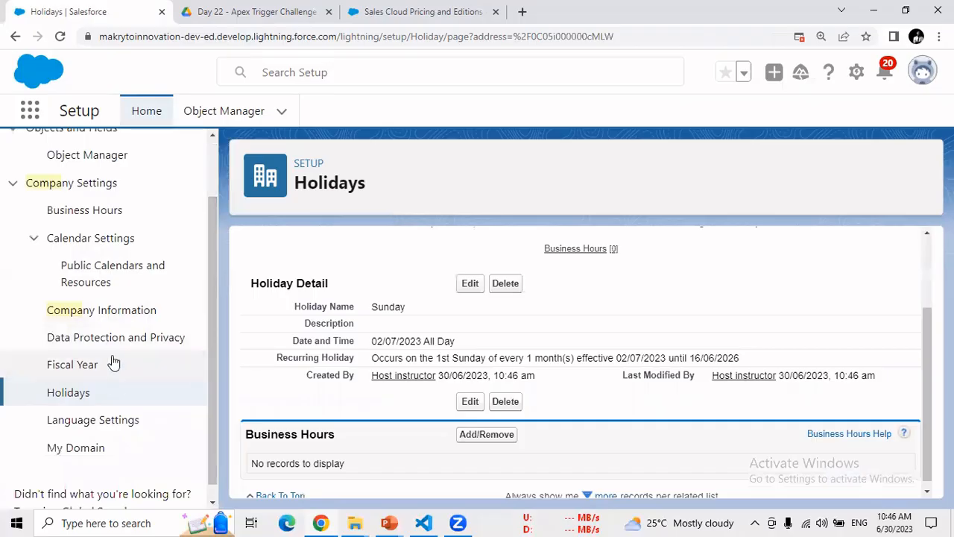
pyautogui.click(83, 423)
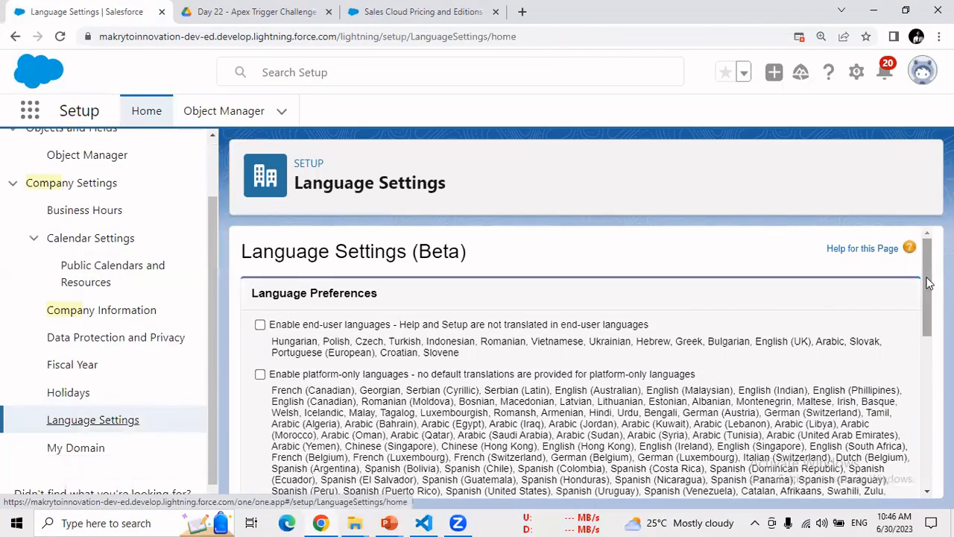
pyautogui.scroll(-2, 927, 275)
pyautogui.scroll(-2, 381, 272)
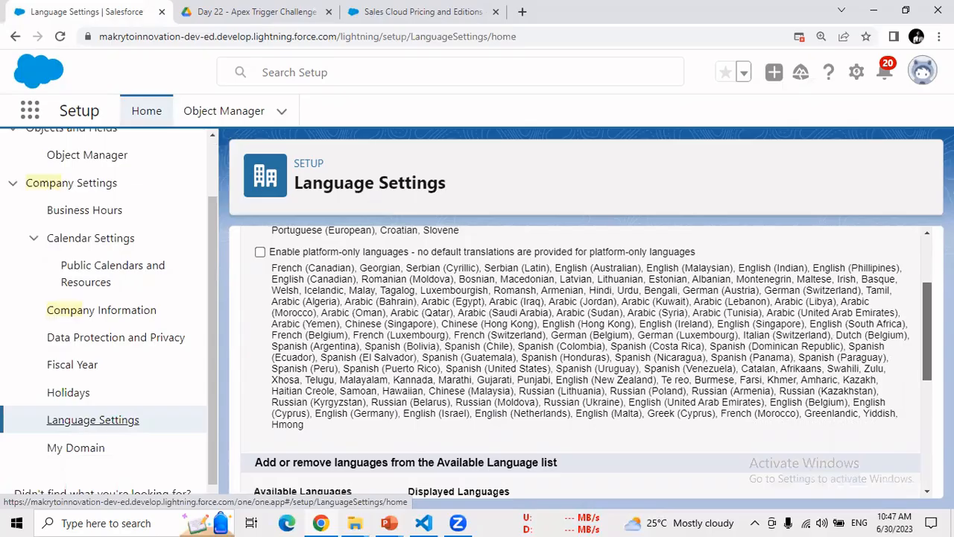
# - Examine the end-user and platform-only language options and the Displayed Languages list on the Language Settings page
pyautogui.scroll(2, 587, 361)
pyautogui.scroll(-3, 921, 422)
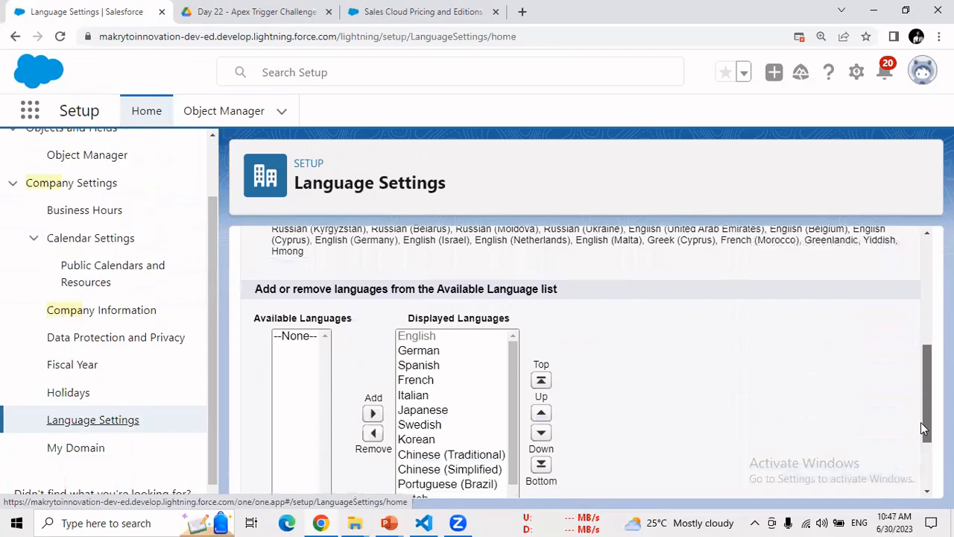
pyautogui.moveTo(921, 422); pyautogui.dragTo(921, 436)
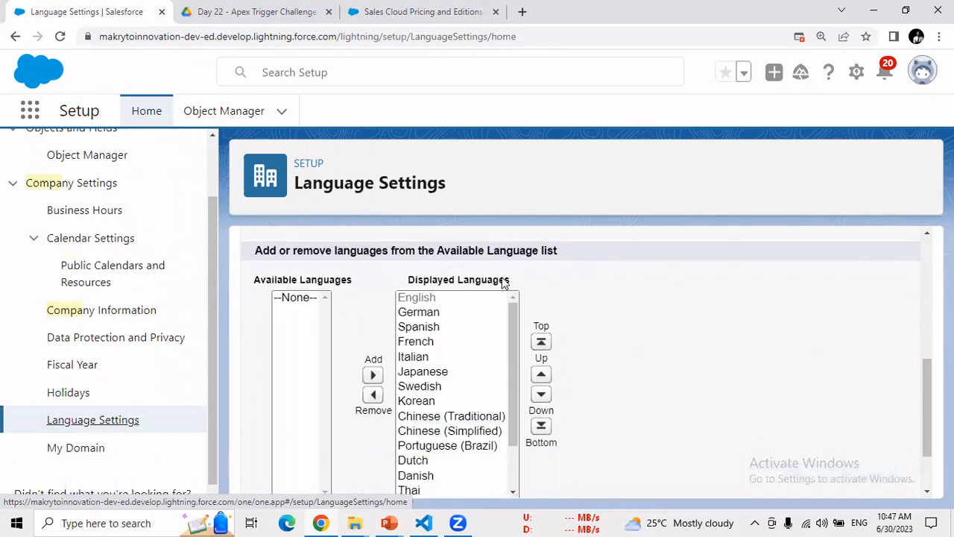
pyautogui.moveTo(927, 422)
pyautogui.mouseDown()
pyautogui.moveTo(927, 409)
pyautogui.moveTo(927, 440)
pyautogui.mouseUp()
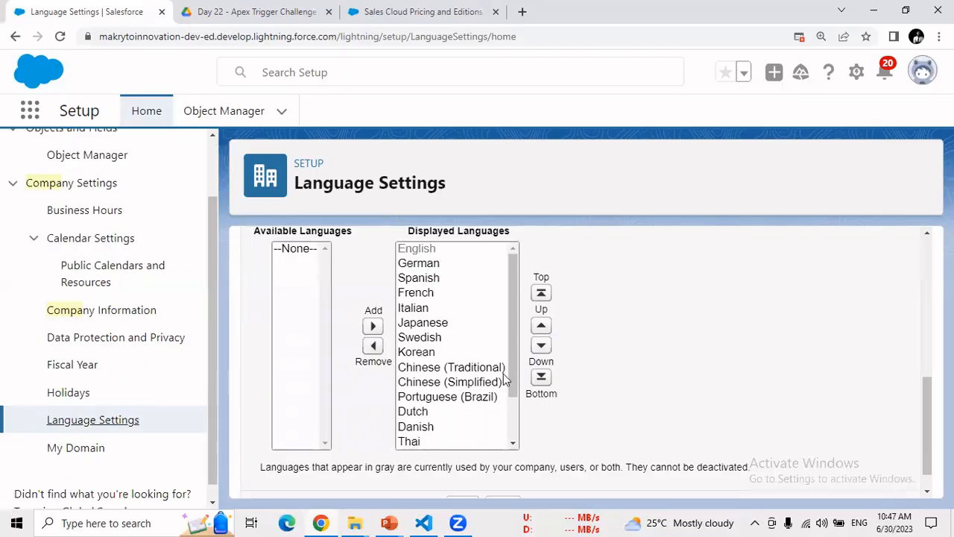
pyautogui.scroll(7, 929, 463)
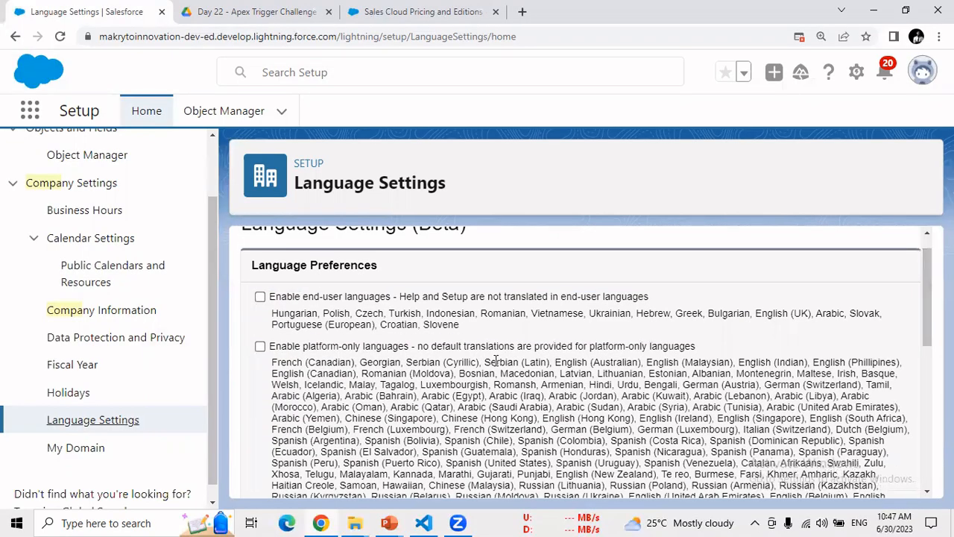
pyautogui.doubleClick(425, 363)
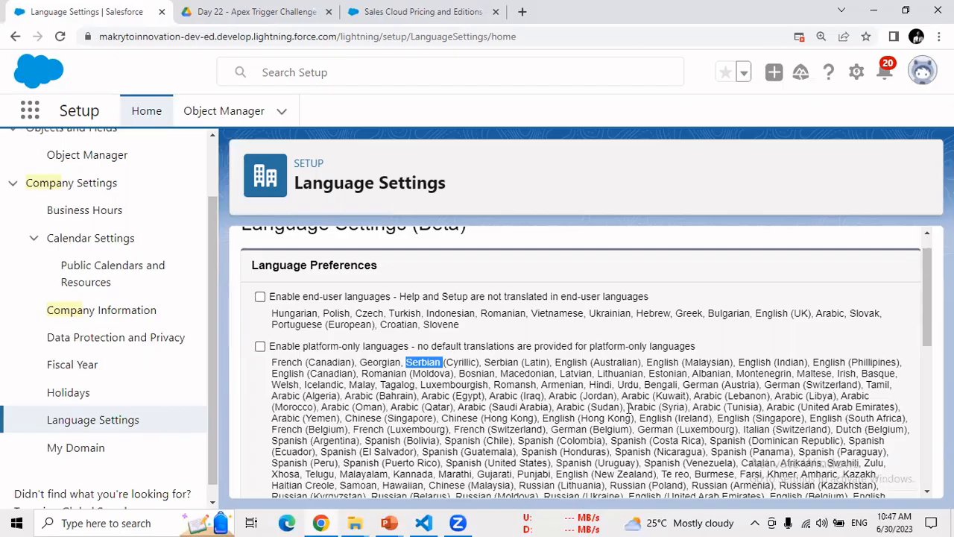
pyautogui.doubleClick(434, 364)
pyautogui.doubleClick(507, 364)
pyautogui.scroll(-1, 845, 337)
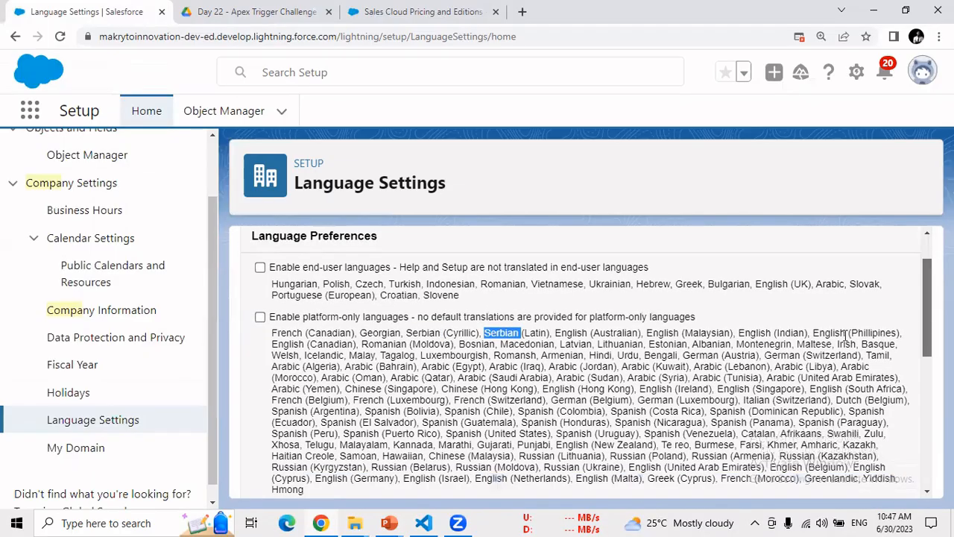
pyautogui.doubleClick(753, 333)
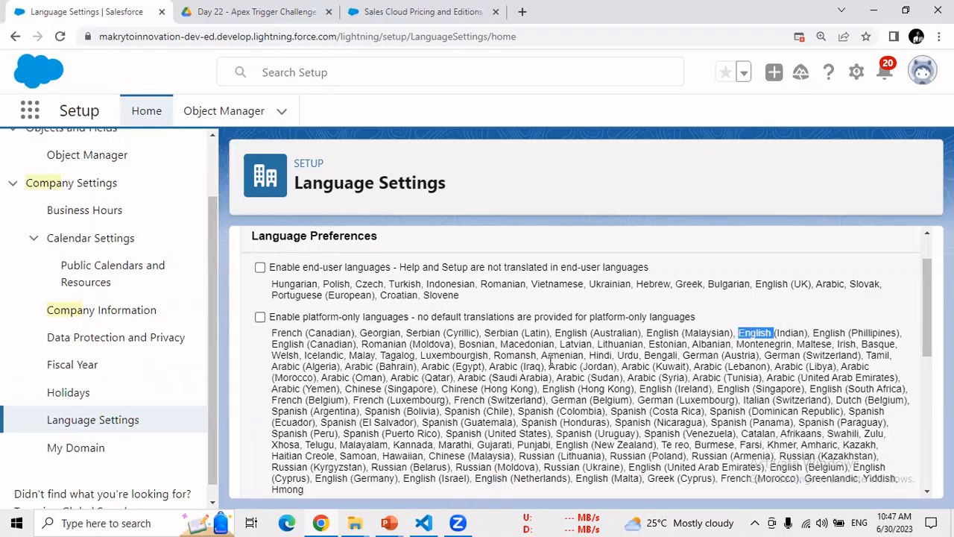
pyautogui.doubleClick(660, 356)
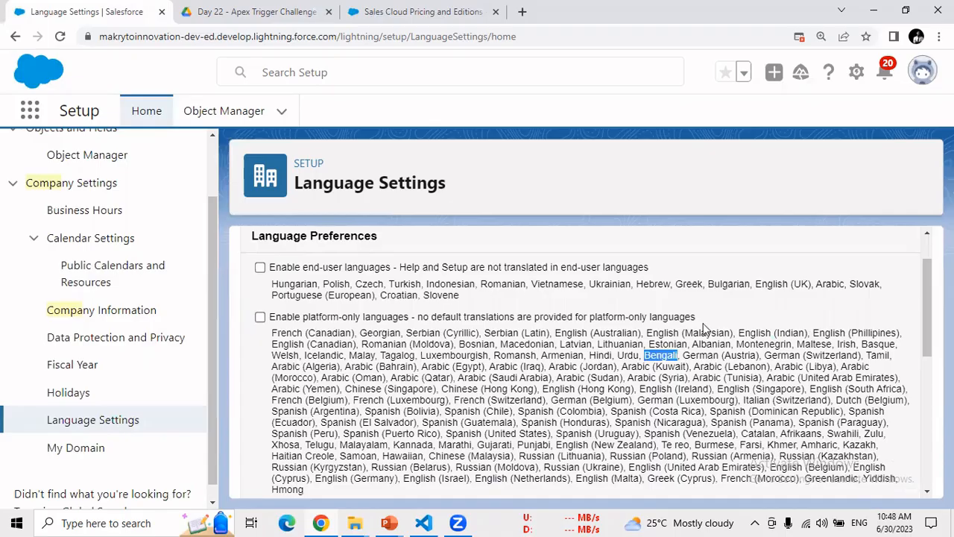
pyautogui.scroll(-3, 692, 377)
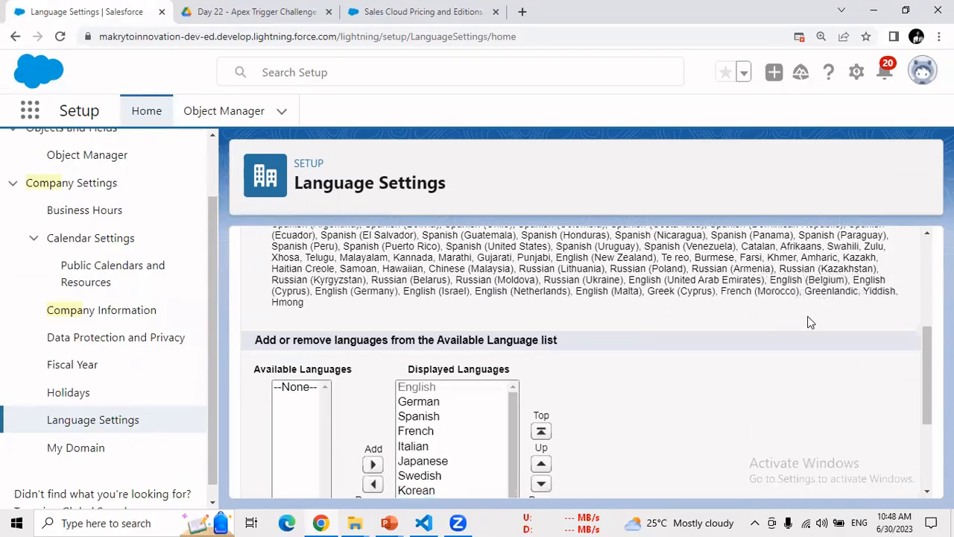
pyautogui.scroll(-2, 924, 369)
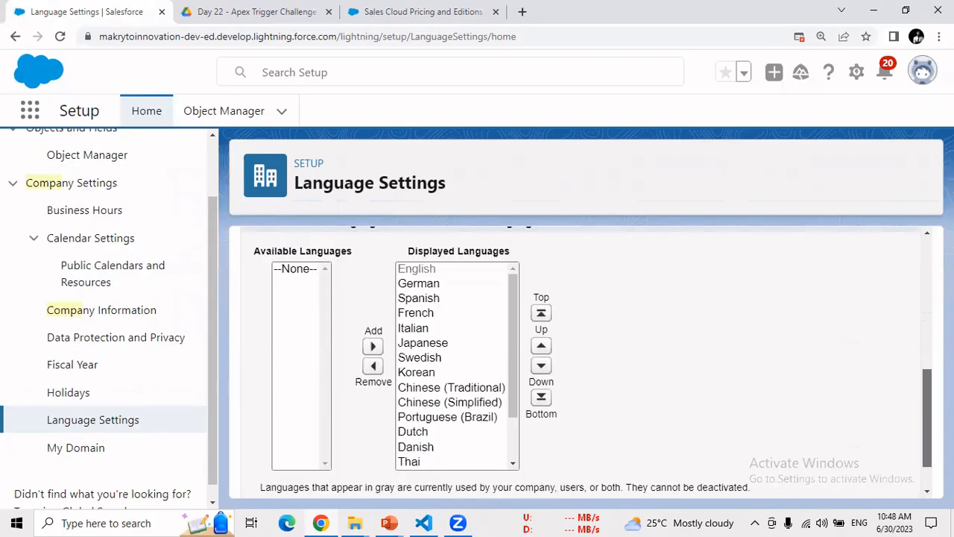
pyautogui.moveTo(927, 415); pyautogui.dragTo(927, 417)
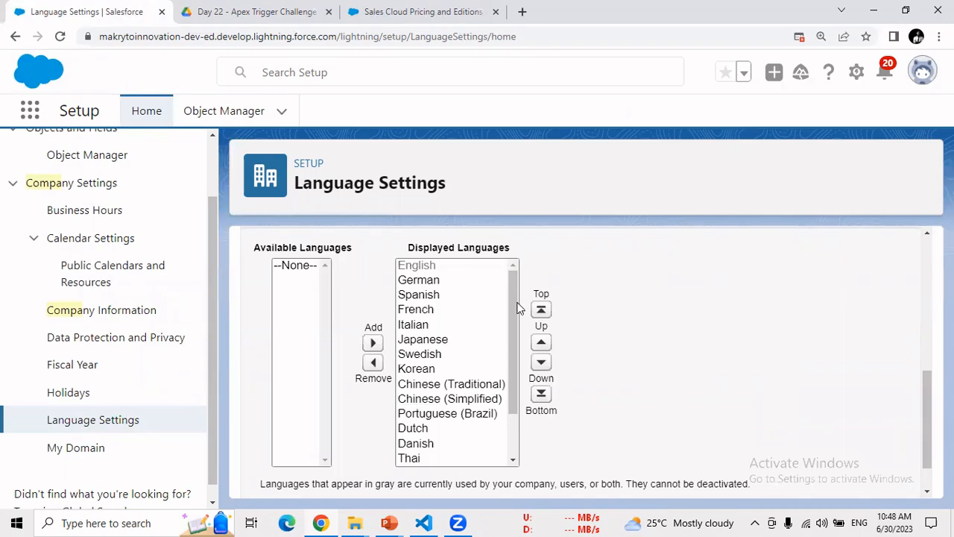
pyautogui.moveTo(520, 308)
pyautogui.mouseDown()
pyautogui.moveTo(513, 366)
pyautogui.moveTo(511, 292)
pyautogui.mouseUp()
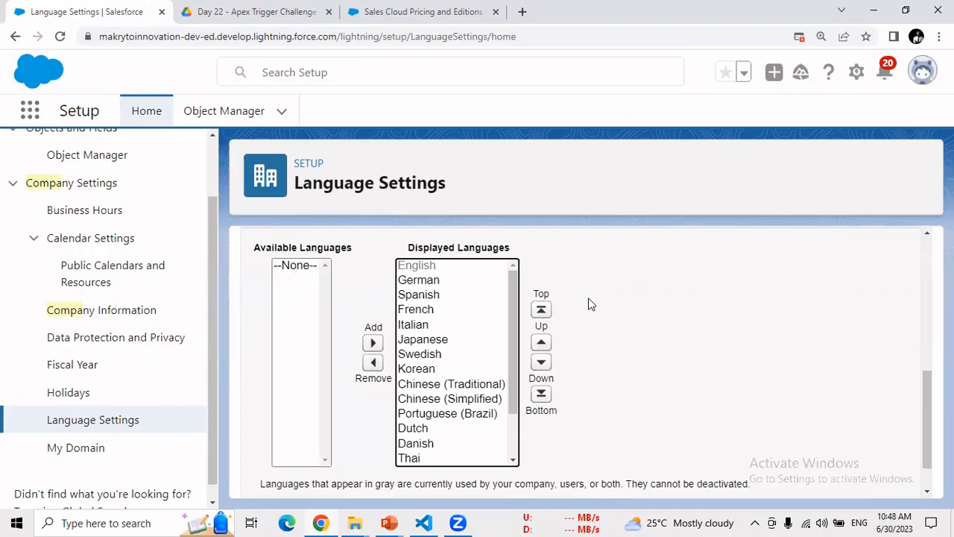
pyautogui.moveTo(927, 422); pyautogui.dragTo(925, 290)
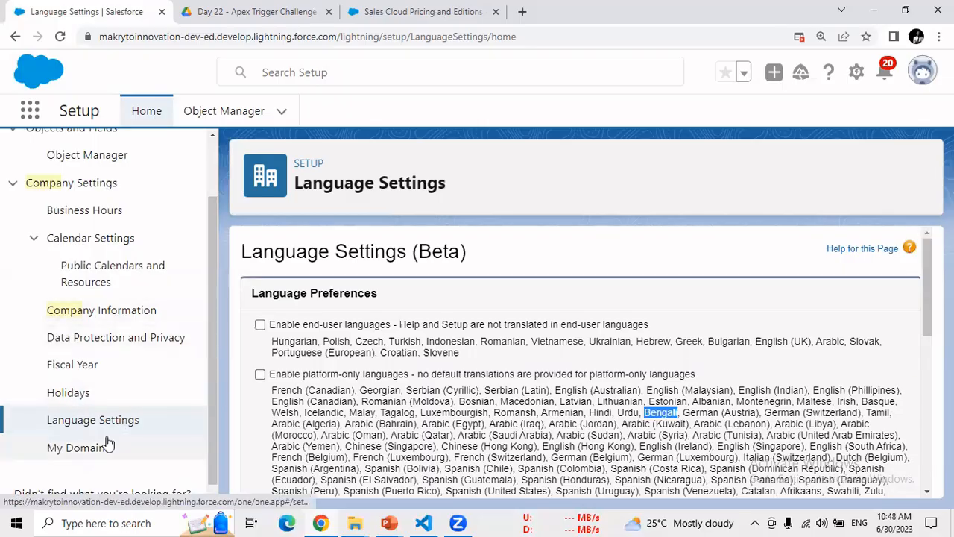
# - Open Data Protection and Privacy and read how the Individual object stores data protection and privacy preferences
pyautogui.click(140, 337)
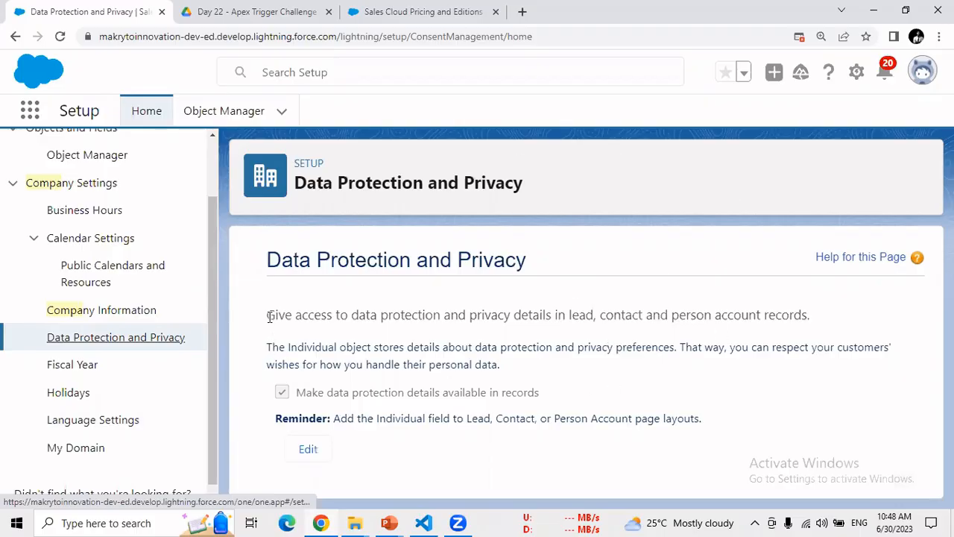
pyautogui.moveTo(269, 317); pyautogui.dragTo(815, 328)
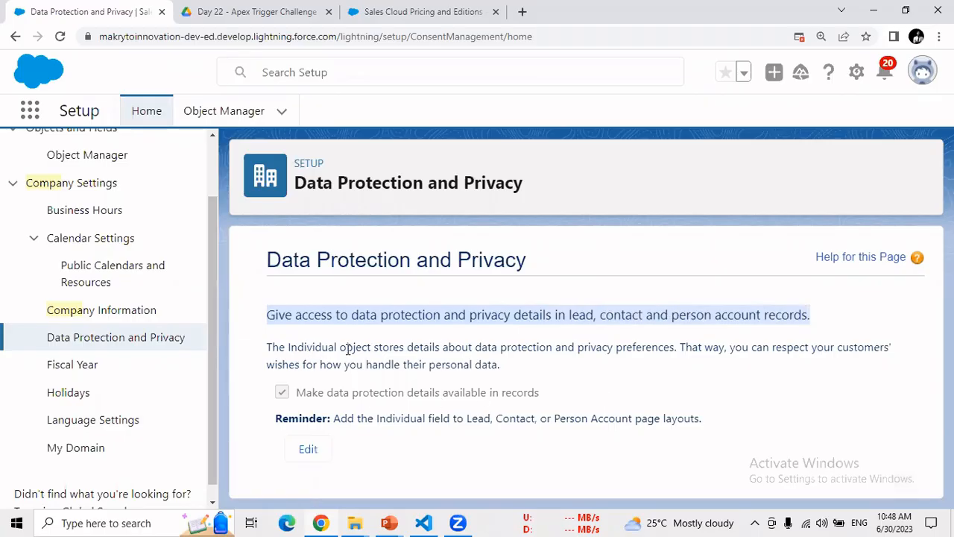
pyautogui.moveTo(364, 351); pyautogui.dragTo(653, 347)
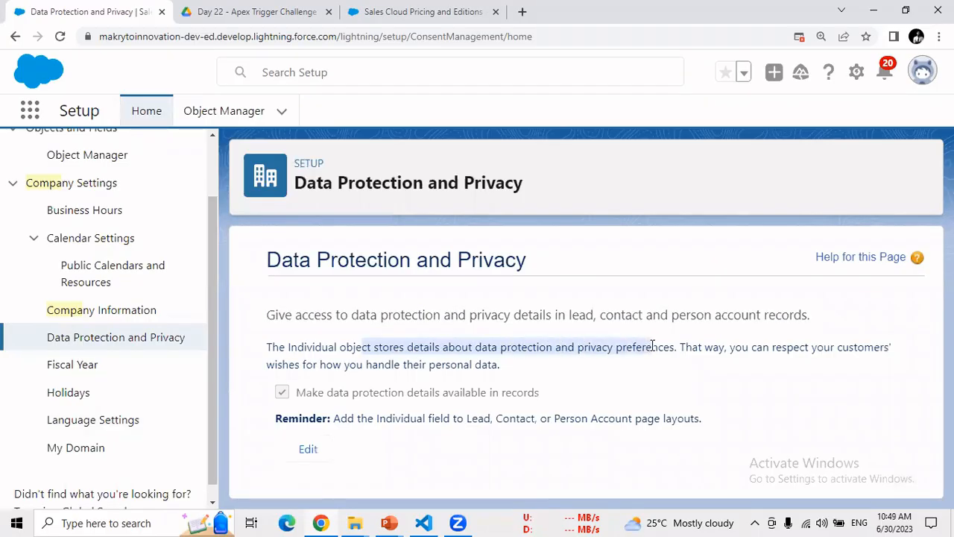
pyautogui.click(704, 347)
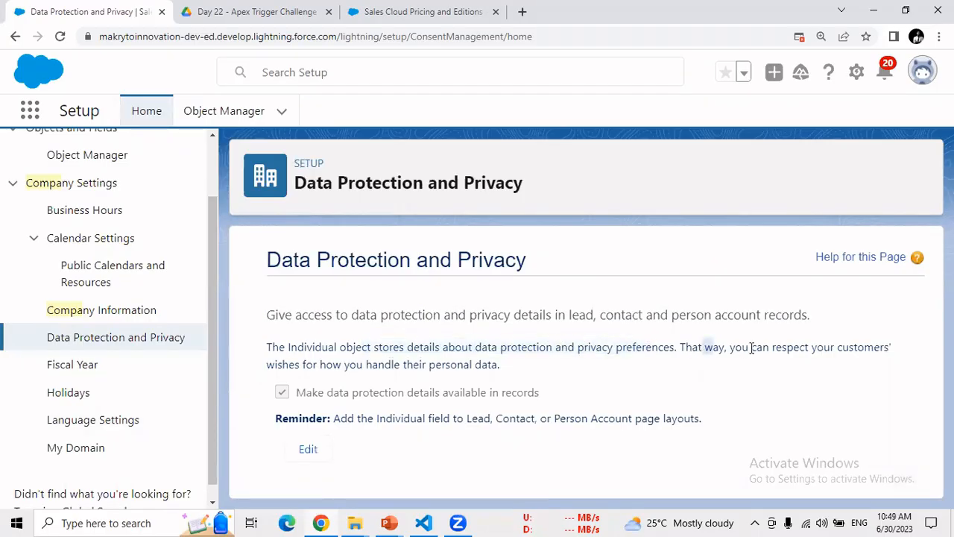
pyautogui.moveTo(751, 348); pyautogui.dragTo(495, 365)
pyautogui.click(571, 386)
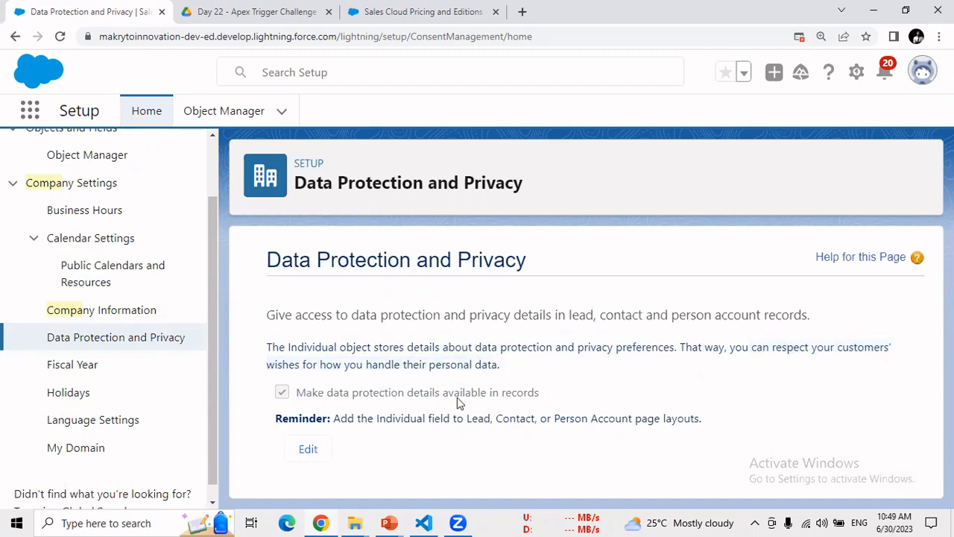
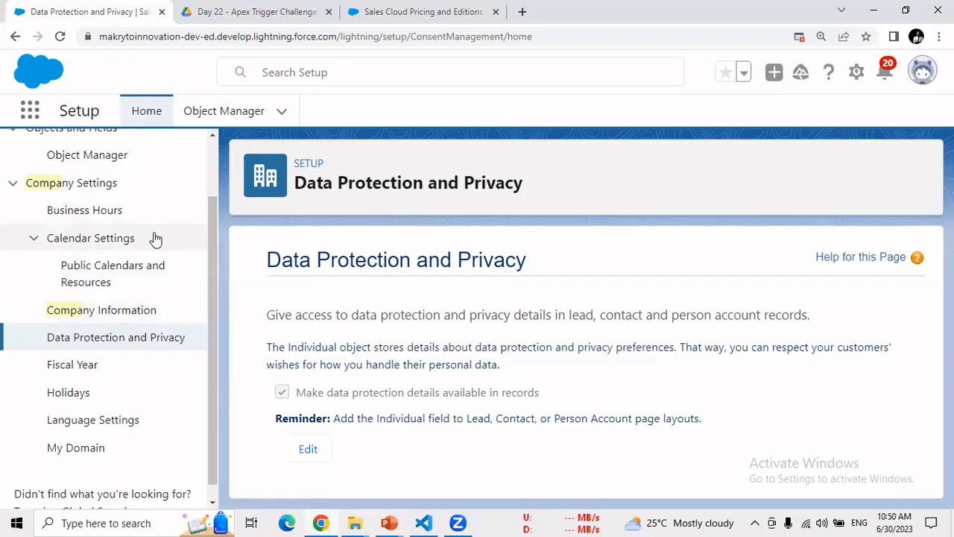
# - Go through the Company Information, Fiscal Year, Holidays, Language Settings, Business Hours, and Data Protection and Privacy pages of Company Settings
pyautogui.scroll(-1, 211, 269)
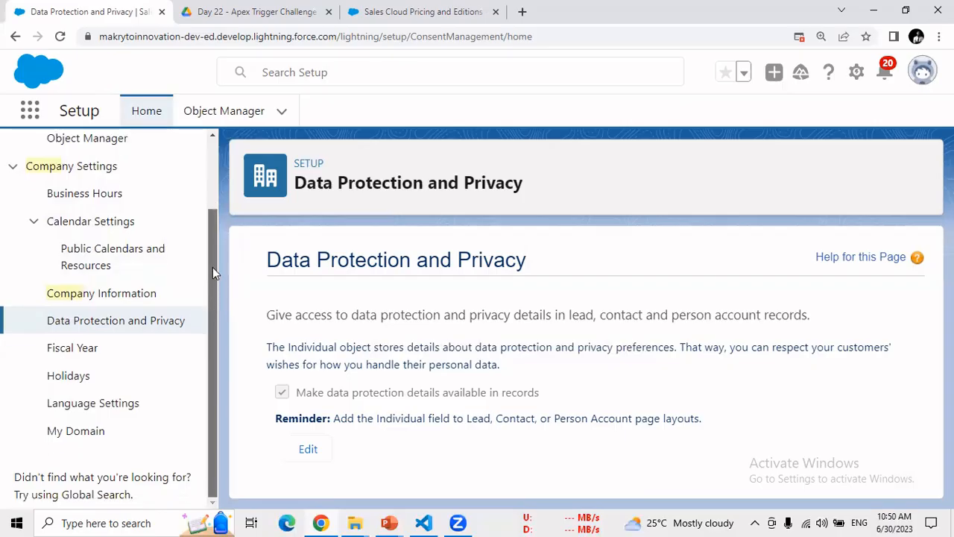
pyautogui.moveTo(213, 267)
pyautogui.mouseDown()
pyautogui.moveTo(210, 187)
pyautogui.moveTo(208, 254)
pyautogui.mouseUp()
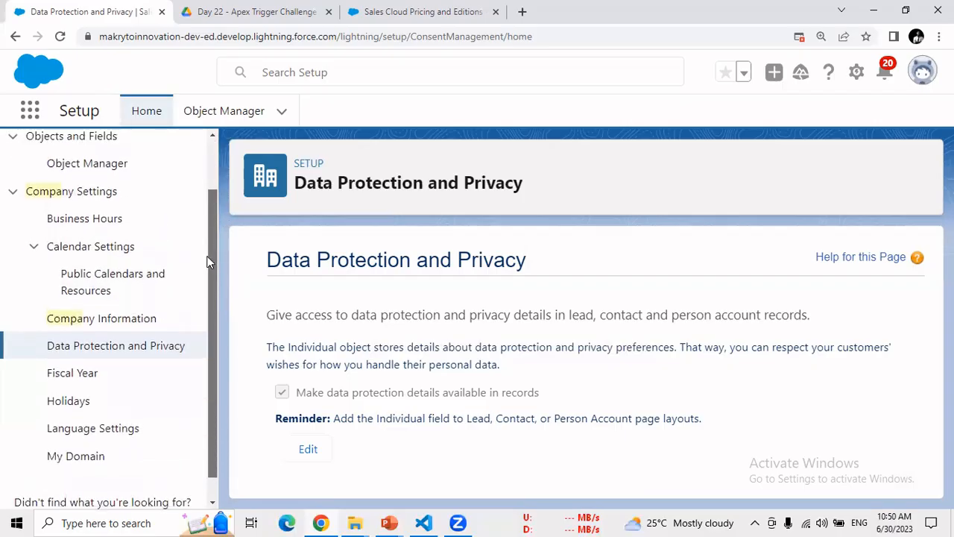
pyautogui.click(106, 326)
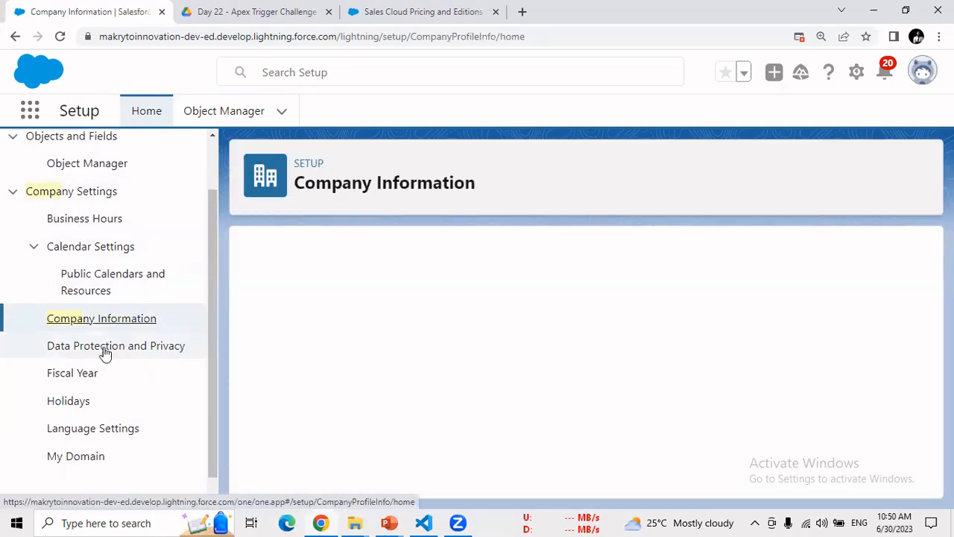
pyautogui.click(75, 381)
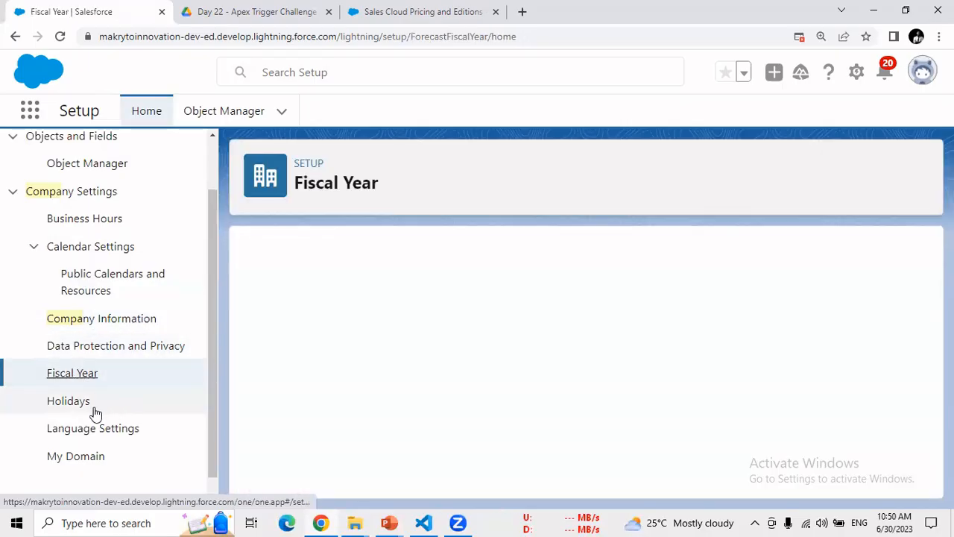
pyautogui.click(85, 406)
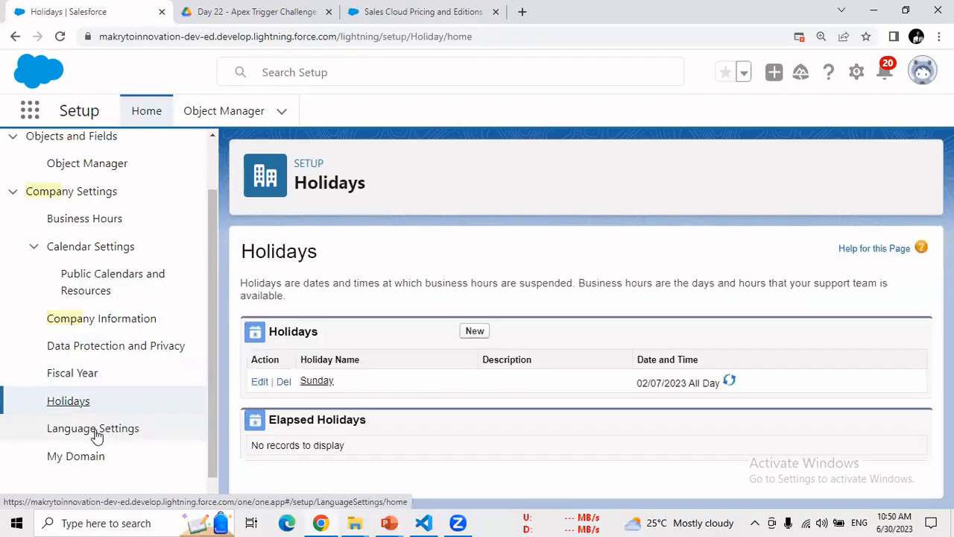
pyautogui.click(95, 429)
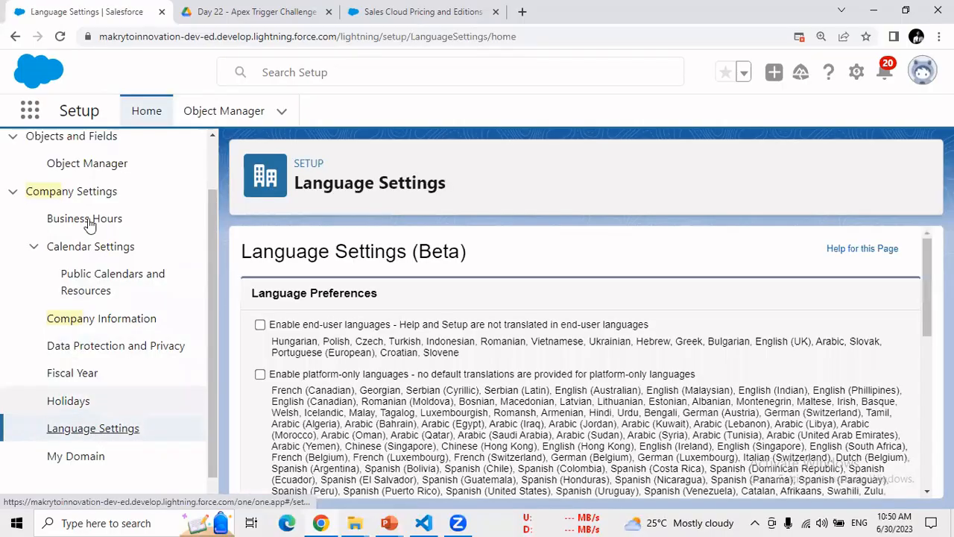
pyautogui.click(58, 218)
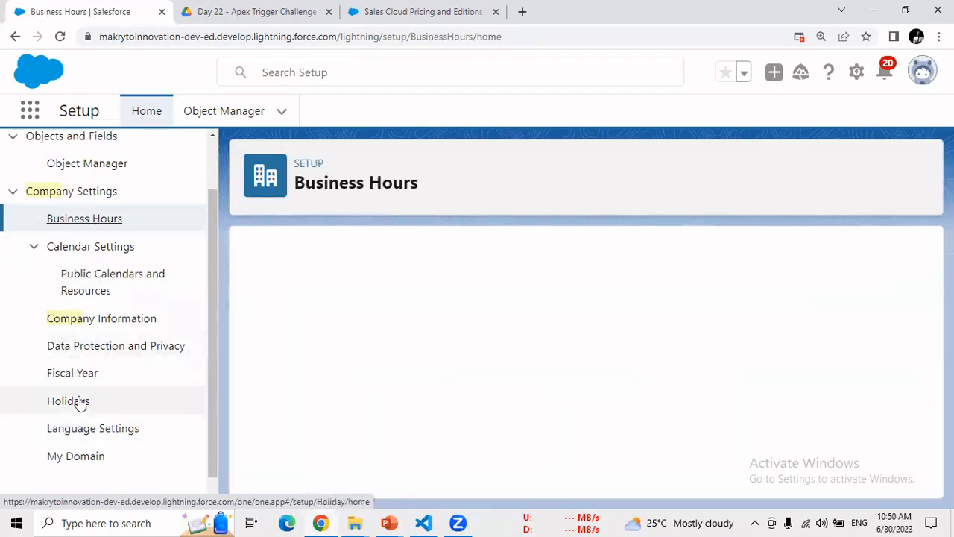
pyautogui.click(137, 351)
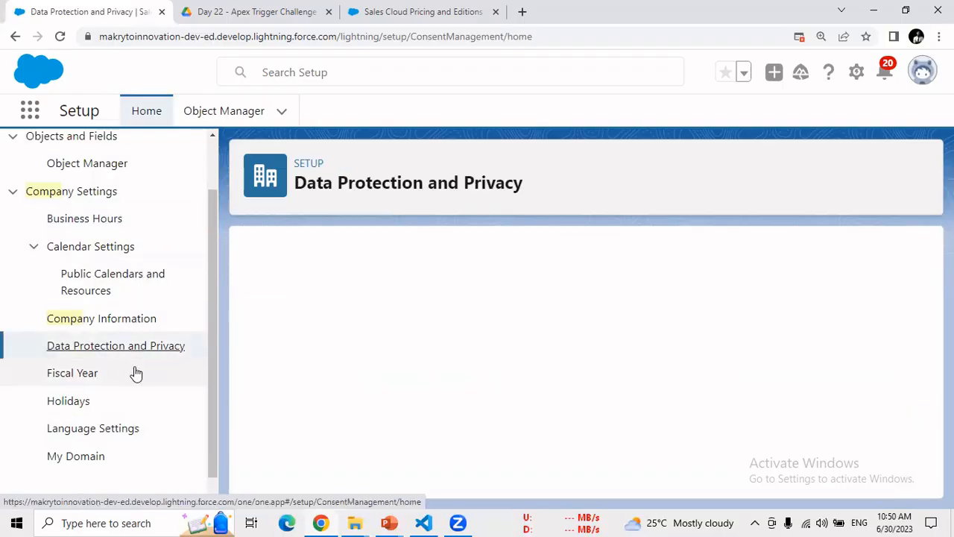
# - Create a public calendar named "My Calendar" under Calendar Settings, save it, and return to the Public Calendars and Resources list
pyautogui.click(99, 251)
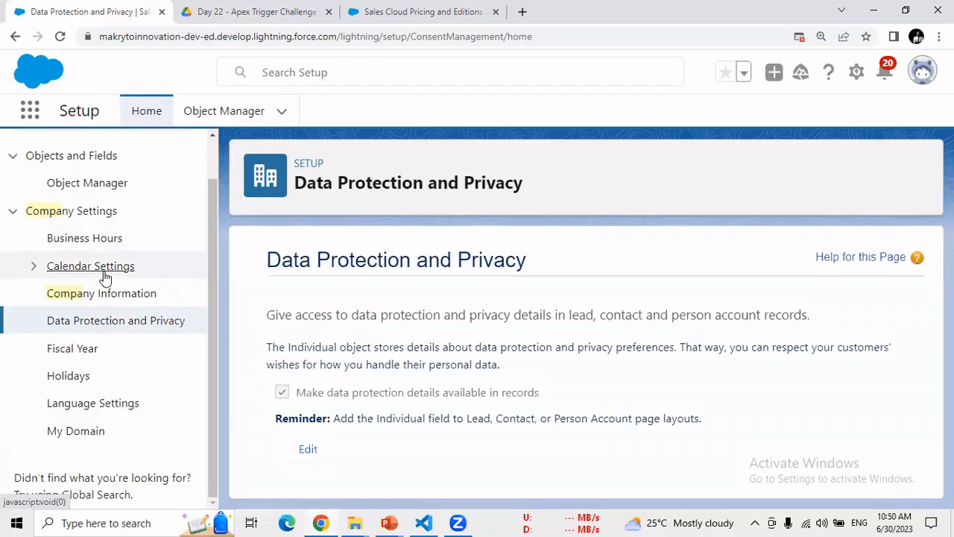
pyautogui.click(105, 273)
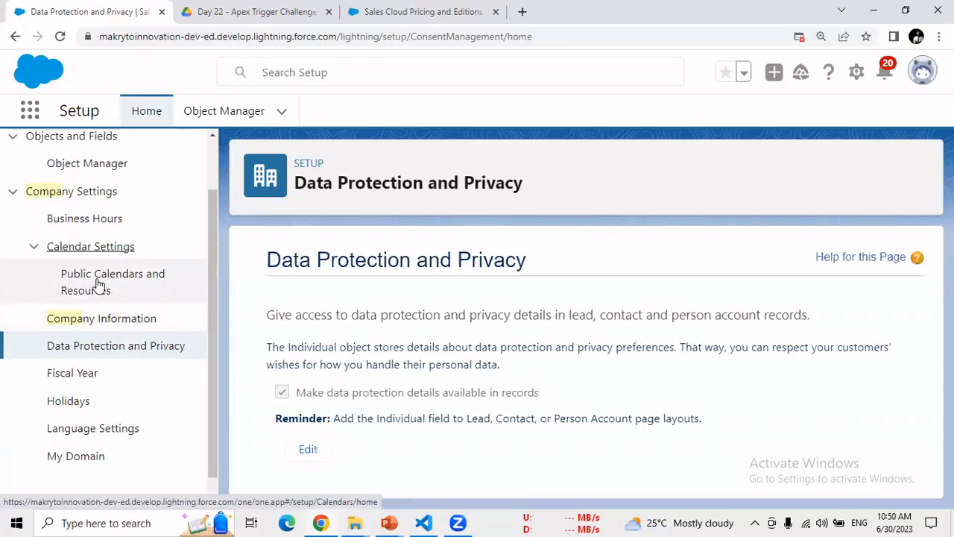
pyautogui.click(97, 284)
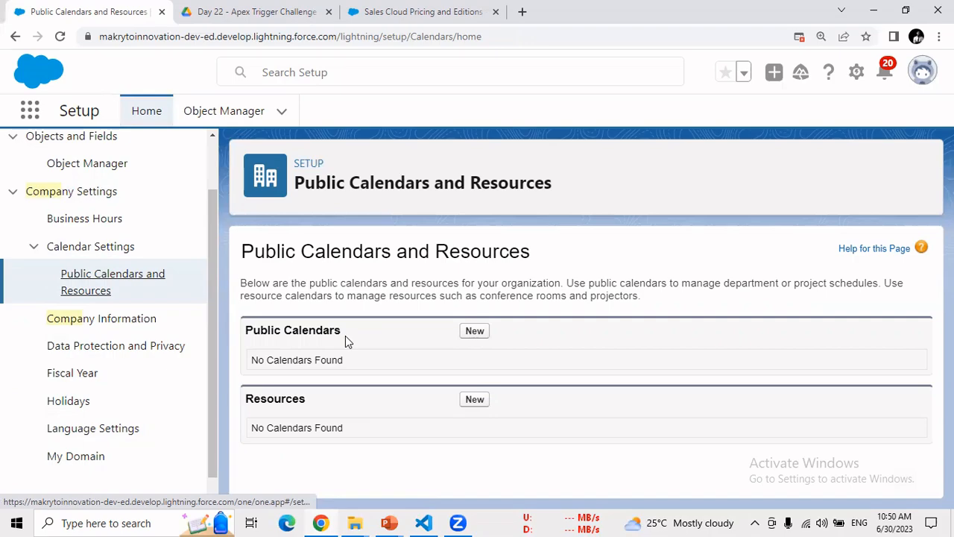
pyautogui.click(483, 333)
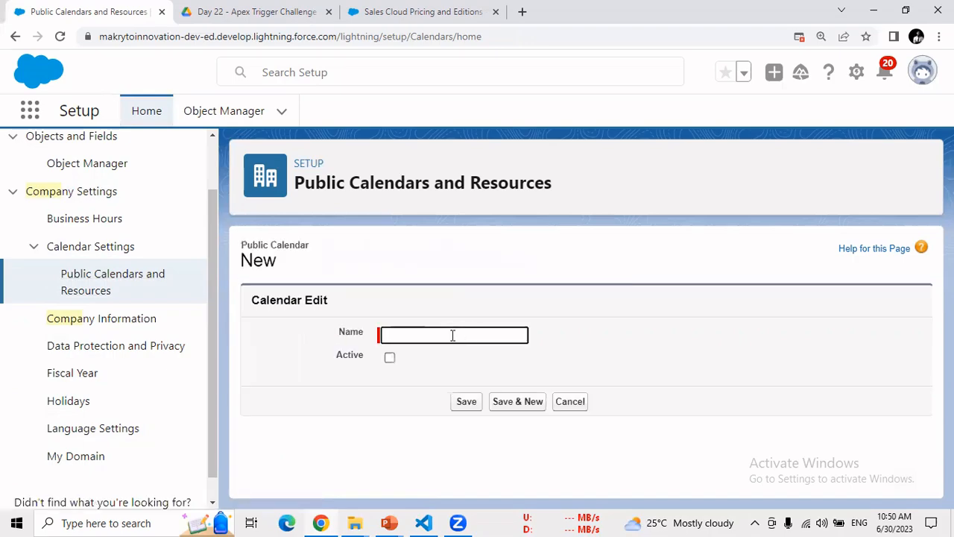
pyautogui.write('My Calendar')
pyautogui.click(475, 403)
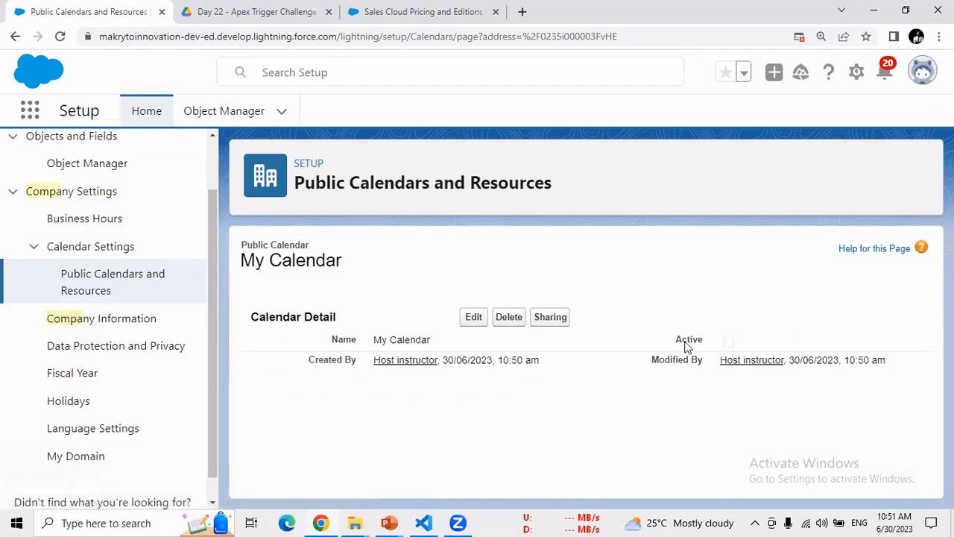
pyautogui.moveTo(380, 339); pyautogui.dragTo(428, 338)
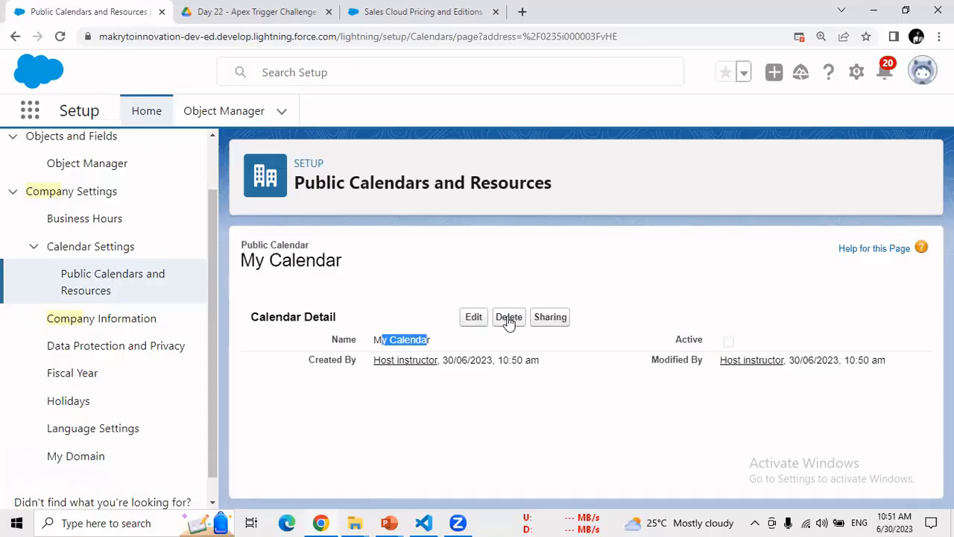
pyautogui.click(119, 290)
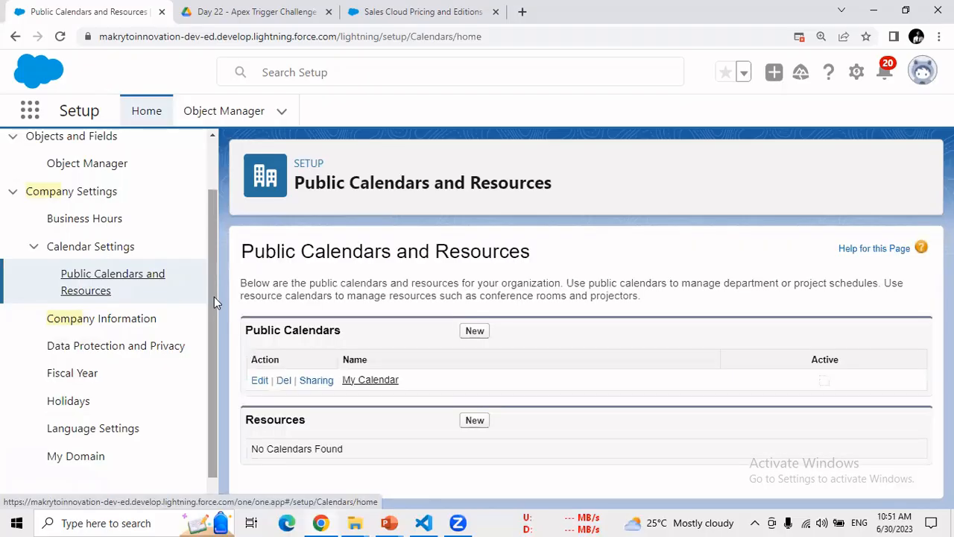
# - Open the My Domain page under Company Settings
pyautogui.click(73, 456)
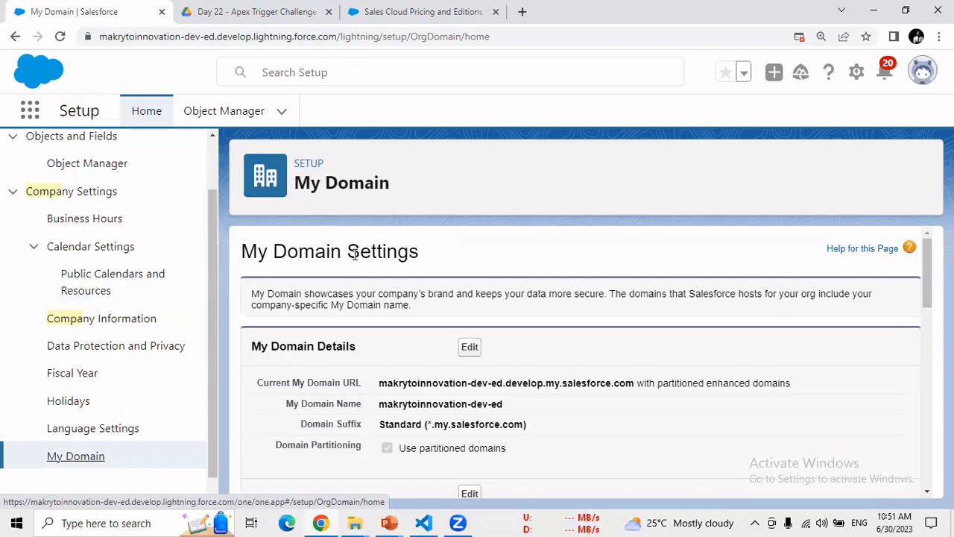
# - Compare the page's web address with the Current My Domain URL in My Domain Details
pyautogui.click(103, 39)
pyautogui.moveTo(103, 39); pyautogui.dragTo(497, 40)
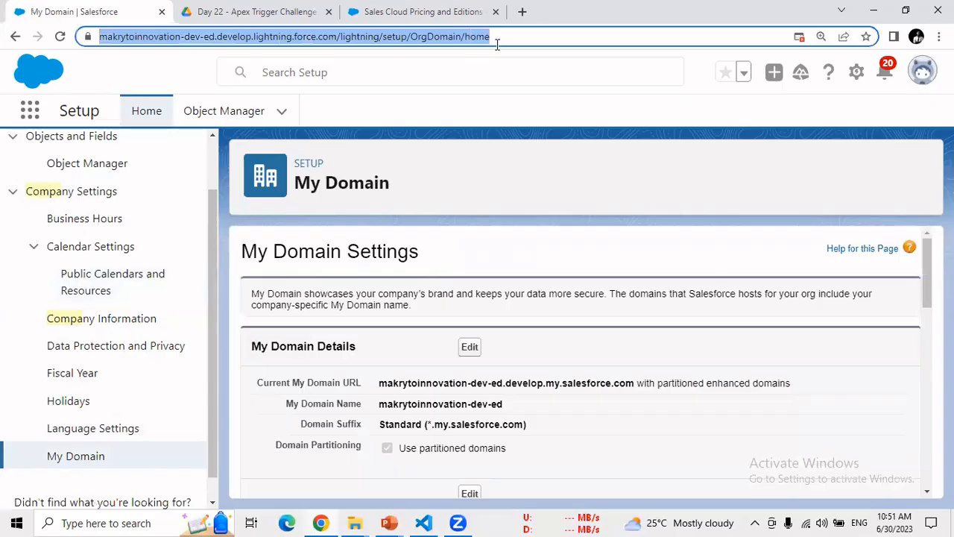
pyautogui.click(383, 70)
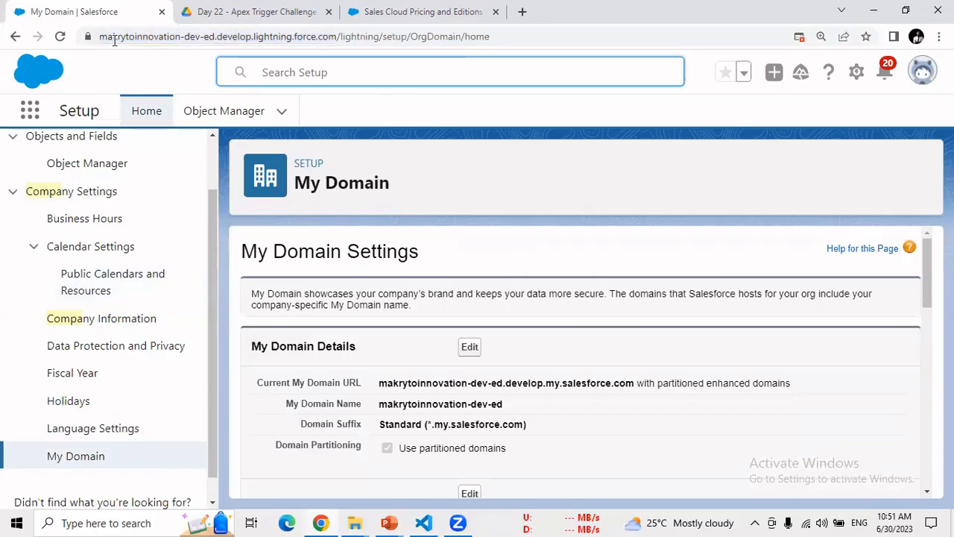
pyautogui.click(187, 54)
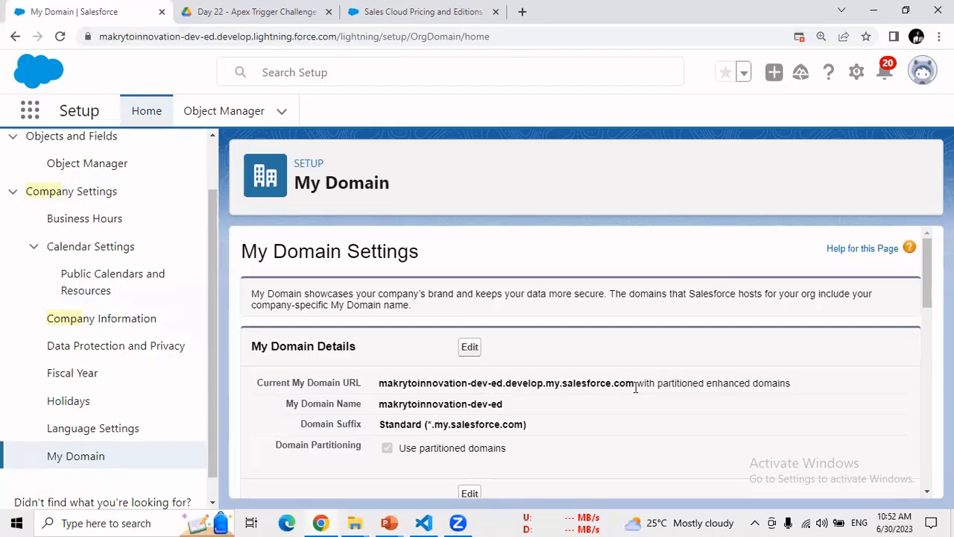
pyautogui.moveTo(636, 386); pyautogui.dragTo(378, 387)
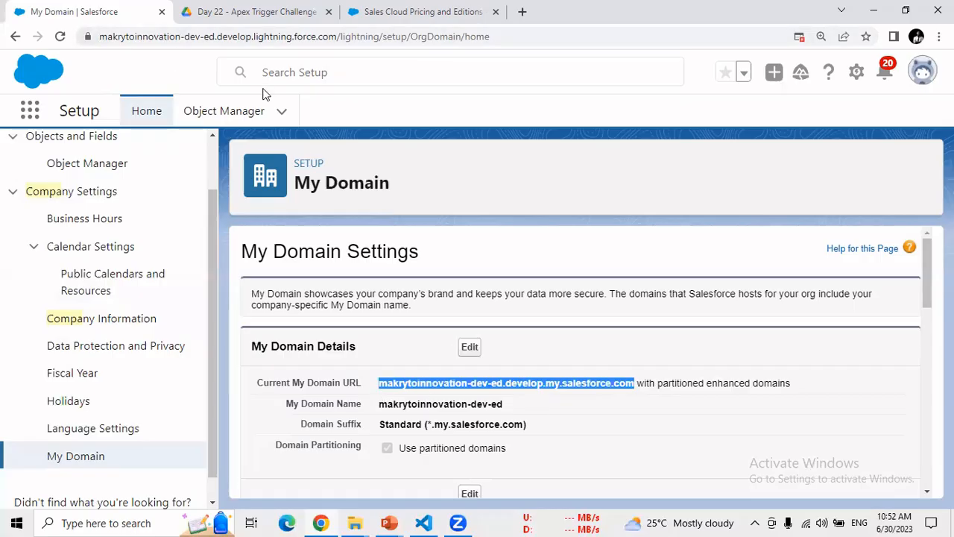
pyautogui.moveTo(100, 34); pyautogui.dragTo(490, 32)
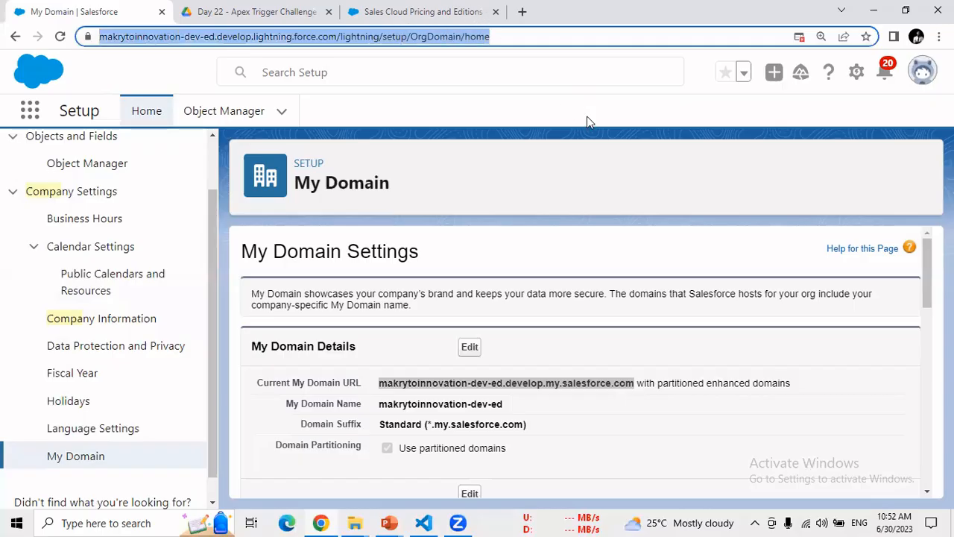
# - Open My Domain Details for editing to examine the My Domain Name field, and leave without saving
pyautogui.click(471, 354)
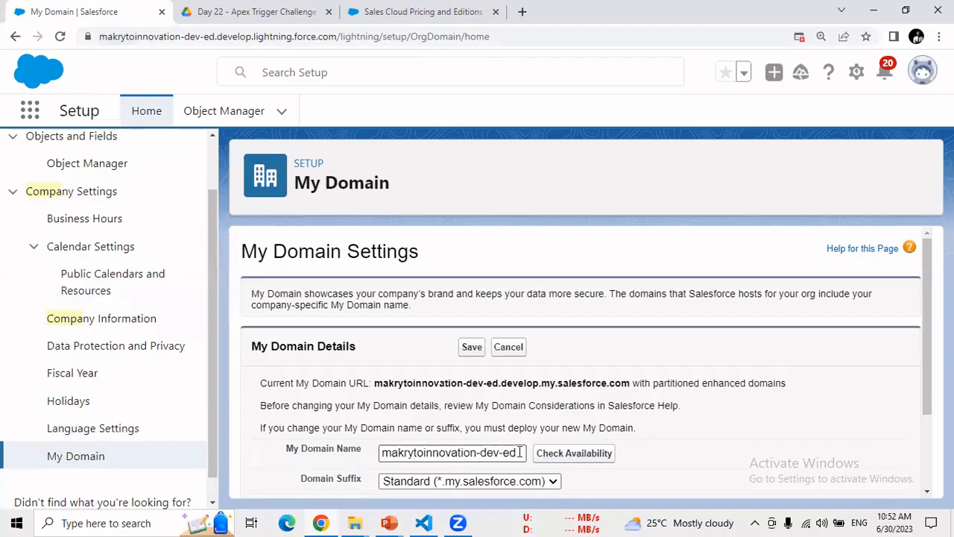
pyautogui.moveTo(515, 452); pyautogui.dragTo(347, 452)
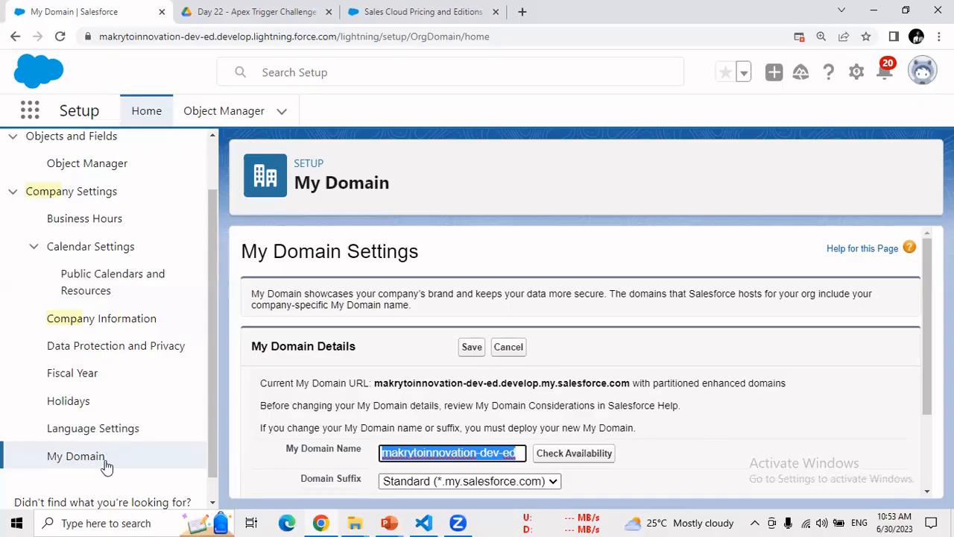
pyautogui.click(522, 350)
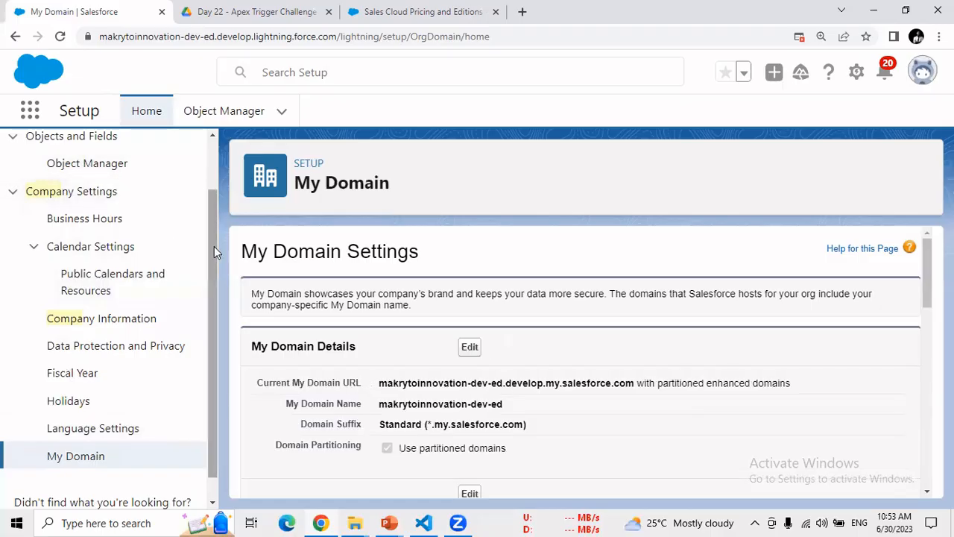
# - Search the Setup navigation for "profile", replacing the existing search term
pyautogui.moveTo(214, 246); pyautogui.dragTo(215, 177)
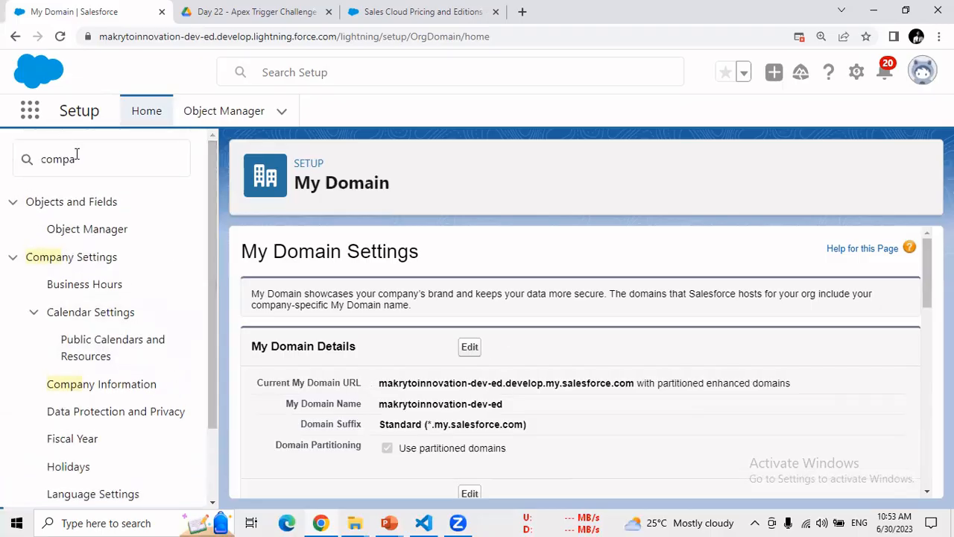
pyautogui.moveTo(77, 156); pyautogui.dragTo(1, 167)
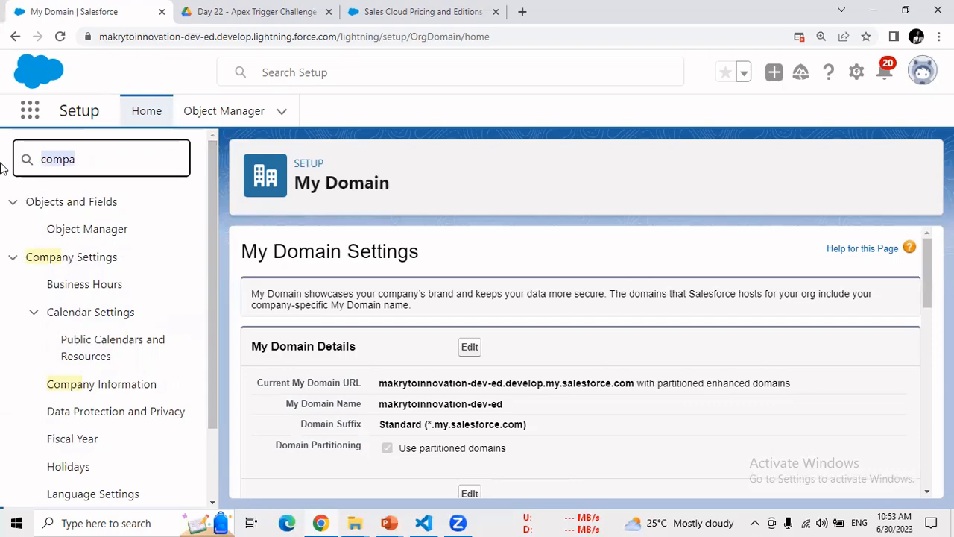
pyautogui.write('profile')
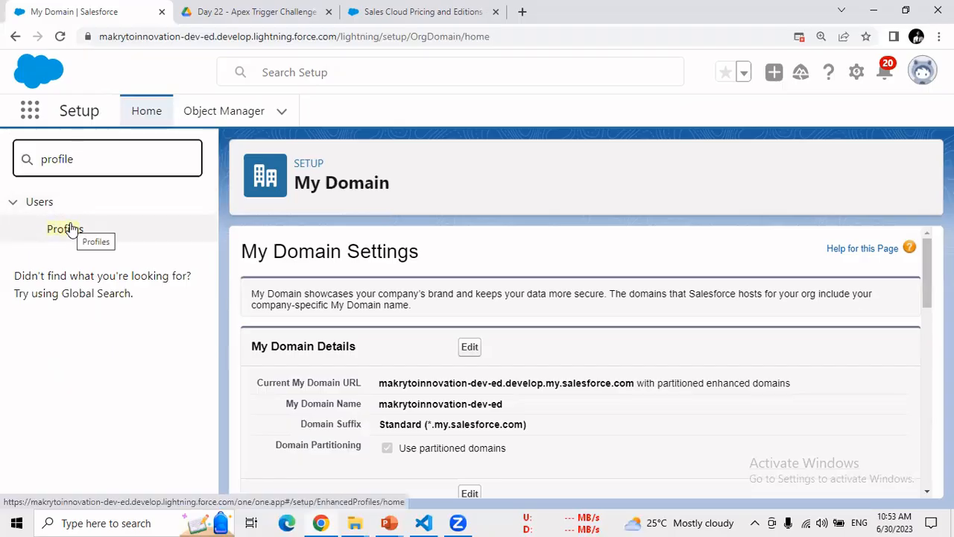
# - Switch to the slide presentation and advance from the ORG Profile slide to the User Profile slide
pyautogui.hotkey('alt', 'Tab')
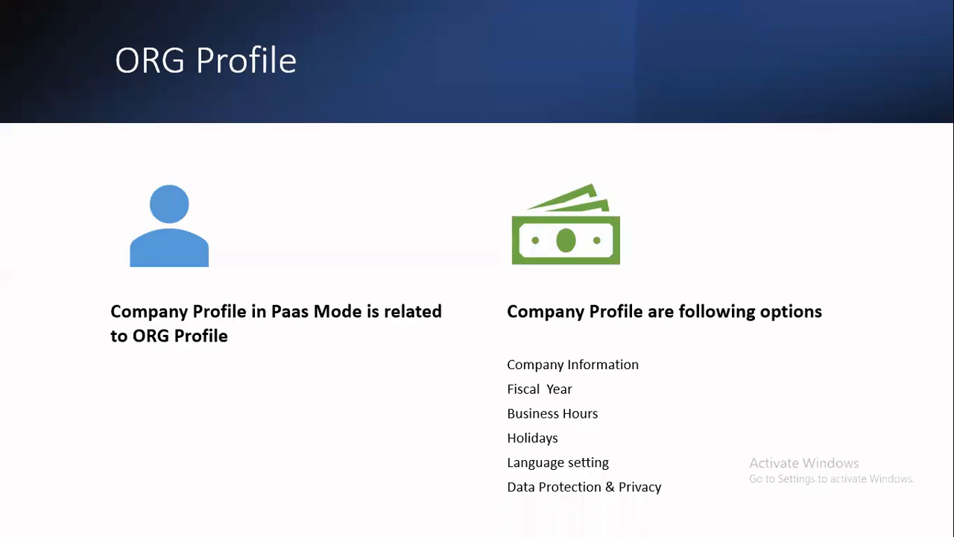
pyautogui.press('Right')
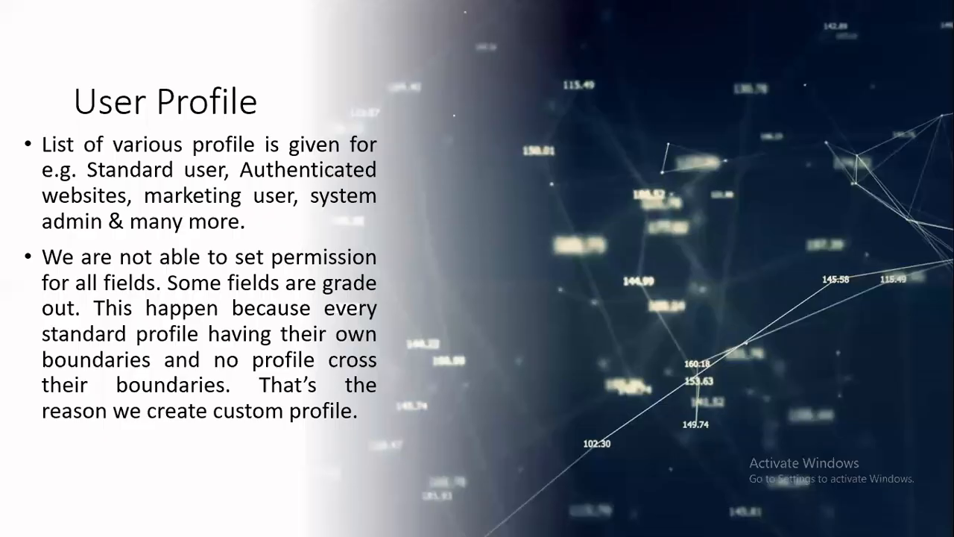
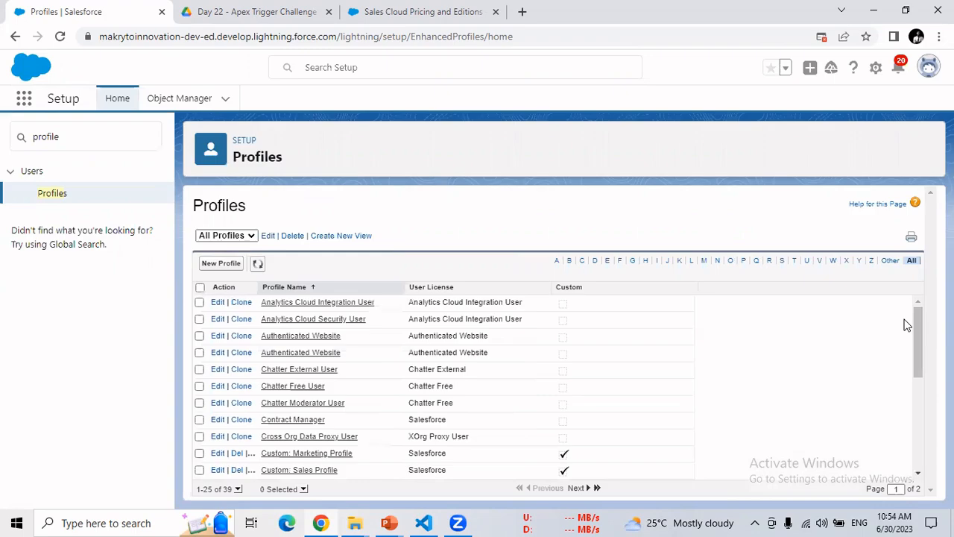
# - Filter the Profiles list to names starting with S and open the System Administrator profile
pyautogui.click(796, 272)
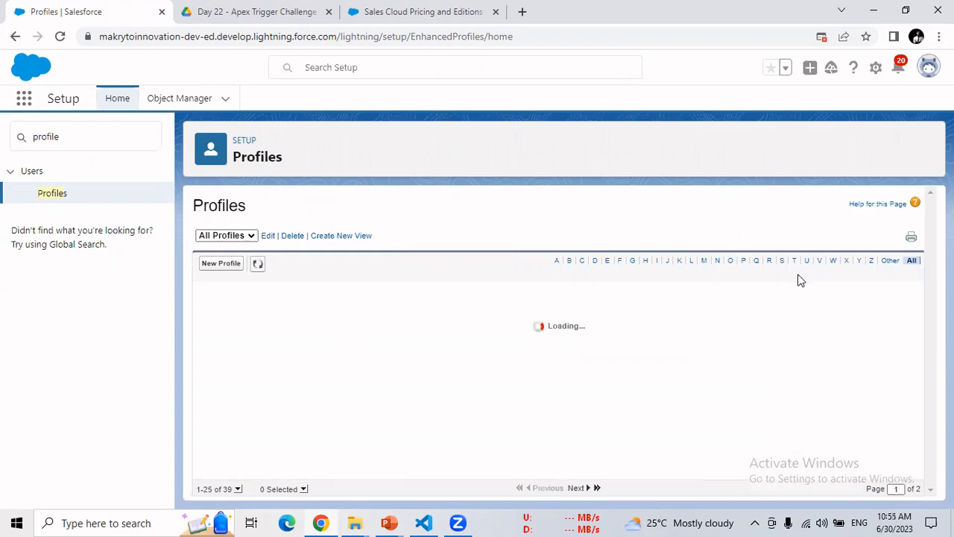
pyautogui.click(783, 264)
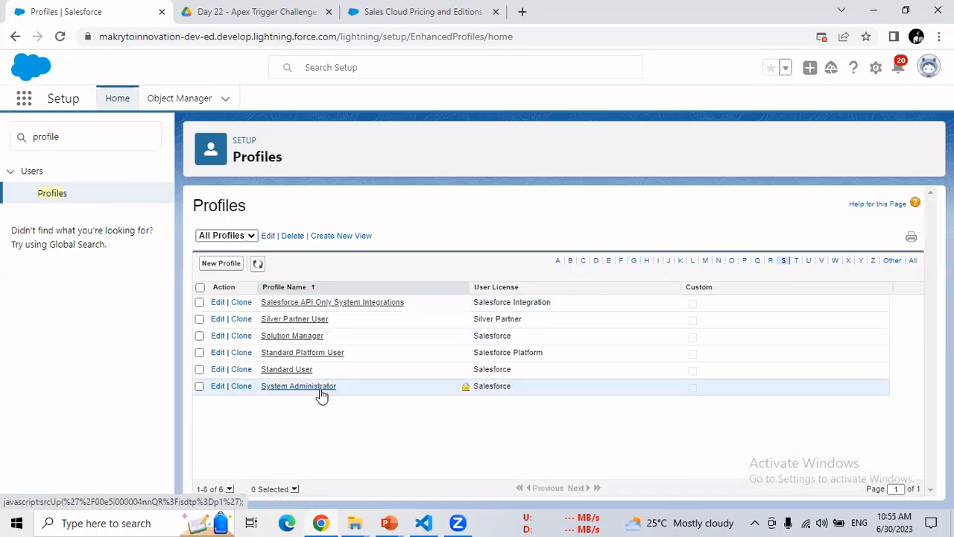
pyautogui.click(939, 36)
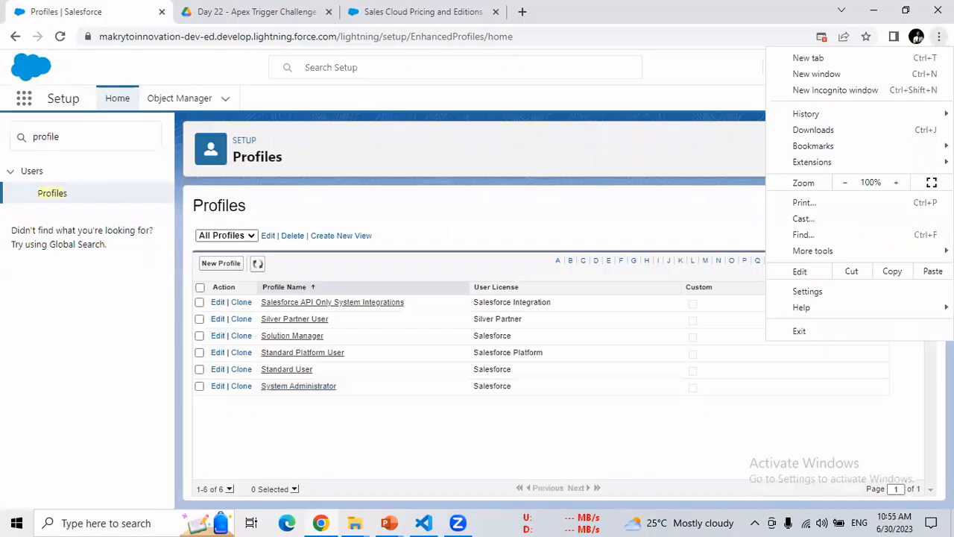
pyautogui.click(896, 182)
pyautogui.click(897, 183)
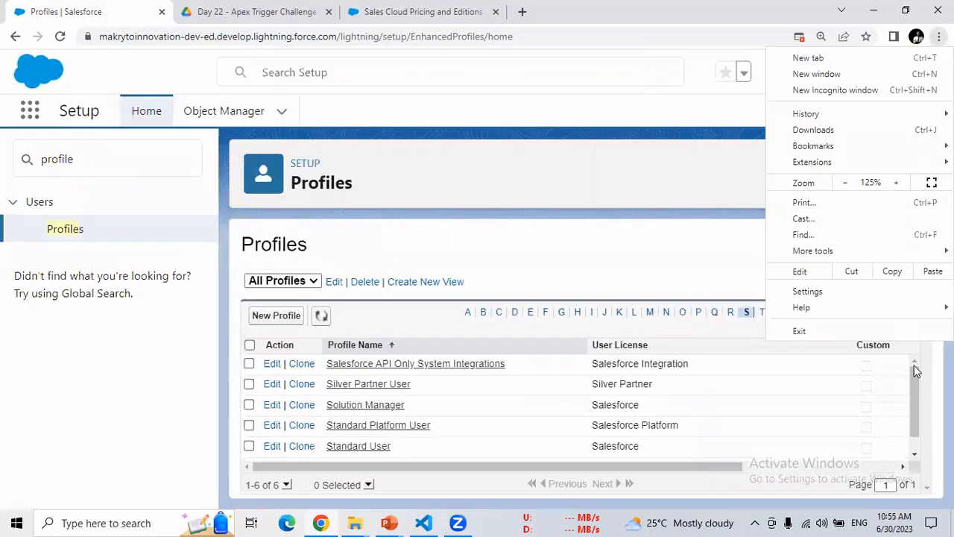
pyautogui.click(914, 371)
pyautogui.scroll(-2, 915, 370)
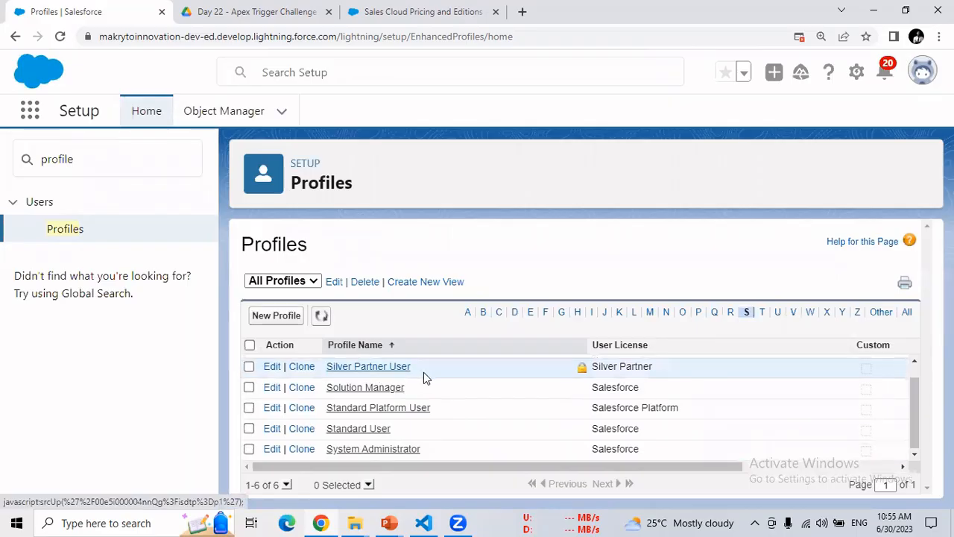
pyautogui.click(373, 450)
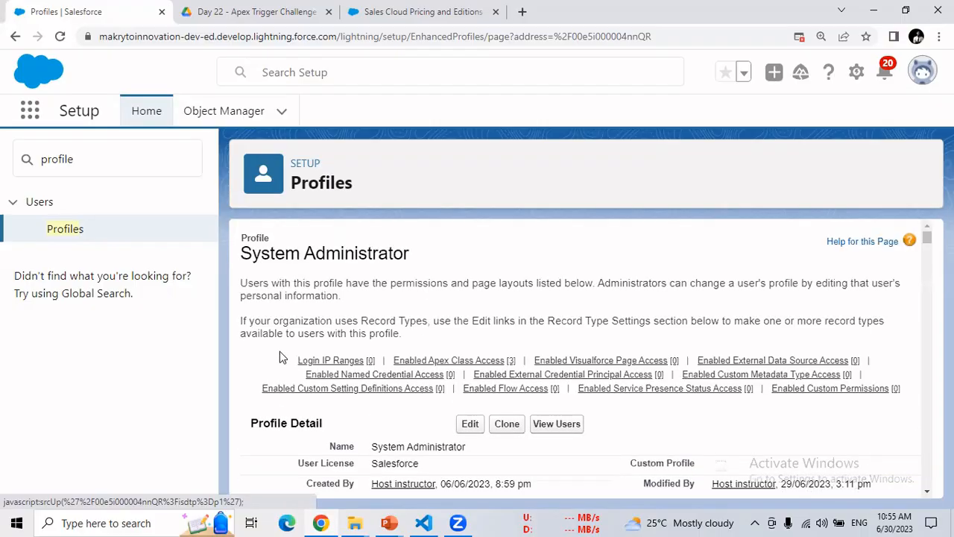
# - Read the System Administrator profile's heading and its description of permissions and page layouts
pyautogui.moveTo(244, 285); pyautogui.dragTo(351, 283)
pyautogui.click(272, 279)
pyautogui.moveTo(271, 283); pyautogui.dragTo(591, 282)
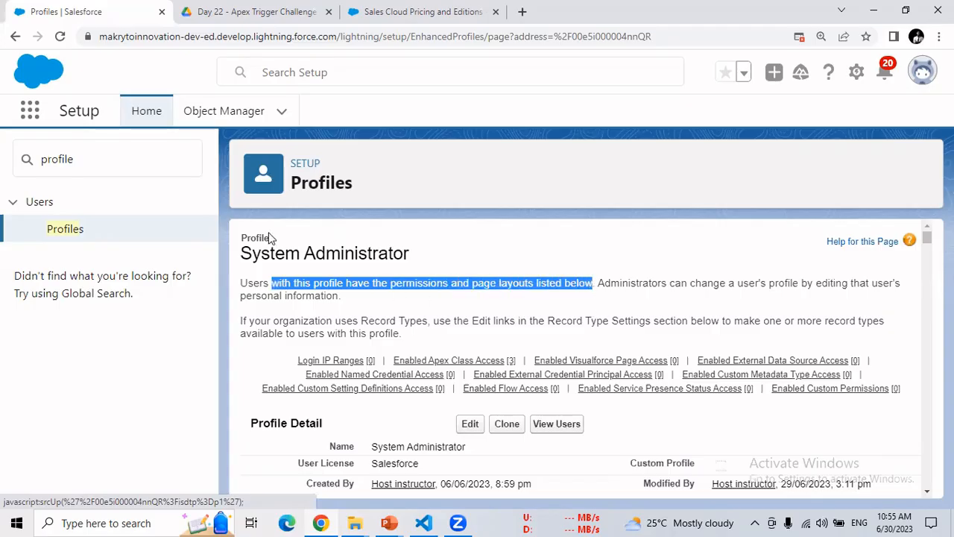
pyautogui.moveTo(261, 254); pyautogui.dragTo(404, 252)
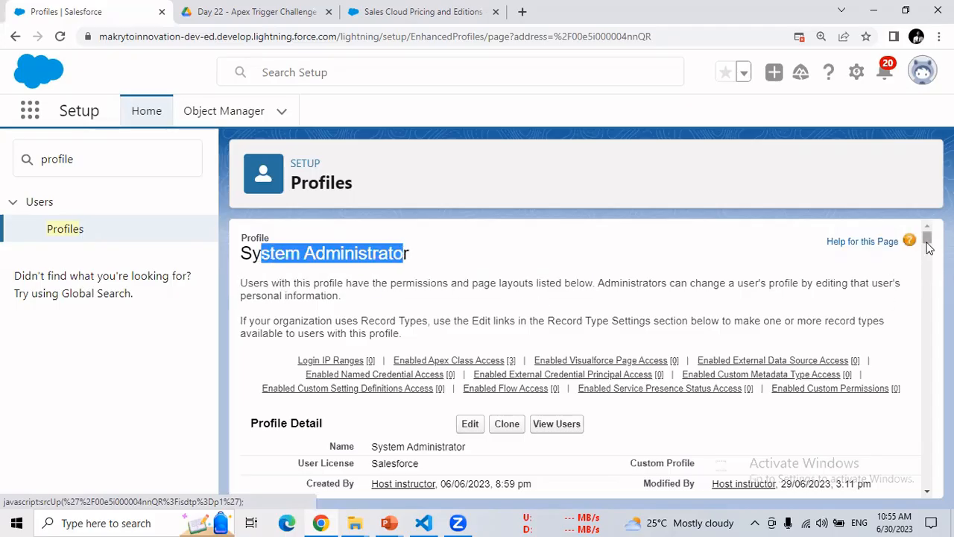
# - Examine the Profile Detail section of the System Administrator profile, covering Name, User License, Custom Profile, and Created By
pyautogui.moveTo(927, 242)
pyautogui.mouseDown()
pyautogui.moveTo(927, 306)
pyautogui.moveTo(927, 238)
pyautogui.moveTo(927, 251)
pyautogui.mouseUp()
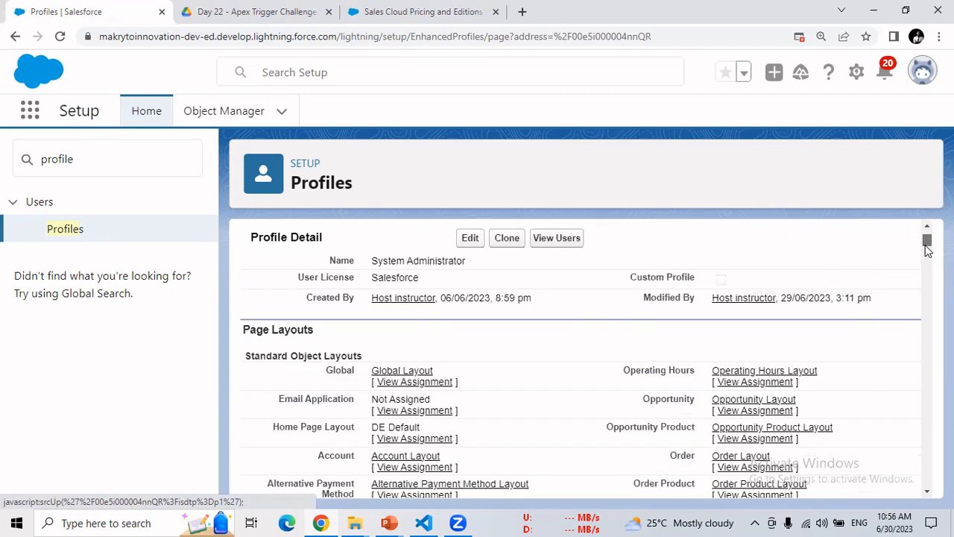
pyautogui.moveTo(259, 237); pyautogui.dragTo(294, 237)
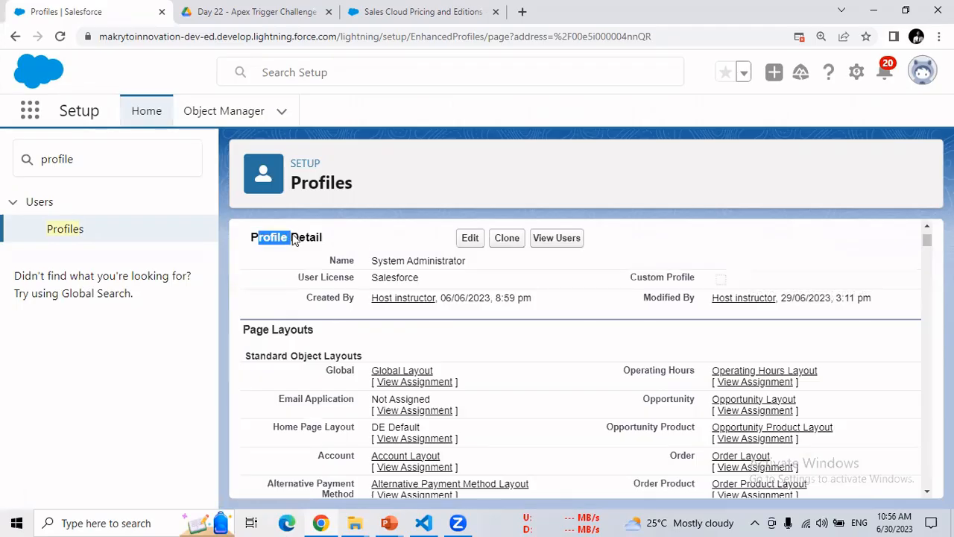
pyautogui.moveTo(378, 261); pyautogui.dragTo(442, 261)
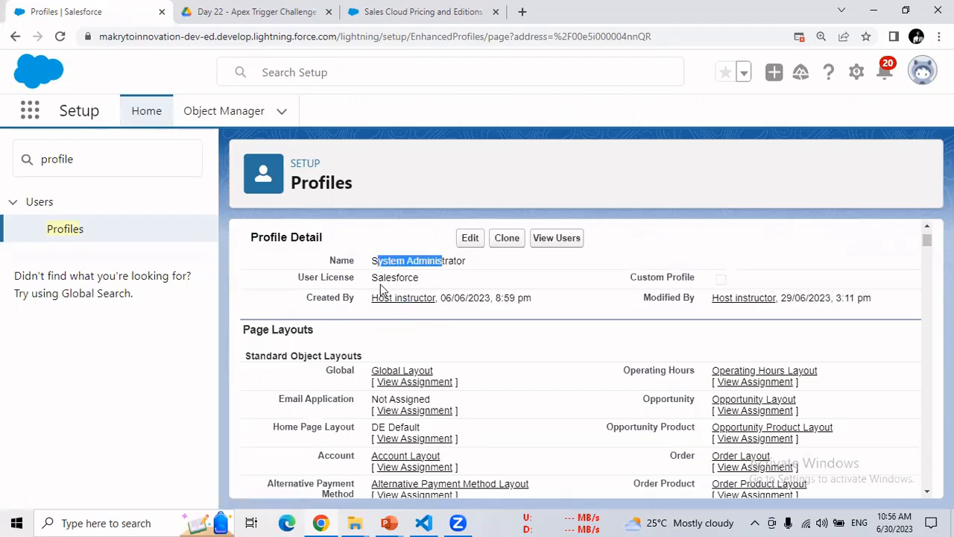
pyautogui.moveTo(378, 278); pyautogui.dragTo(410, 278)
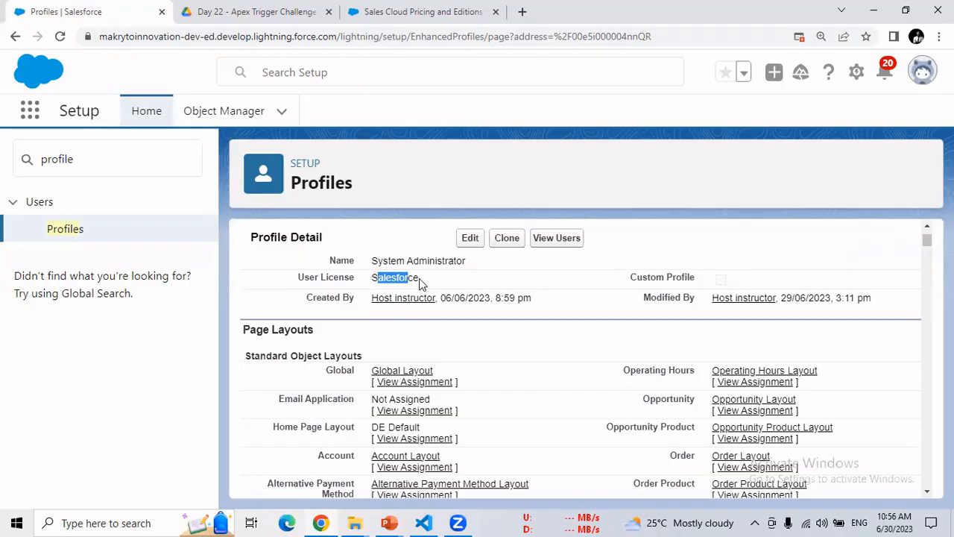
pyautogui.moveTo(422, 279); pyautogui.dragTo(376, 282)
pyautogui.click(427, 280)
pyautogui.moveTo(630, 278); pyautogui.dragTo(697, 280)
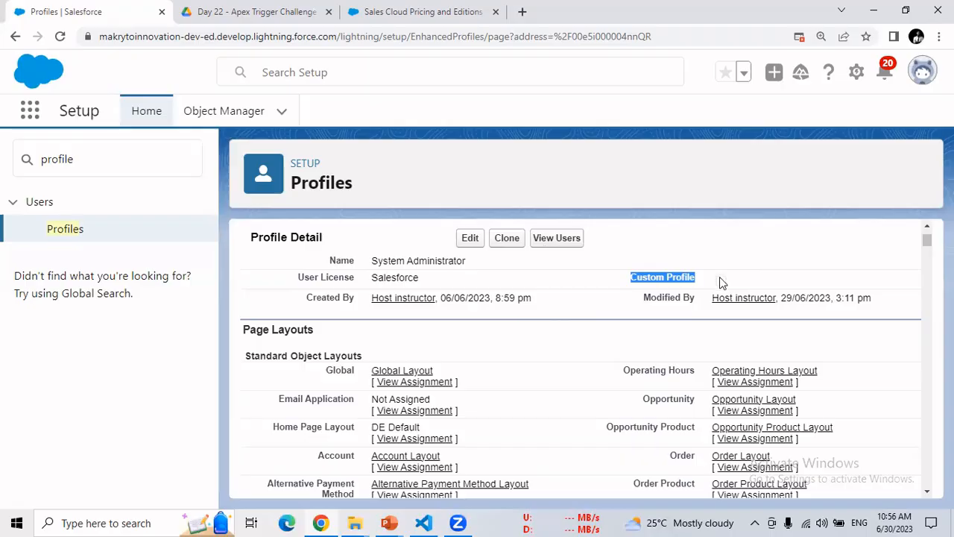
pyautogui.click(365, 320)
pyautogui.moveTo(305, 298); pyautogui.dragTo(366, 302)
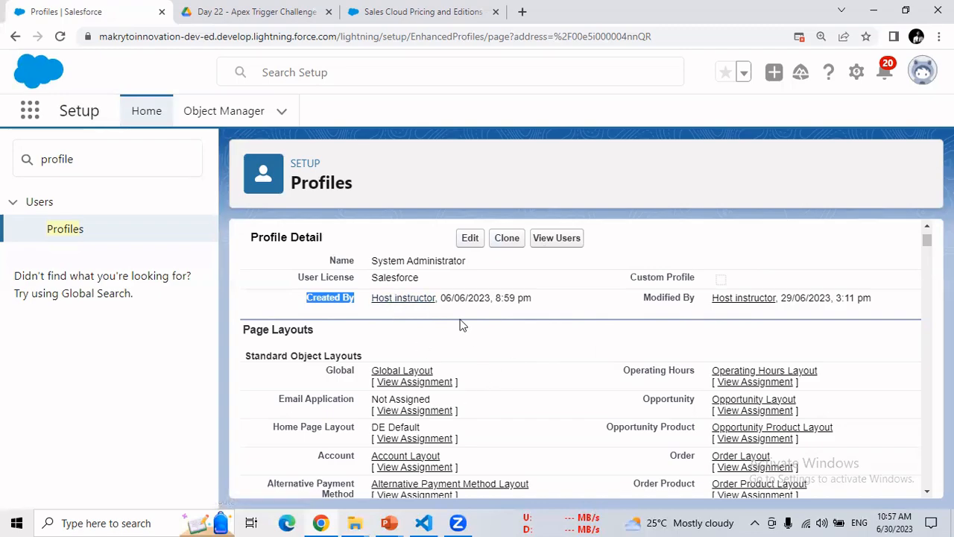
pyautogui.moveTo(446, 302); pyautogui.dragTo(491, 305)
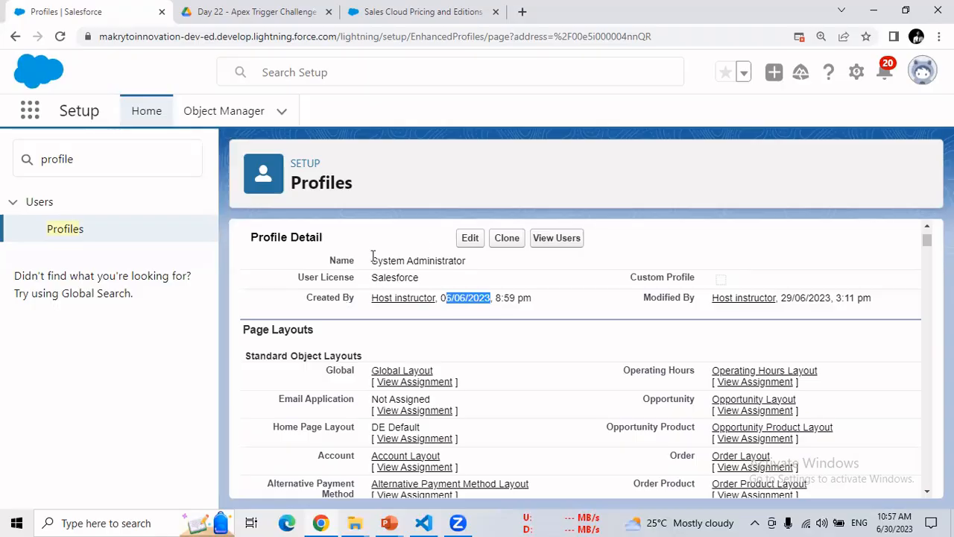
pyautogui.click(457, 315)
pyautogui.moveTo(510, 297); pyautogui.dragTo(541, 304)
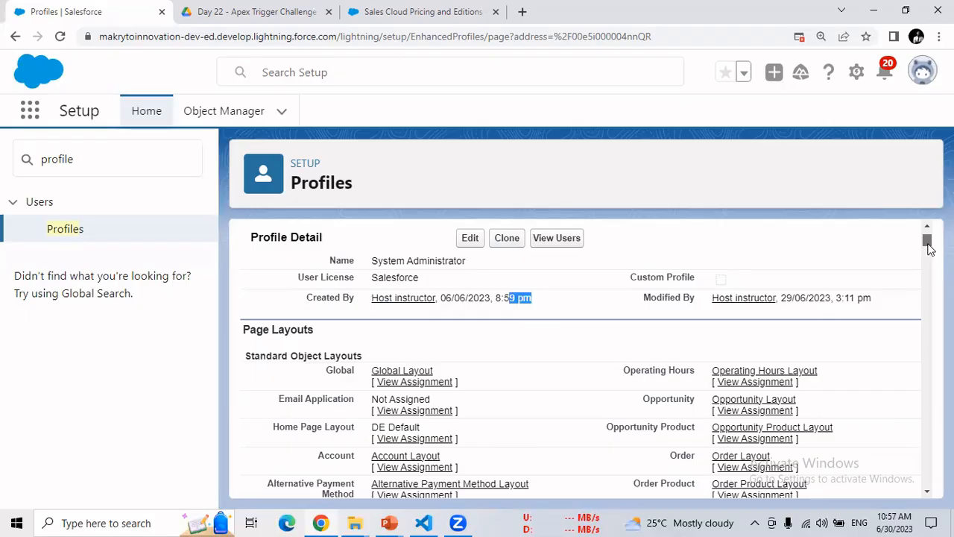
# - Look through the standard object layouts in the profile's Page Layouts section
pyautogui.scroll(-1, 929, 248)
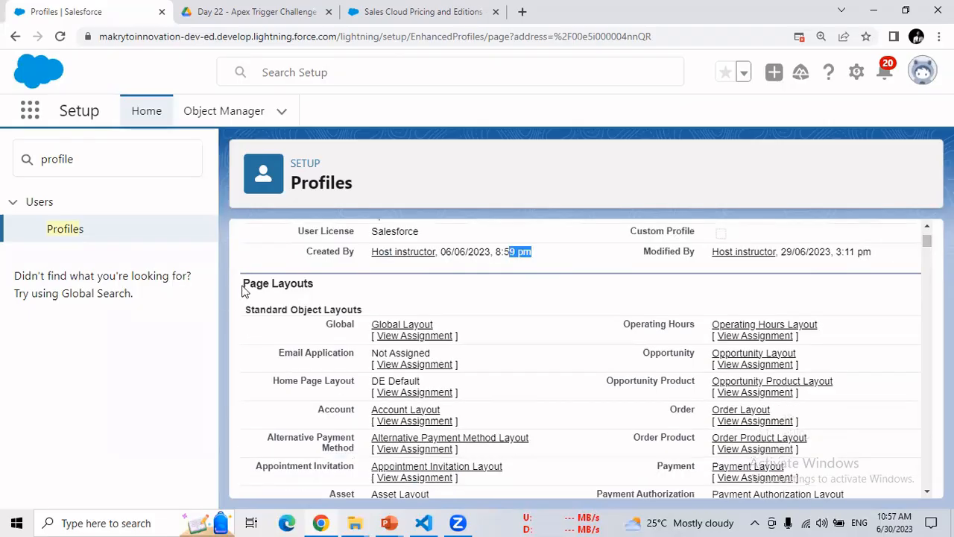
pyautogui.moveTo(243, 289); pyautogui.dragTo(306, 293)
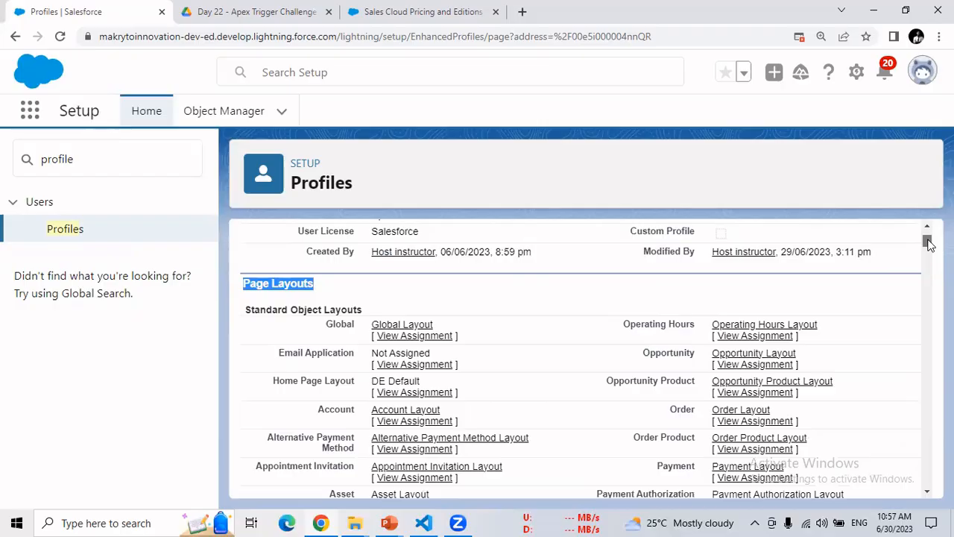
pyautogui.scroll(-5, 582, 358)
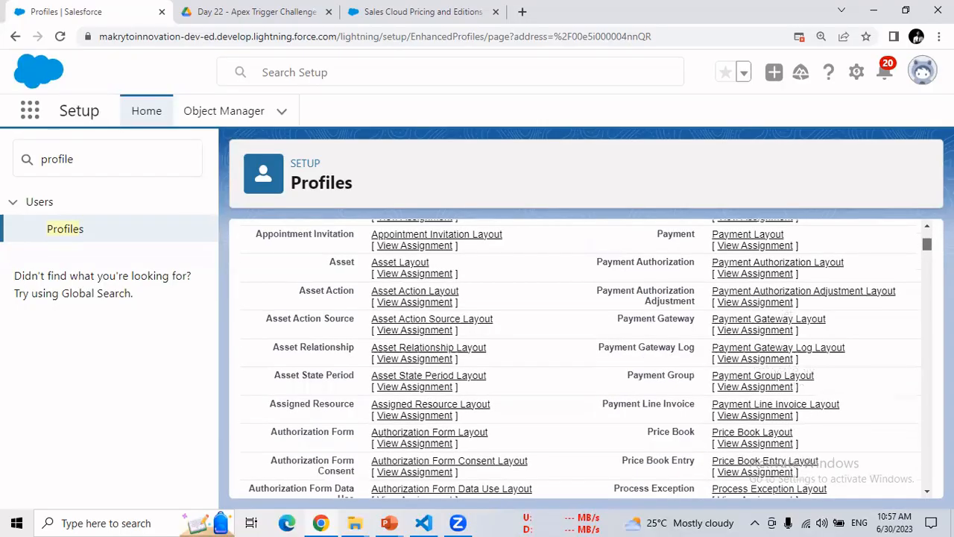
pyautogui.scroll(-3, 581, 358)
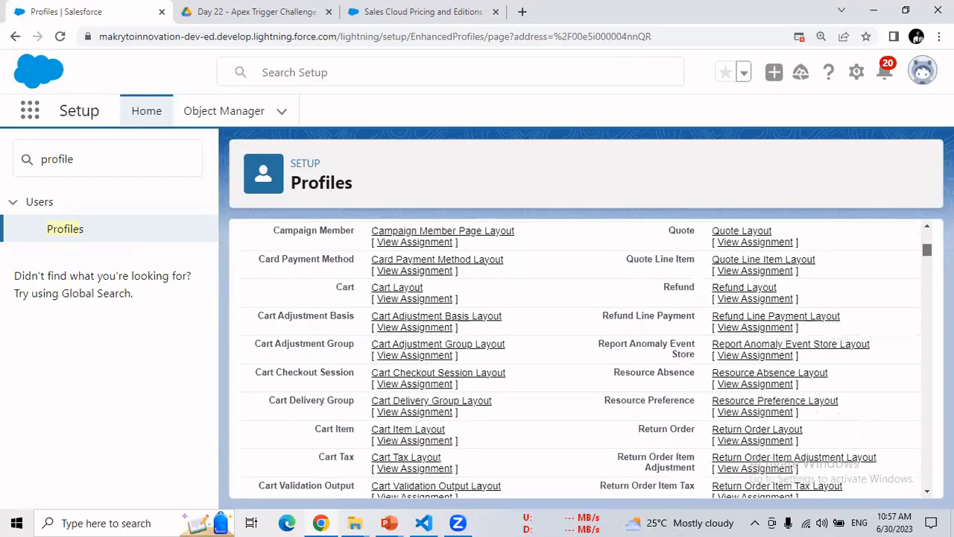
pyautogui.scroll(5, 928, 248)
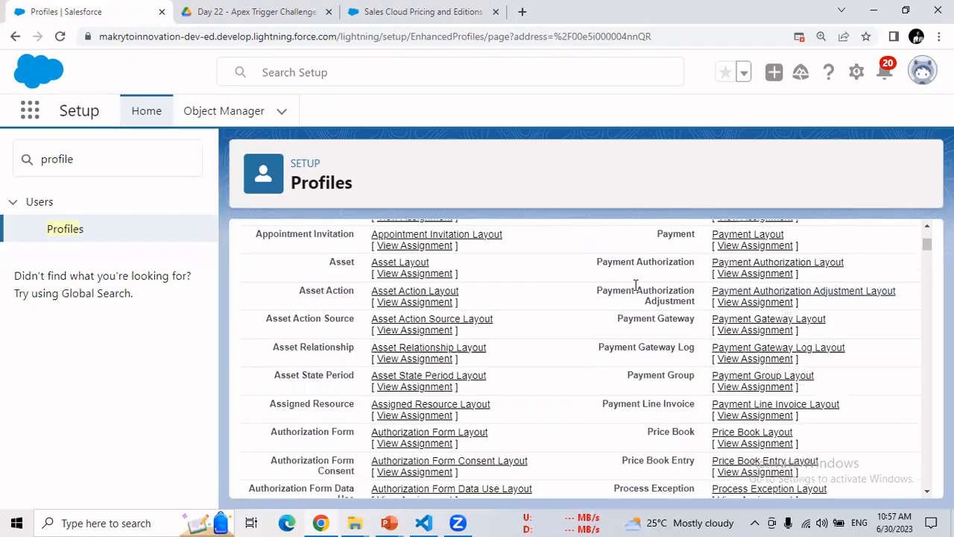
# - Examine the Payment, Price Book and Case entries in the profile's Standard Object Layouts
pyautogui.doubleClick(689, 233)
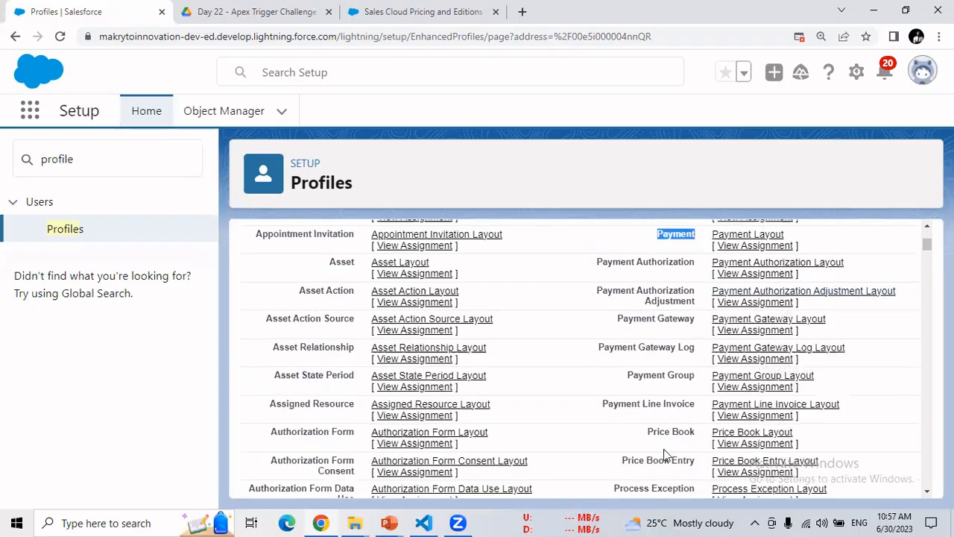
pyautogui.click(650, 431)
pyautogui.moveTo(649, 432); pyautogui.dragTo(700, 436)
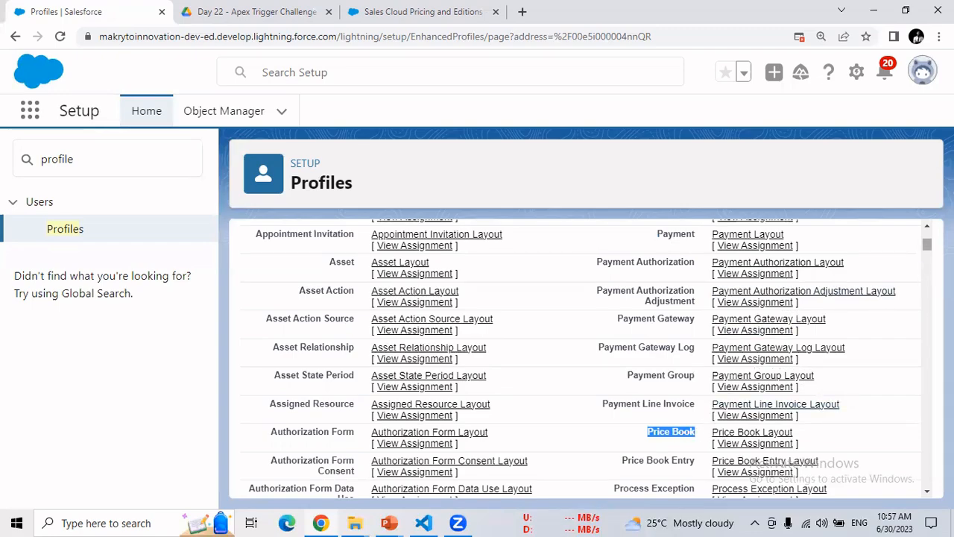
pyautogui.scroll(-1, 927, 245)
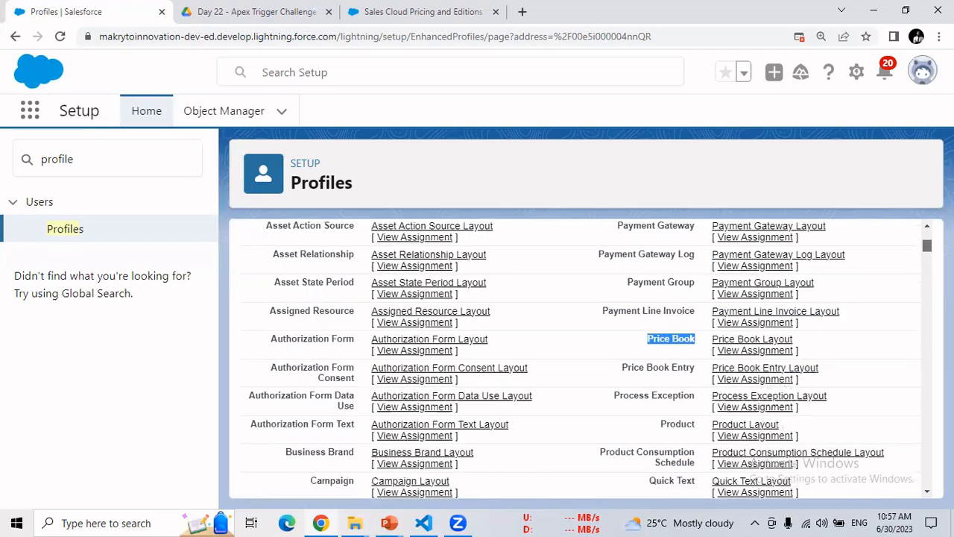
pyautogui.scroll(-2, 581, 358)
pyautogui.scroll(-2, 582, 358)
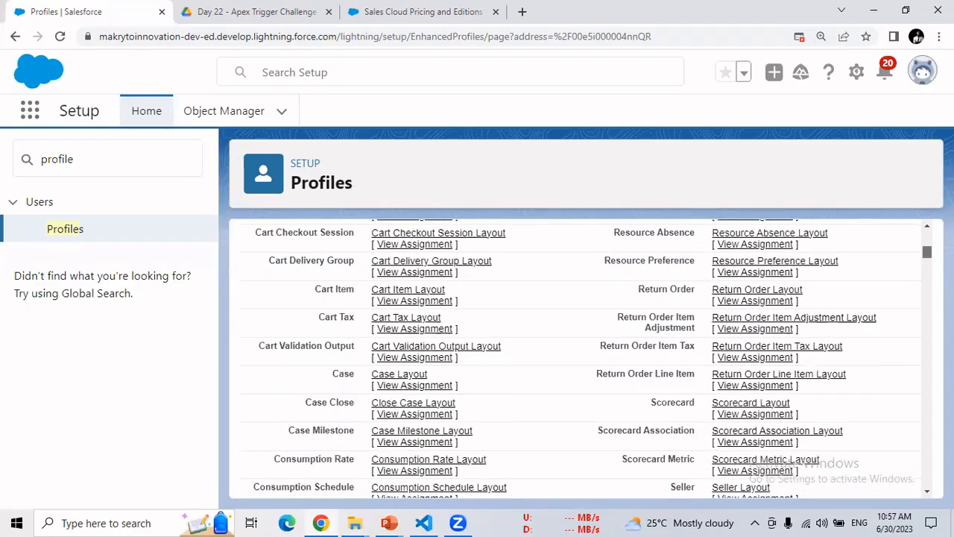
pyautogui.doubleClick(345, 375)
# - Review the Opportunity, Account and Contact entries in the Standard Object Layouts list
pyautogui.moveTo(927, 252)
pyautogui.mouseDown()
pyautogui.moveTo(929, 235)
pyautogui.moveTo(928, 246)
pyautogui.mouseUp()
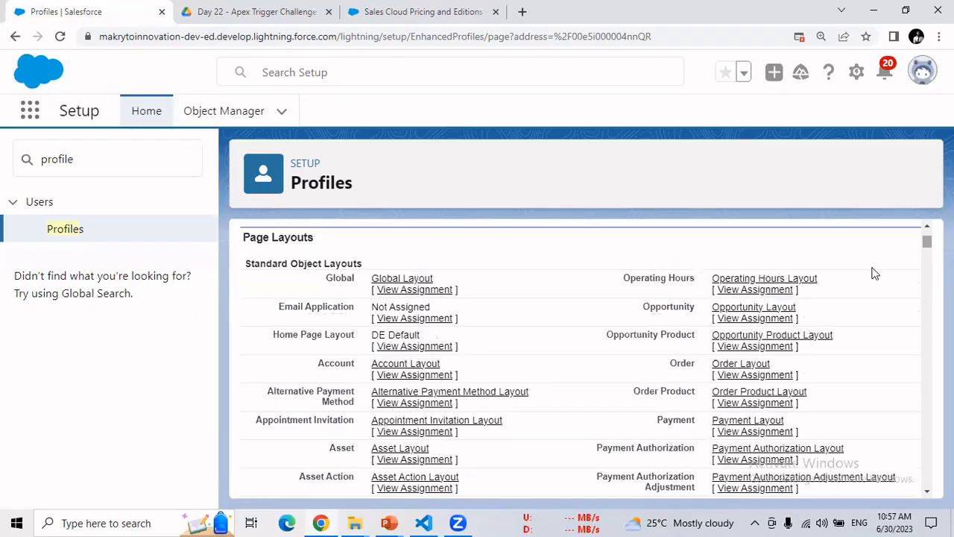
pyautogui.doubleClick(666, 310)
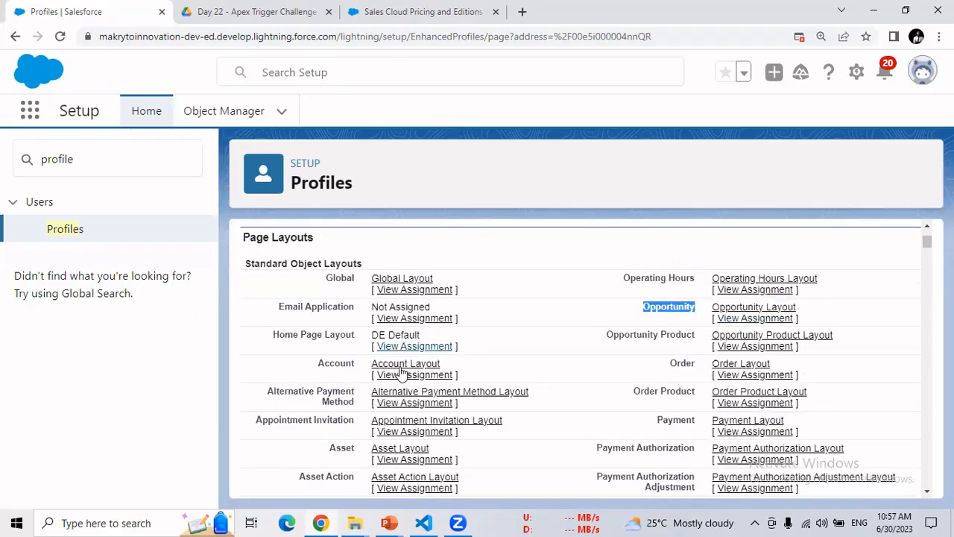
pyautogui.doubleClick(337, 364)
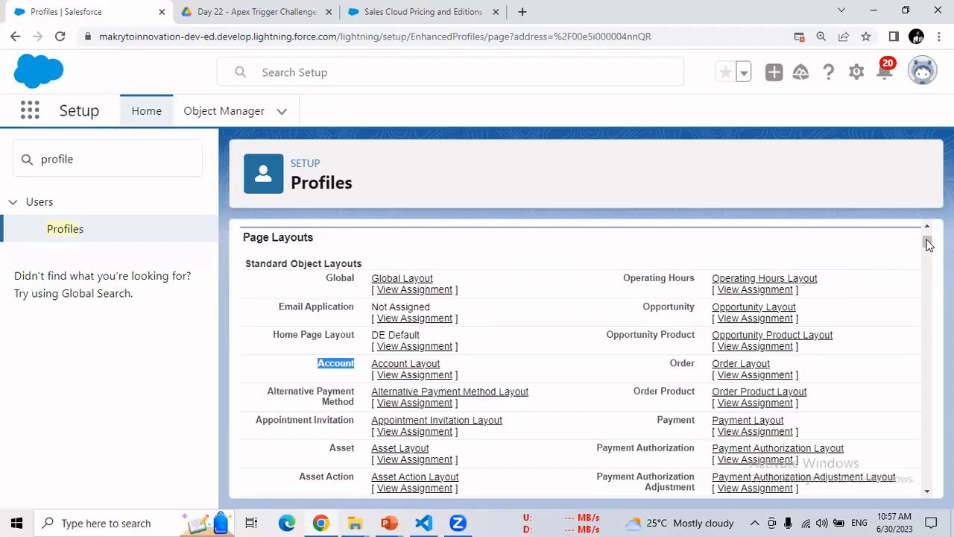
pyautogui.moveTo(928, 242); pyautogui.dragTo(928, 257)
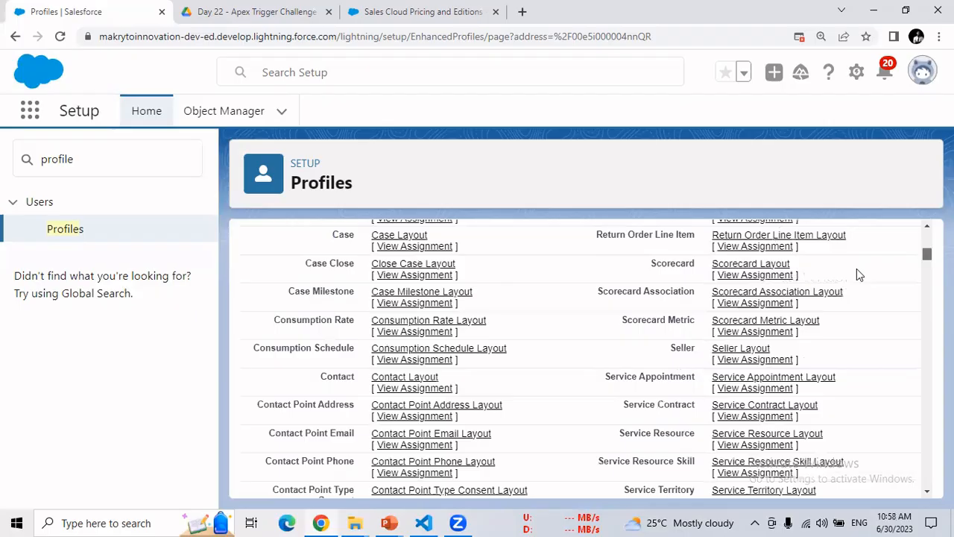
pyautogui.doubleClick(339, 378)
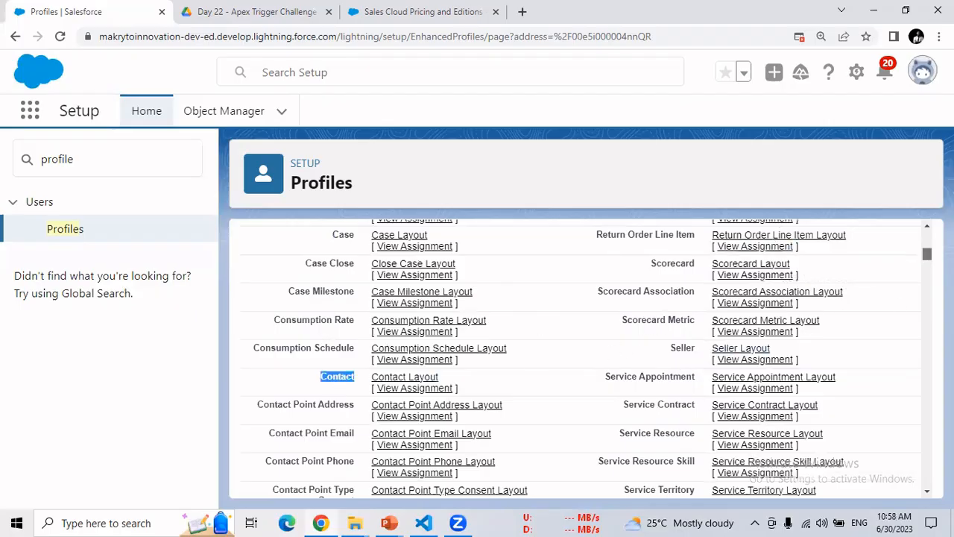
# - Examine the Custom Object Layouts, covering the Student, Employee, Faculty and Trainer objects
pyautogui.moveTo(928, 255); pyautogui.dragTo(928, 276)
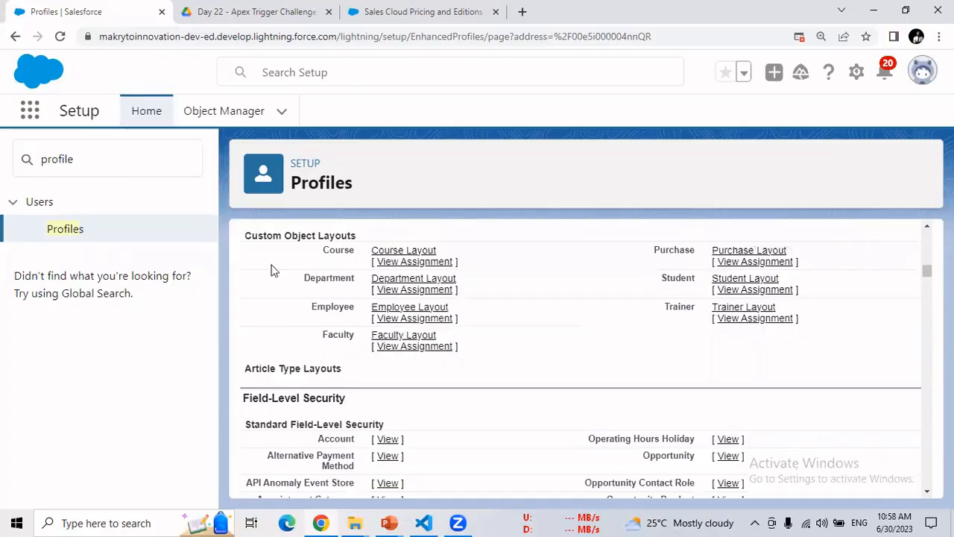
pyautogui.moveTo(245, 236); pyautogui.dragTo(357, 237)
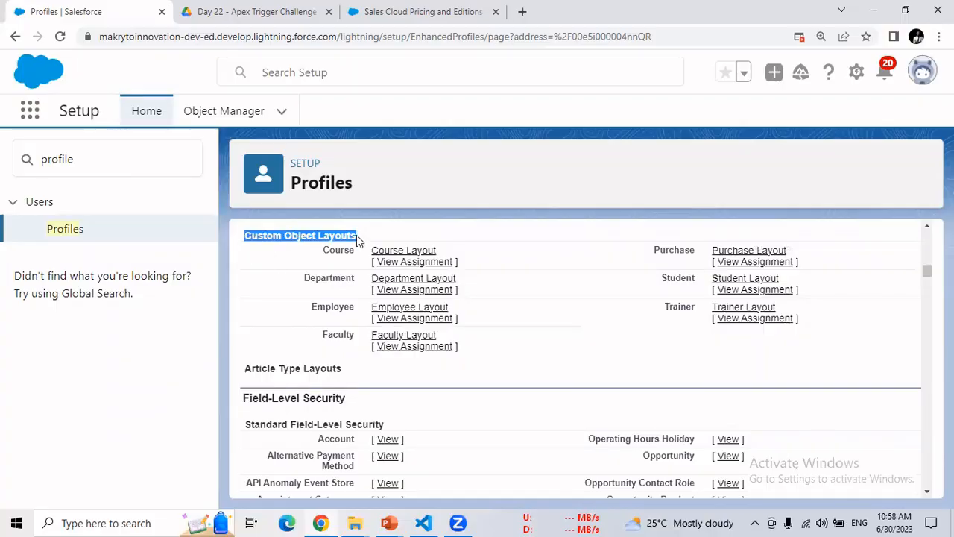
pyautogui.doubleClick(680, 278)
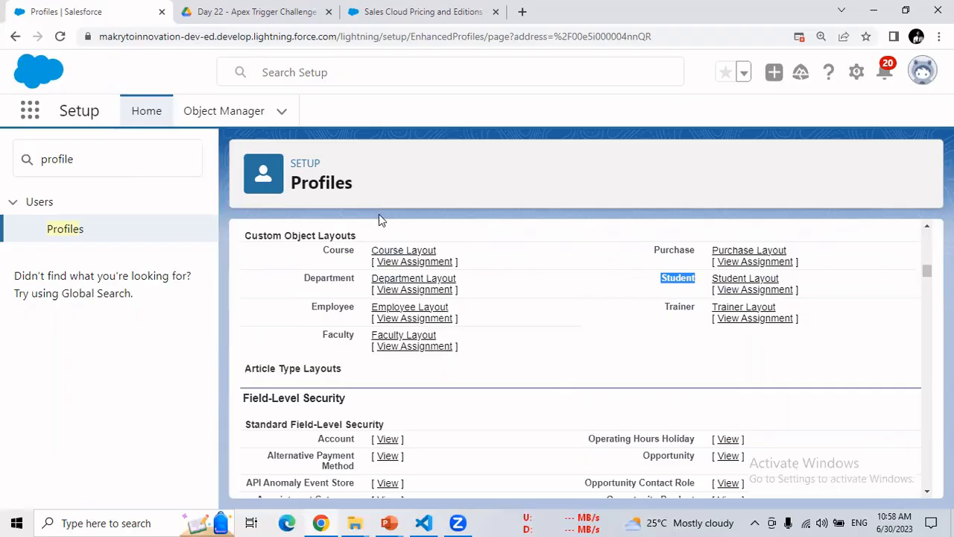
pyautogui.doubleClick(321, 306)
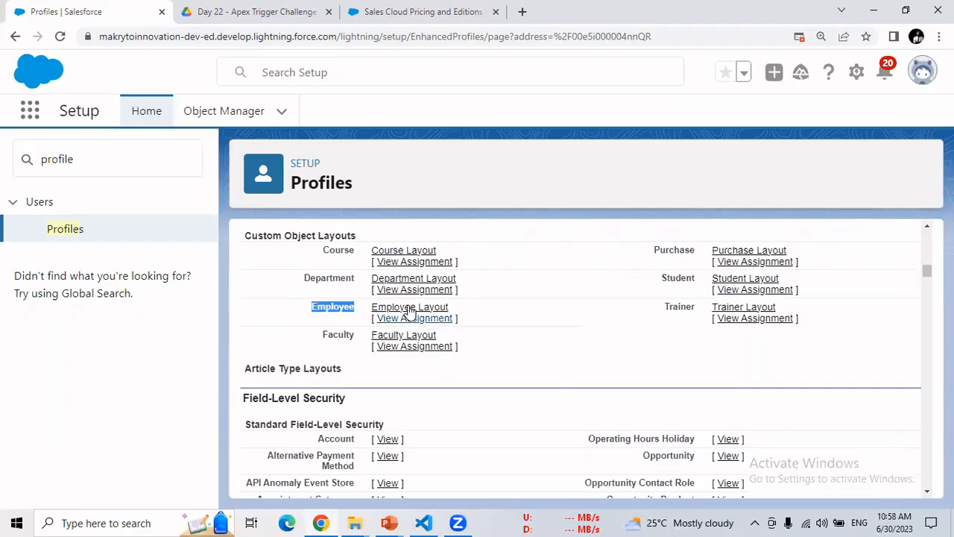
pyautogui.doubleClick(339, 335)
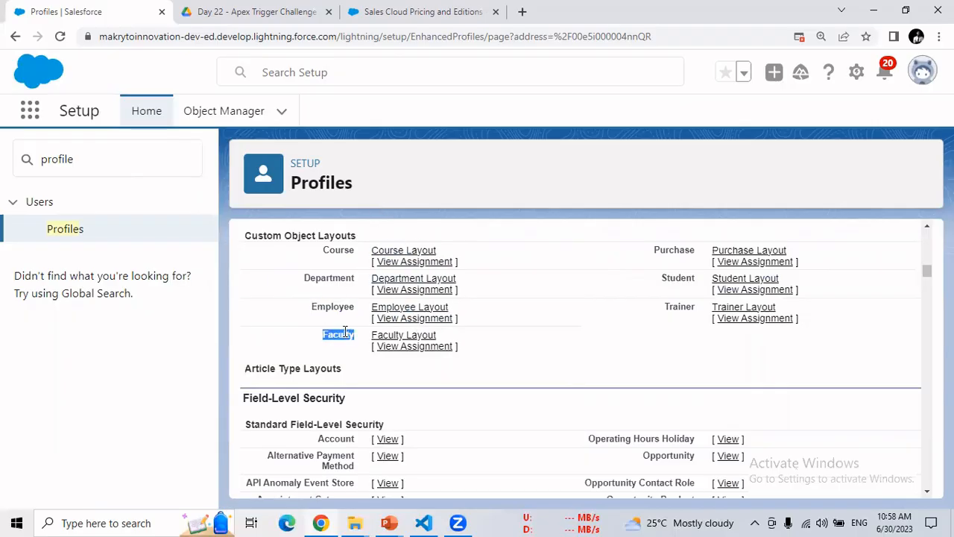
pyautogui.doubleClick(690, 305)
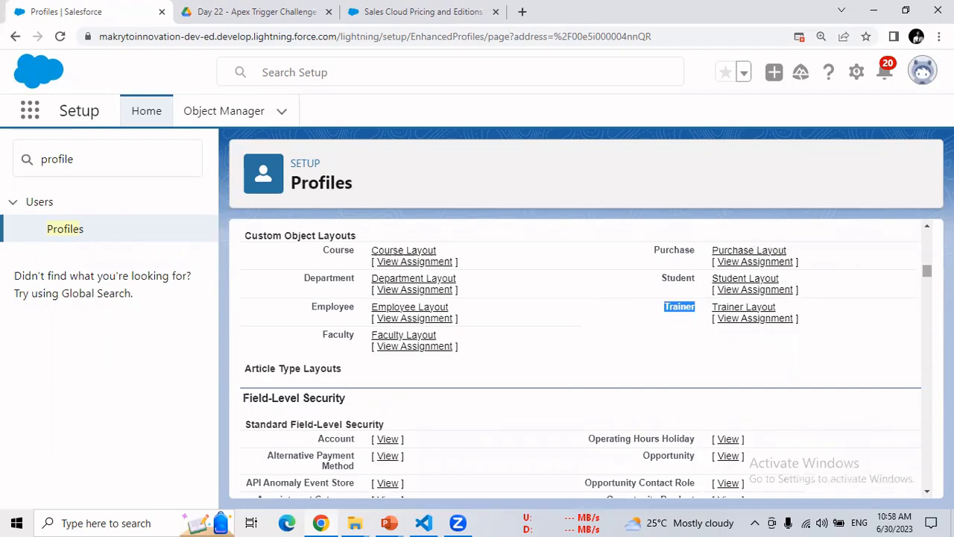
# - Examine the Field-Level Security section and its standard object entries for Account and Opportunity
pyautogui.scroll(-3, 587, 356)
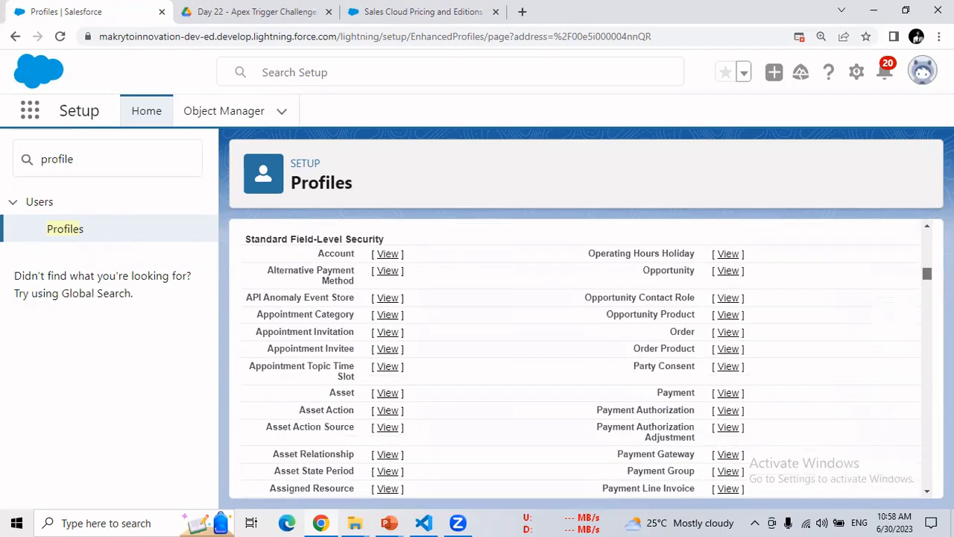
pyautogui.scroll(3, 586, 355)
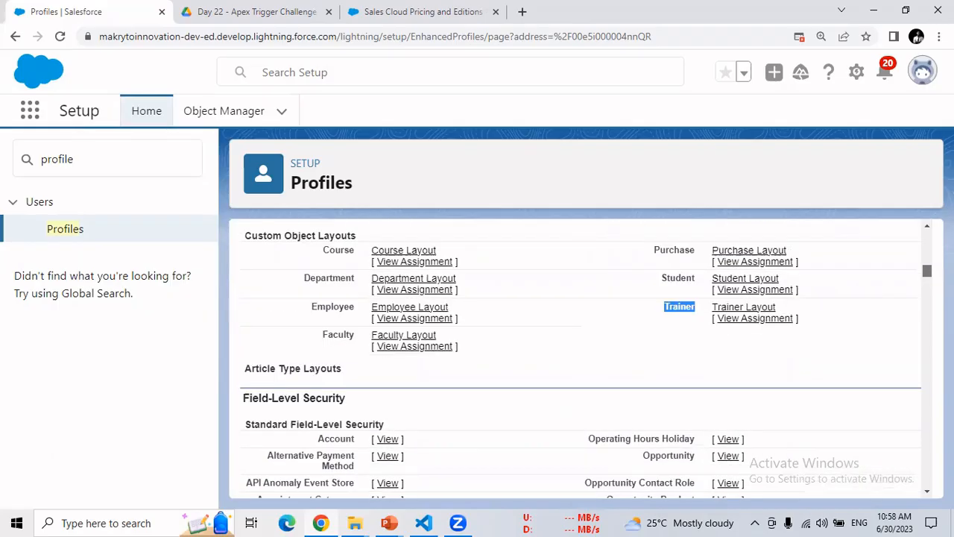
pyautogui.moveTo(288, 399); pyautogui.dragTo(363, 407)
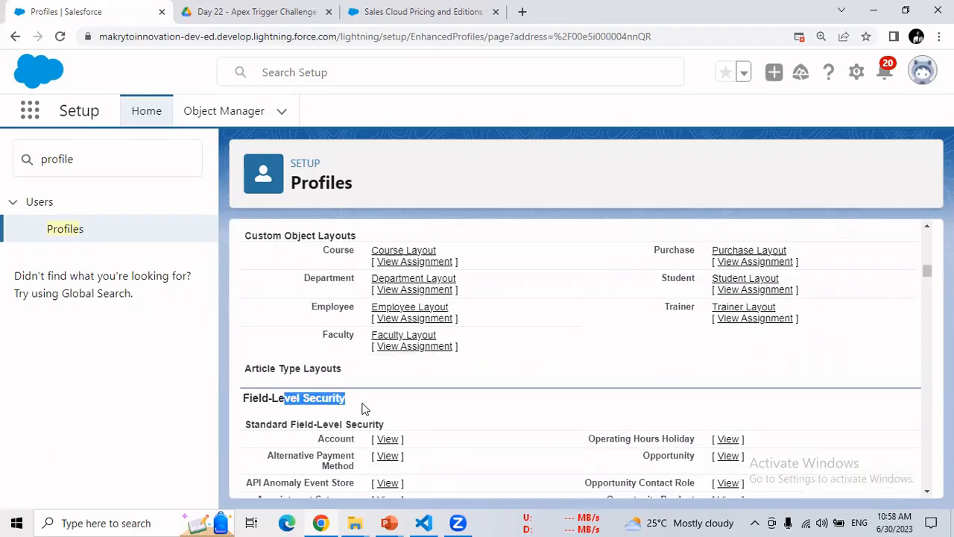
pyautogui.click(465, 413)
pyautogui.scroll(-2, 465, 413)
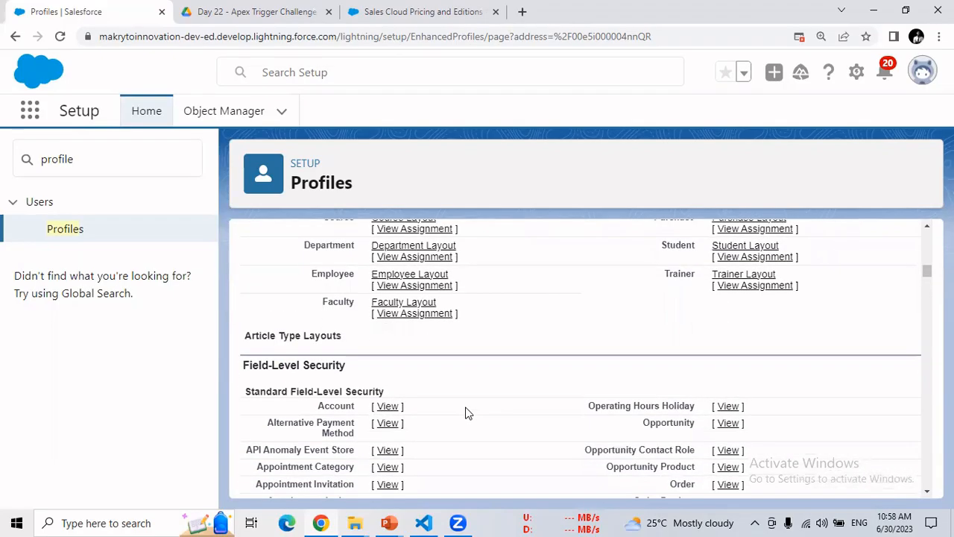
pyautogui.scroll(-2, 466, 413)
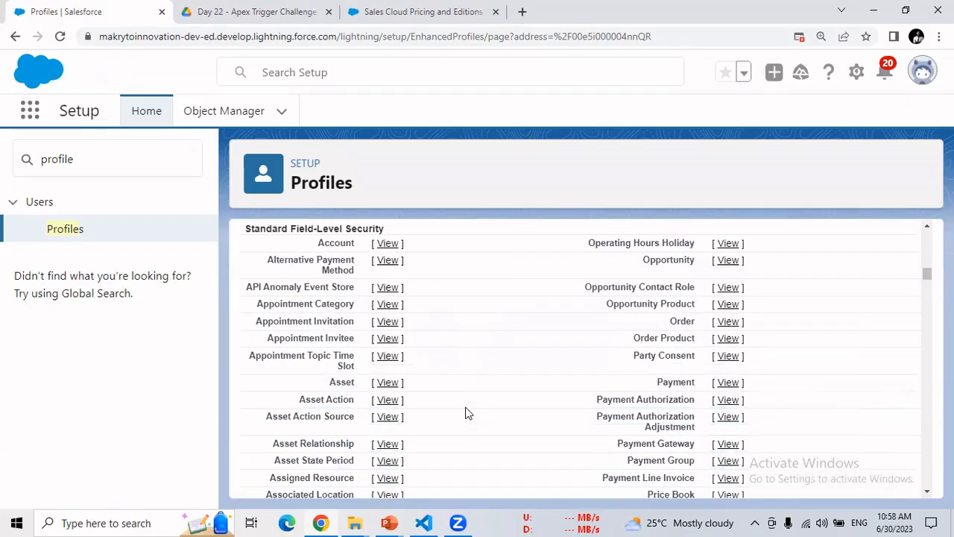
pyautogui.doubleClick(334, 243)
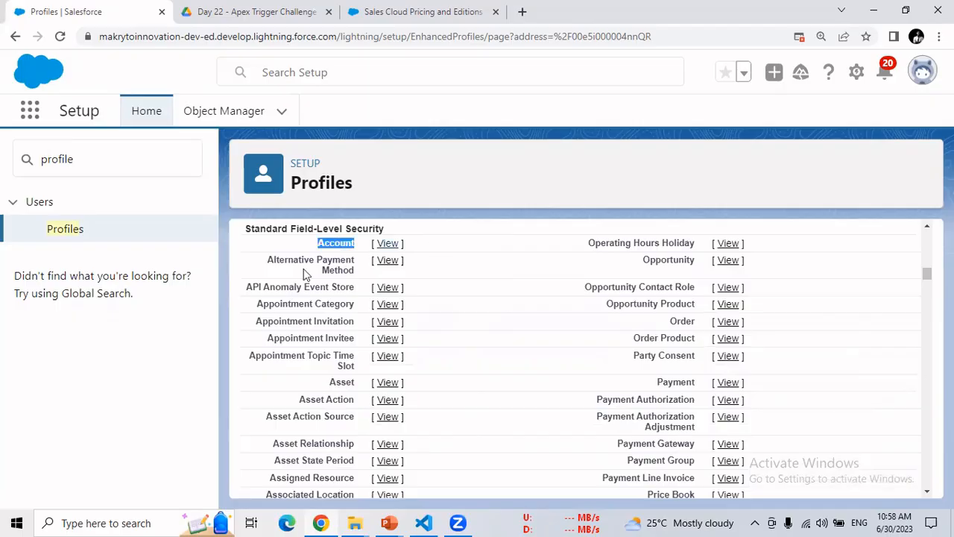
pyautogui.doubleClick(659, 260)
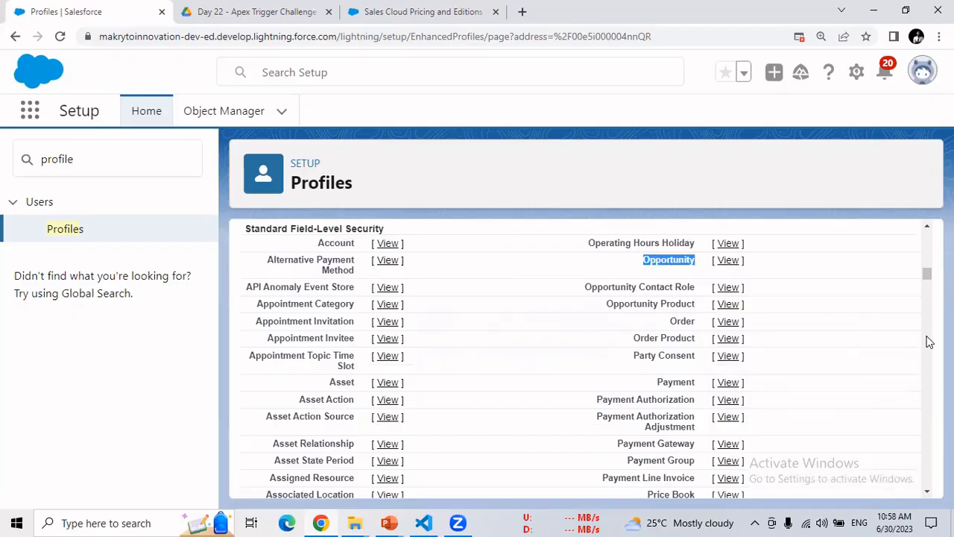
# - Examine the Custom Field-Level Security list, covering the Course, Department and Employee objects
pyautogui.scroll(-15, 929, 341)
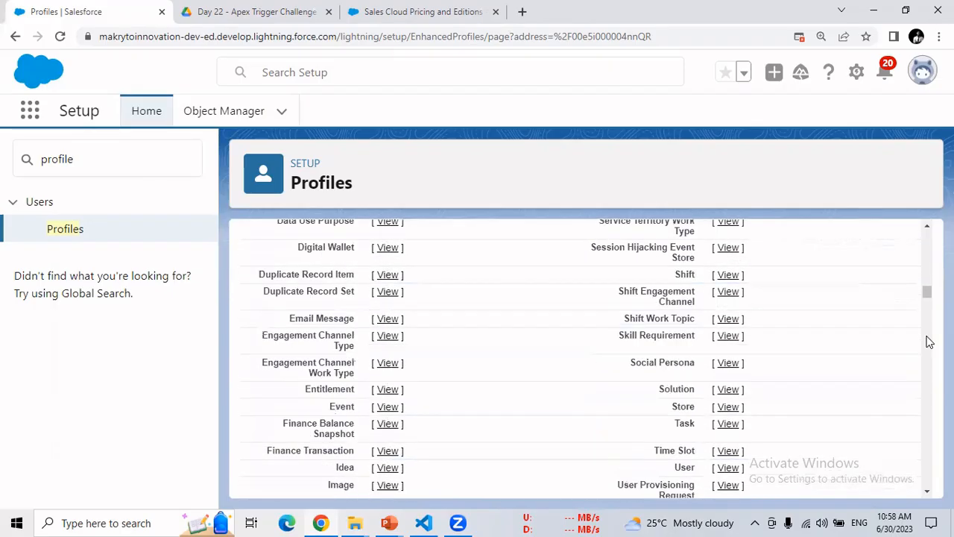
pyautogui.scroll(-3, 928, 342)
pyautogui.scroll(-3, 929, 341)
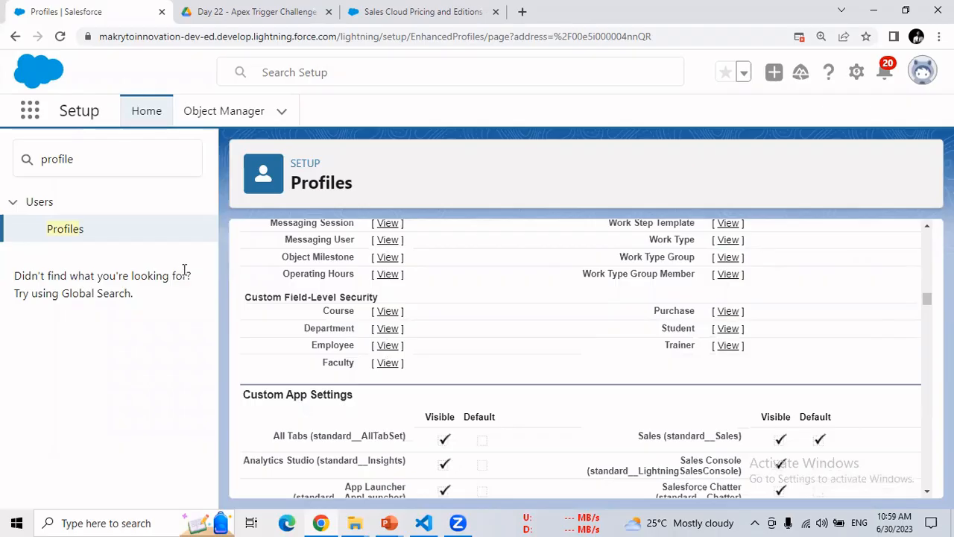
pyautogui.moveTo(264, 297); pyautogui.dragTo(364, 297)
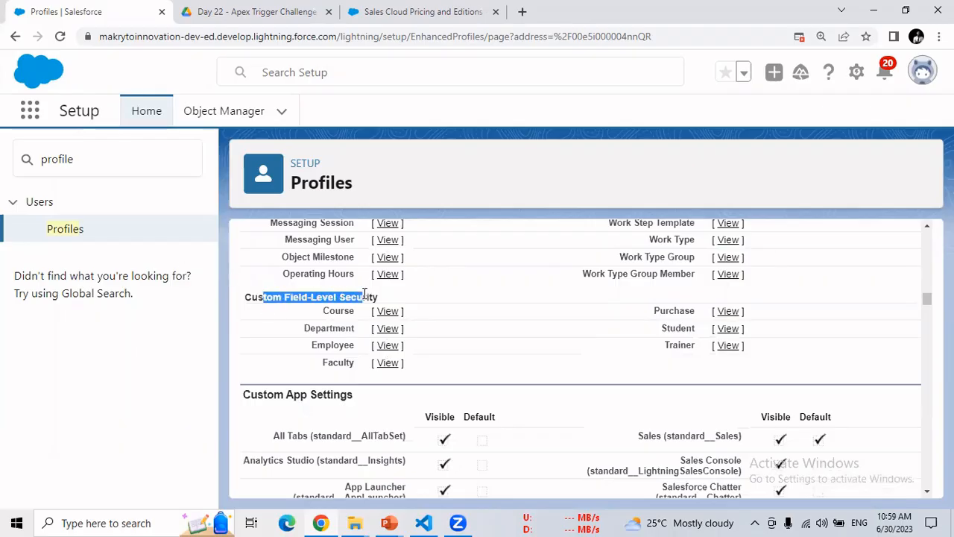
pyautogui.click(333, 298)
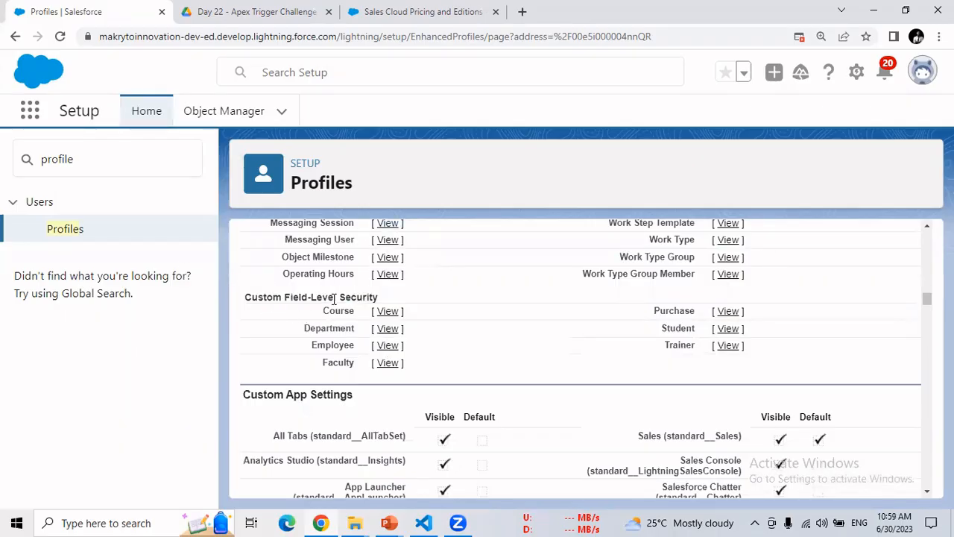
pyautogui.doubleClick(337, 312)
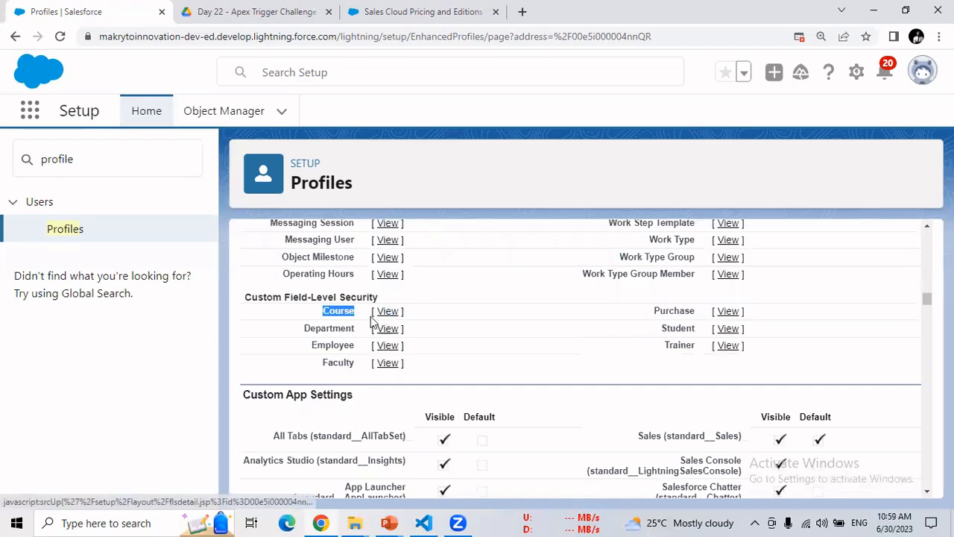
pyautogui.doubleClick(319, 328)
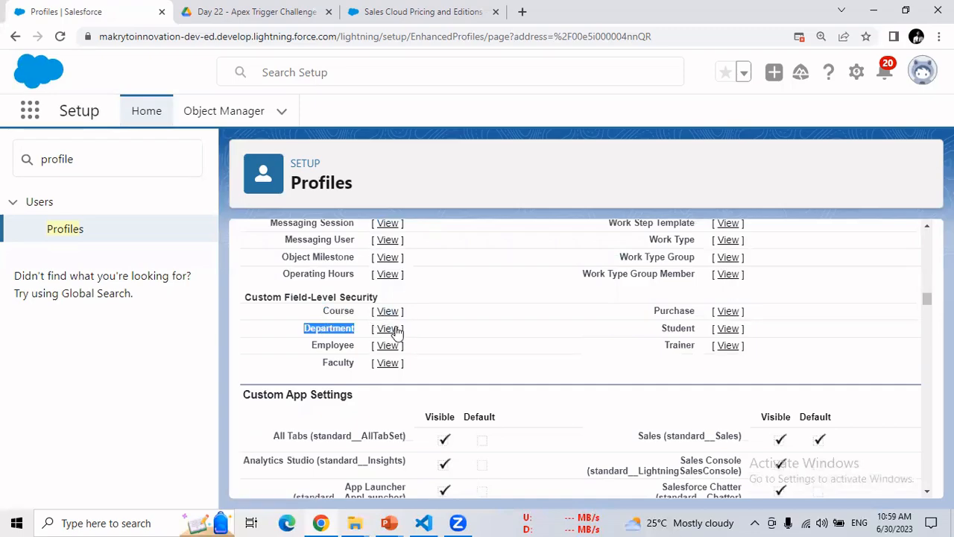
pyautogui.doubleClick(343, 345)
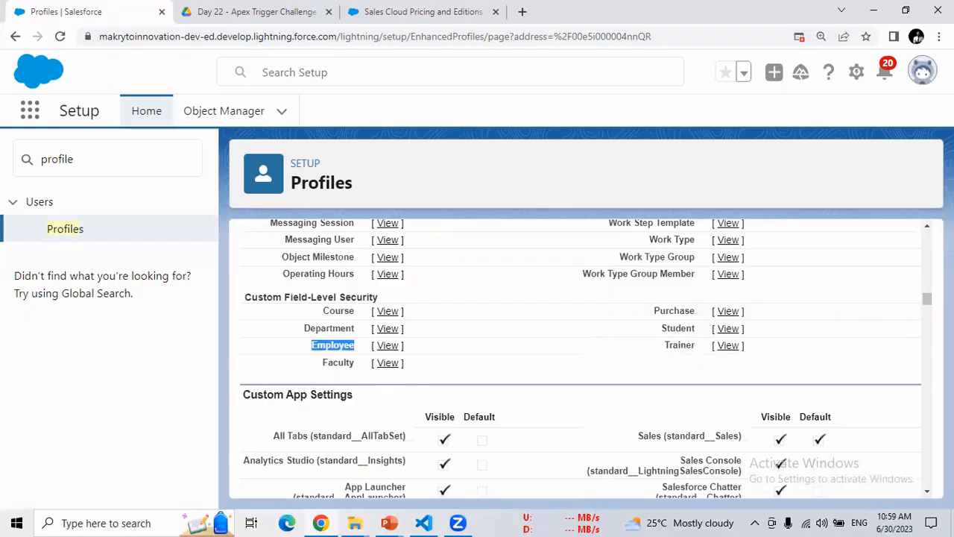
# - Examine the Visible and Default options in Custom App Settings for Sample Console, Content, Sales and the other apps
pyautogui.scroll(-3, 455, 257)
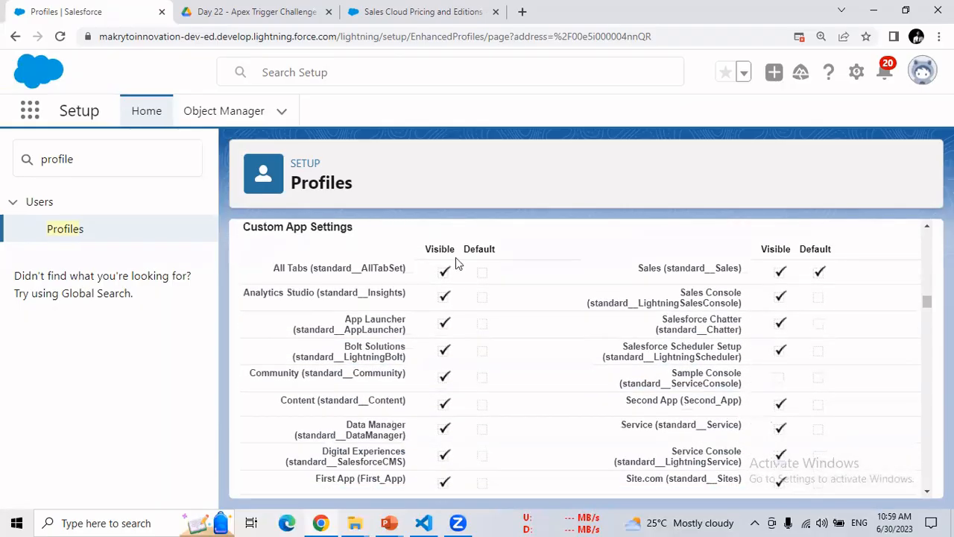
pyautogui.moveTo(353, 229); pyautogui.dragTo(243, 232)
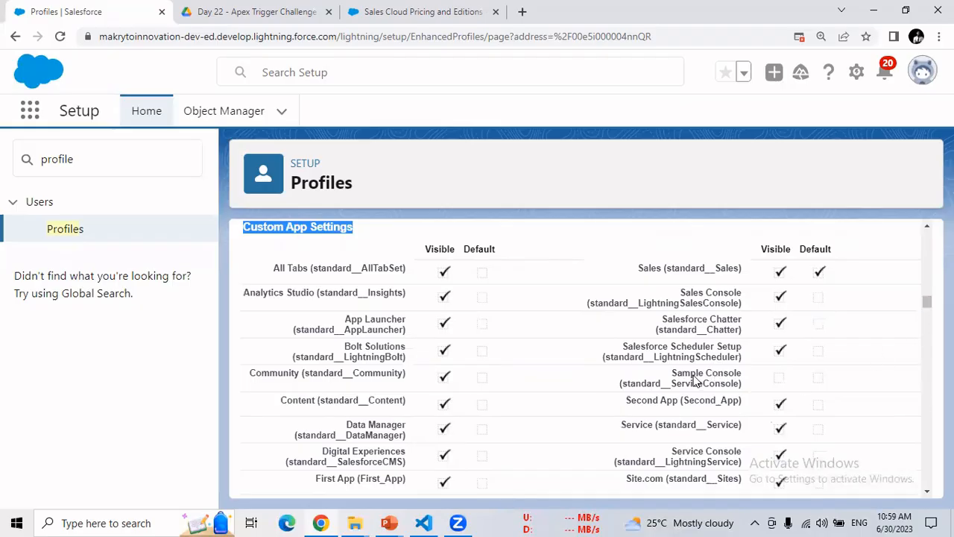
pyautogui.moveTo(671, 373); pyautogui.dragTo(744, 382)
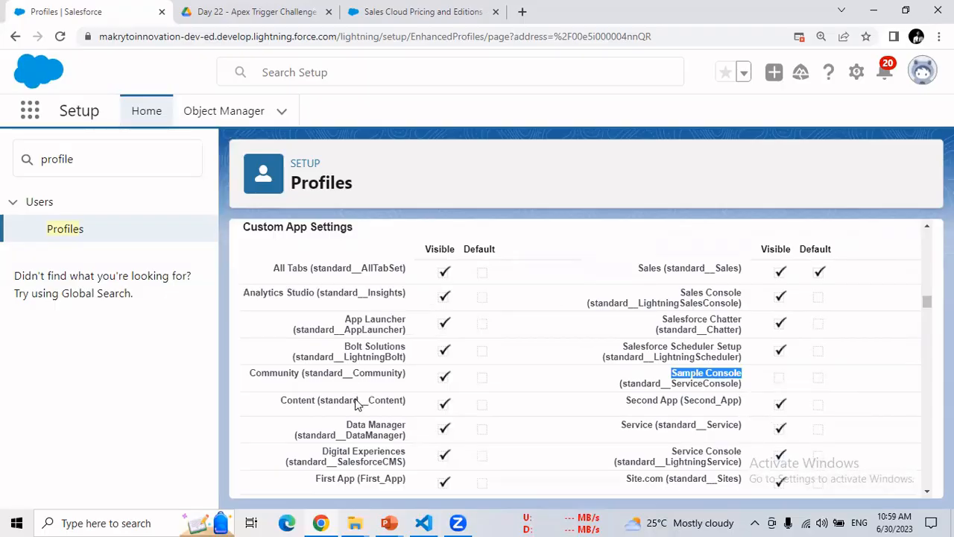
pyautogui.doubleClick(297, 403)
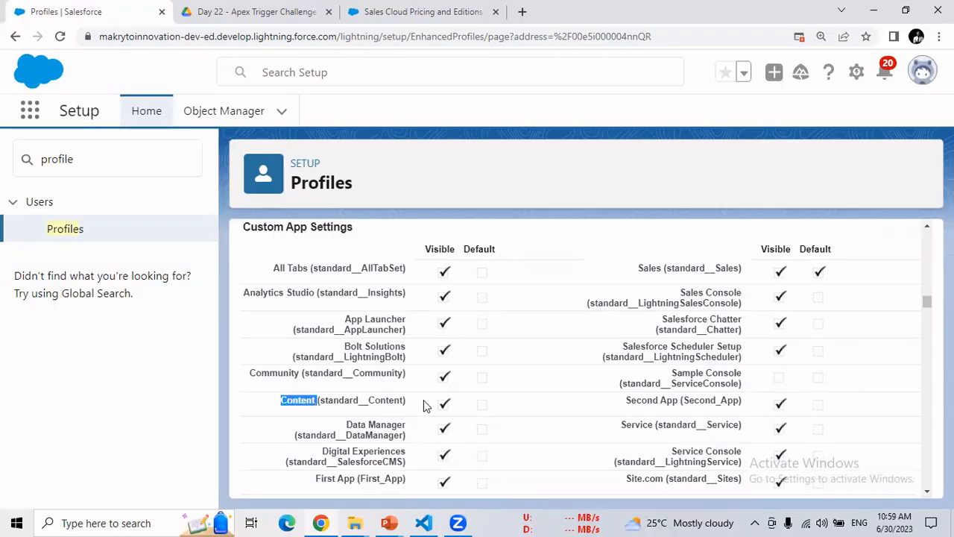
pyautogui.doubleClick(647, 270)
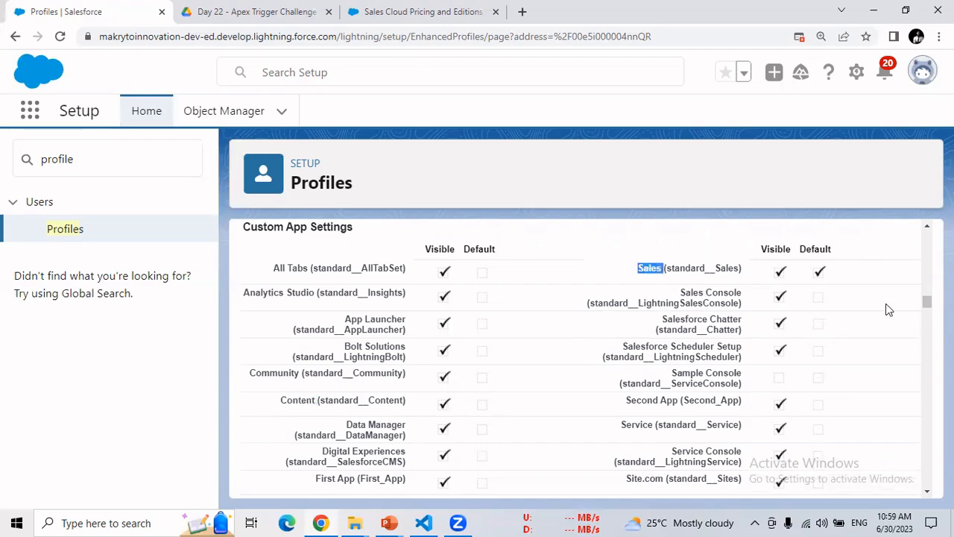
pyautogui.click(653, 278)
pyautogui.doubleClick(650, 269)
pyautogui.click(927, 493)
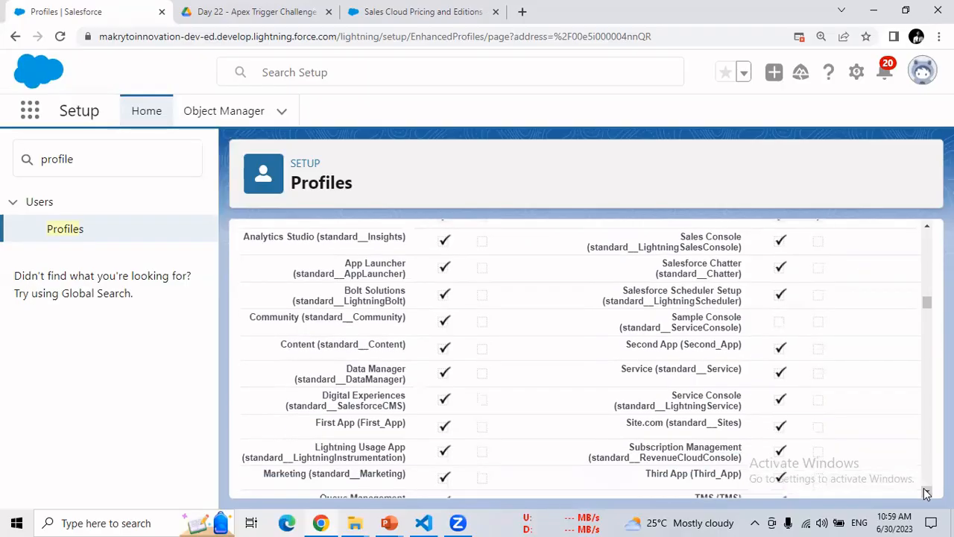
# - Examine the remaining Custom App Settings entries, including the custom TMS app's visibility
pyautogui.click(926, 493)
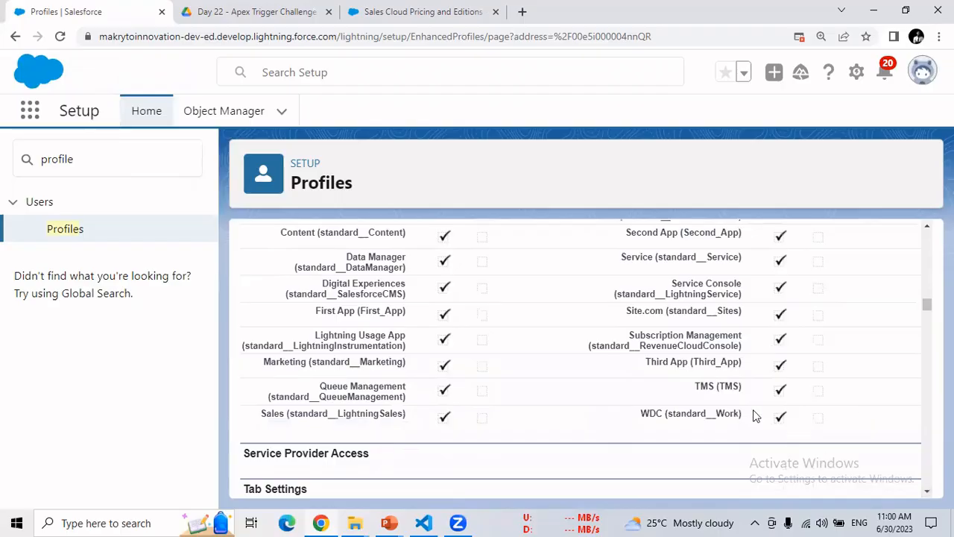
pyautogui.moveTo(710, 389); pyautogui.dragTo(780, 394)
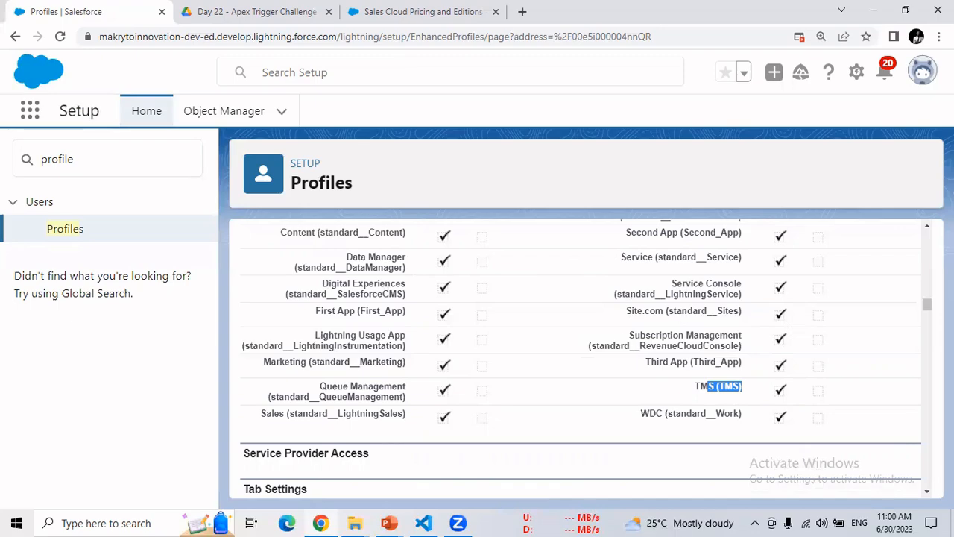
pyautogui.scroll(5, 582, 357)
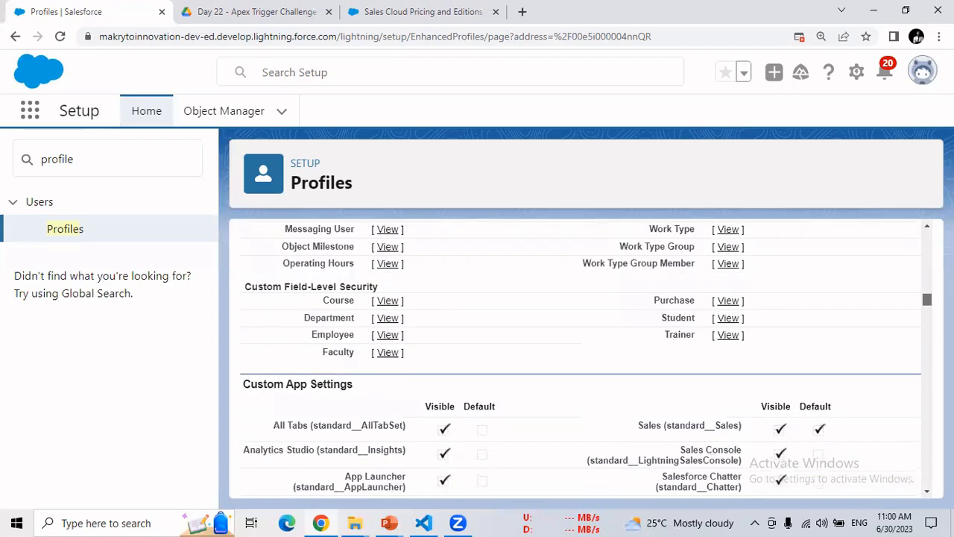
# - Examine the Standard Tab Settings, comparing the visibility options for the Home, All Sites and Legal Entities tabs
pyautogui.scroll(-3, 582, 358)
pyautogui.scroll(-10, 762, 322)
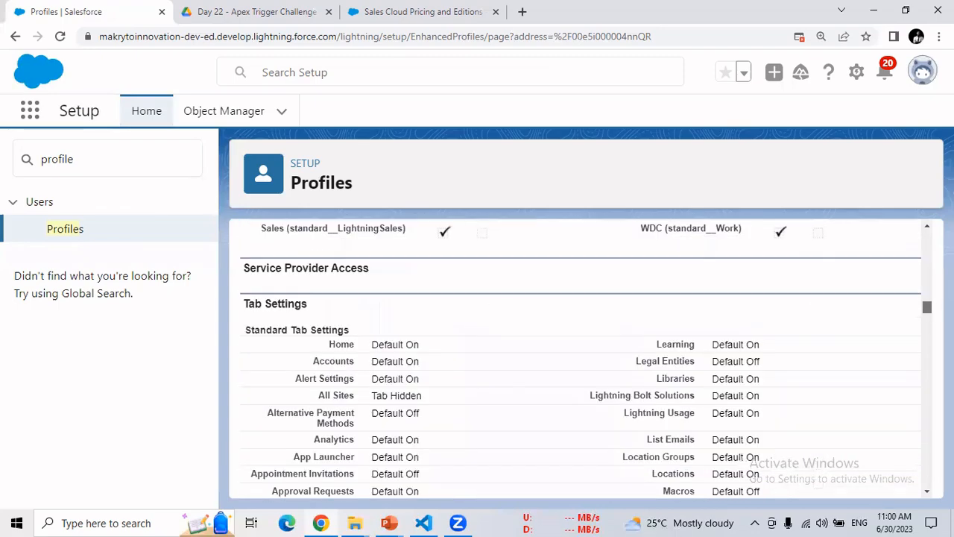
pyautogui.scroll(2, 762, 322)
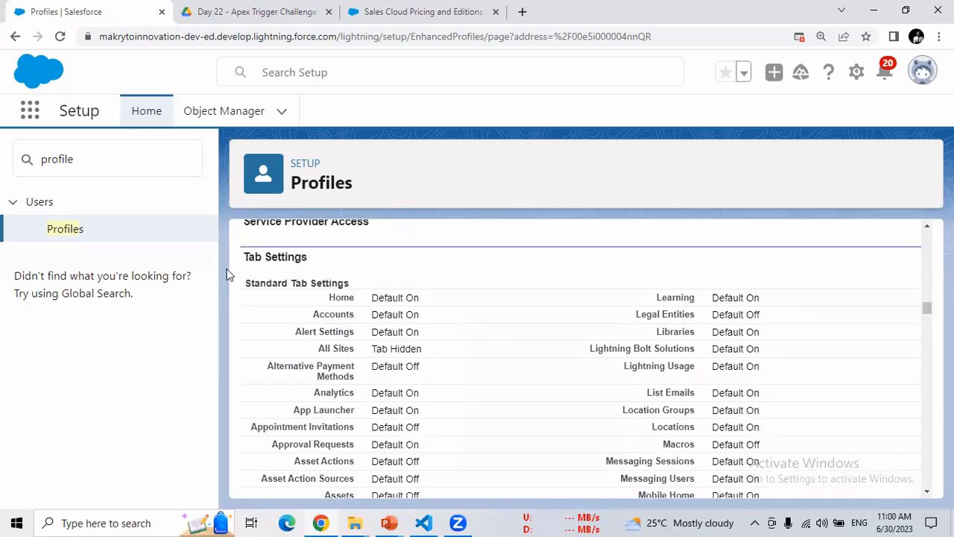
pyautogui.moveTo(243, 256); pyautogui.dragTo(310, 262)
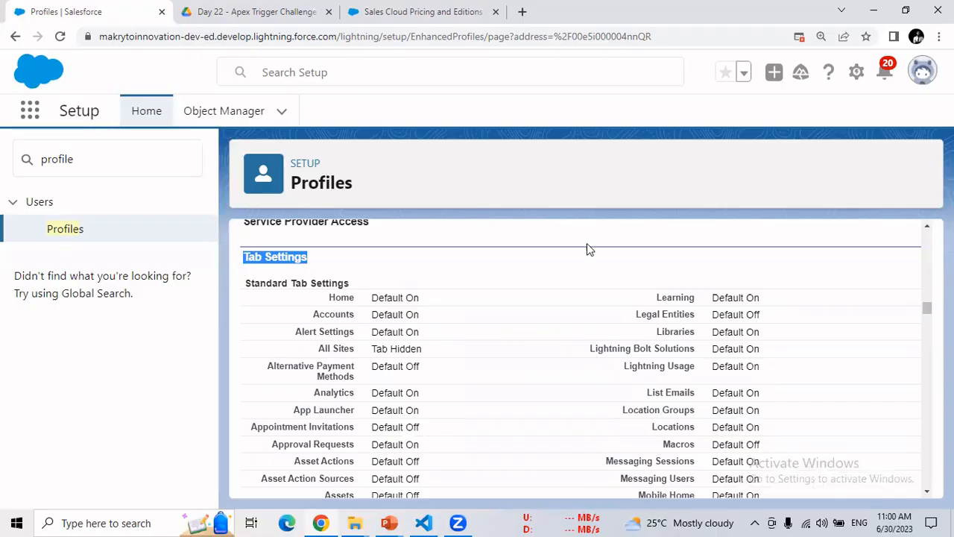
pyautogui.doubleClick(343, 297)
pyautogui.moveTo(321, 349); pyautogui.dragTo(429, 351)
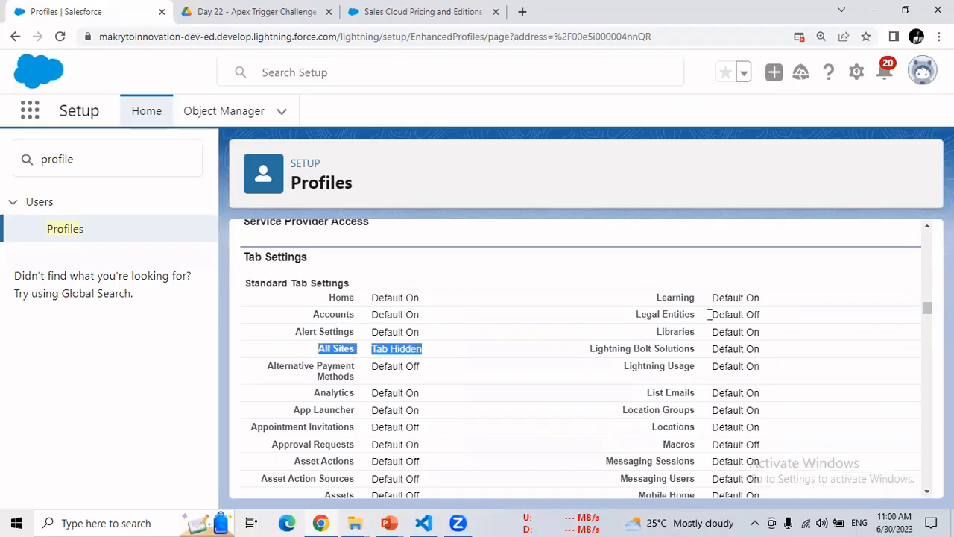
pyautogui.moveTo(710, 315); pyautogui.dragTo(766, 316)
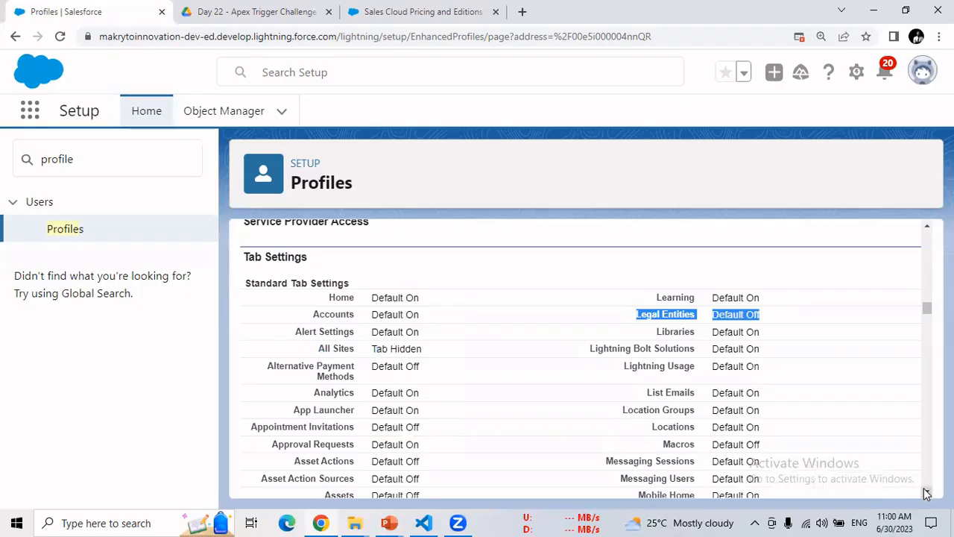
# - Examine the Custom Tab Settings for Courses, Departments, Employees, Faculties, Students and Trainers
pyautogui.scroll(-3, 926, 494)
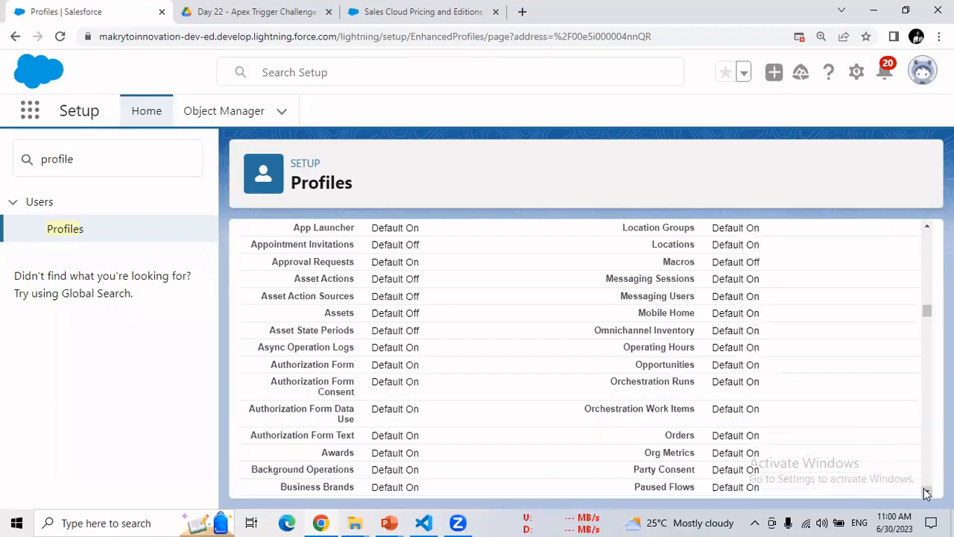
pyautogui.scroll(-5, 927, 494)
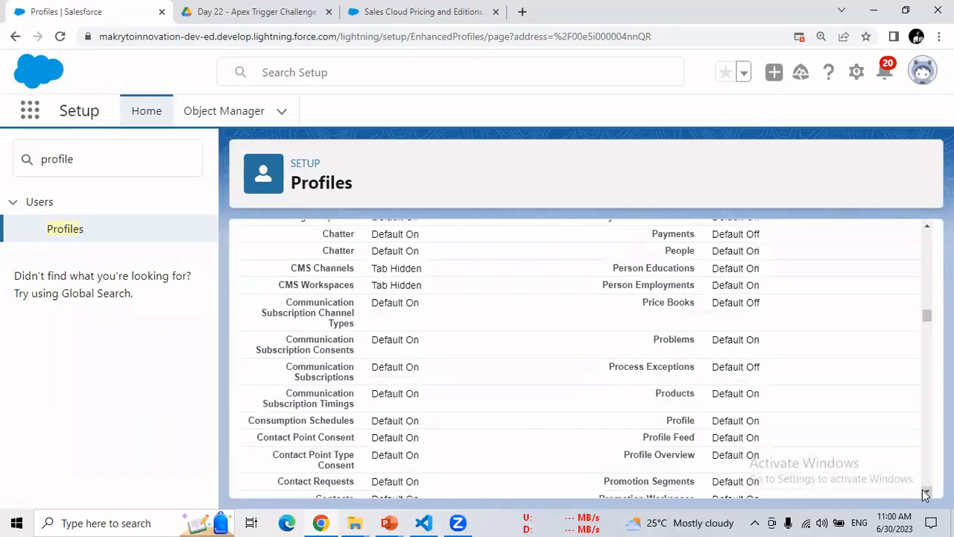
pyautogui.scroll(-5, 925, 495)
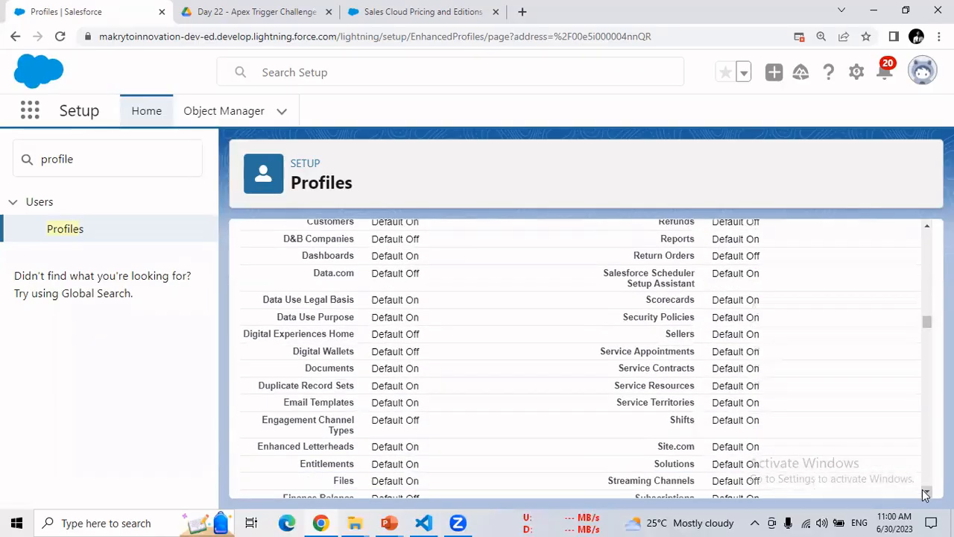
pyautogui.scroll(-5, 925, 495)
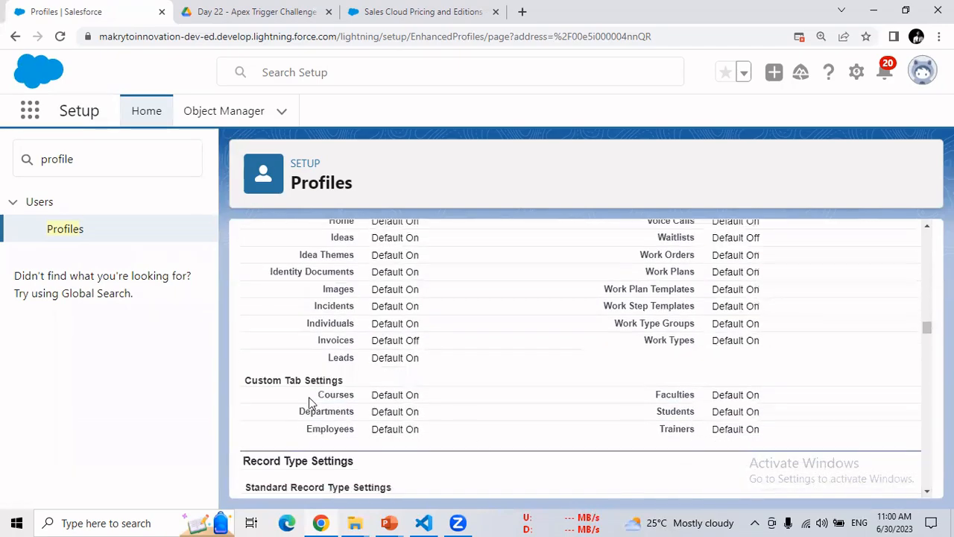
pyautogui.doubleClick(336, 394)
pyautogui.doubleClick(328, 412)
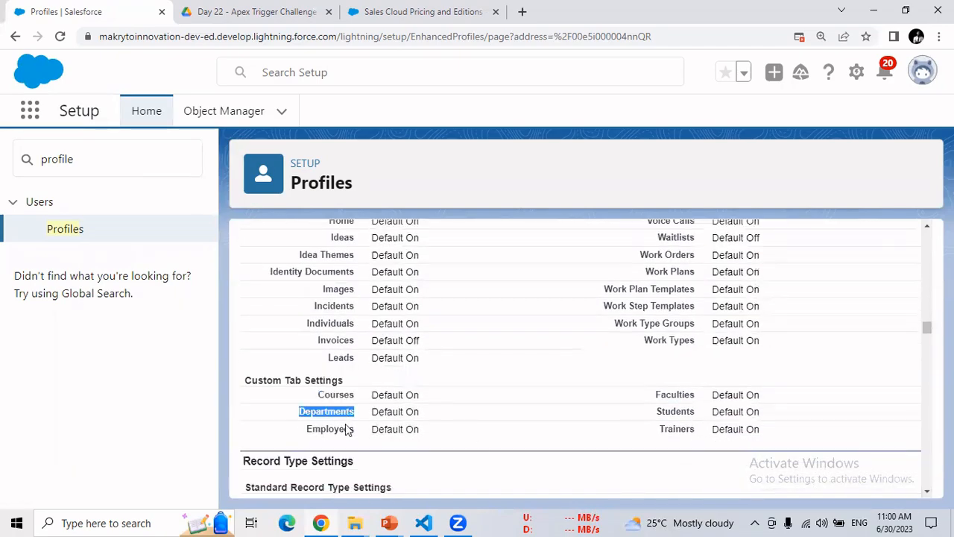
pyautogui.doubleClick(335, 429)
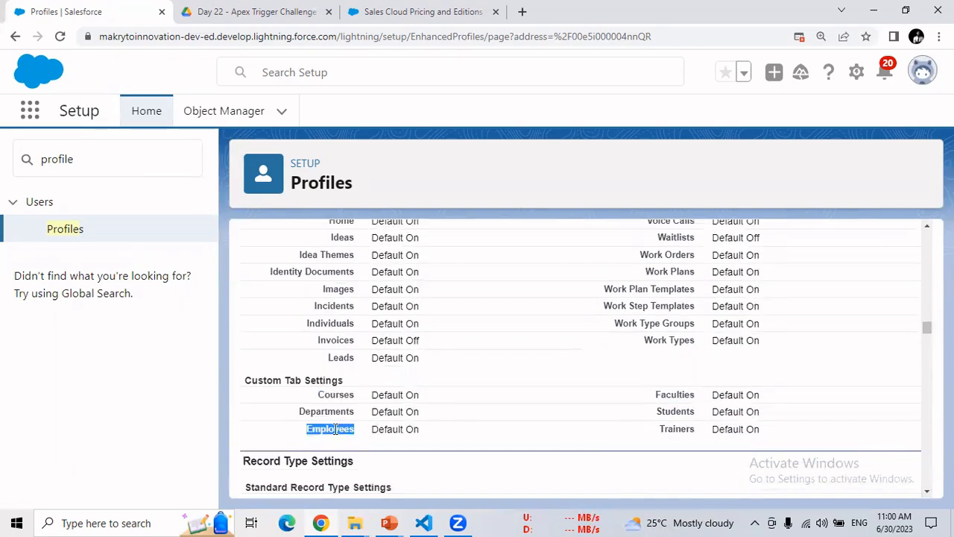
pyautogui.doubleClick(677, 394)
pyautogui.doubleClick(680, 412)
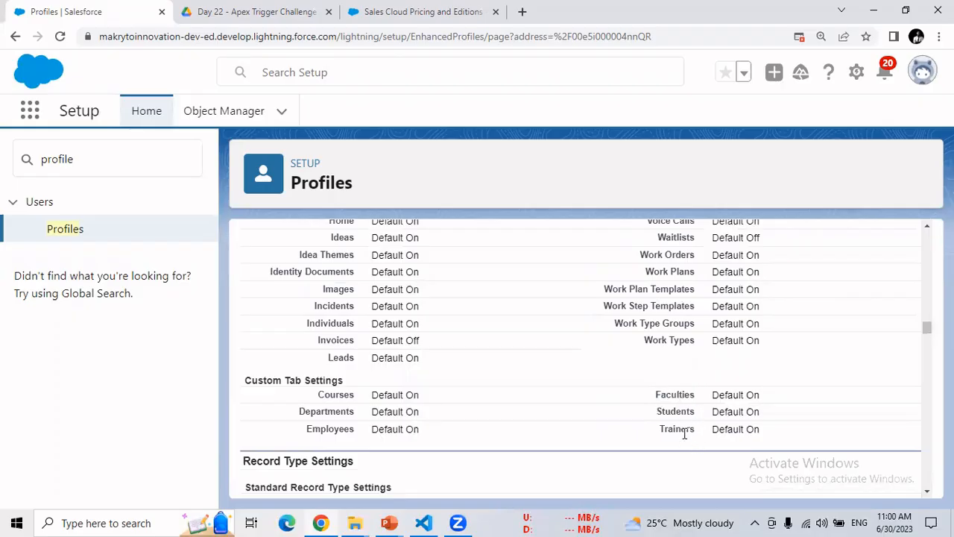
pyautogui.doubleClick(680, 429)
# - Examine the Standard Record Type Settings list, including the Contracts entry
pyautogui.moveTo(927, 338); pyautogui.dragTo(928, 362)
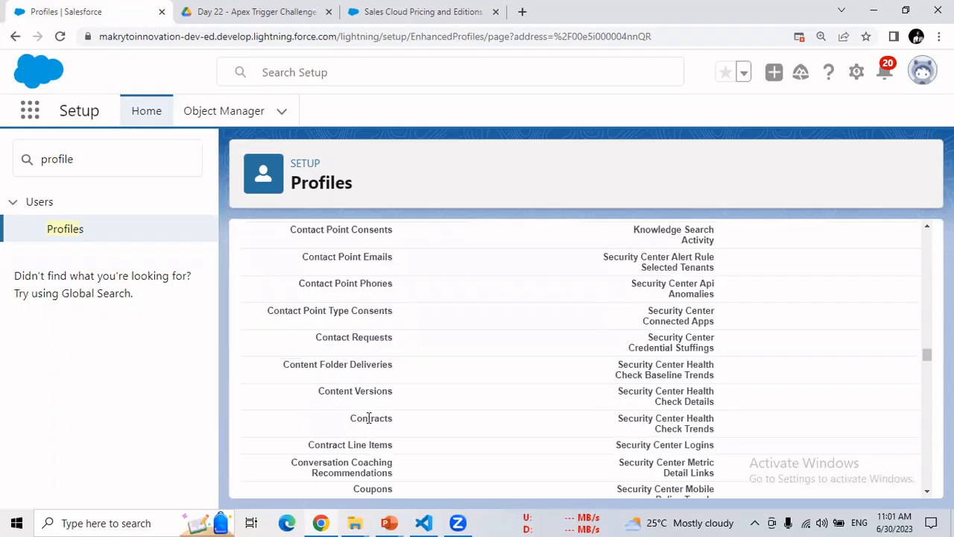
pyautogui.doubleClick(368, 419)
pyautogui.click(928, 494)
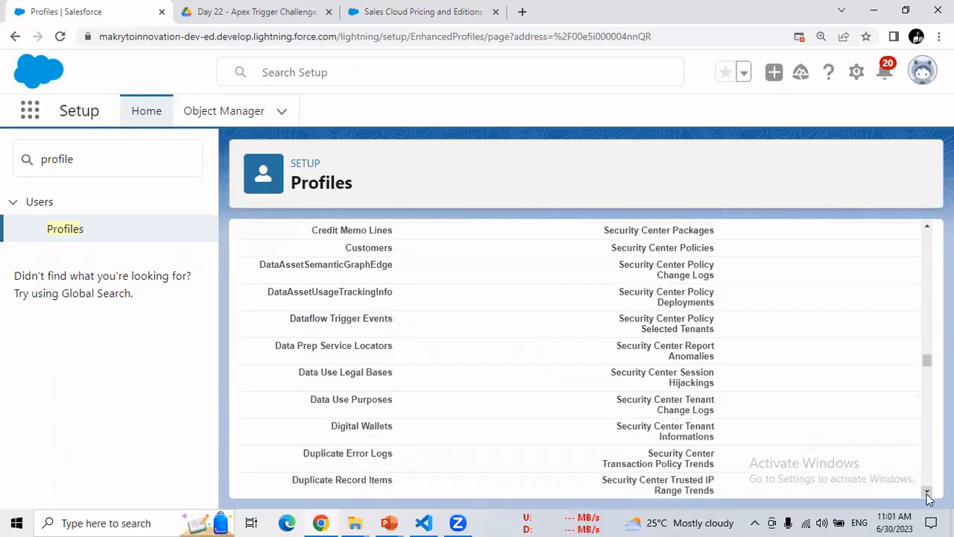
# - Examine the Administrative Permissions section through the API, permission set and Apex entries
pyautogui.moveTo(928, 494); pyautogui.dragTo(927, 494)
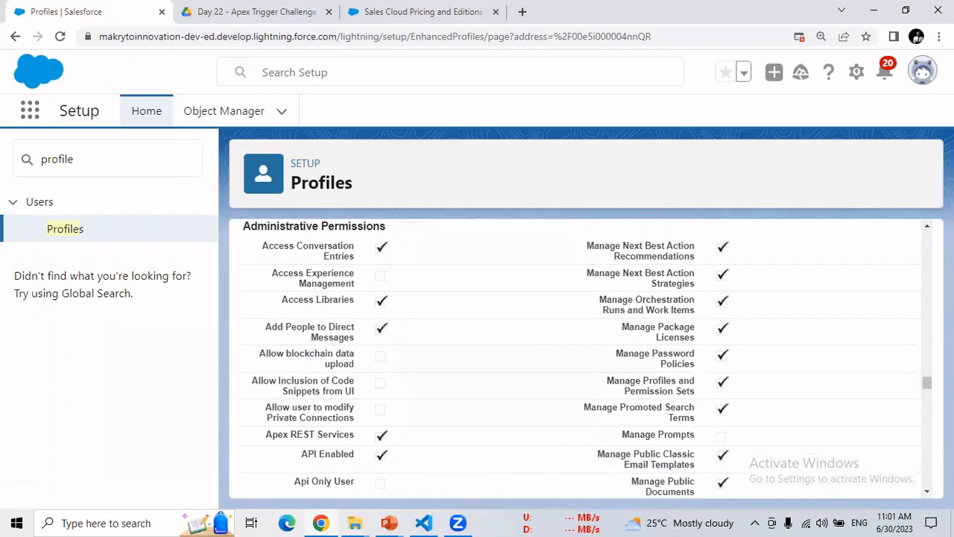
pyautogui.doubleClick(399, 234)
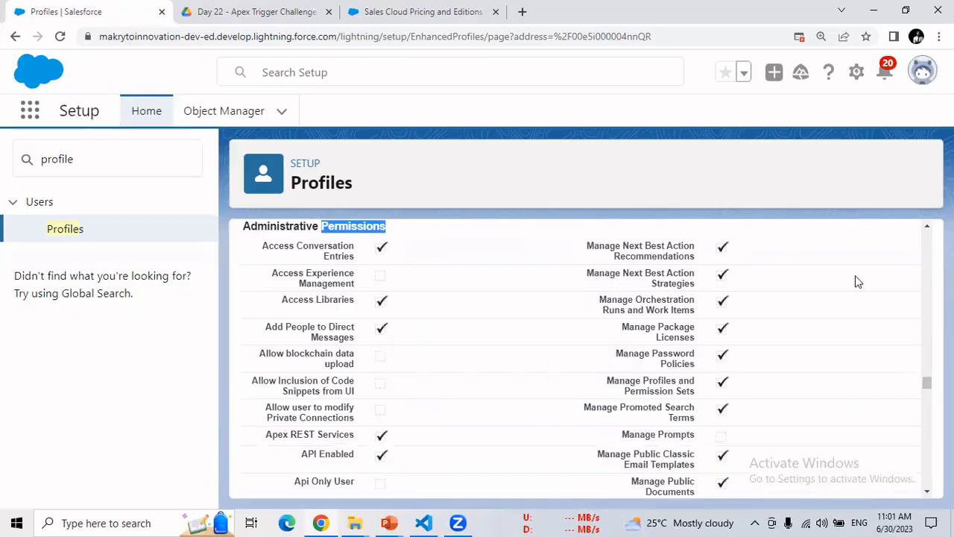
pyautogui.click(926, 495)
pyautogui.click(925, 494)
pyautogui.click(926, 494)
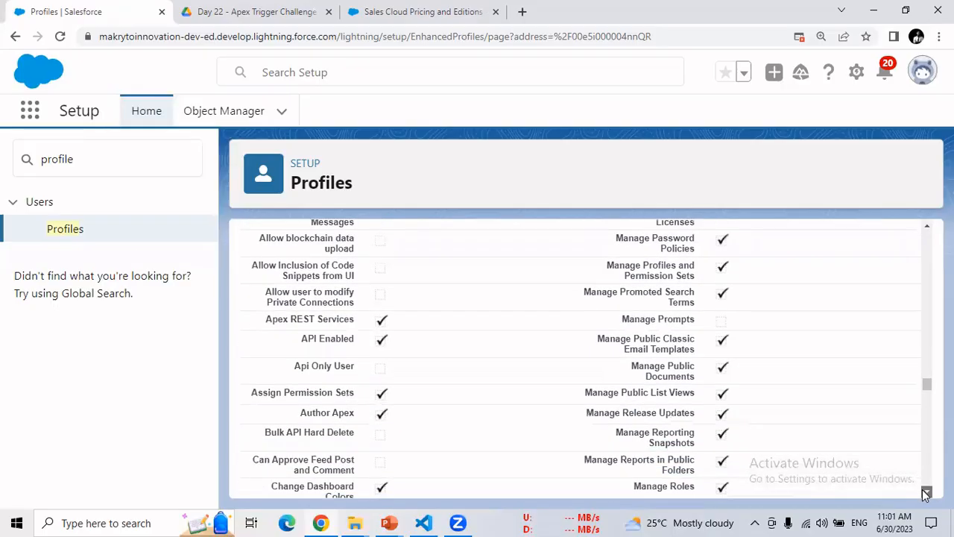
pyautogui.click(926, 495)
pyautogui.click(925, 495)
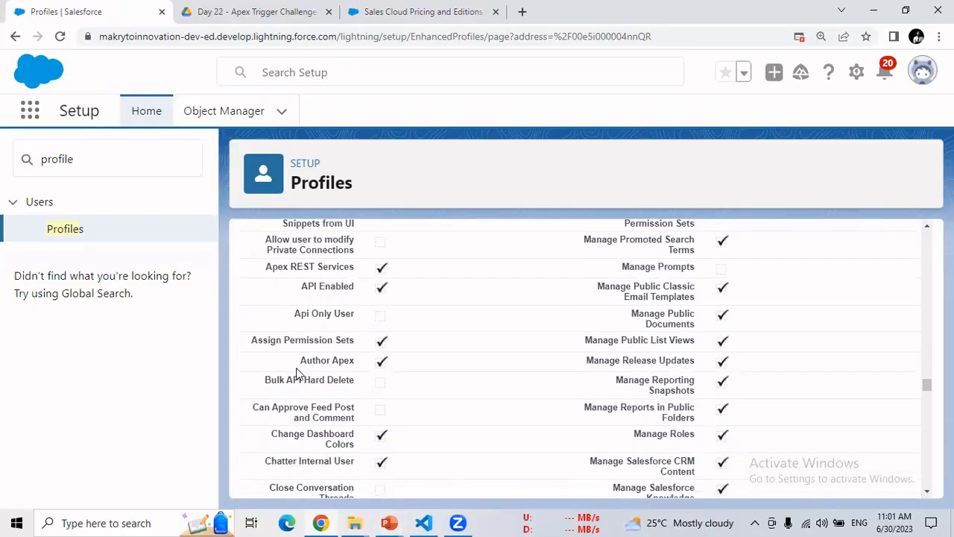
# - Examine the Bulk API Hard Delete permission within the profile's Administrative Permissions
pyautogui.moveTo(264, 381); pyautogui.dragTo(356, 381)
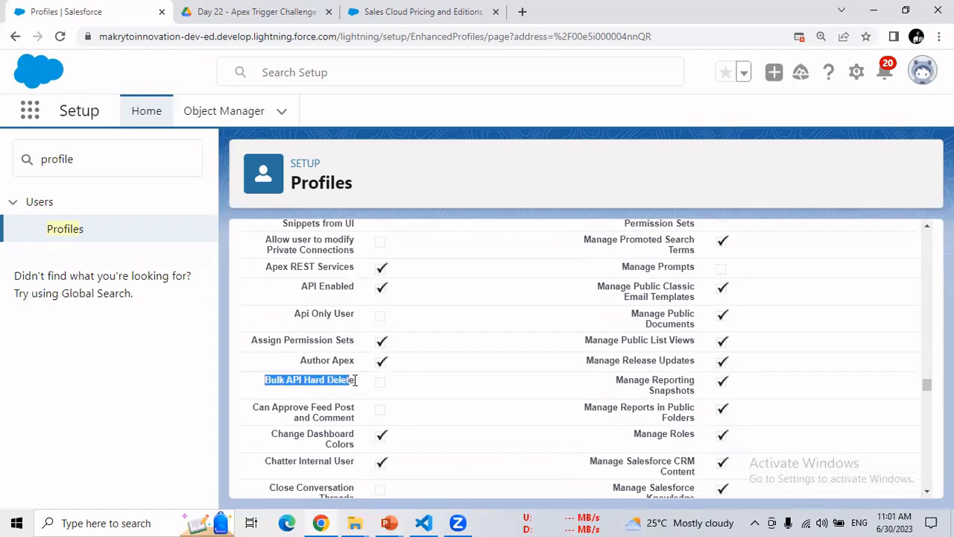
pyautogui.click(288, 380)
pyautogui.doubleClick(334, 380)
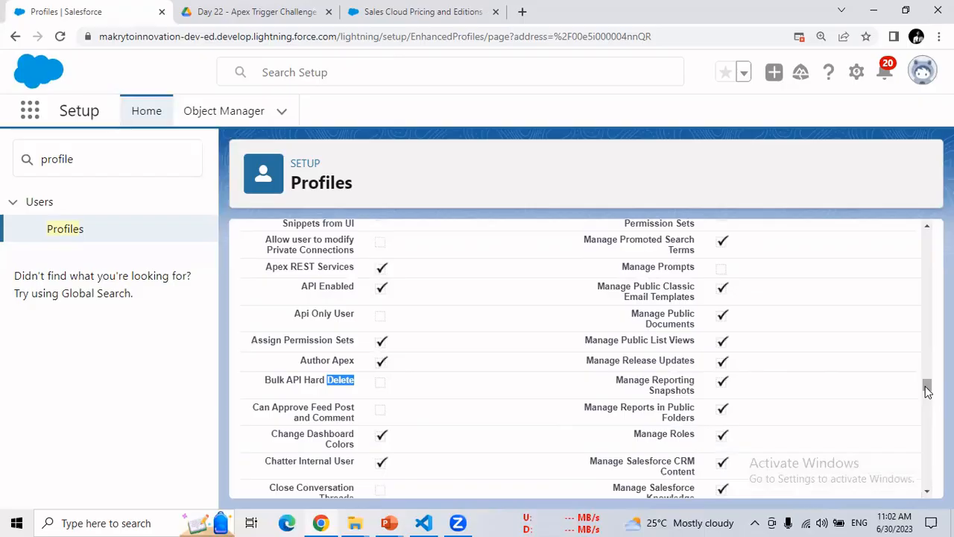
pyautogui.scroll(5, 911, 396)
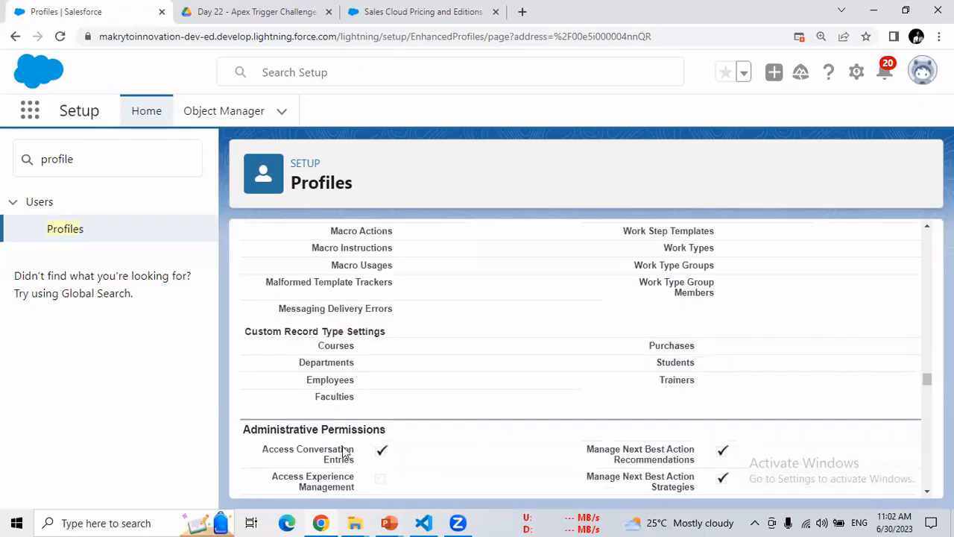
pyautogui.scroll(-7, 927, 498)
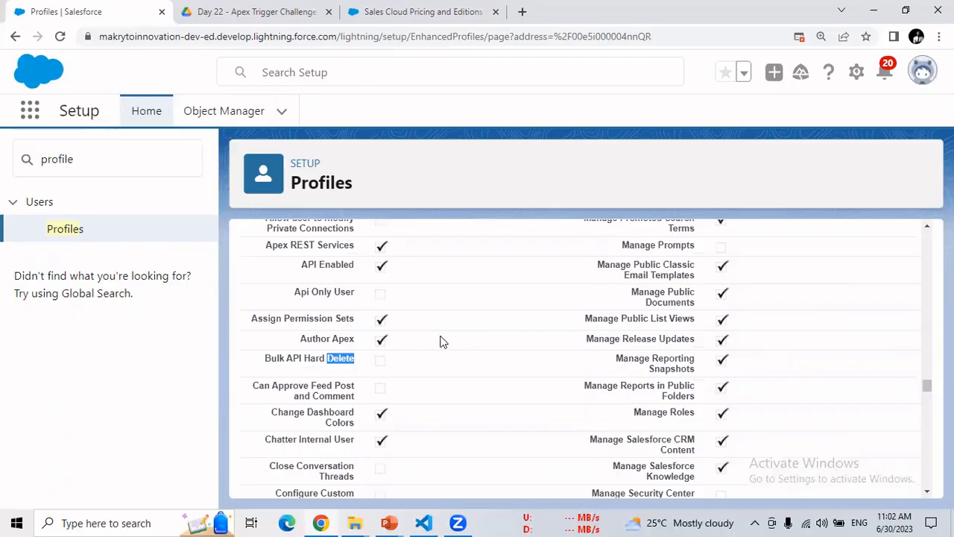
# - End the Security Management slide show, minimize the open windows and bring up Data Loader to inspect its Hard Delete action
pyautogui.click(874, 12)
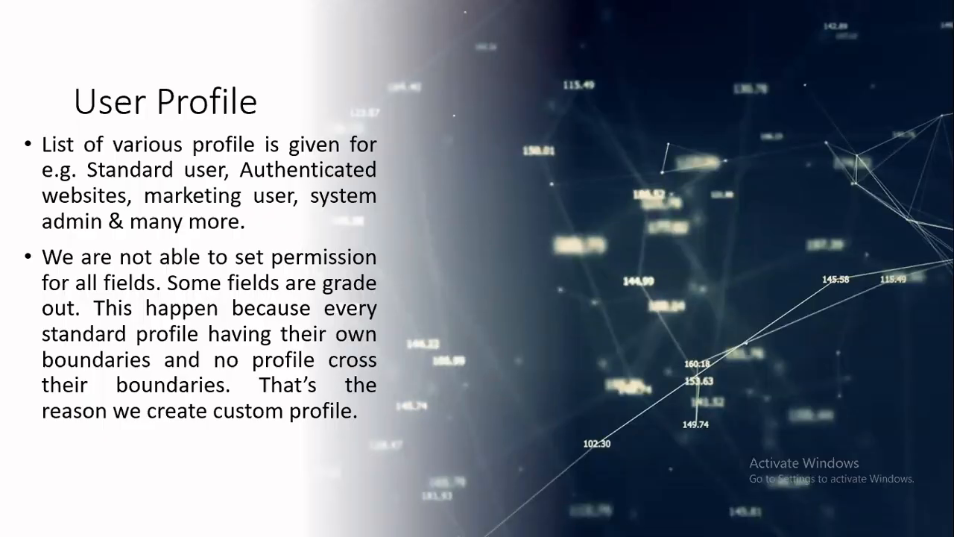
pyautogui.press('Escape')
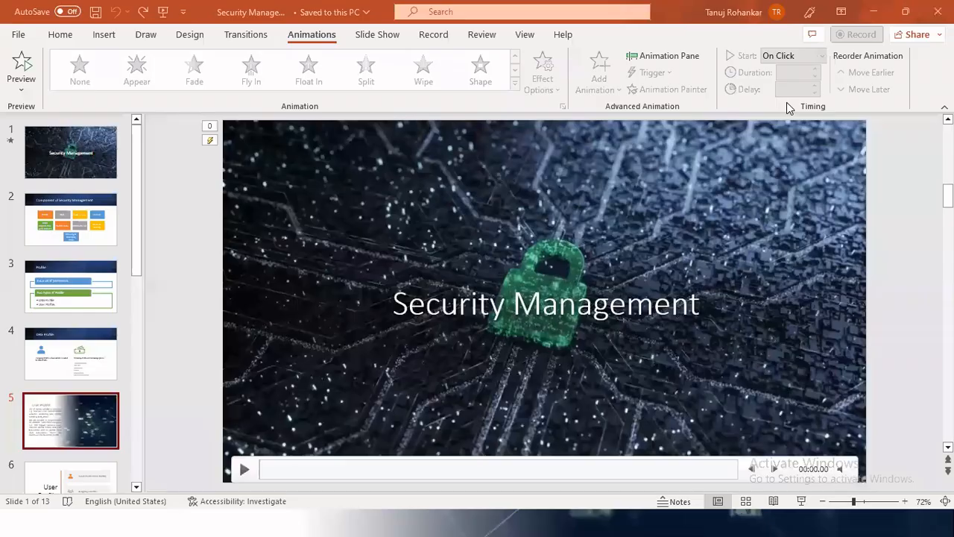
pyautogui.click(874, 14)
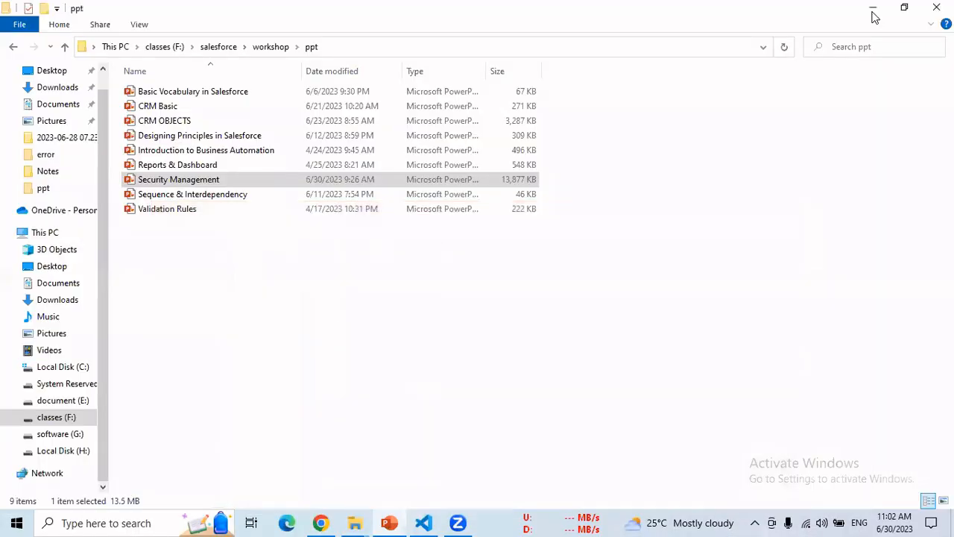
pyautogui.click(873, 9)
pyautogui.click(873, 9)
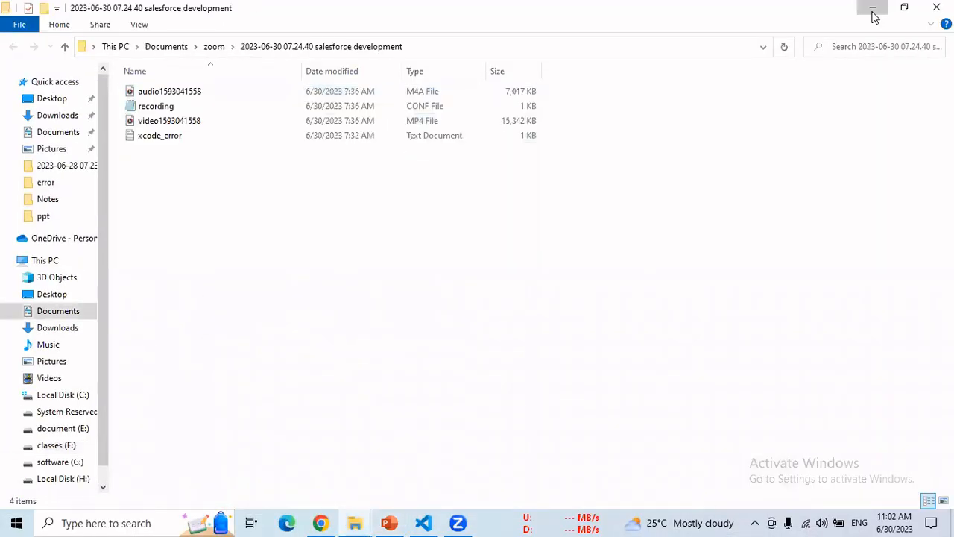
pyautogui.click(874, 11)
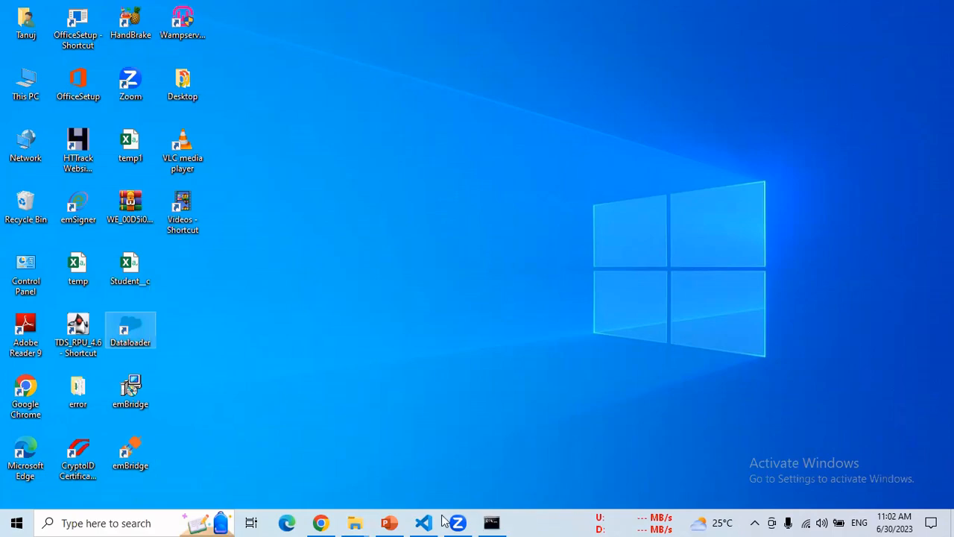
pyautogui.moveTo(325, 520)
pyautogui.click(494, 522)
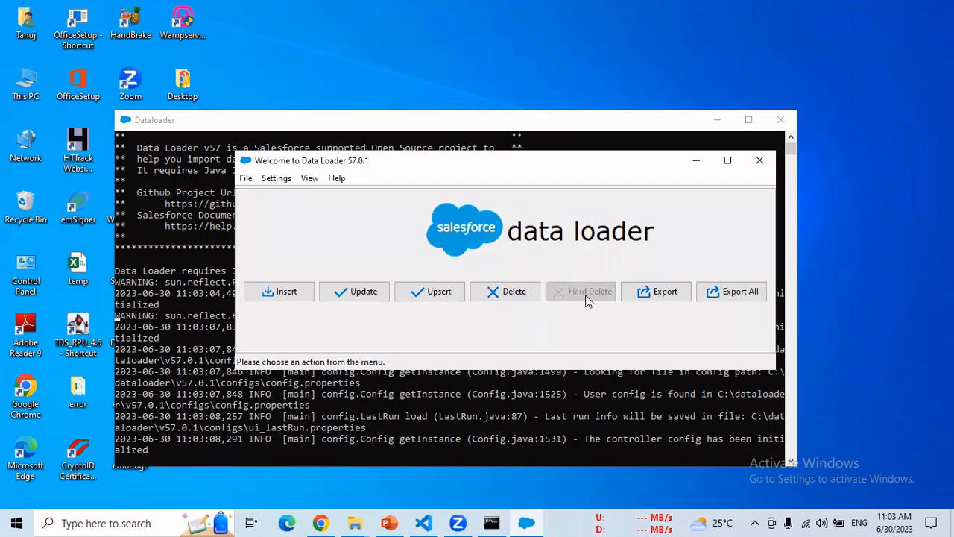
# - Return to the Salesforce profile in Chrome and examine the Bulk API Hard Delete, API Enabled and Apex REST Services permissions
pyautogui.click(321, 523)
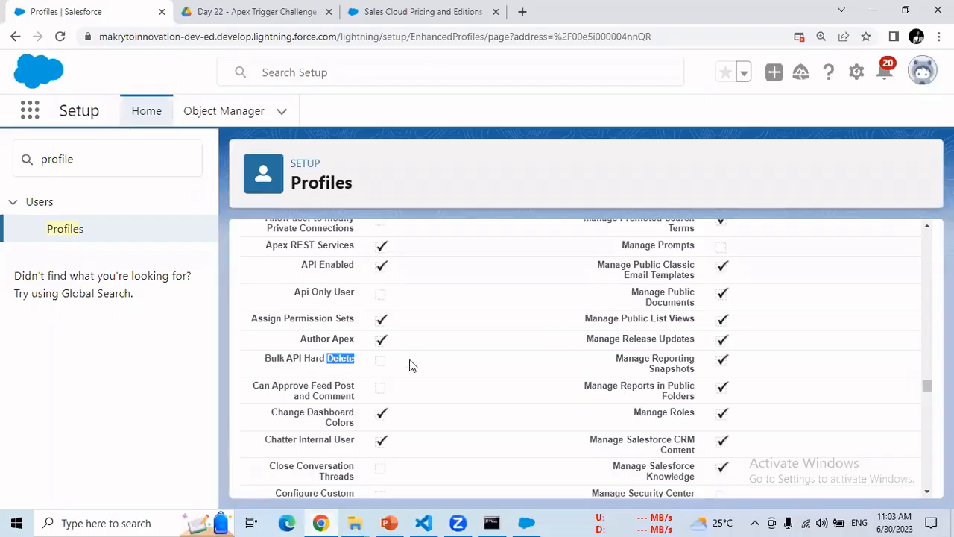
pyautogui.moveTo(277, 360); pyautogui.dragTo(340, 361)
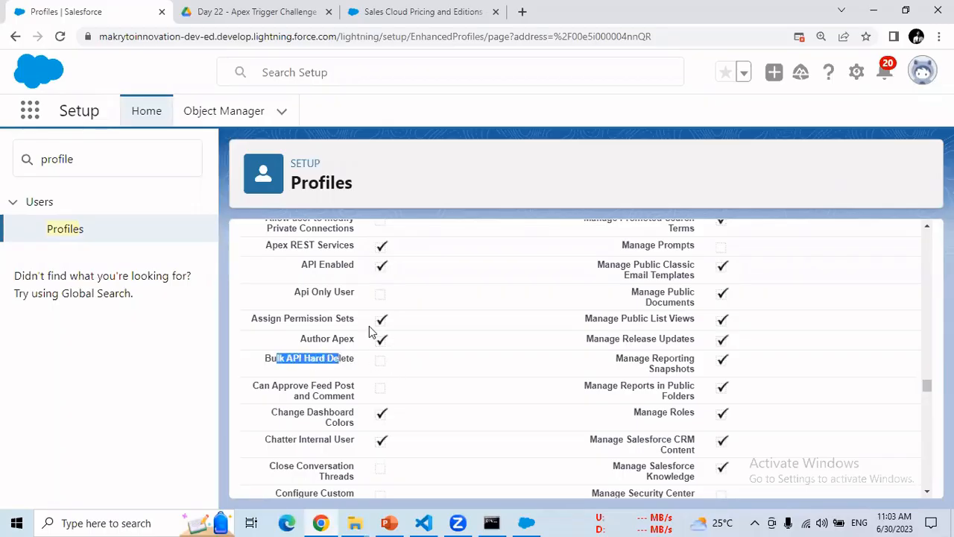
pyautogui.moveTo(338, 266); pyautogui.dragTo(401, 267)
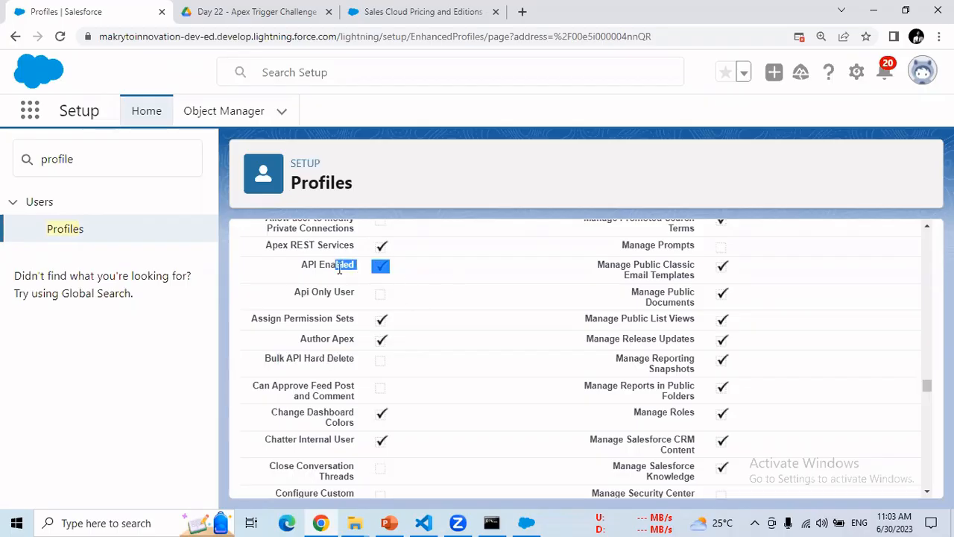
pyautogui.moveTo(346, 244); pyautogui.dragTo(414, 254)
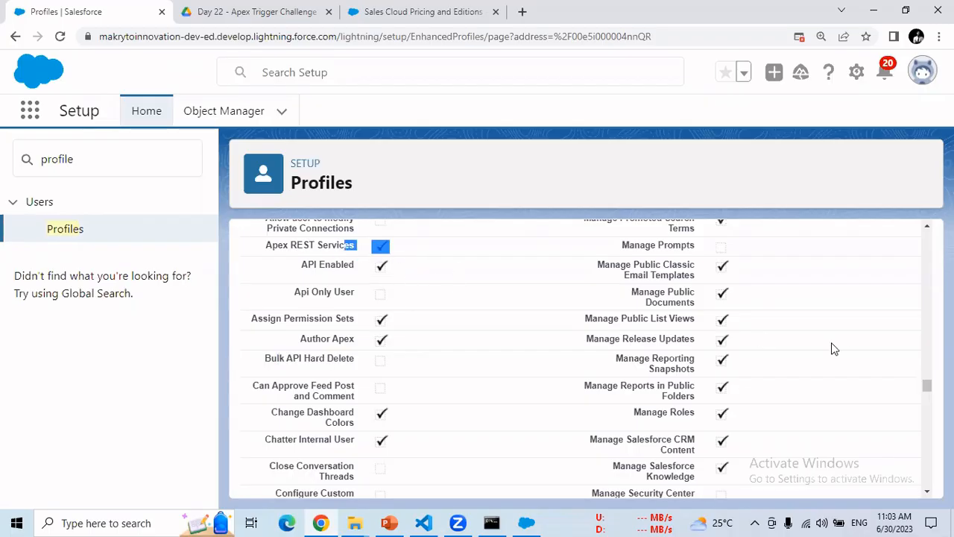
# - Examine the profile's General User Permissions, including Access Activities, Manage Leads, Activate Contracts and Activate Orders
pyautogui.moveTo(928, 388); pyautogui.dragTo(928, 402)
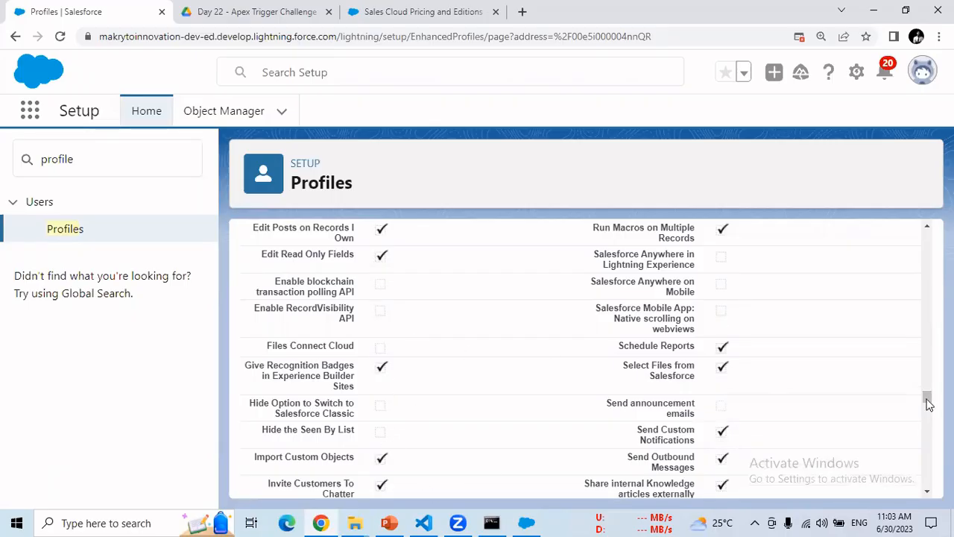
pyautogui.moveTo(928, 396); pyautogui.dragTo(929, 421)
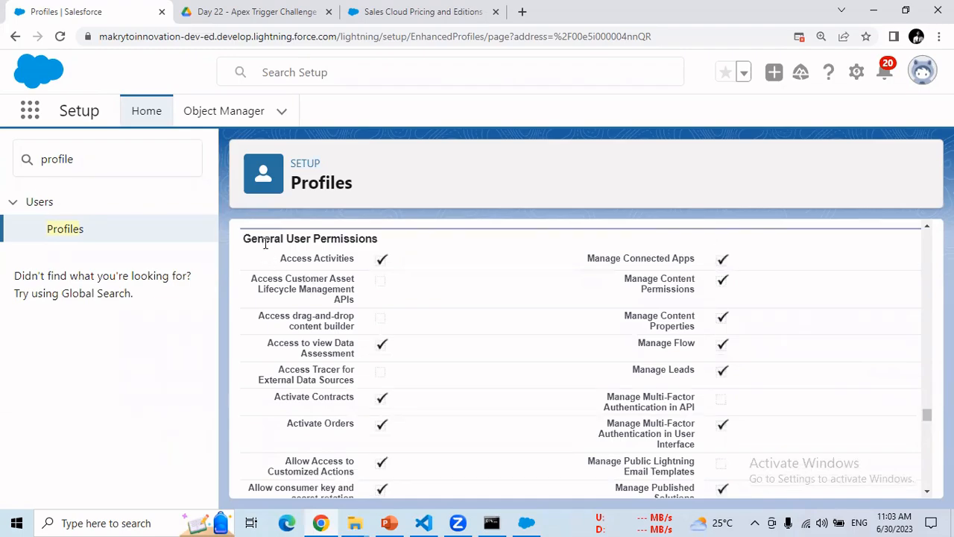
pyautogui.moveTo(265, 240); pyautogui.dragTo(378, 240)
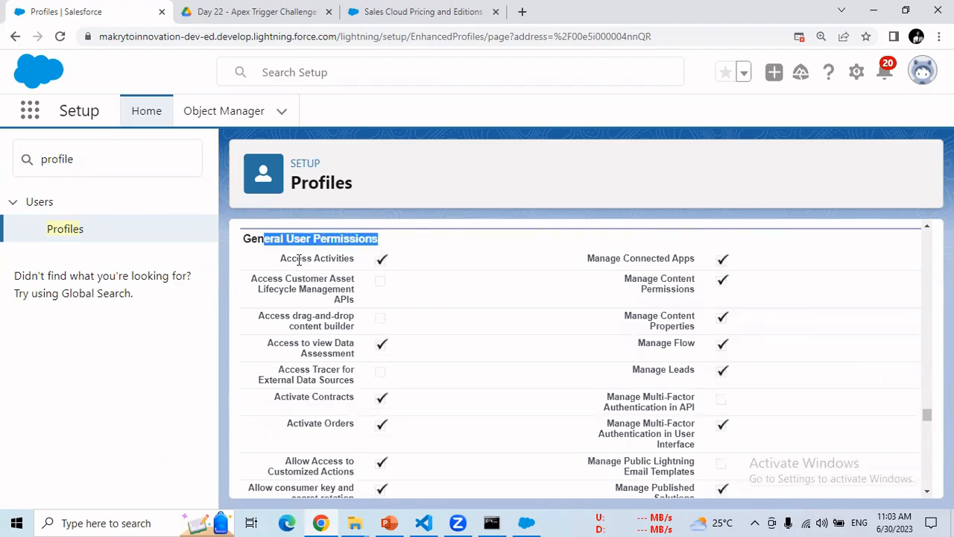
pyautogui.moveTo(299, 259); pyautogui.dragTo(359, 261)
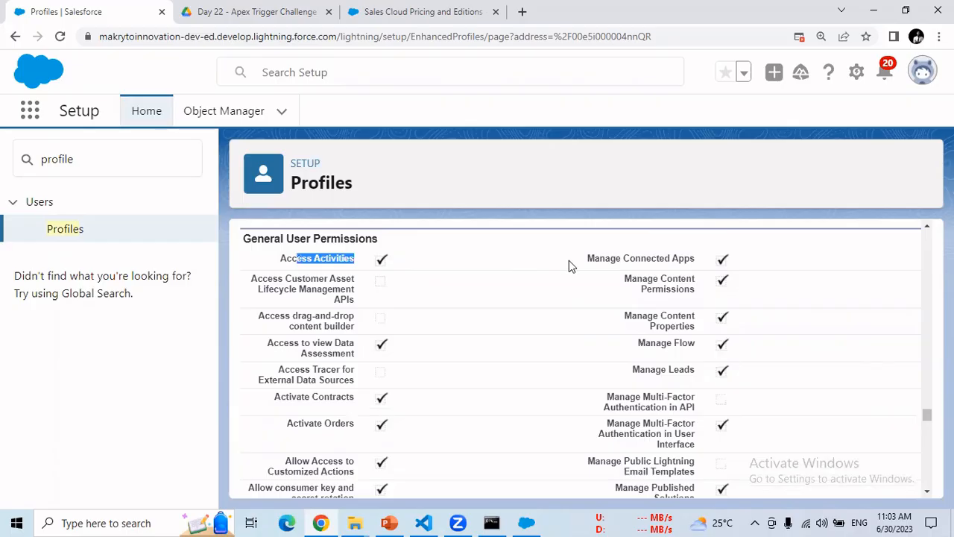
pyautogui.moveTo(631, 371); pyautogui.dragTo(701, 382)
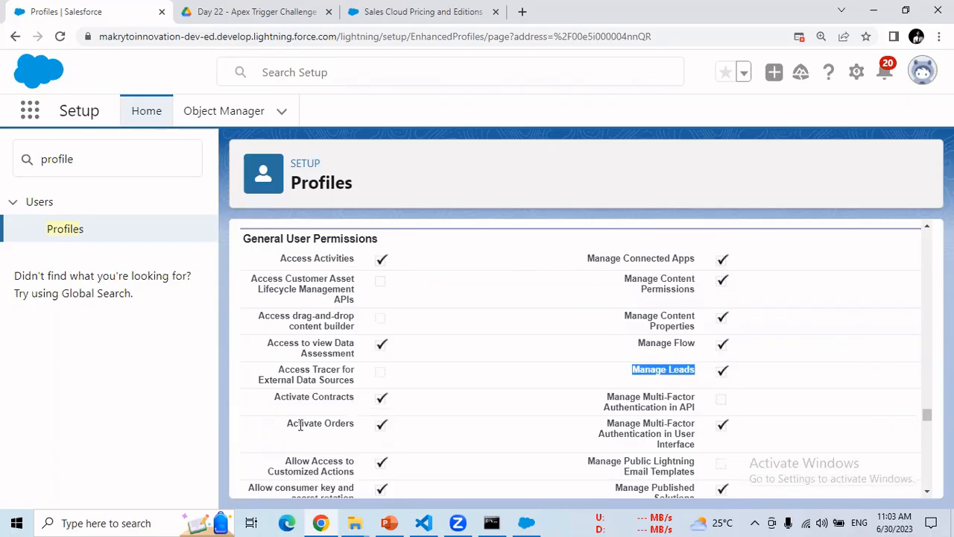
pyautogui.moveTo(285, 398); pyautogui.dragTo(356, 407)
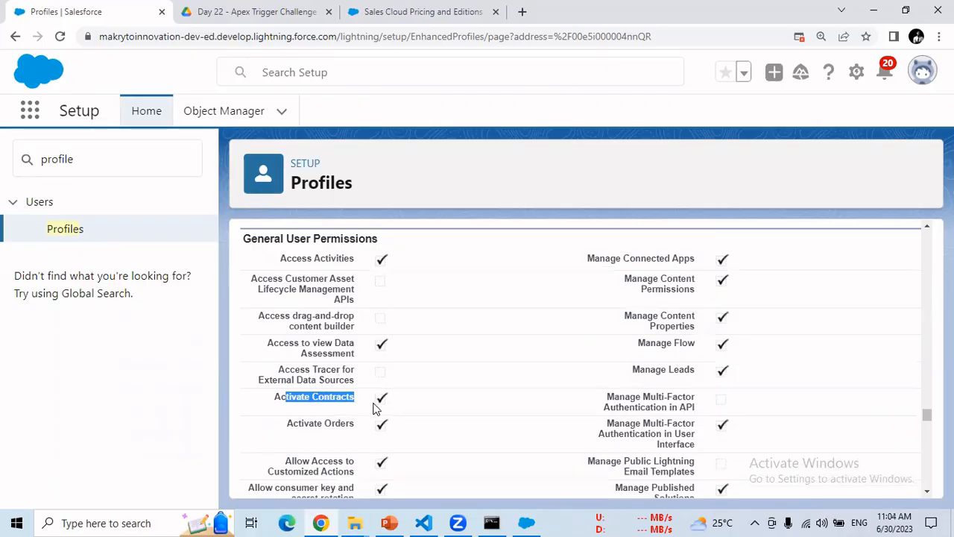
pyautogui.moveTo(306, 423); pyautogui.dragTo(356, 428)
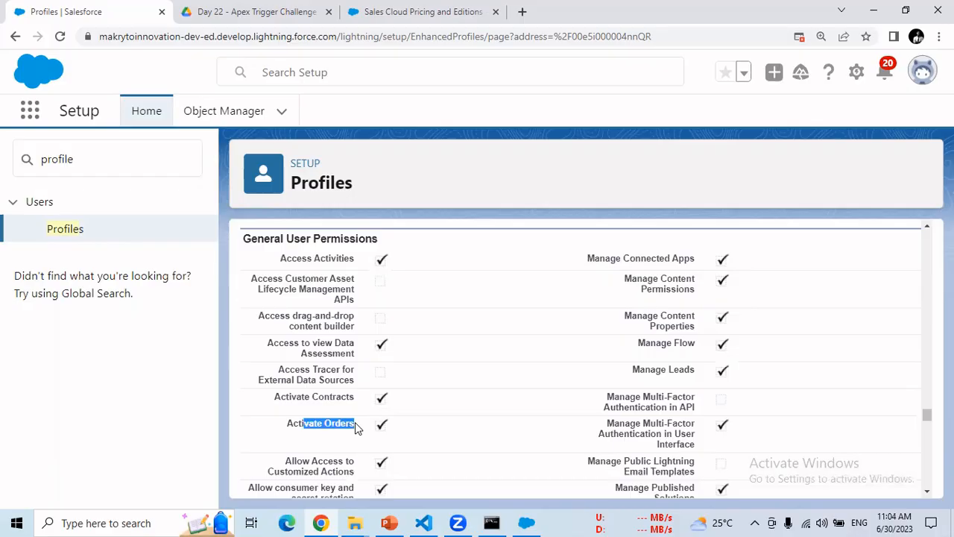
# - Examine the Run Reports and Convert Leads entries further down the General User Permissions
pyautogui.click(927, 490)
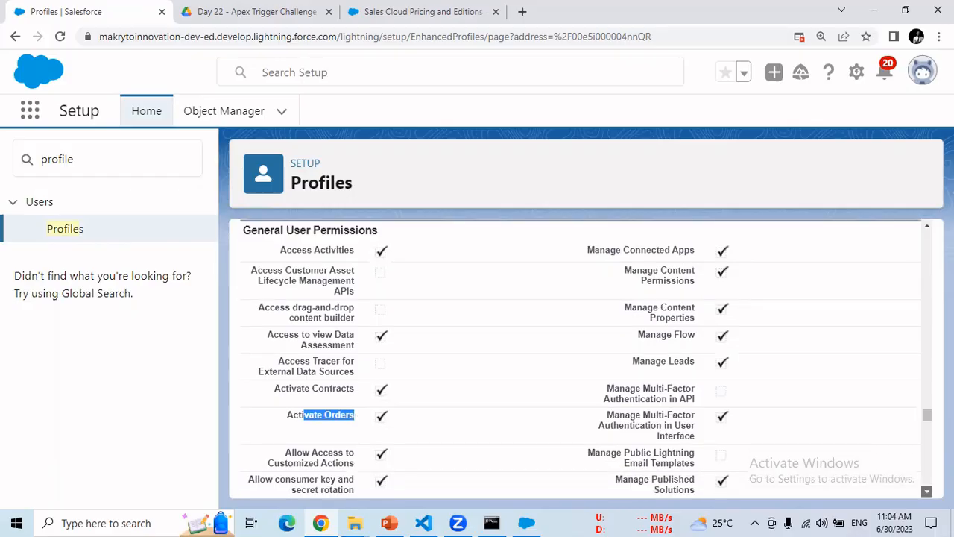
pyautogui.scroll(-7, 926, 477)
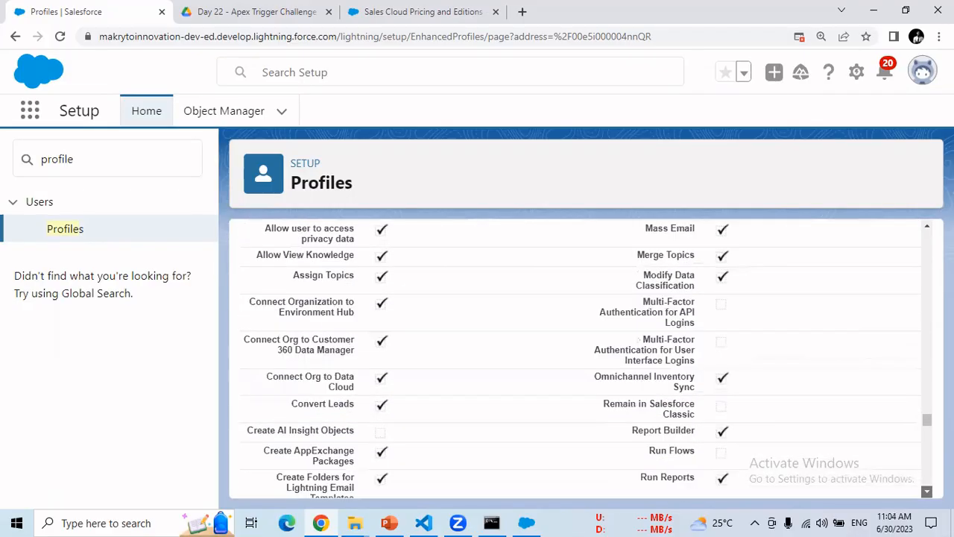
pyautogui.scroll(-2, 927, 477)
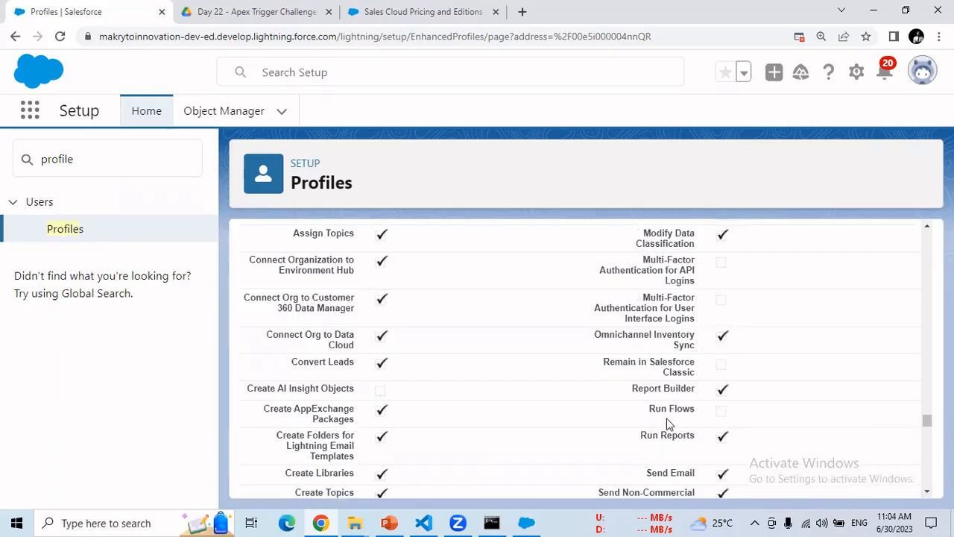
pyautogui.moveTo(655, 434); pyautogui.dragTo(692, 435)
pyautogui.moveTo(298, 361); pyautogui.dragTo(353, 361)
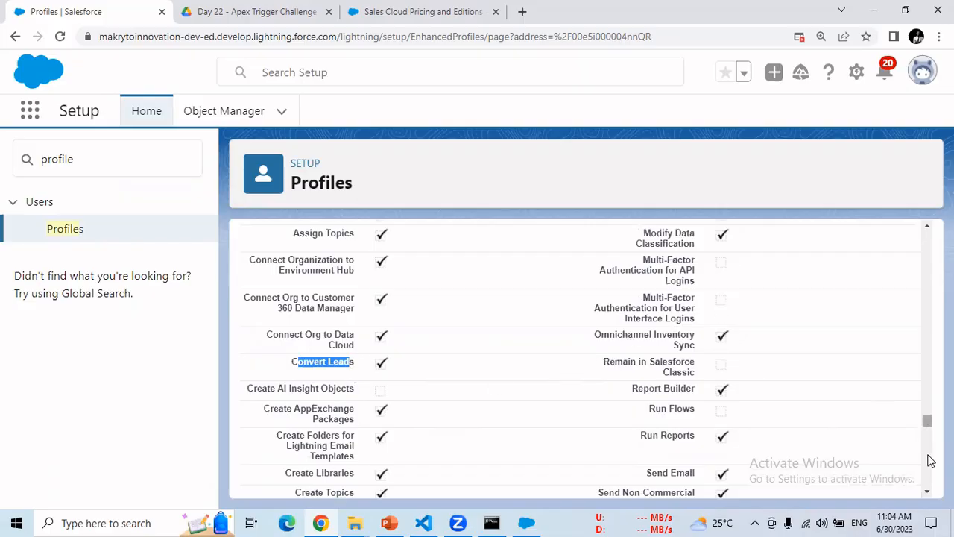
# - Examine the profile's Standard Object Permissions, starting with Accounts, and its Custom Object Permissions for objects such as Courses
pyautogui.click(927, 492)
pyautogui.scroll(-12, 927, 493)
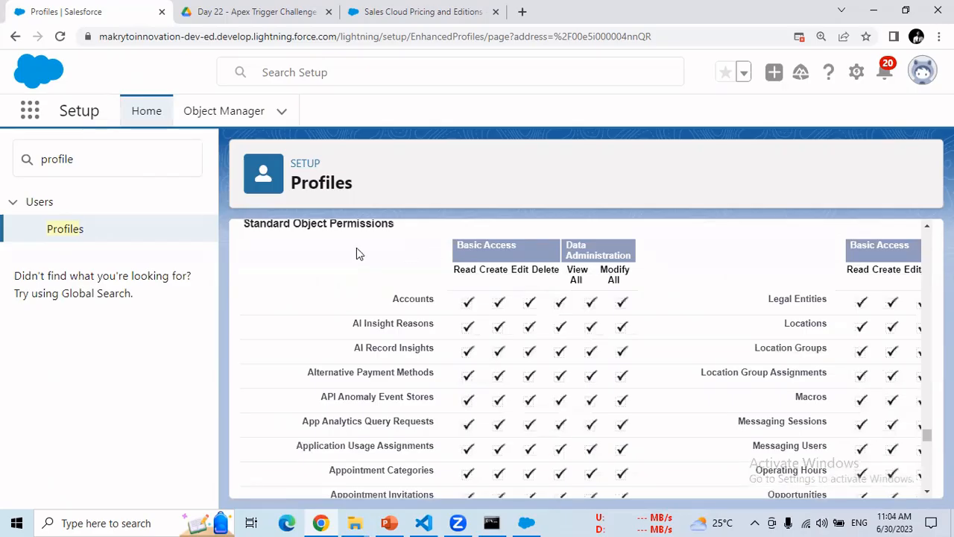
pyautogui.moveTo(284, 223); pyautogui.dragTo(449, 305)
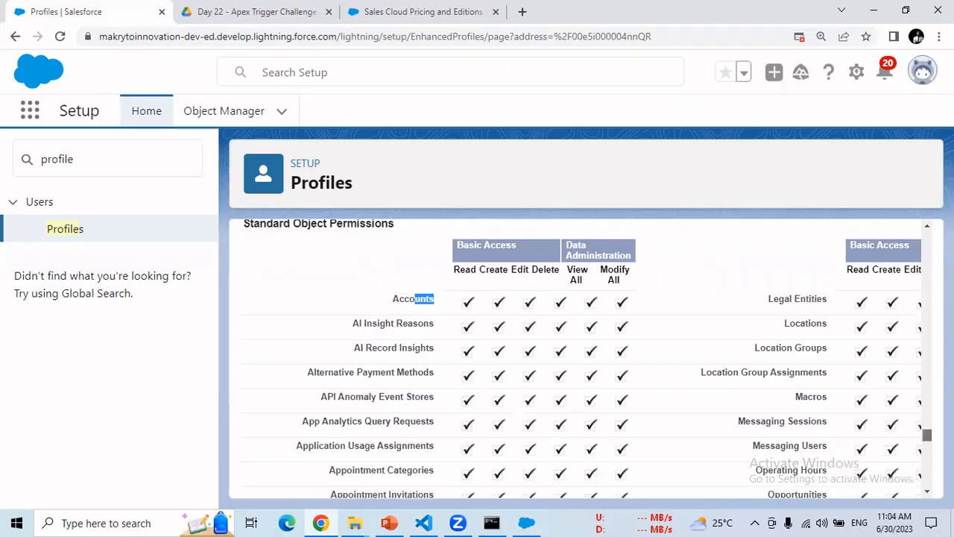
pyautogui.scroll(-1, 926, 435)
pyautogui.moveTo(927, 437); pyautogui.dragTo(929, 460)
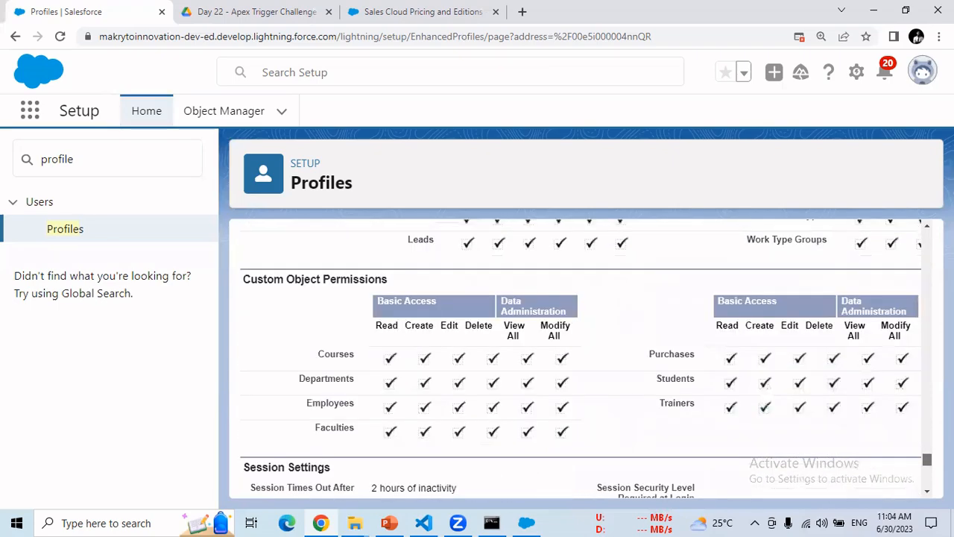
pyautogui.moveTo(317, 279); pyautogui.dragTo(342, 373)
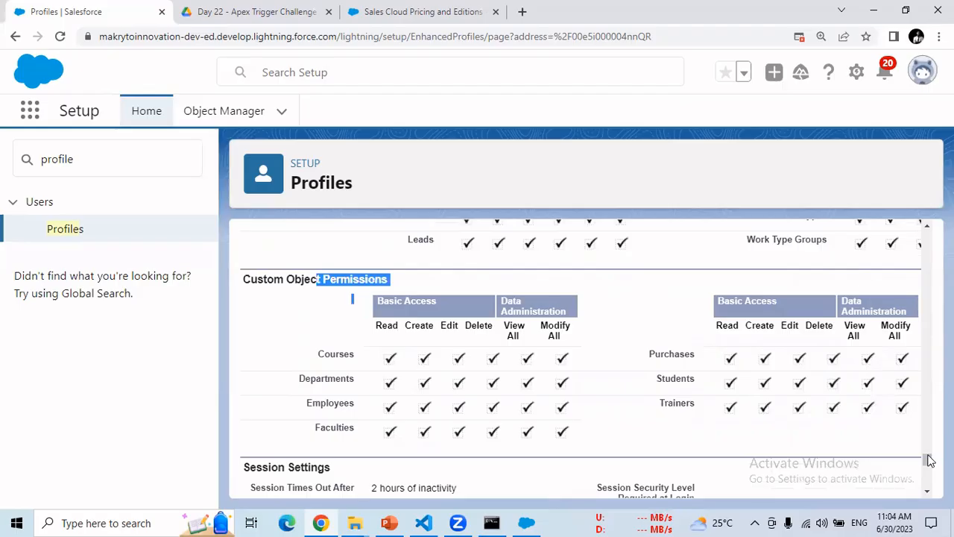
pyautogui.moveTo(929, 457); pyautogui.dragTo(927, 455)
pyautogui.scroll(8, 586, 358)
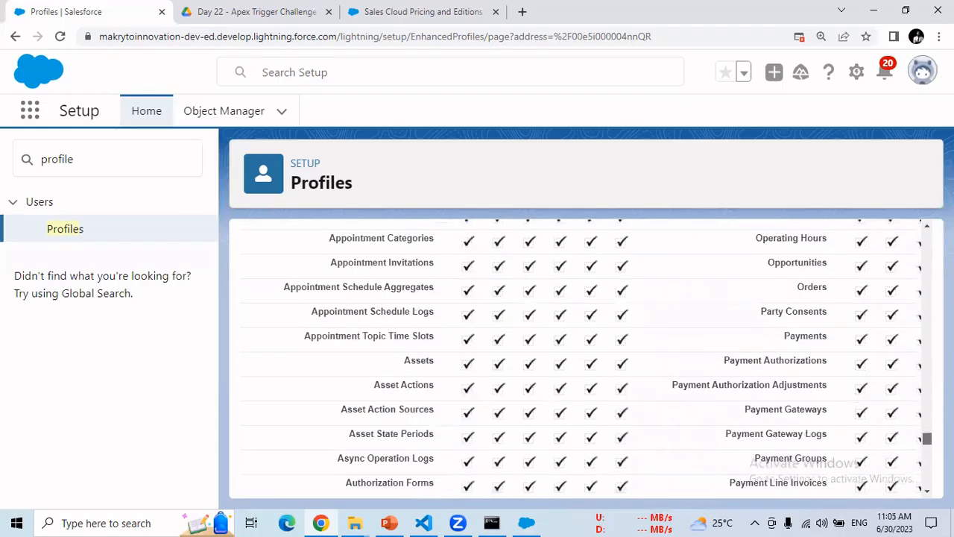
# - Examine the profile's session timeout and its password expiry, password history and minimum length policies
pyautogui.scroll(-15, 586, 358)
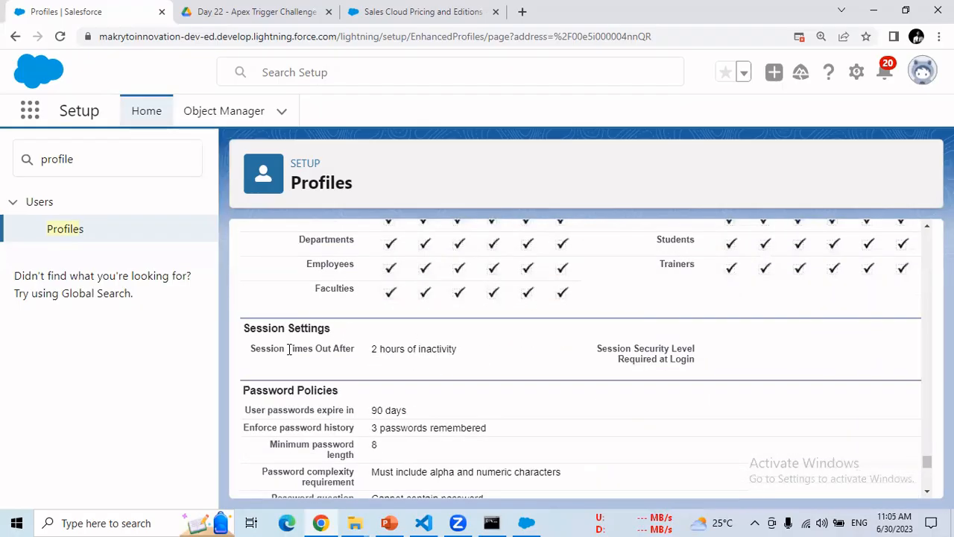
pyautogui.moveTo(287, 348); pyautogui.dragTo(432, 349)
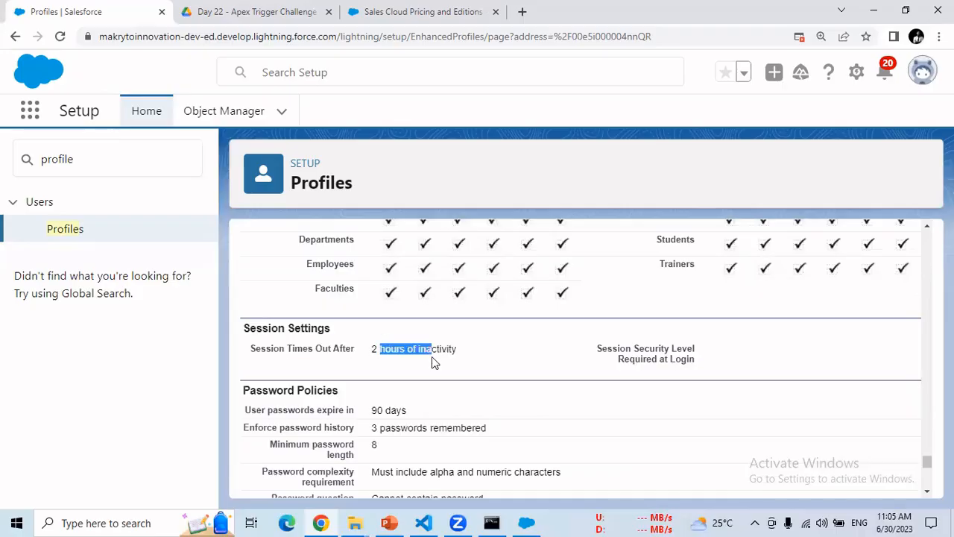
pyautogui.scroll(-3, 927, 490)
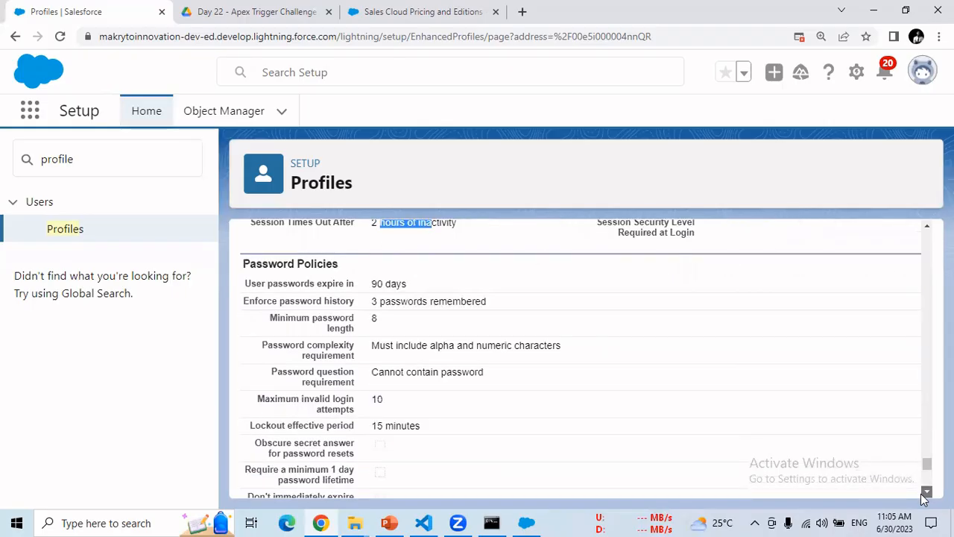
pyautogui.click(927, 226)
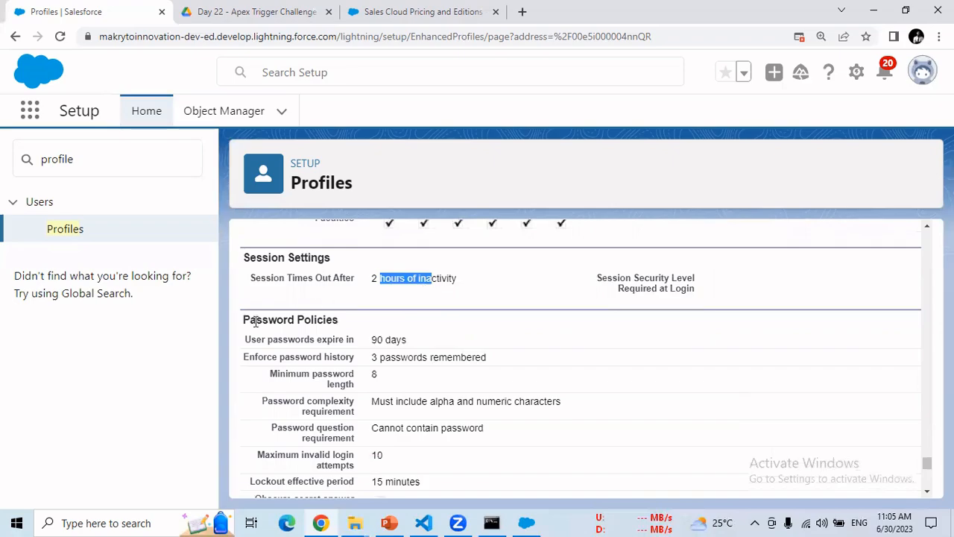
pyautogui.moveTo(255, 319); pyautogui.dragTo(334, 333)
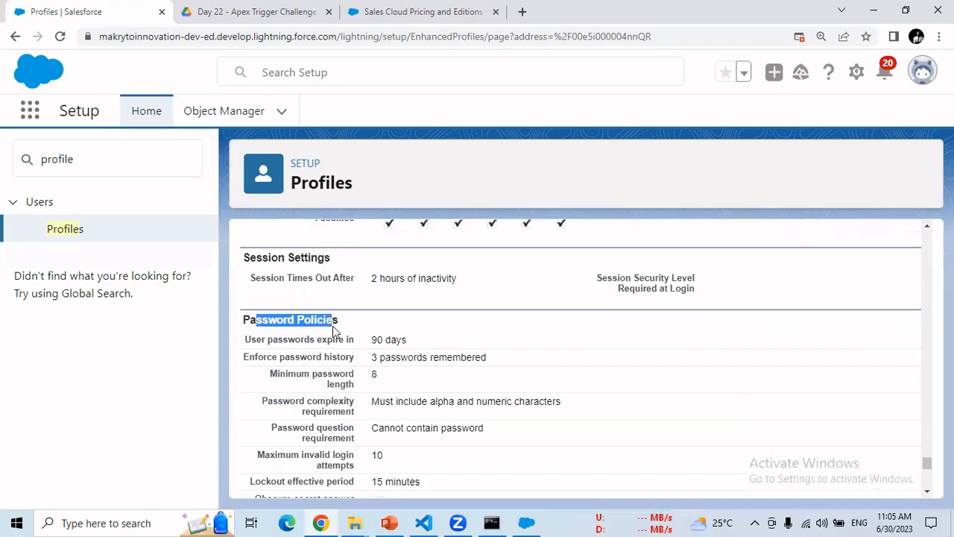
pyautogui.moveTo(268, 340); pyautogui.dragTo(315, 340)
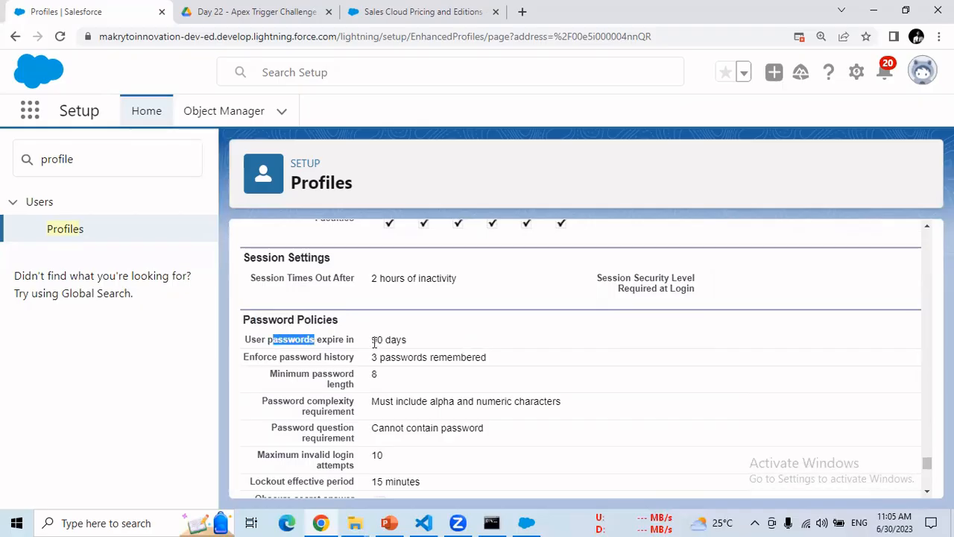
pyautogui.moveTo(373, 340); pyautogui.dragTo(492, 359)
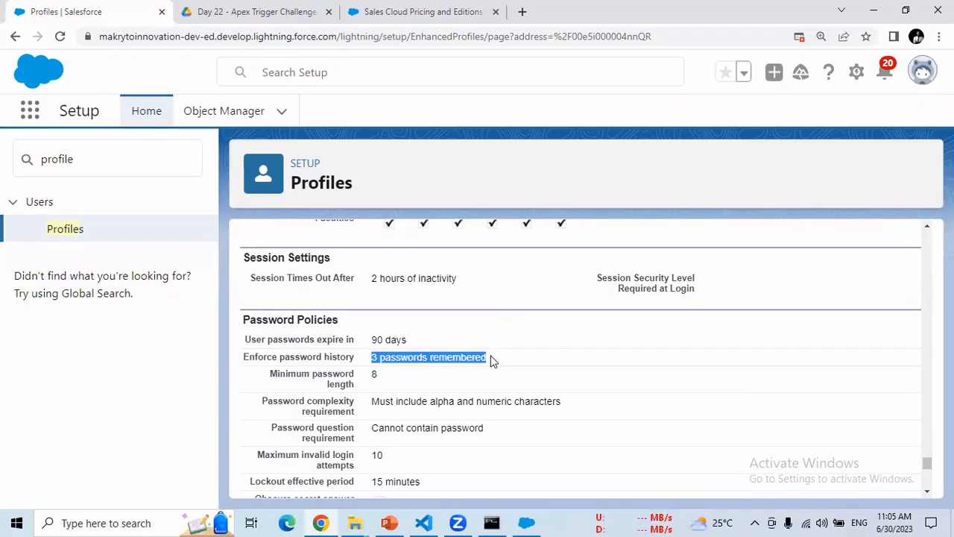
pyautogui.moveTo(369, 375); pyautogui.dragTo(385, 376)
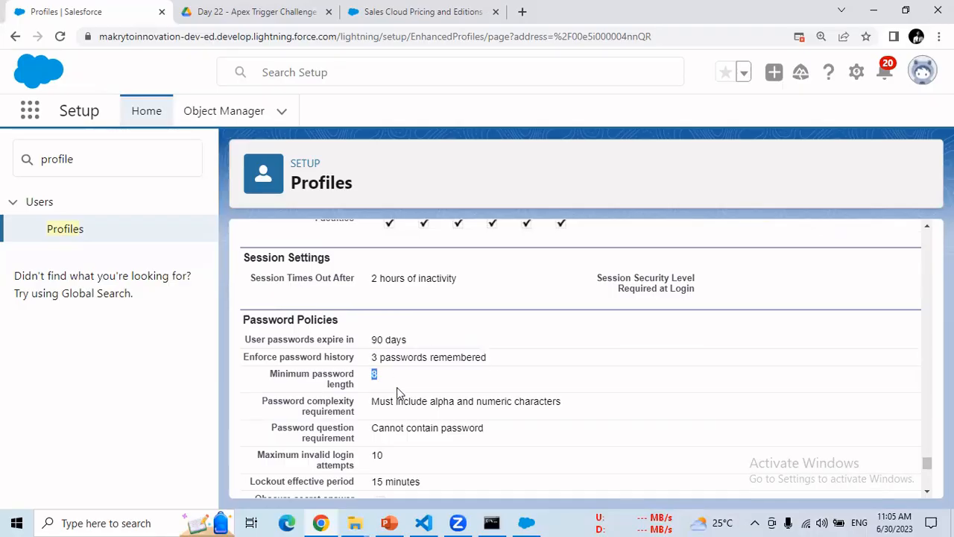
# - Review the password complexity requirement and recheck the minimum length, history and expiry policies
pyautogui.moveTo(381, 402); pyautogui.dragTo(563, 403)
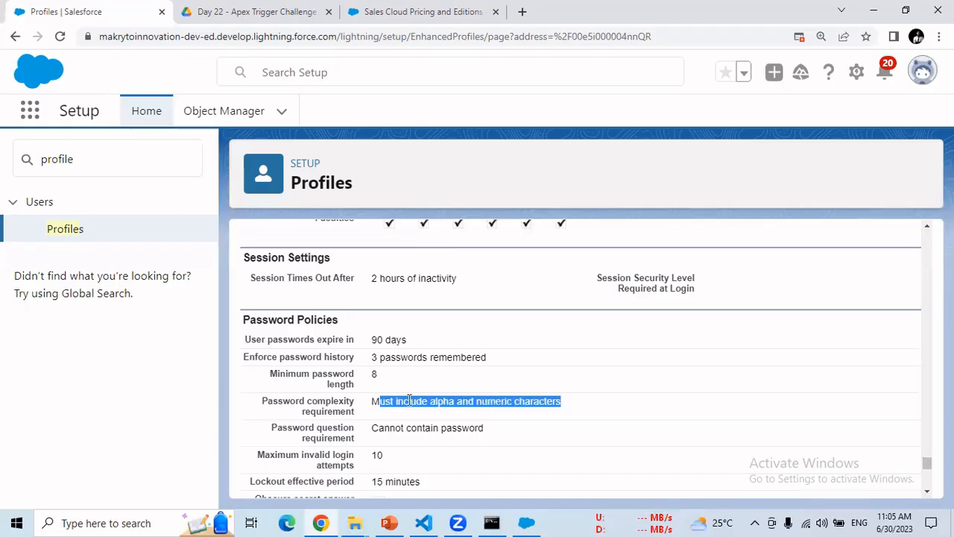
pyautogui.doubleClick(367, 377)
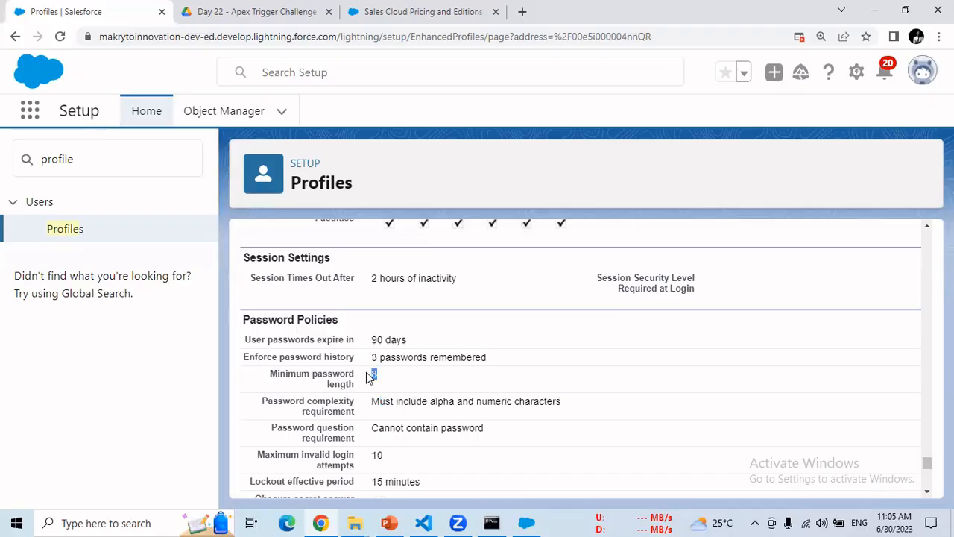
pyautogui.moveTo(368, 366); pyautogui.dragTo(492, 362)
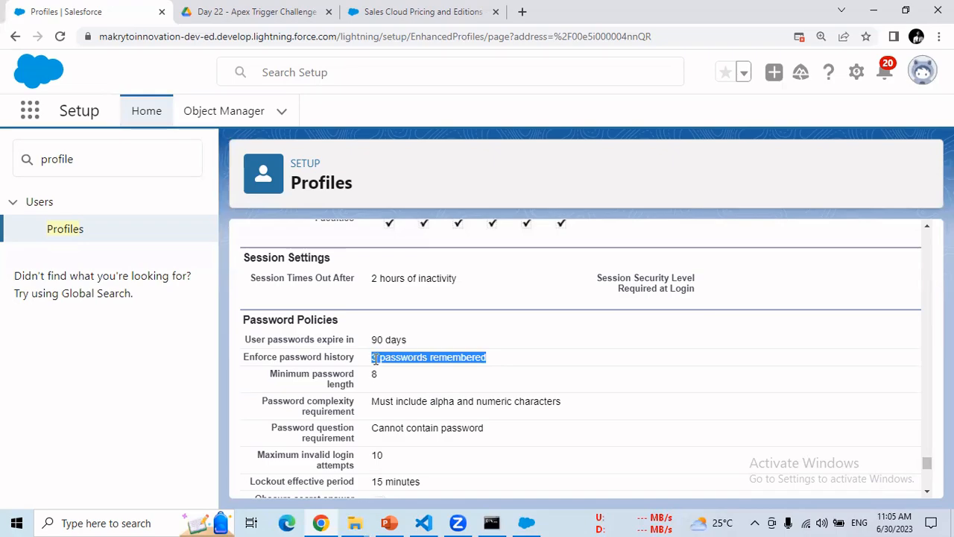
pyautogui.moveTo(407, 340); pyautogui.dragTo(366, 337)
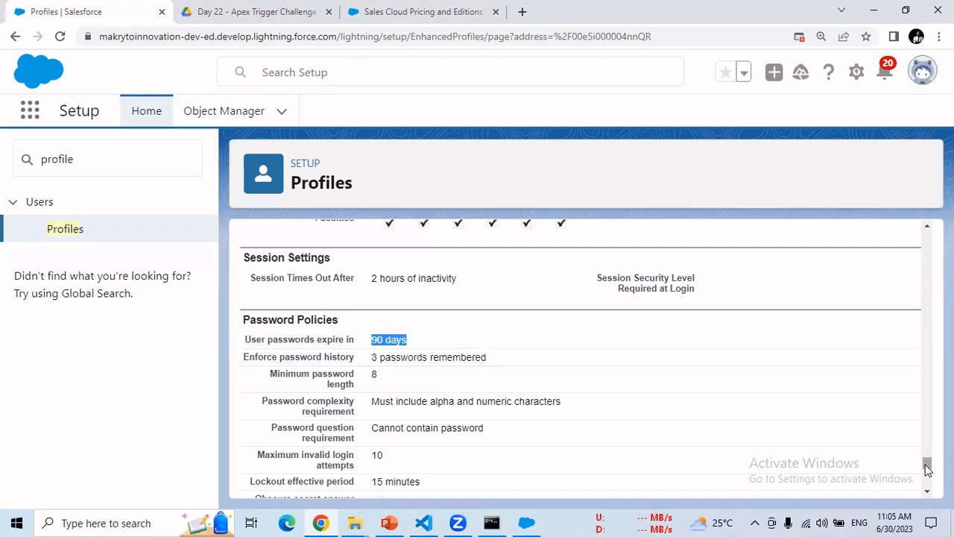
# - Examine the maximum invalid login attempts and lockout effective period in the Password Policies
pyautogui.scroll(-3, 929, 469)
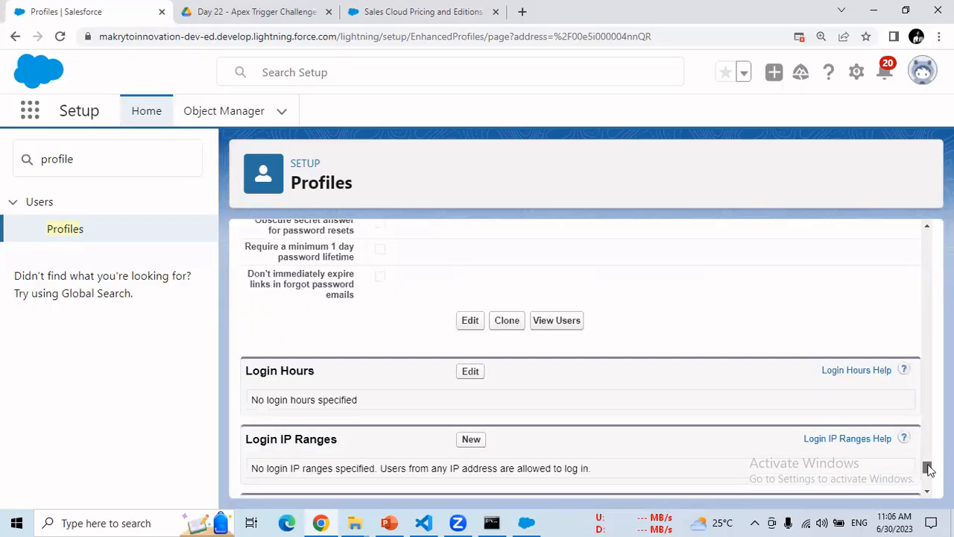
pyautogui.scroll(4, 928, 469)
pyautogui.scroll(-2, 928, 469)
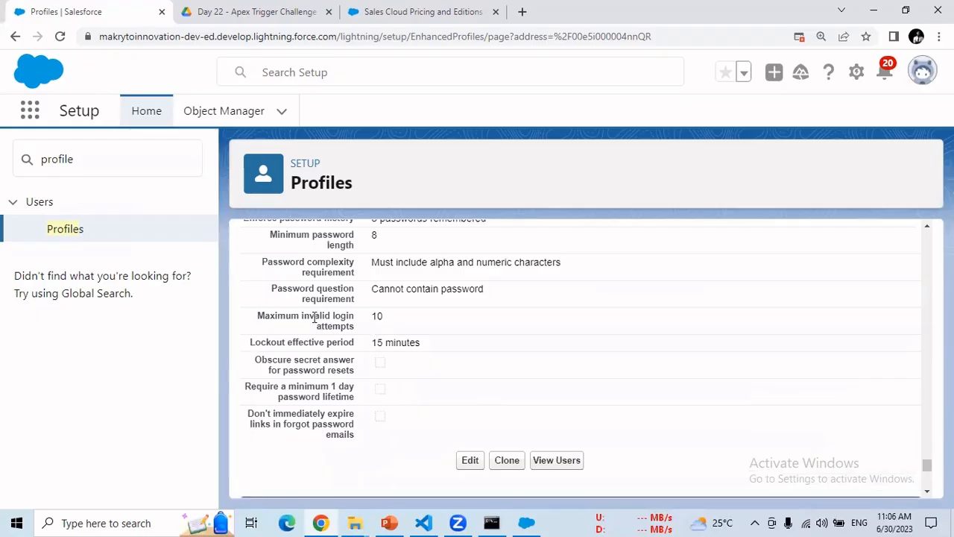
pyautogui.moveTo(315, 319); pyautogui.dragTo(359, 330)
pyautogui.click(376, 319)
pyautogui.doubleClick(375, 319)
pyautogui.moveTo(270, 343); pyautogui.dragTo(480, 364)
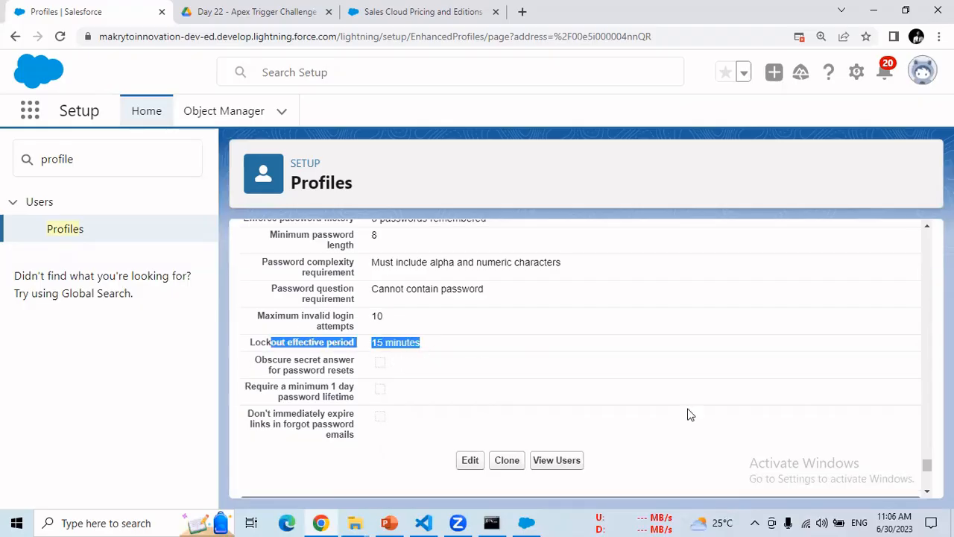
# - Examine the profile's Login Hours section below the Password Policies
pyautogui.click(927, 492)
pyautogui.click(927, 492)
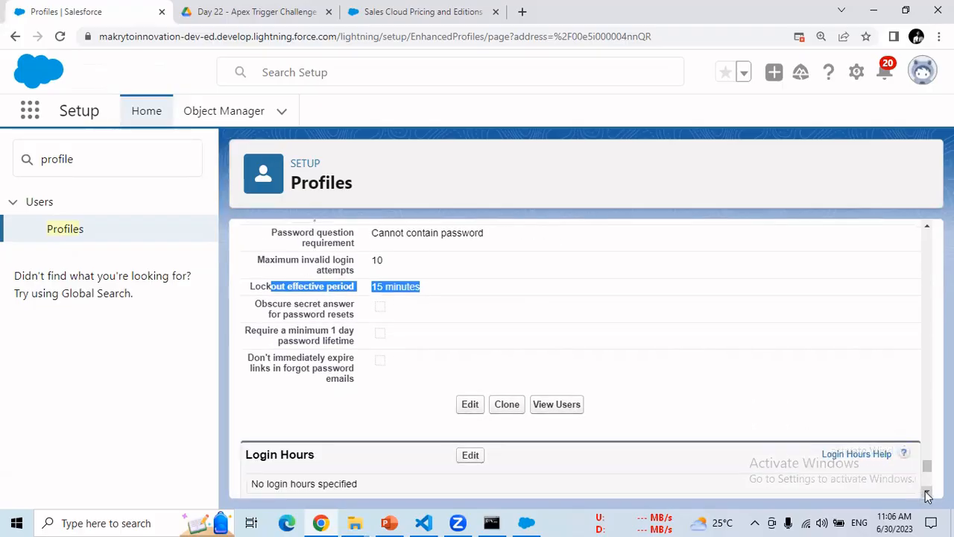
pyautogui.click(927, 492)
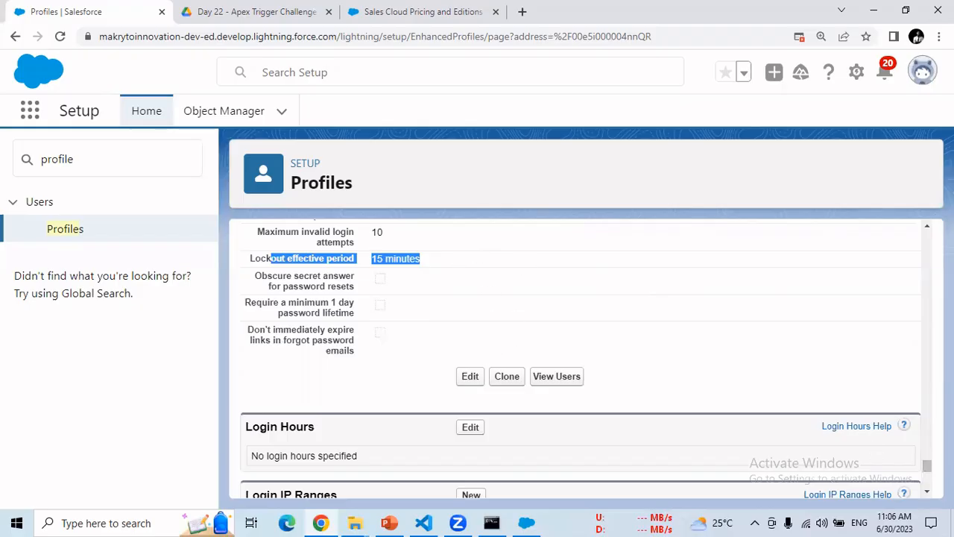
pyautogui.click(928, 491)
pyautogui.scroll(-2, 805, 473)
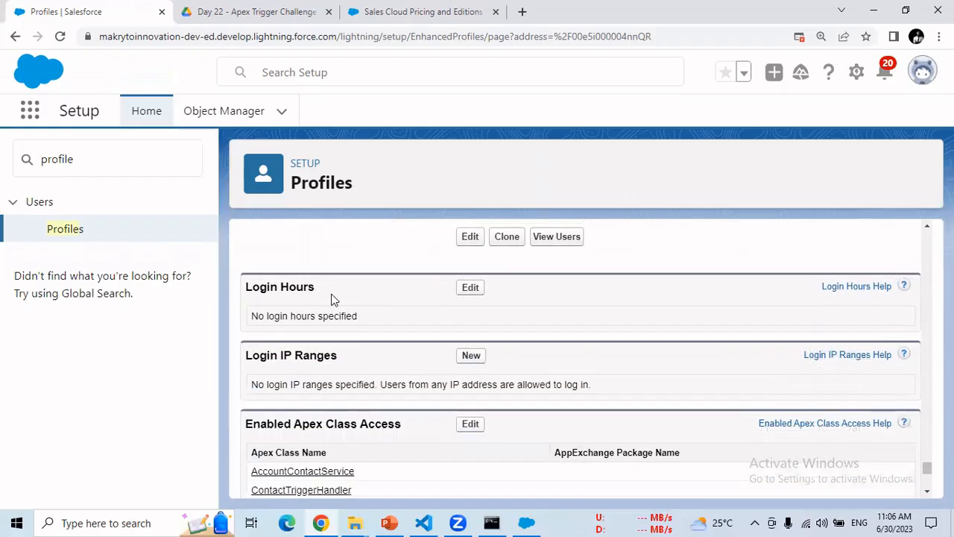
pyautogui.moveTo(320, 294); pyautogui.dragTo(240, 287)
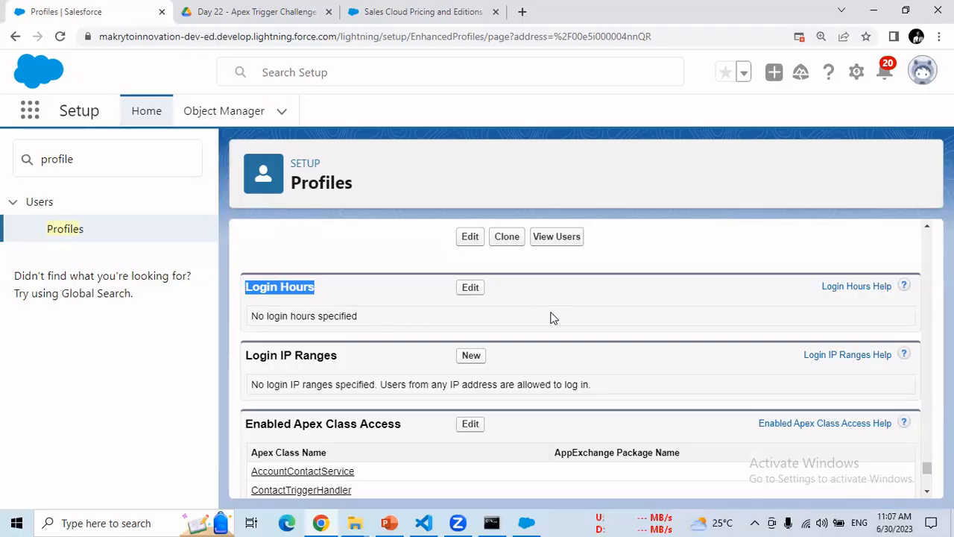
# - Try restricting the profile's Sunday login hours to 7:00 AM through 8:00 AM, and cancel the edit
pyautogui.click(459, 290)
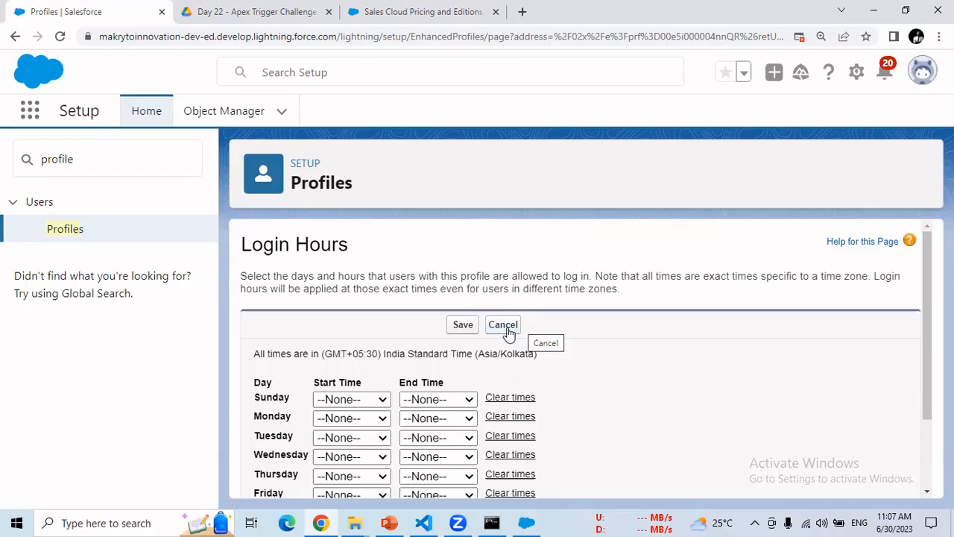
pyautogui.click(375, 403)
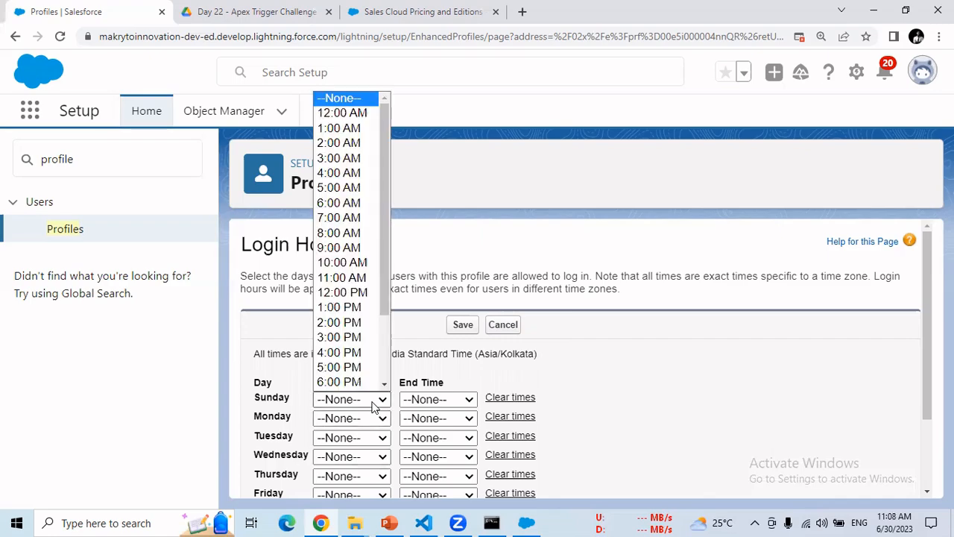
pyautogui.click(340, 217)
pyautogui.click(462, 401)
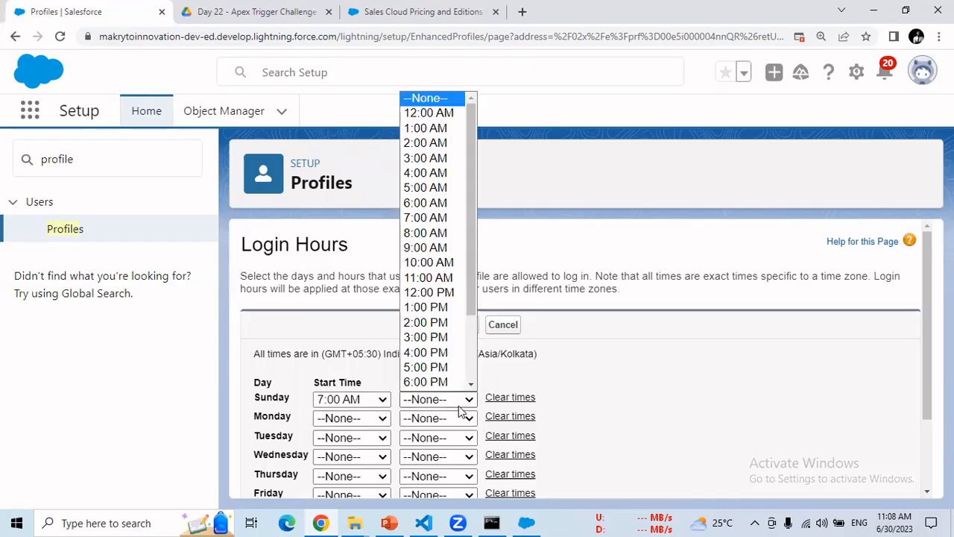
pyautogui.click(438, 237)
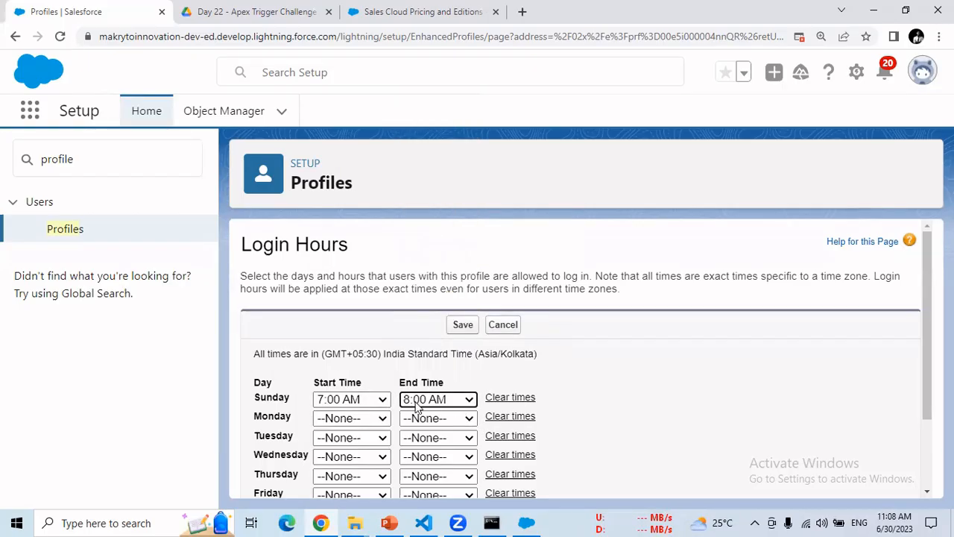
pyautogui.click(517, 329)
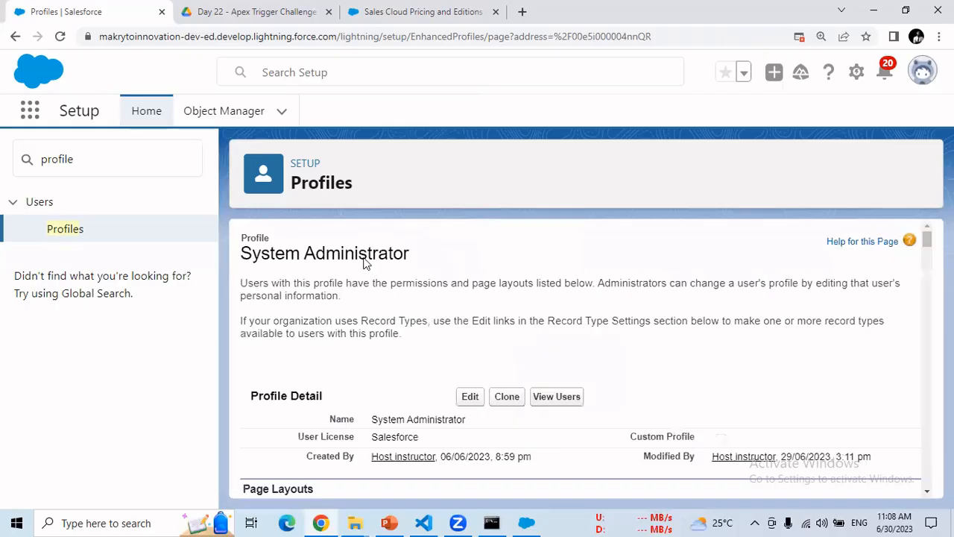
# - Examine the System Administrator profile's Login IP Ranges and the enabled Apex class, Visualforce, data source, credential and metadata access sections
pyautogui.moveTo(927, 237); pyautogui.dragTo(928, 476)
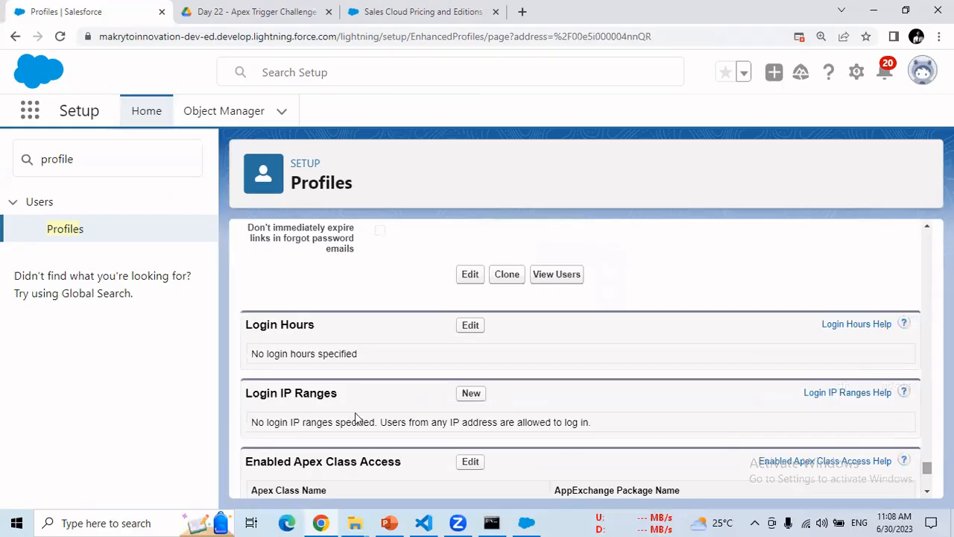
pyautogui.moveTo(260, 393); pyautogui.dragTo(339, 399)
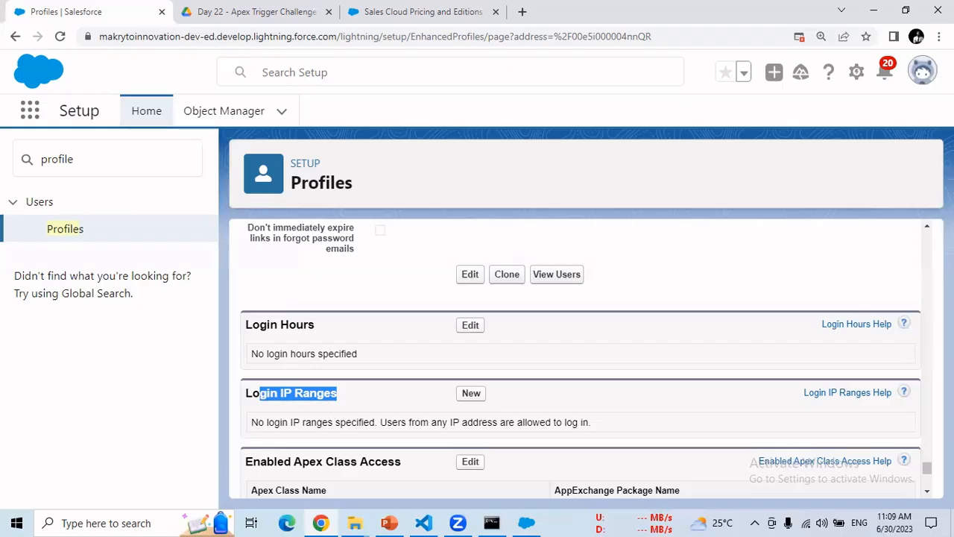
pyautogui.scroll(-3, 929, 468)
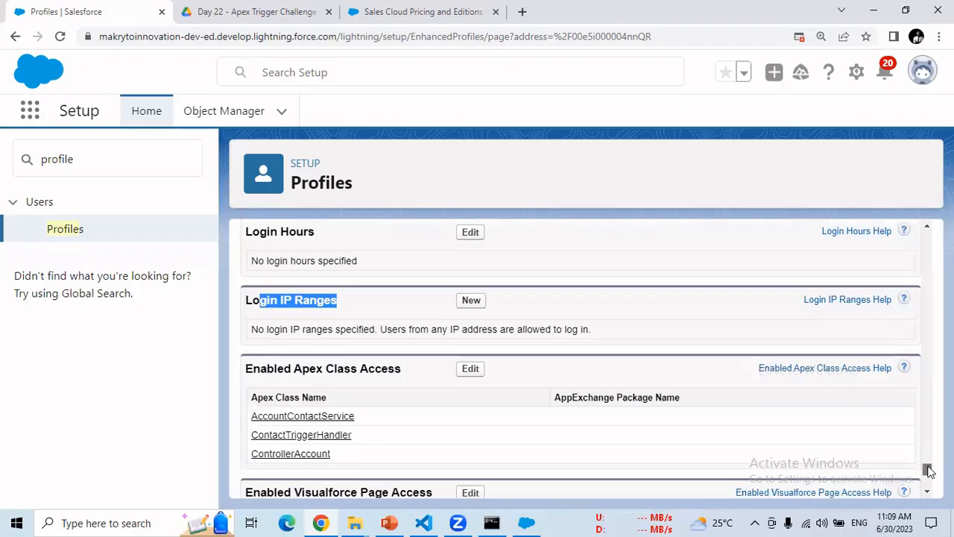
pyautogui.scroll(-1, 929, 471)
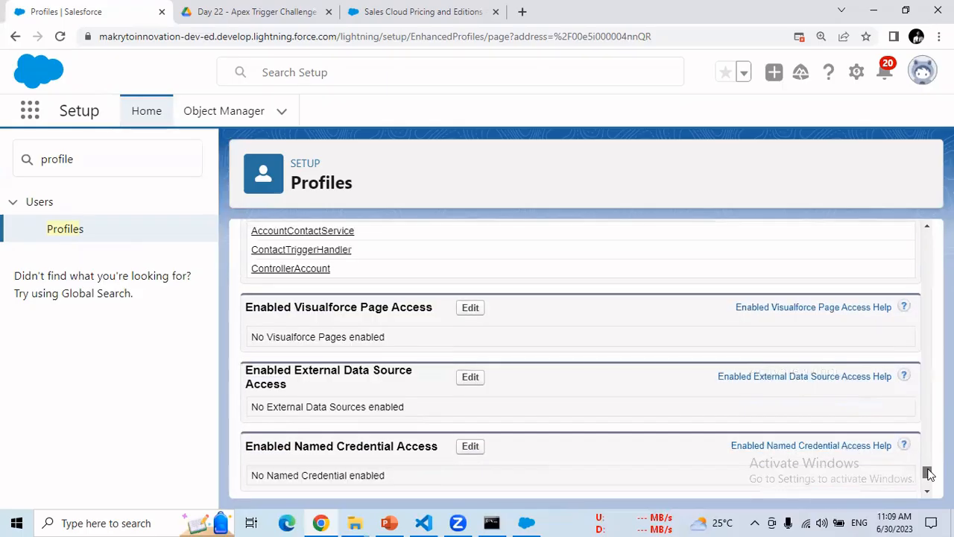
pyautogui.scroll(-1, 928, 472)
pyautogui.scroll(-1, 928, 475)
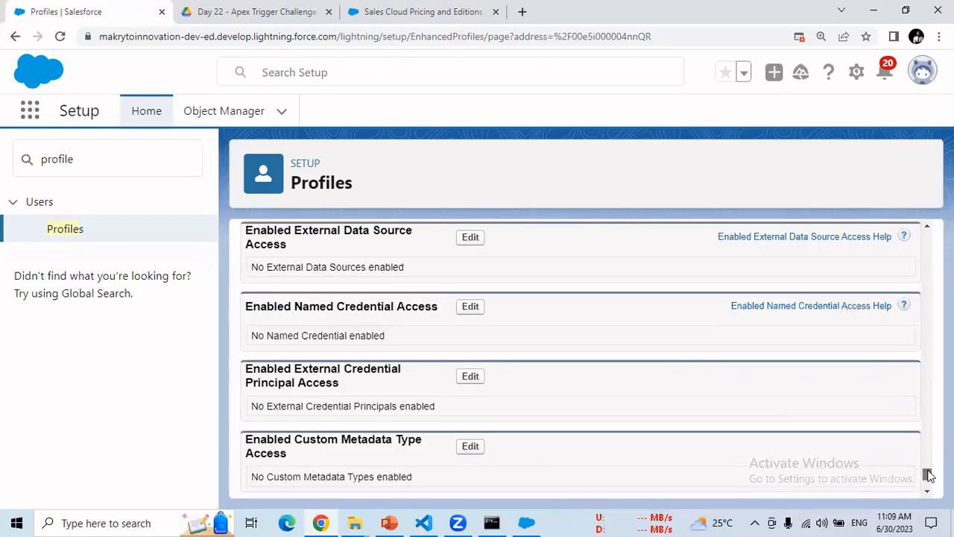
pyautogui.scroll(2, 928, 474)
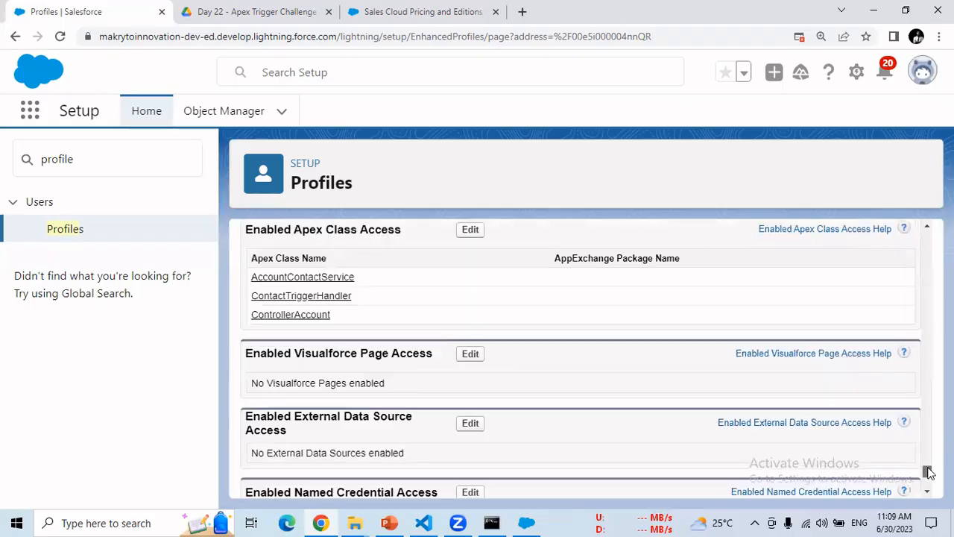
pyautogui.scroll(1, 929, 472)
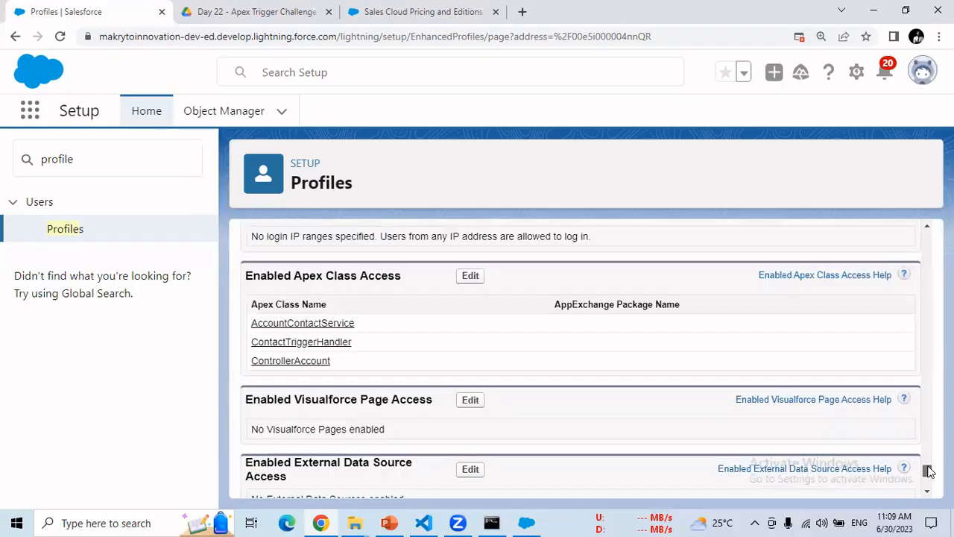
pyautogui.scroll(3, 929, 472)
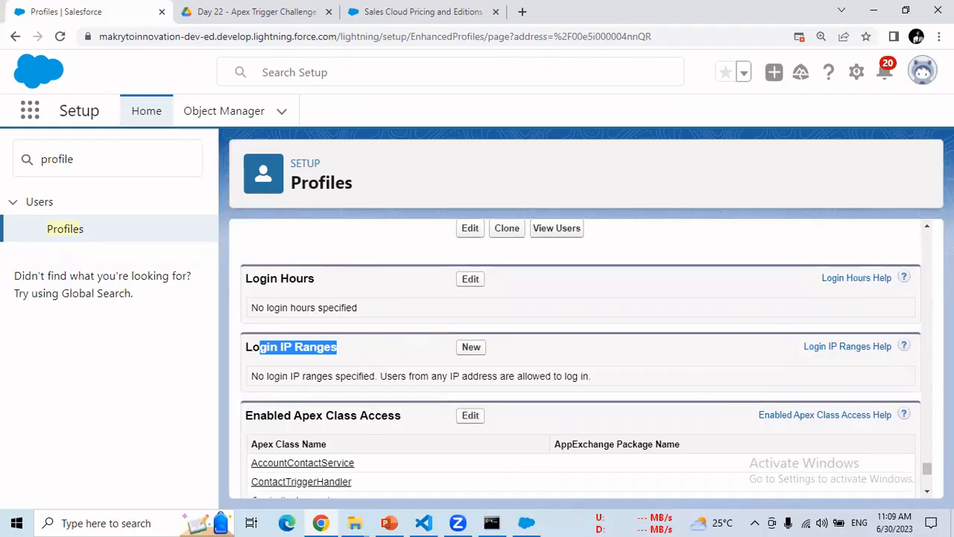
# - Open the Profiles list in a new browser tab, filter it by the letter M, and open the Marketing User profile
pyautogui.moveTo(927, 469); pyautogui.dragTo(927, 233)
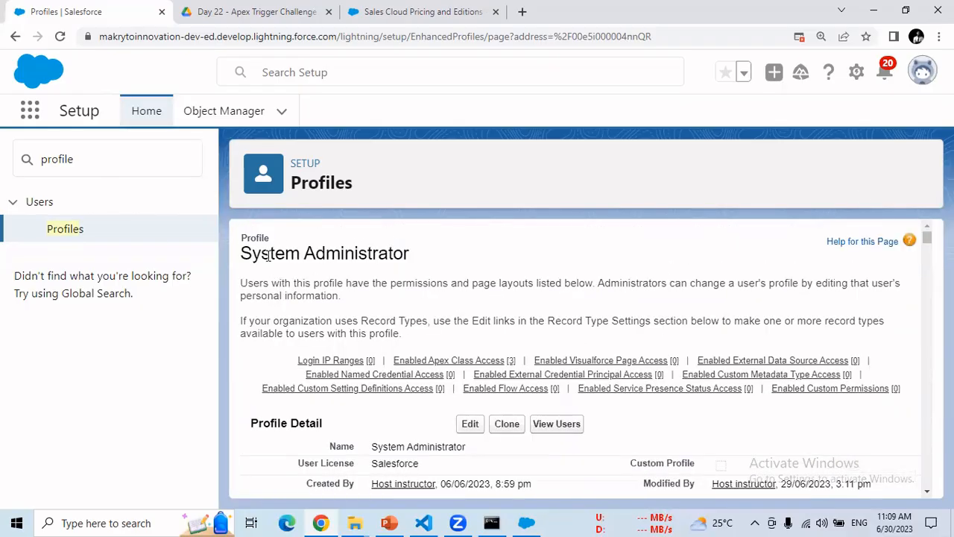
pyautogui.rightClick(66, 231)
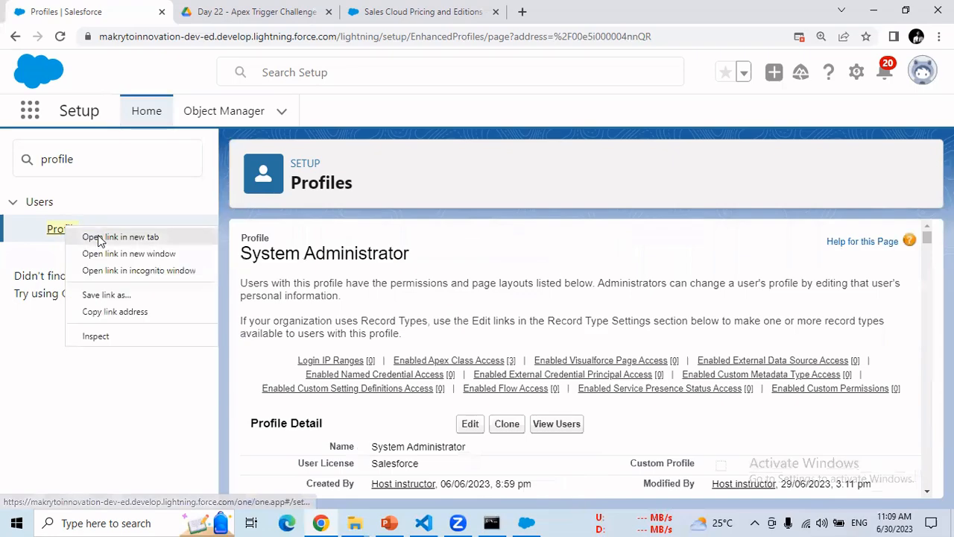
pyautogui.click(83, 237)
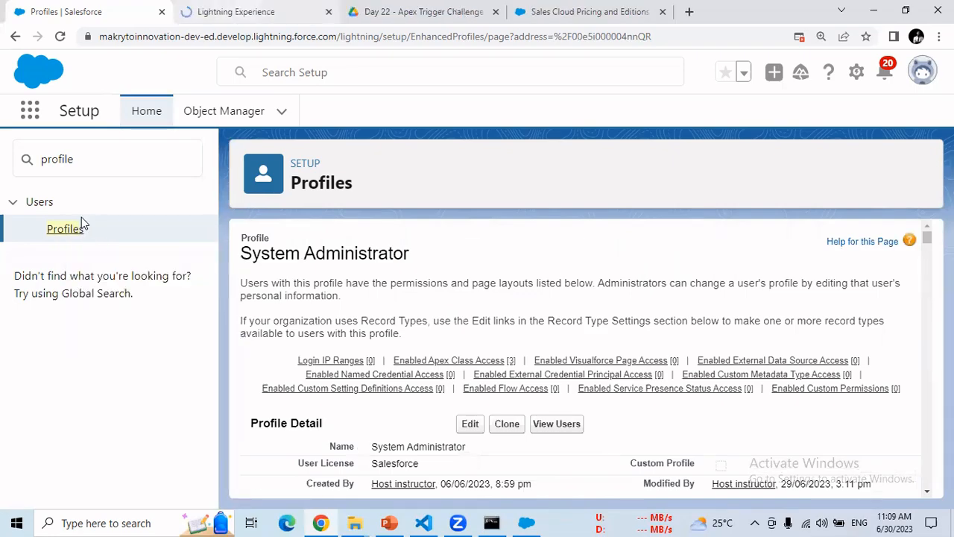
pyautogui.hotkey('ctrl', 'Tab')
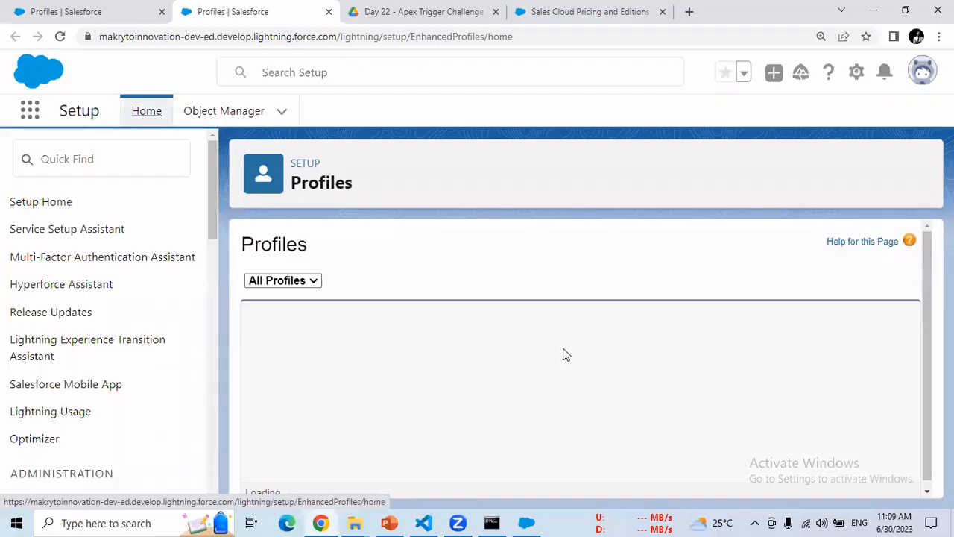
pyautogui.click(636, 313)
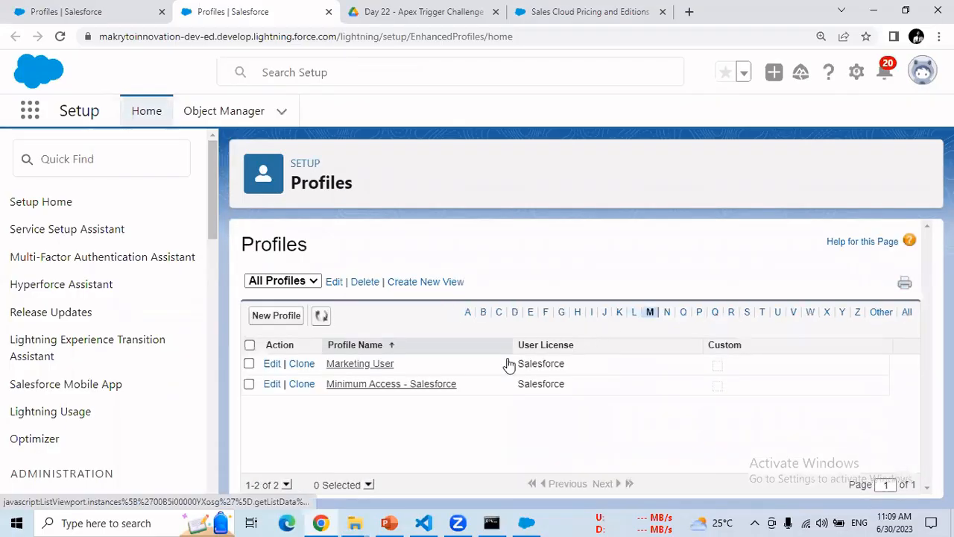
pyautogui.rightClick(370, 365)
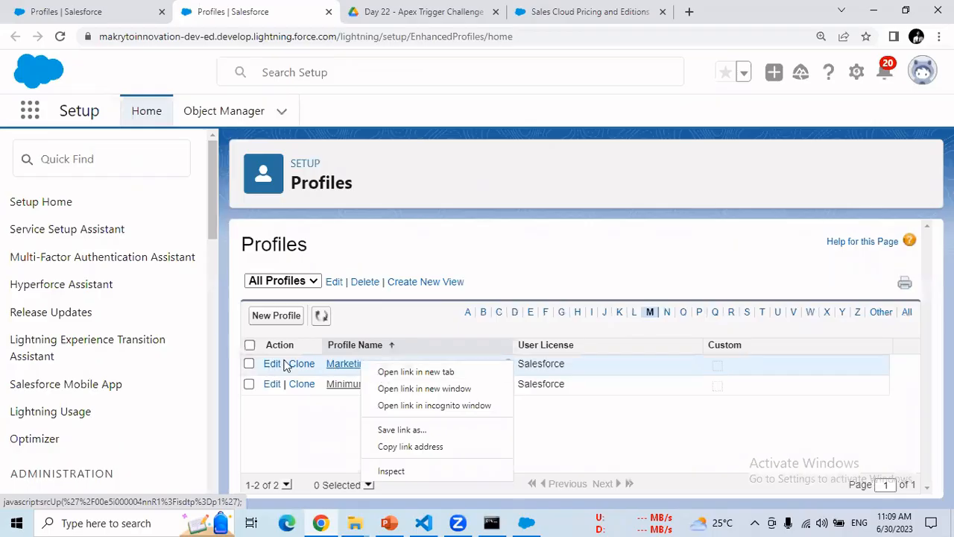
pyautogui.click(342, 370)
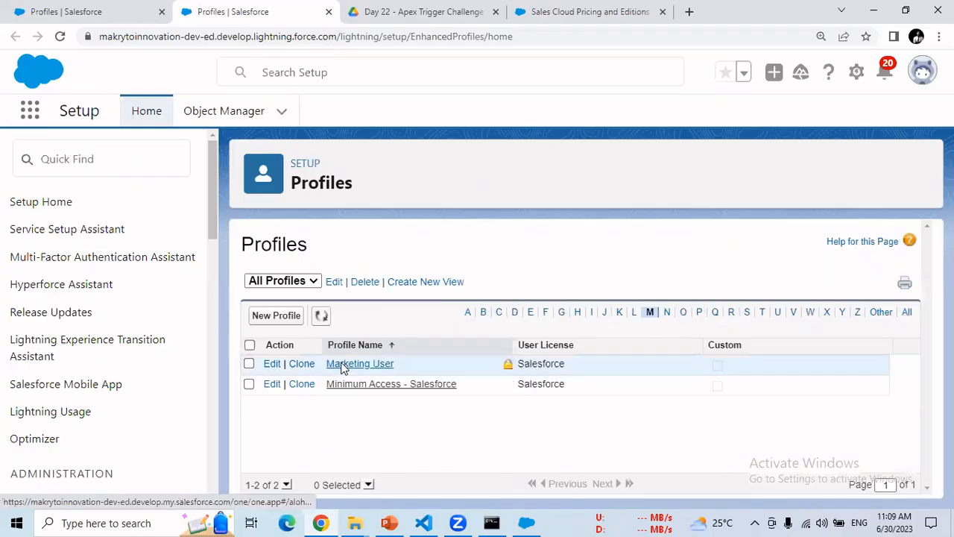
pyautogui.click(342, 369)
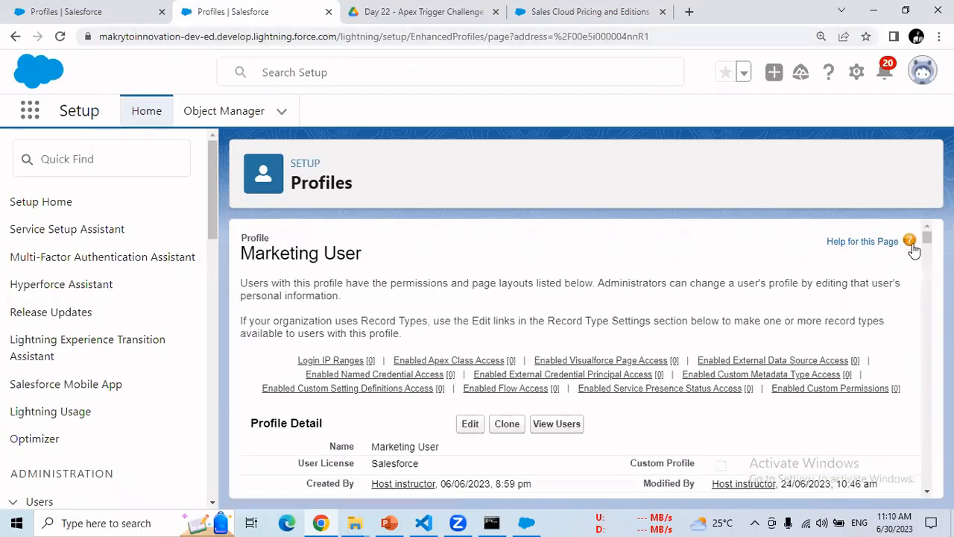
# - Bring up the Custom App Settings of both the Marketing User and System Administrator profiles for comparison
pyautogui.moveTo(927, 238); pyautogui.dragTo(927, 302)
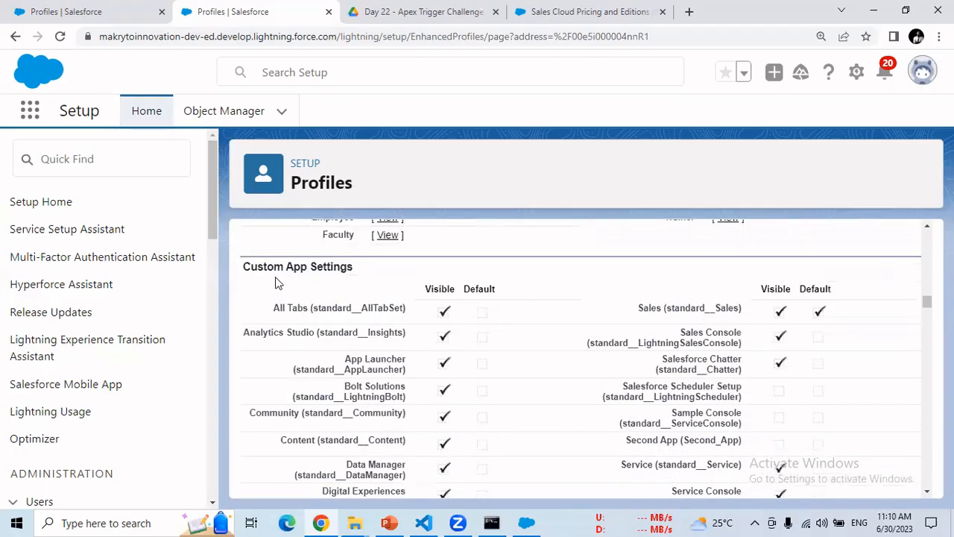
pyautogui.click(648, 22)
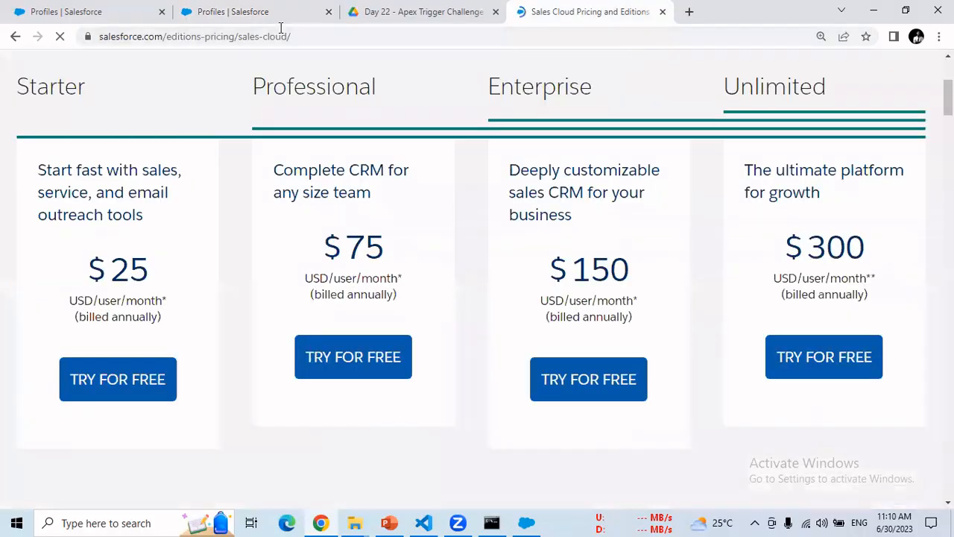
pyautogui.click(108, 11)
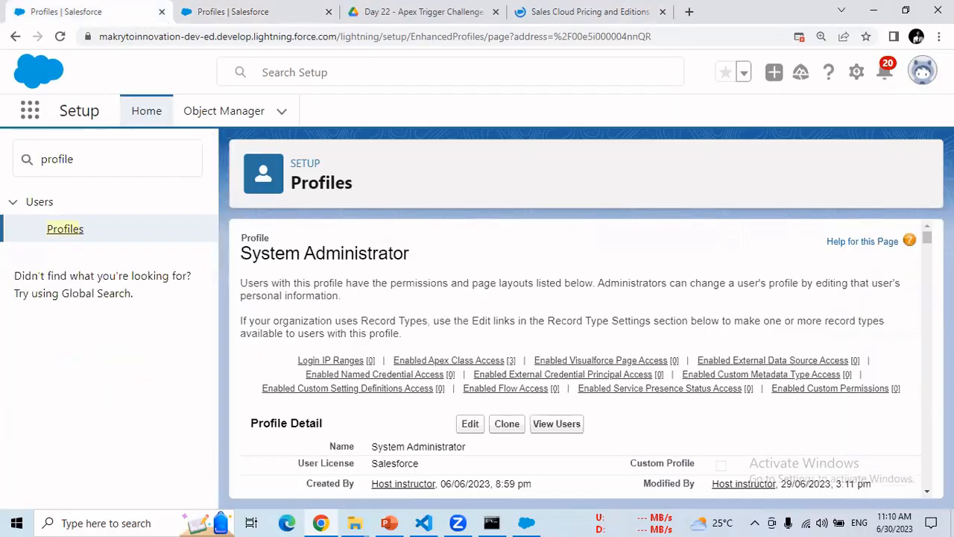
pyautogui.moveTo(929, 241); pyautogui.dragTo(928, 305)
pyautogui.moveTo(828, 335); pyautogui.dragTo(673, 340)
pyautogui.click(498, 287)
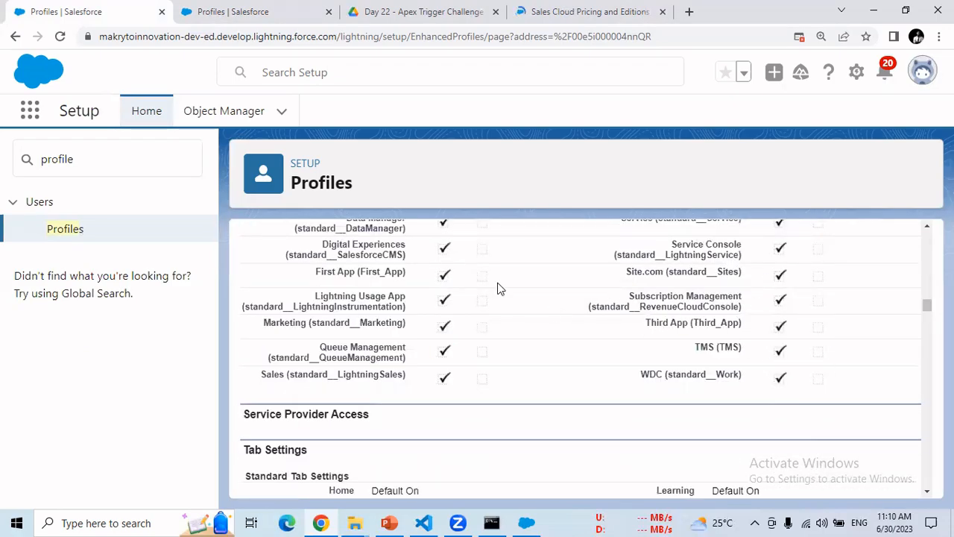
# - Compare the visibility of First App, Third App and TMS between the Marketing User and System Administrator profiles
pyautogui.click(287, 12)
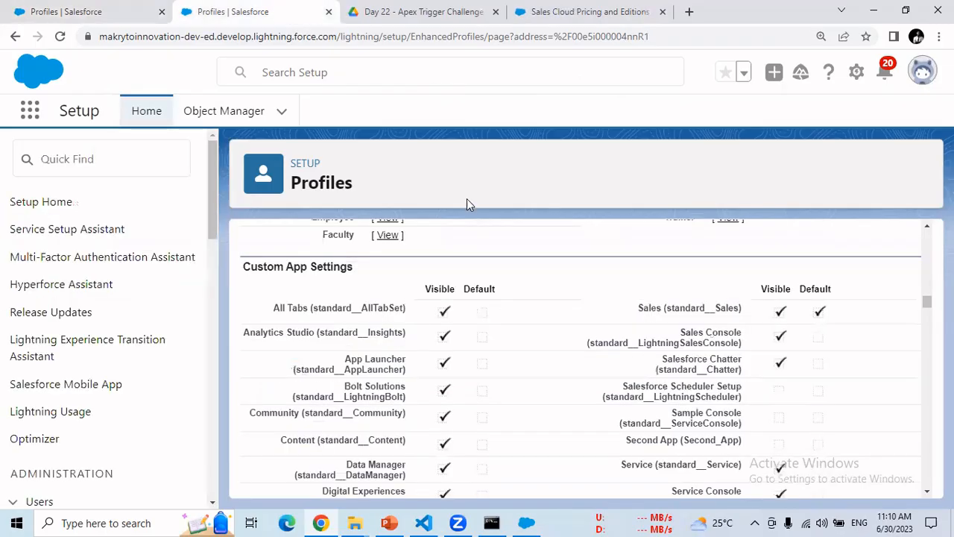
pyautogui.moveTo(927, 302)
pyautogui.mouseDown()
pyautogui.moveTo(928, 313)
pyautogui.moveTo(929, 303)
pyautogui.mouseUp()
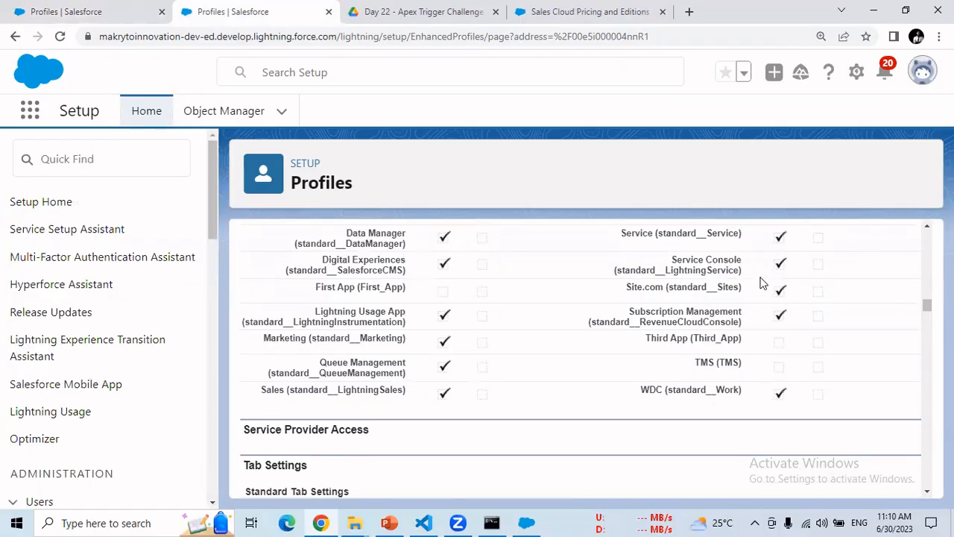
pyautogui.click(927, 226)
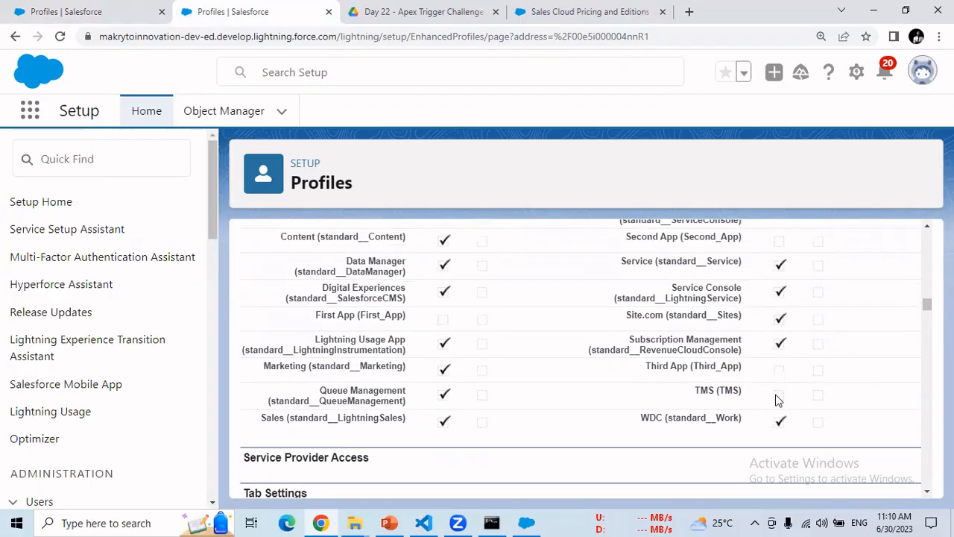
pyautogui.click(110, 20)
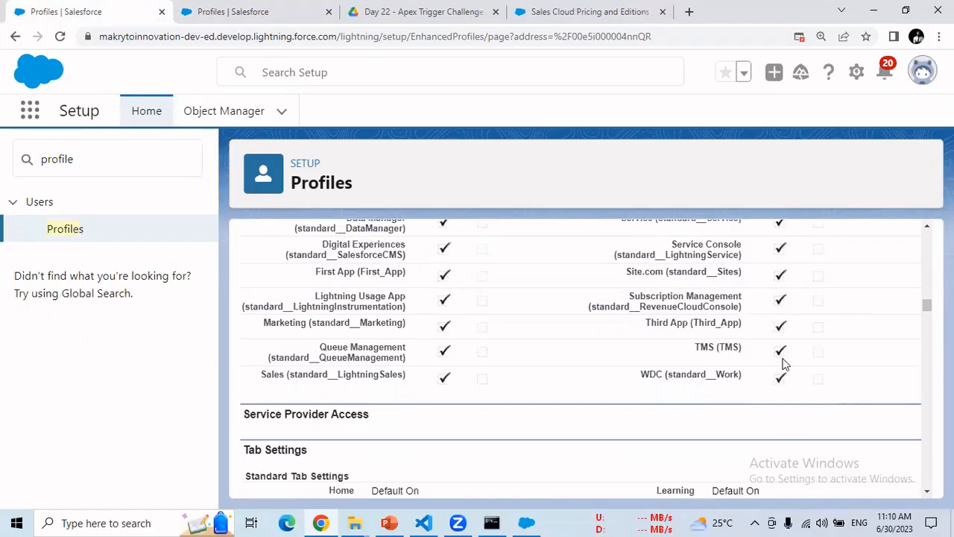
pyautogui.click(230, 16)
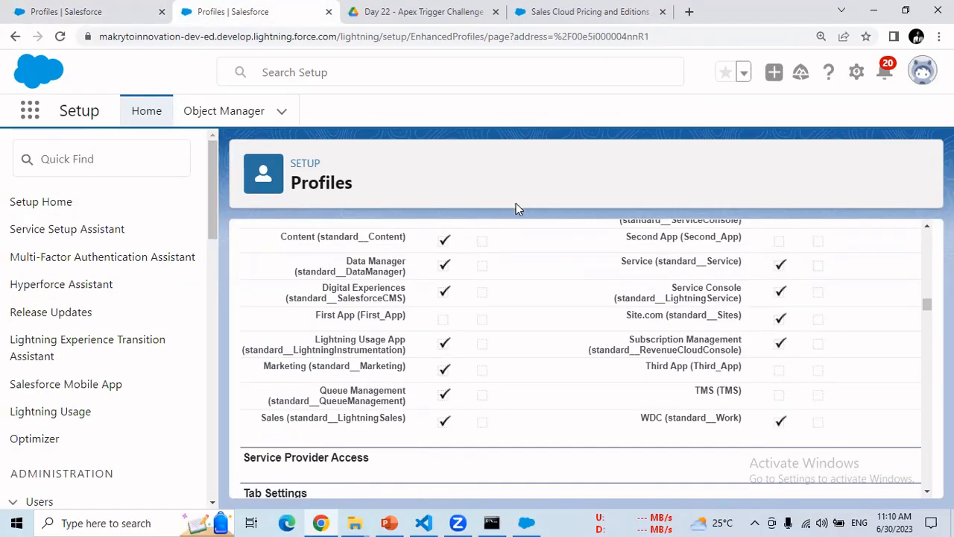
pyautogui.click(73, 6)
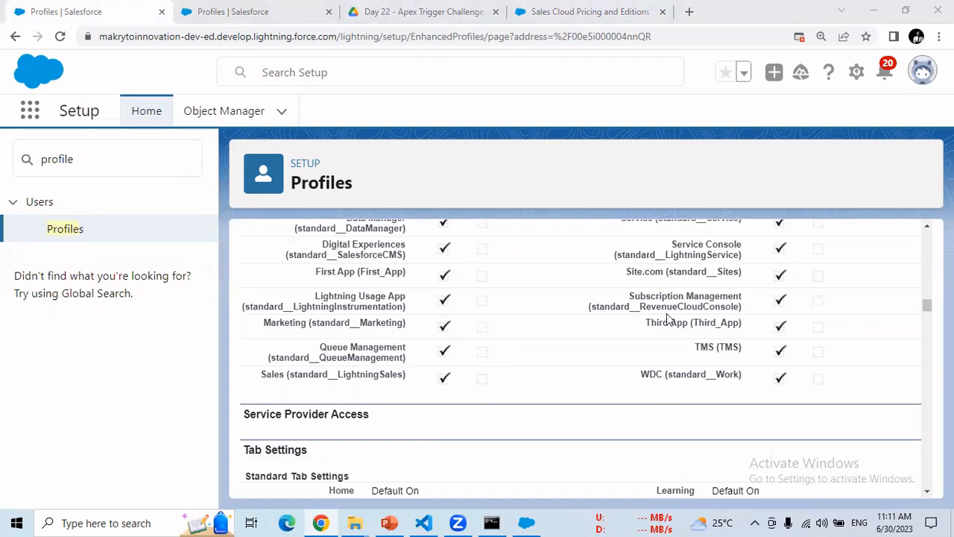
pyautogui.hotkey('ctrl', 'Tab')
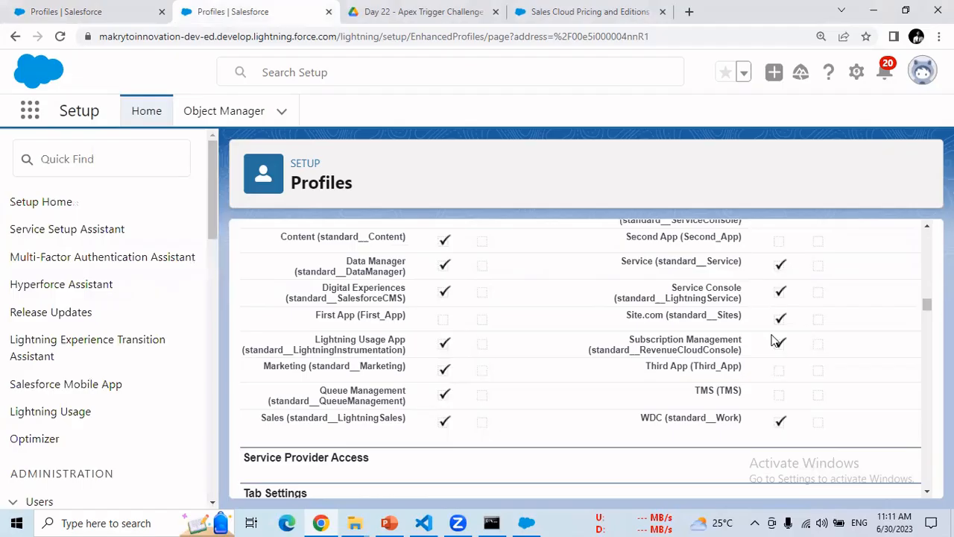
# - Examine the Standard Tab Settings of the Marketing User profile below its Custom App Settings
pyautogui.click(927, 491)
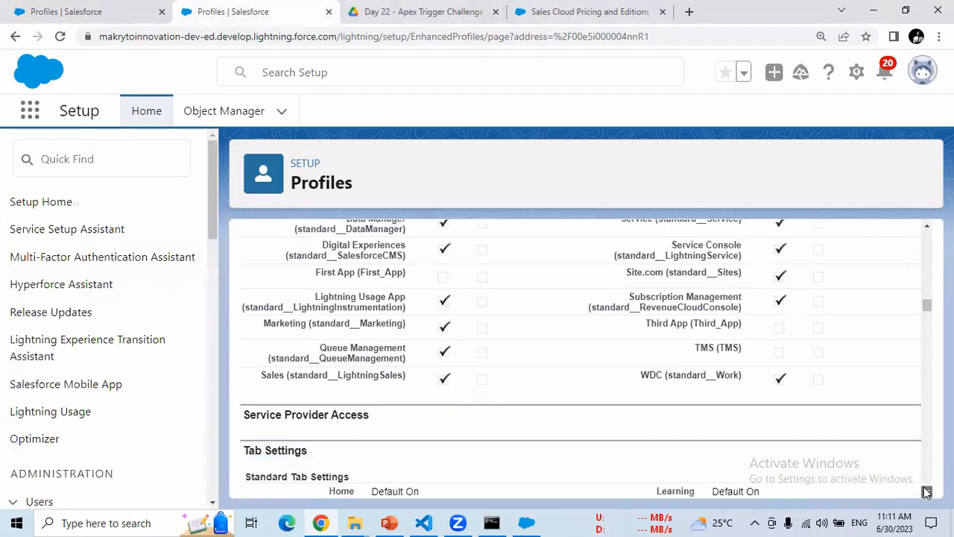
pyautogui.click(927, 227)
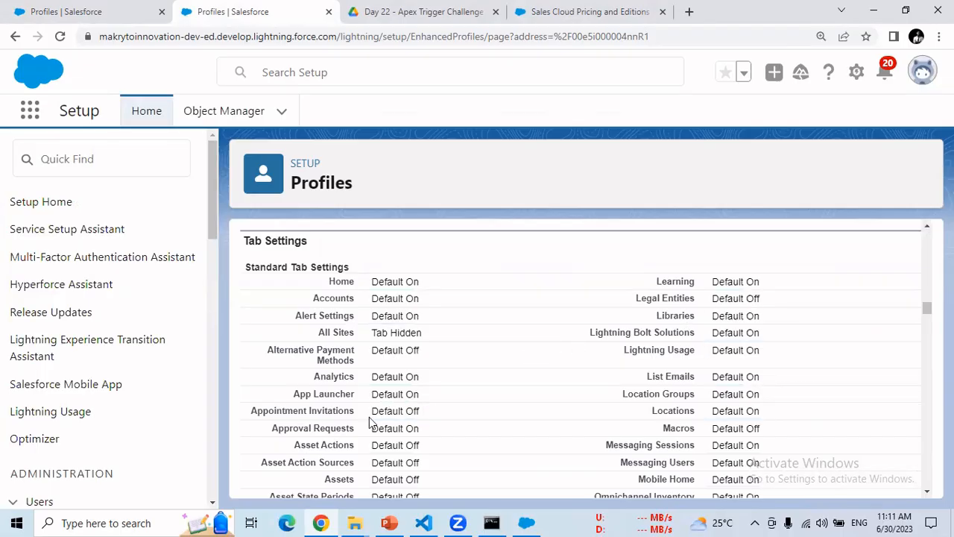
pyautogui.click(928, 492)
pyautogui.click(927, 492)
pyautogui.click(927, 493)
pyautogui.click(927, 492)
pyautogui.click(928, 492)
pyautogui.click(928, 492)
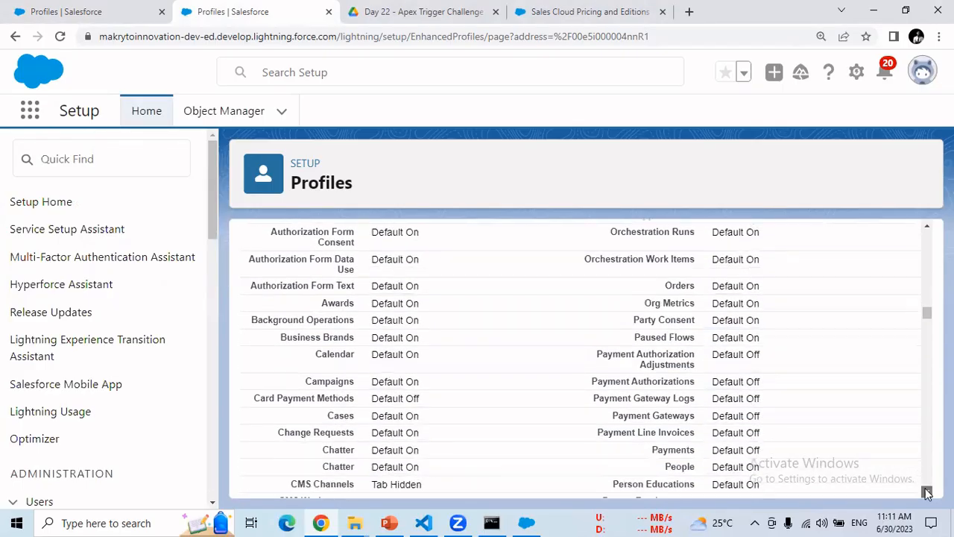
# - Read further through the Marketing User profile's Standard Tab Settings, from Campaigns down to Coupons
pyautogui.click(928, 492)
pyautogui.click(927, 492)
pyautogui.click(928, 492)
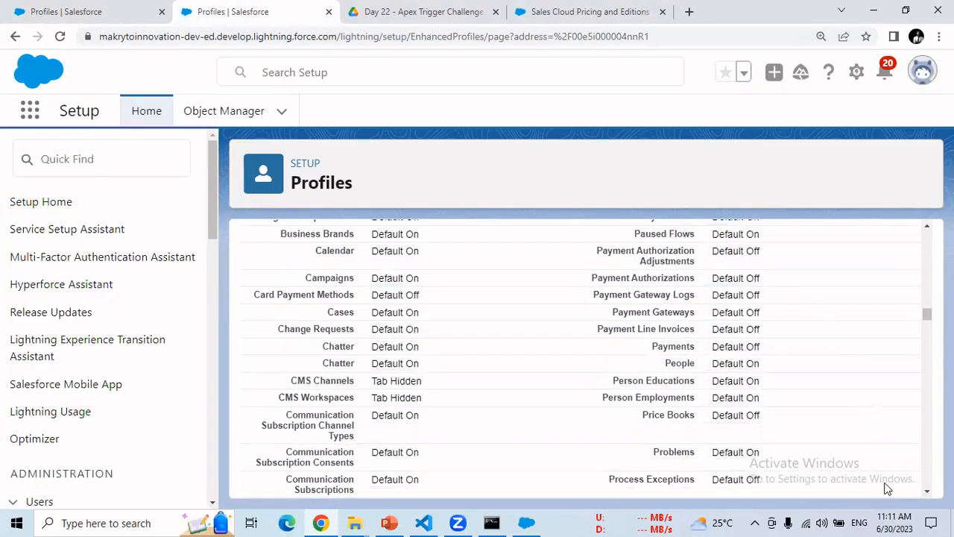
pyautogui.click(927, 492)
pyautogui.click(928, 492)
pyautogui.click(927, 492)
pyautogui.click(928, 492)
pyautogui.click(927, 492)
pyautogui.click(928, 492)
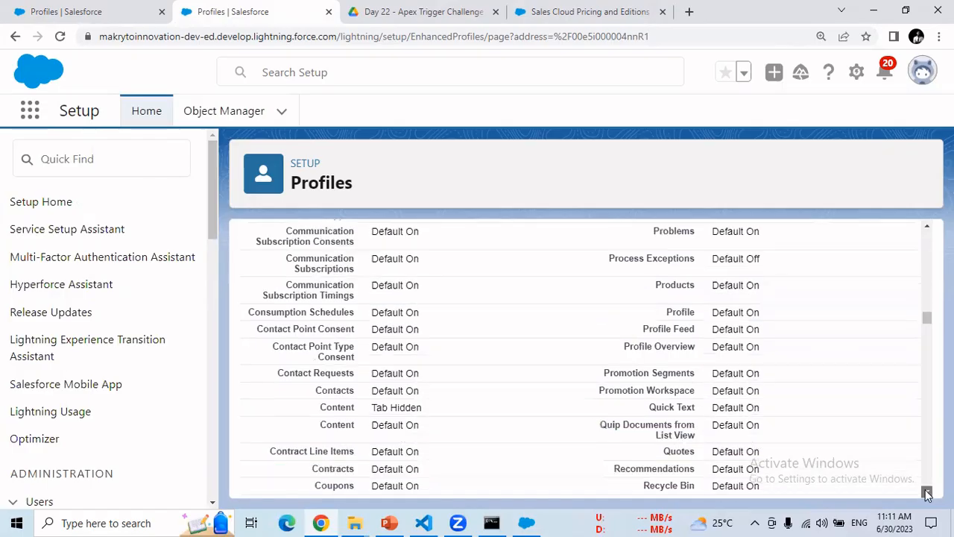
# - Compare the Custom Tab Settings of the System Administrator profile with those of the Marketing User profile
pyautogui.click(139, 15)
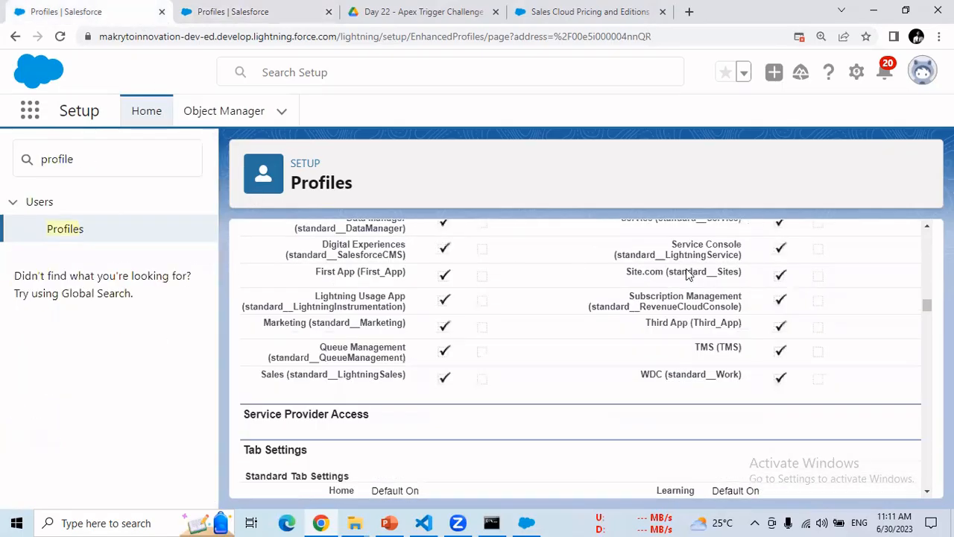
pyautogui.click(928, 437)
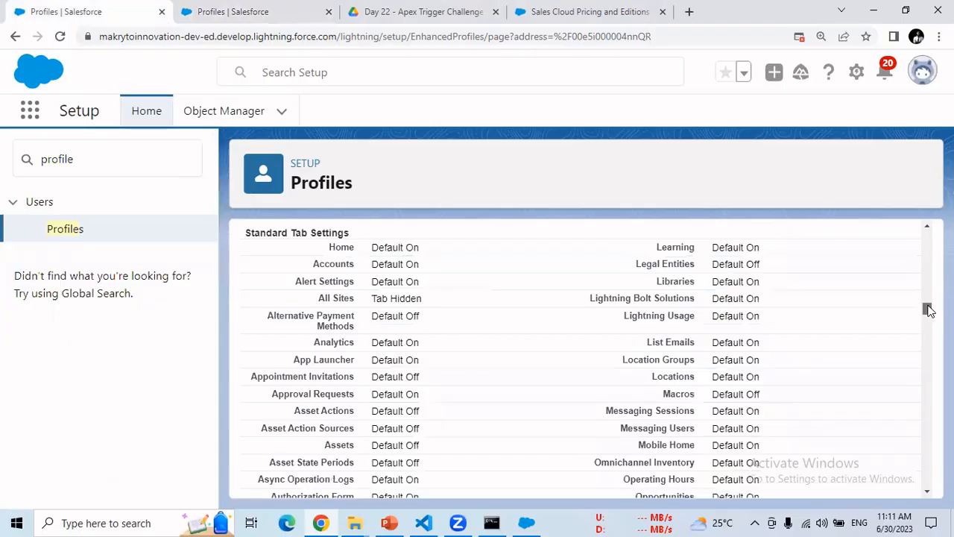
pyautogui.moveTo(927, 305); pyautogui.dragTo(927, 328)
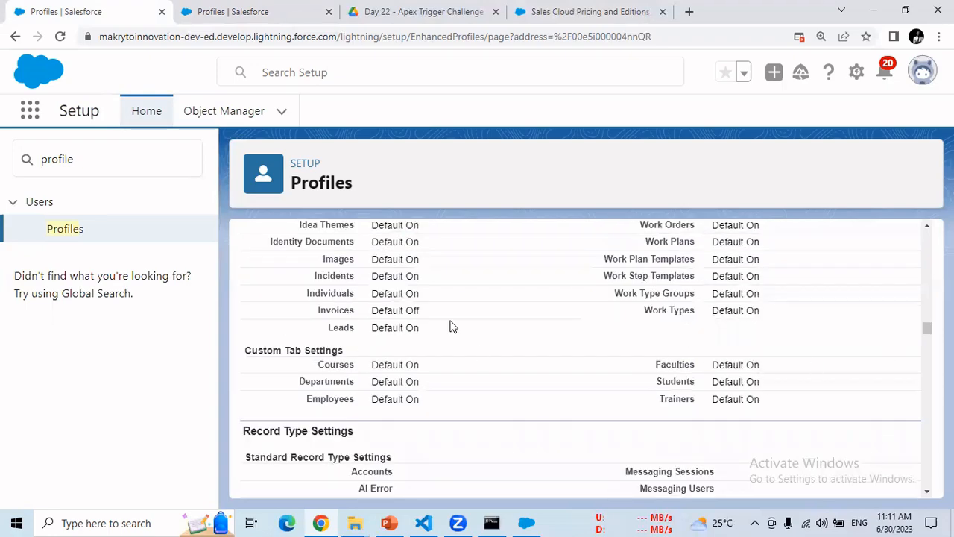
pyautogui.hotkey('ctrl', 'Tab')
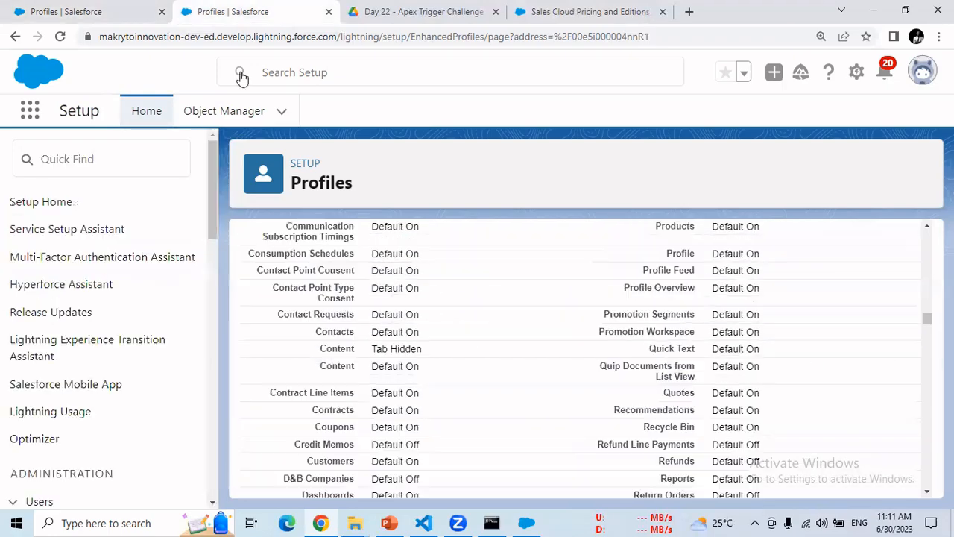
pyautogui.scroll(-10, 251, 367)
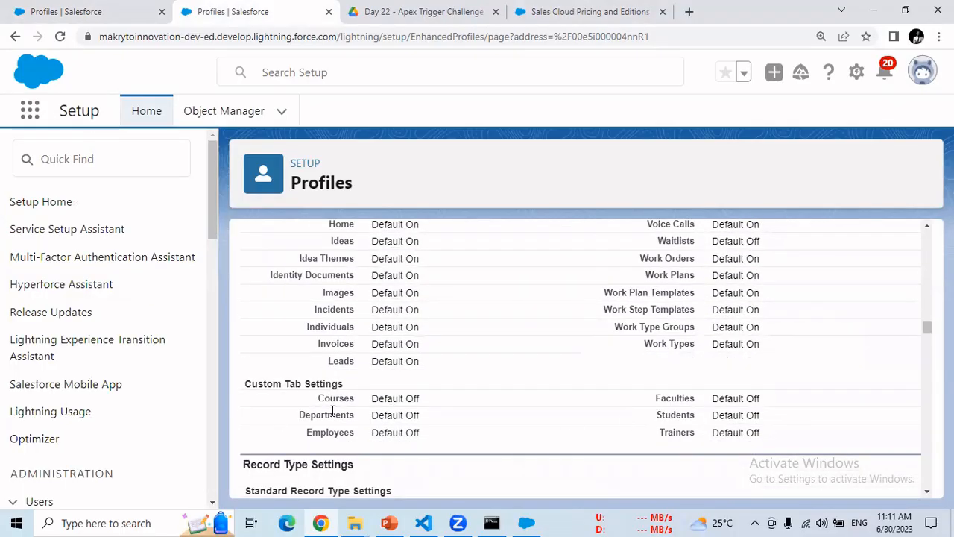
# - Pass the Marketing User profile's Record Type Settings and examine its Administrative Permissions
pyautogui.click(927, 493)
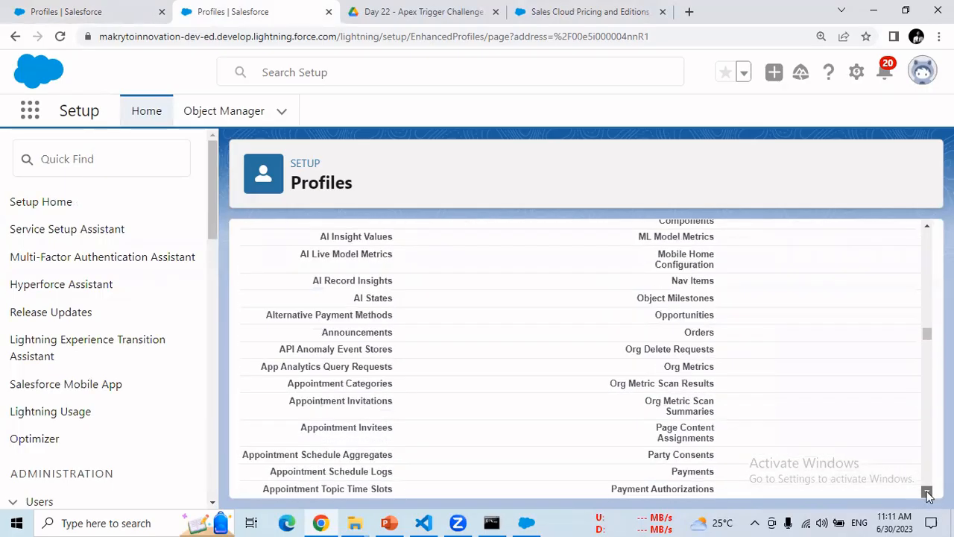
pyautogui.click(927, 493)
pyautogui.click(927, 493)
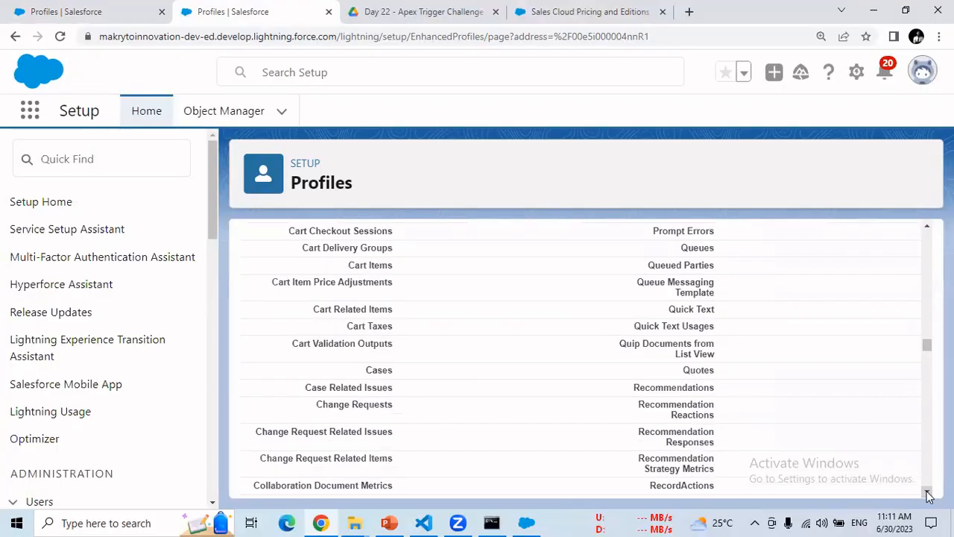
pyautogui.click(927, 493)
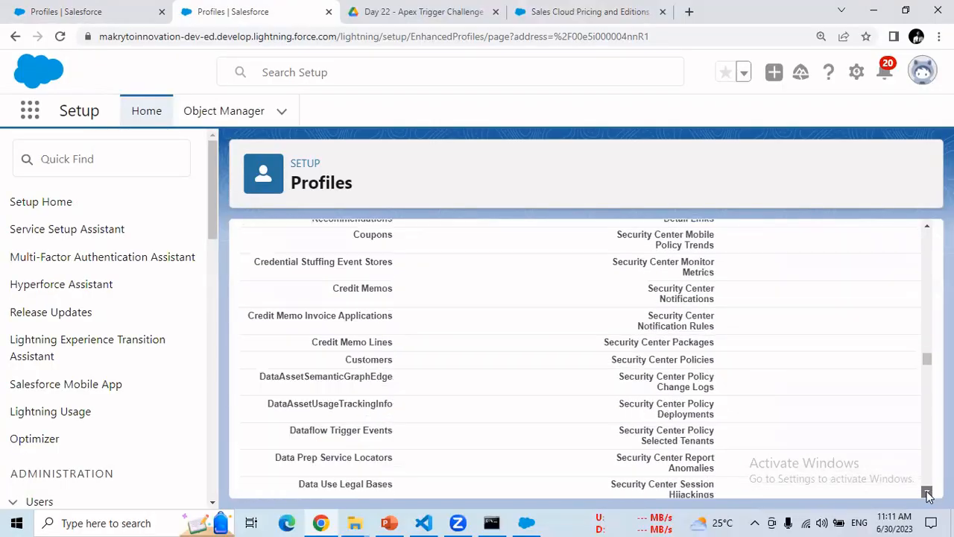
pyautogui.click(926, 493)
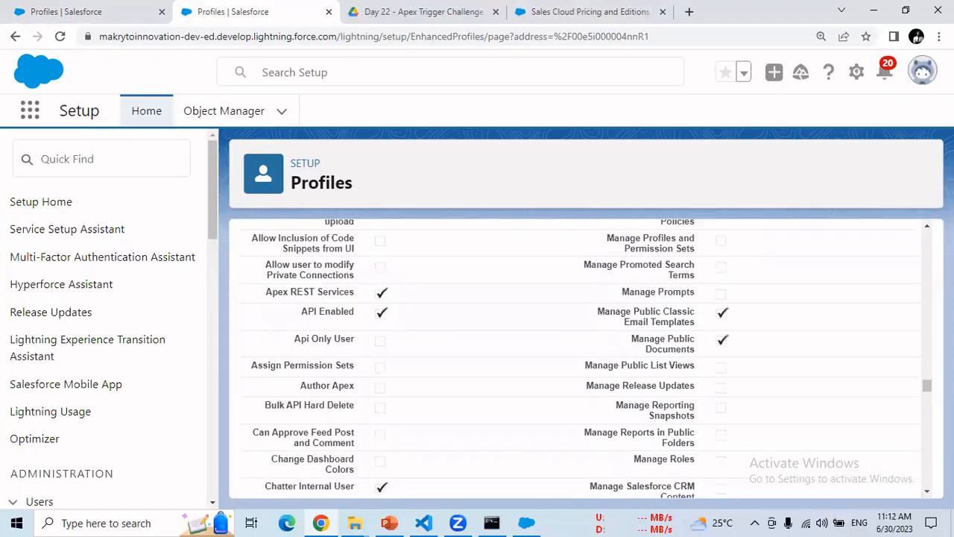
pyautogui.click(927, 226)
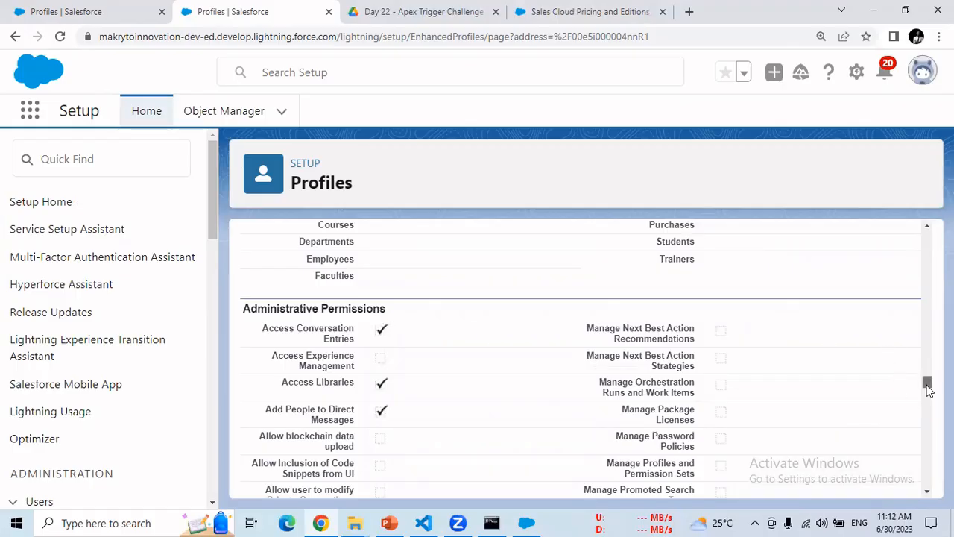
pyautogui.moveTo(928, 390); pyautogui.dragTo(928, 399)
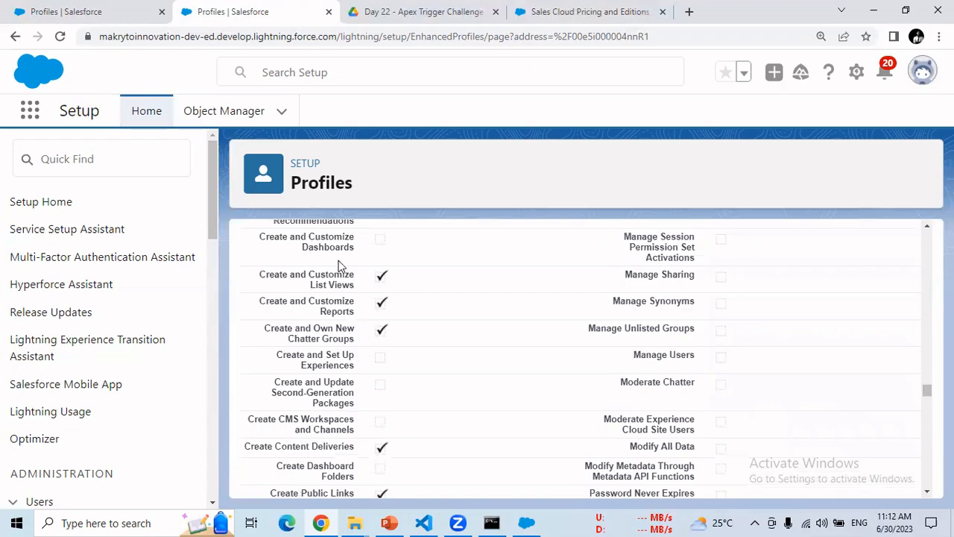
# - Examine the System Administrator profile's Administrative Permissions and compare them with those of the Marketing User profile
pyautogui.click(70, 11)
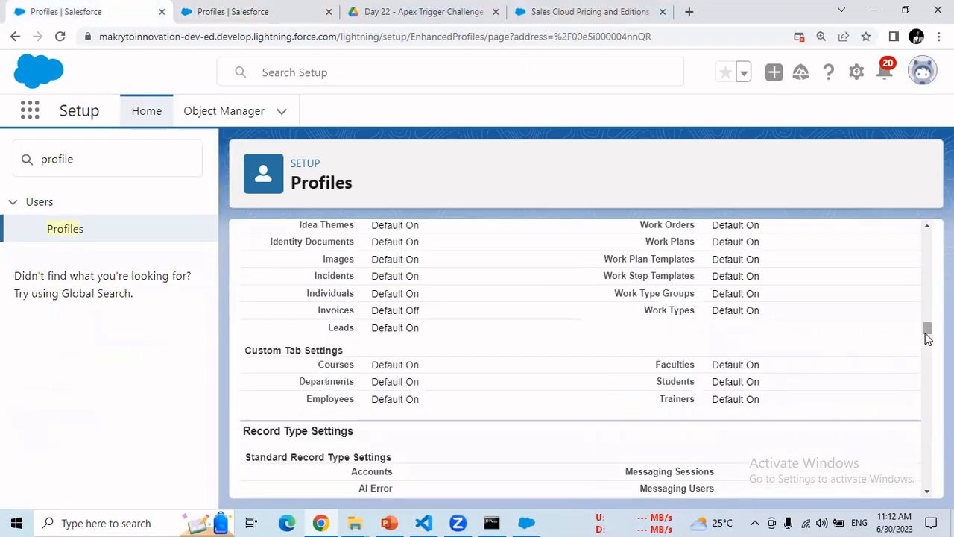
pyautogui.moveTo(928, 342); pyautogui.dragTo(927, 384)
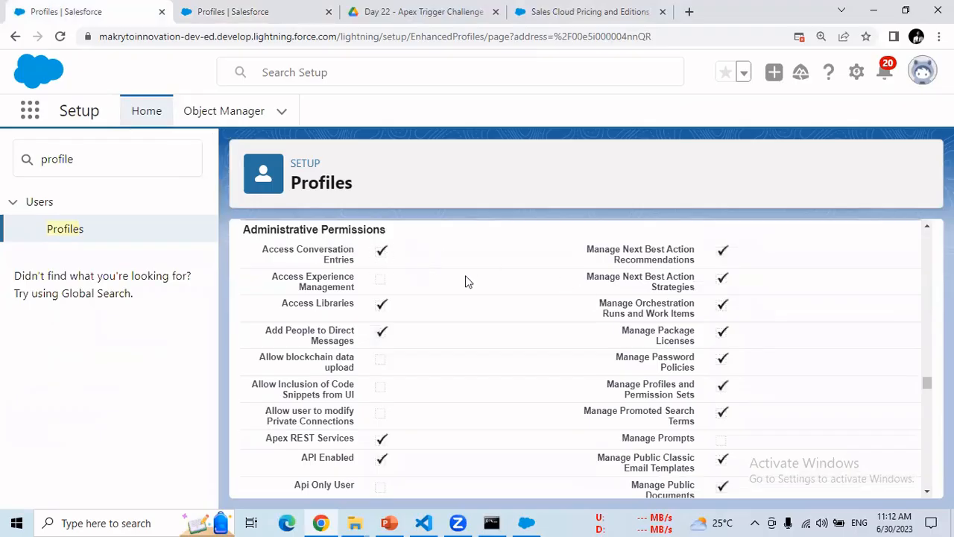
pyautogui.scroll(-4, 752, 241)
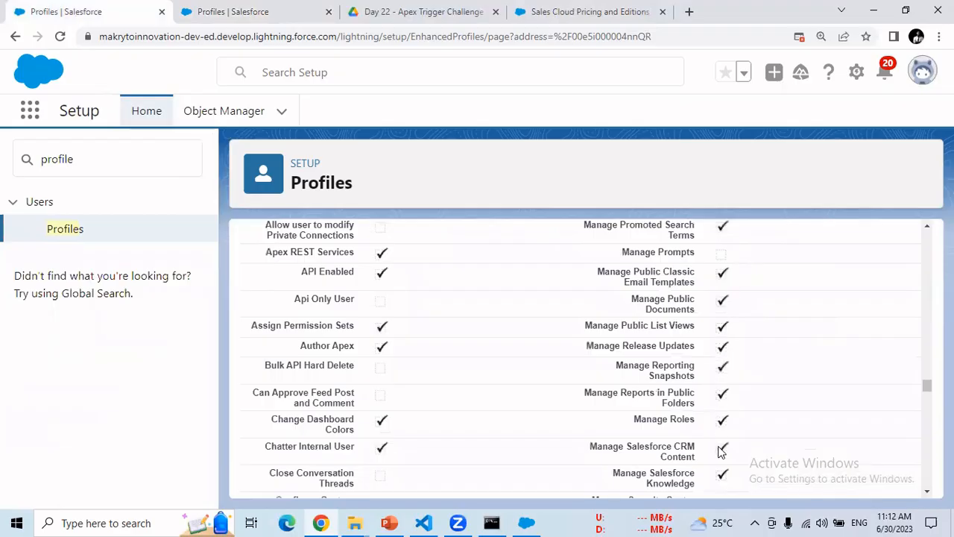
pyautogui.moveTo(927, 385); pyautogui.dragTo(929, 407)
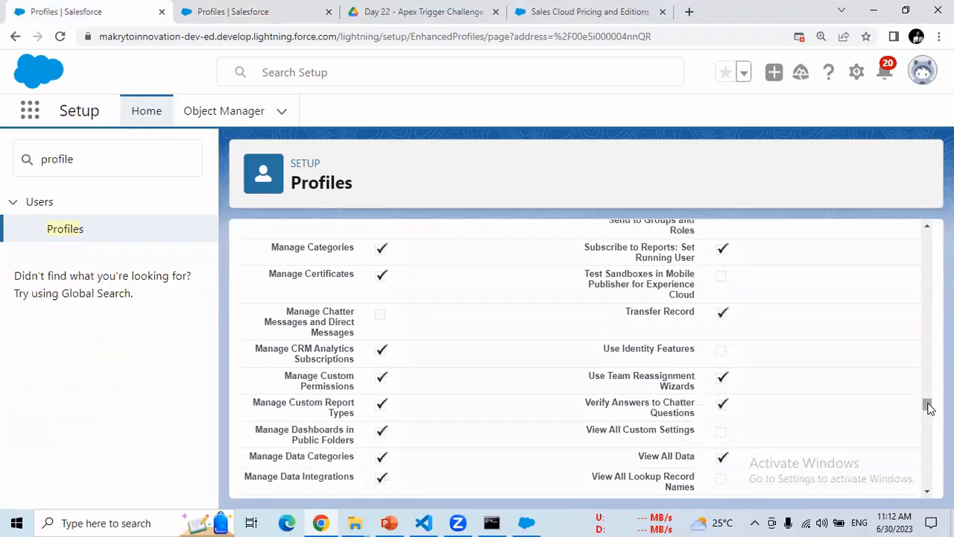
pyautogui.click(298, 12)
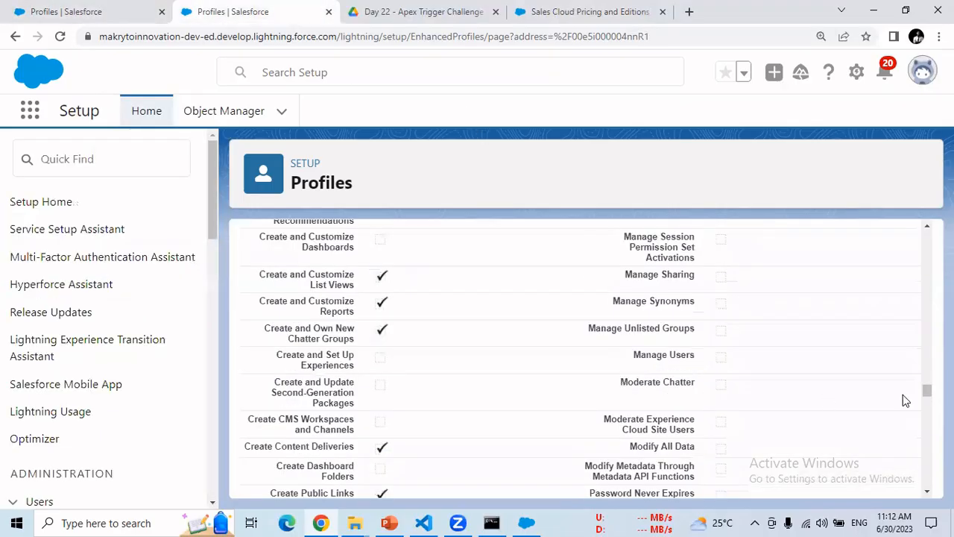
pyautogui.click(127, 11)
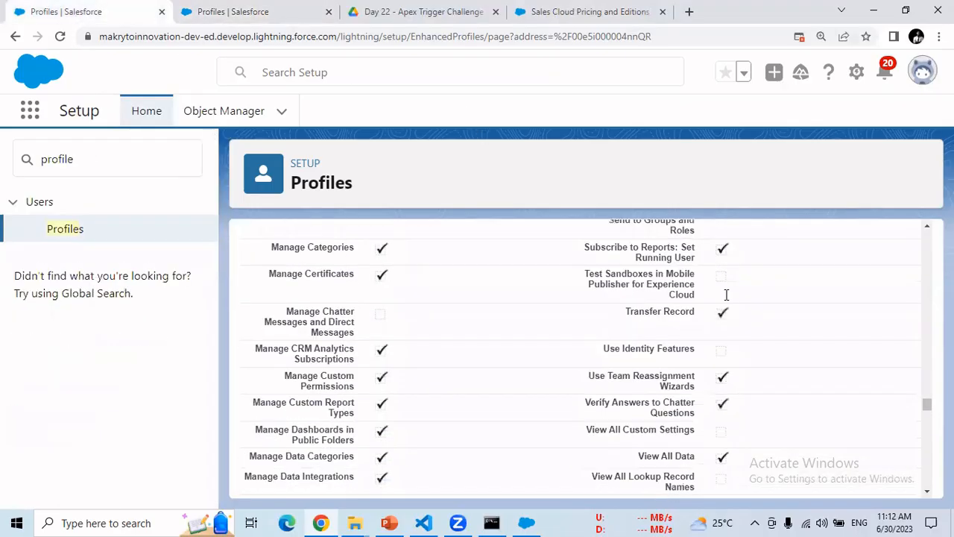
# - Bring up the Standard Object Permissions of both profiles and examine the Marketing User's basic access and data administration rights
pyautogui.moveTo(925, 412); pyautogui.dragTo(928, 435)
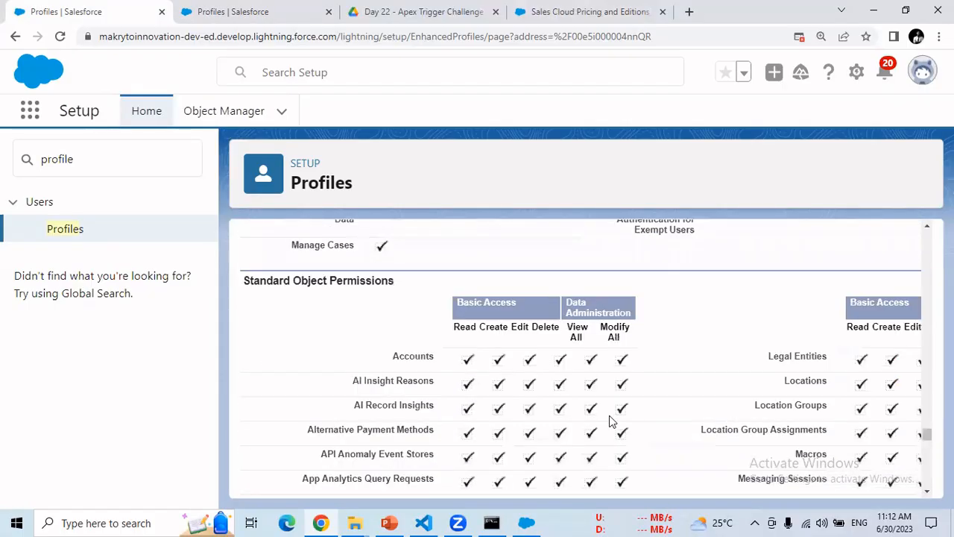
pyautogui.click(287, 14)
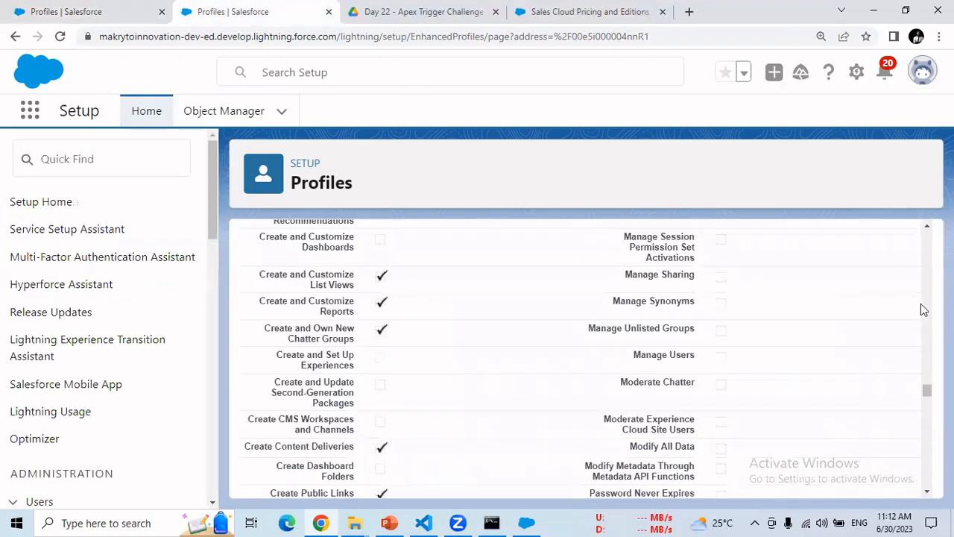
pyautogui.scroll(-15, 930, 453)
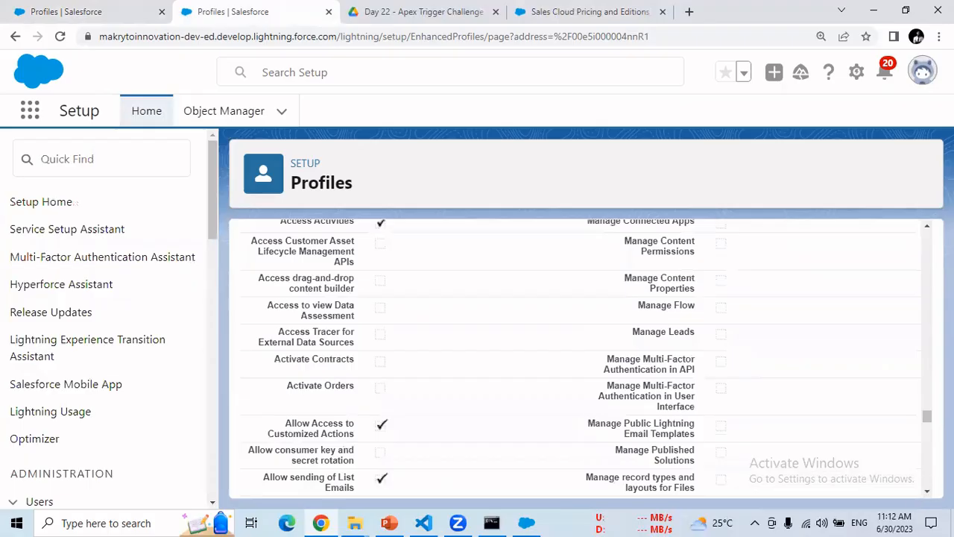
pyautogui.scroll(-15, 927, 447)
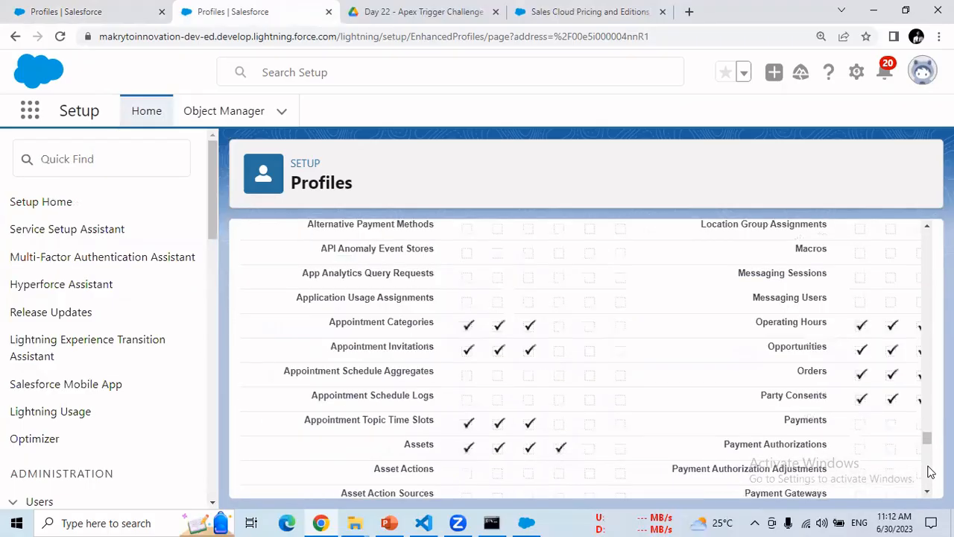
pyautogui.scroll(3, 902, 366)
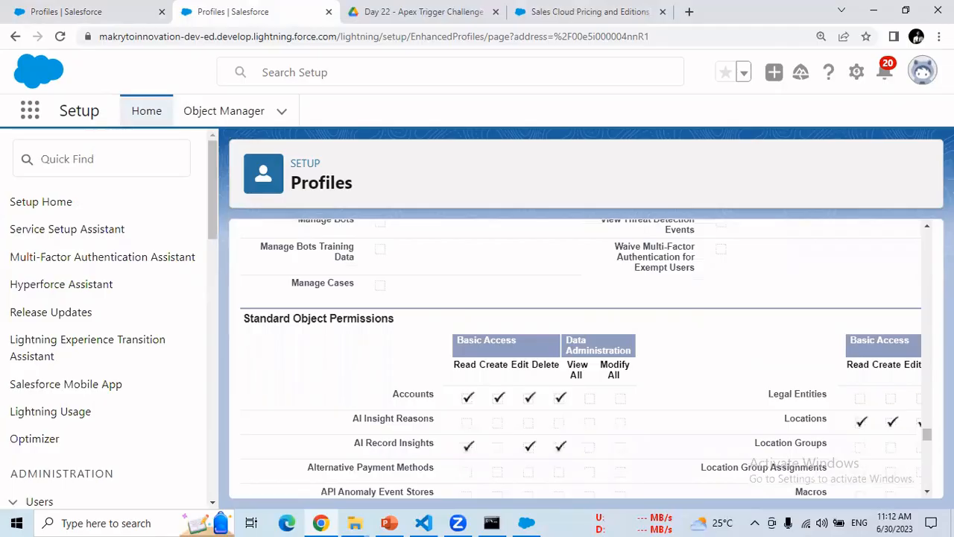
pyautogui.scroll(-3, 492, 291)
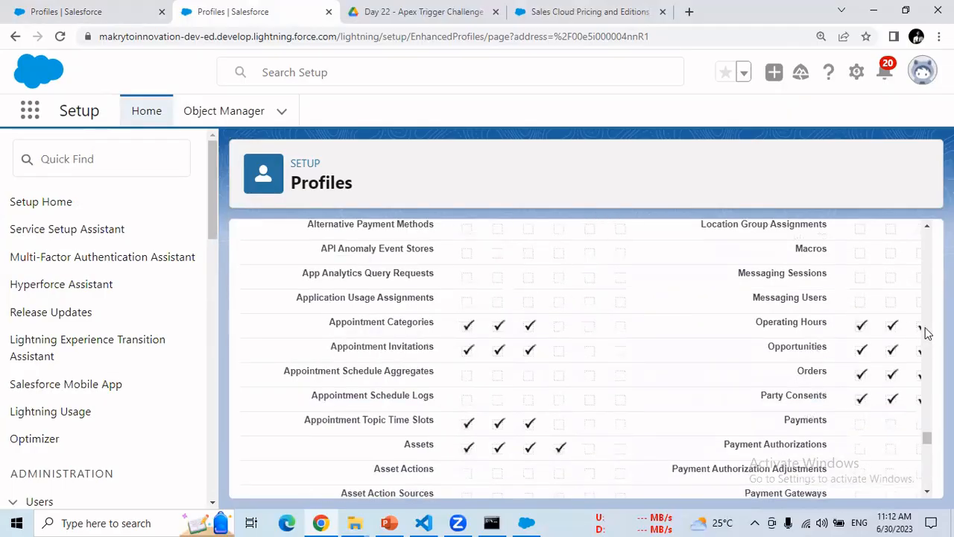
pyautogui.click(925, 229)
pyautogui.click(925, 229)
pyautogui.click(925, 229)
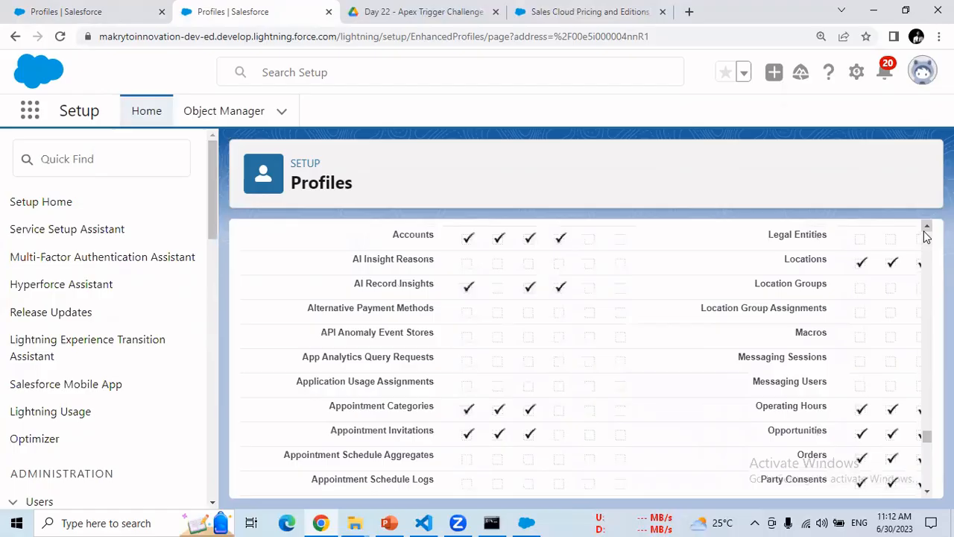
pyautogui.click(924, 231)
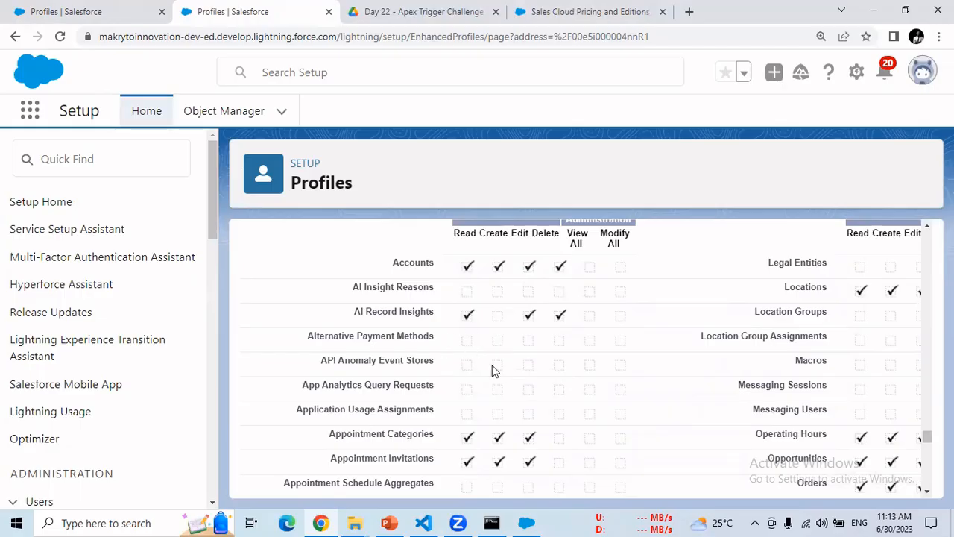
# - Review the System Administrator profile's Standard Object Permissions and continue to its Custom Object Permissions
pyautogui.click(110, 12)
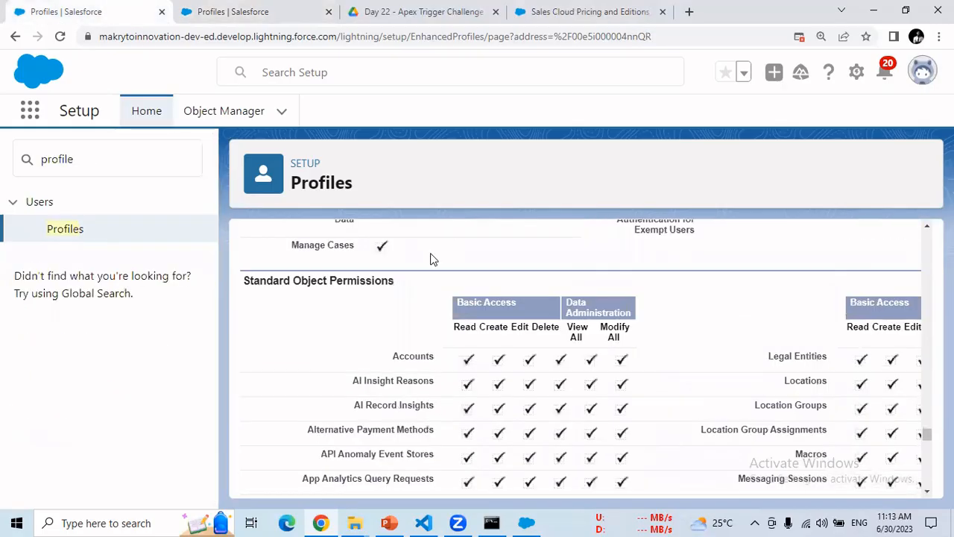
pyautogui.scroll(-3, 921, 447)
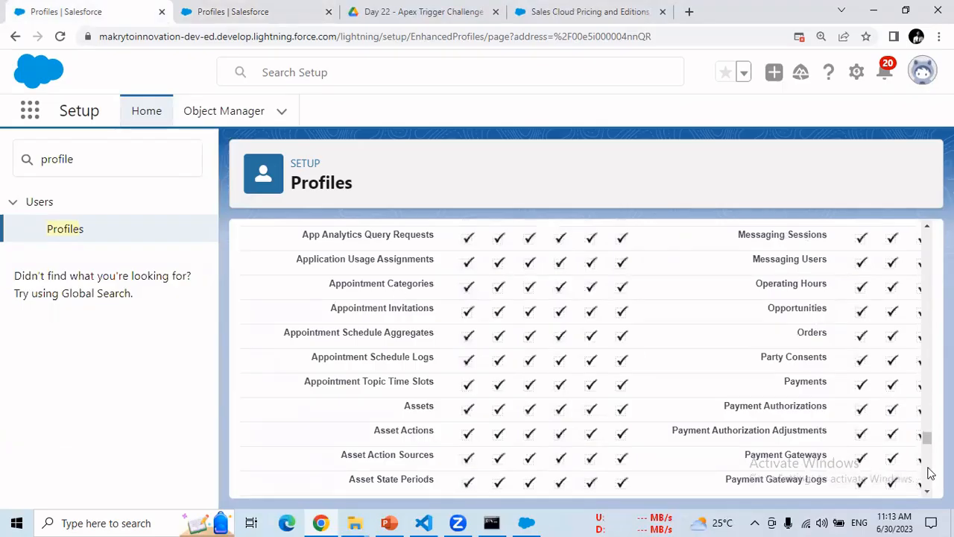
pyautogui.scroll(-12, 930, 473)
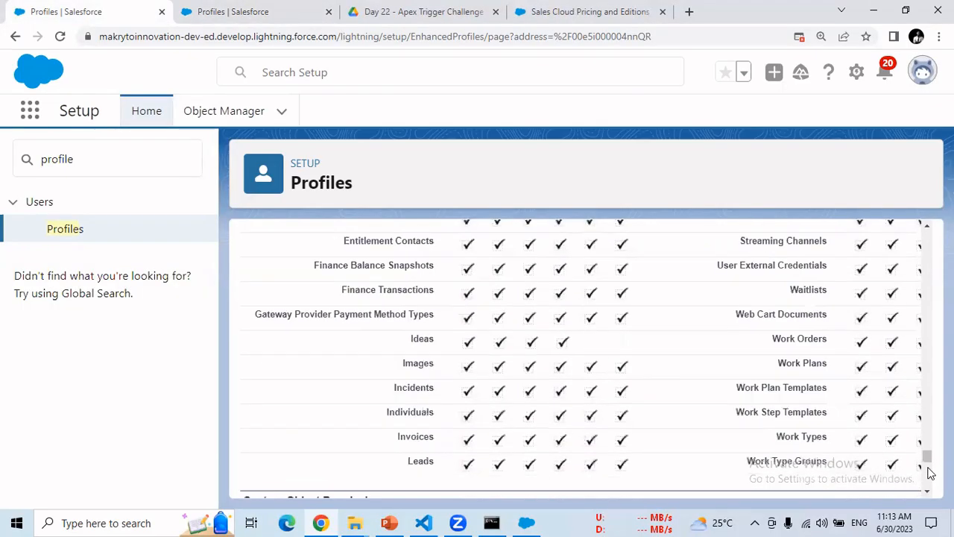
pyautogui.scroll(-6, 929, 465)
pyautogui.scroll(3, 929, 335)
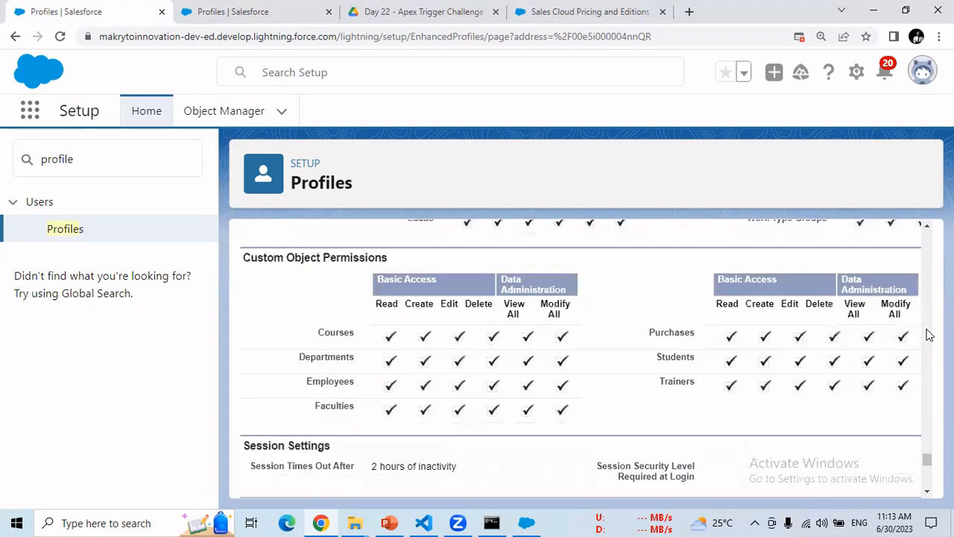